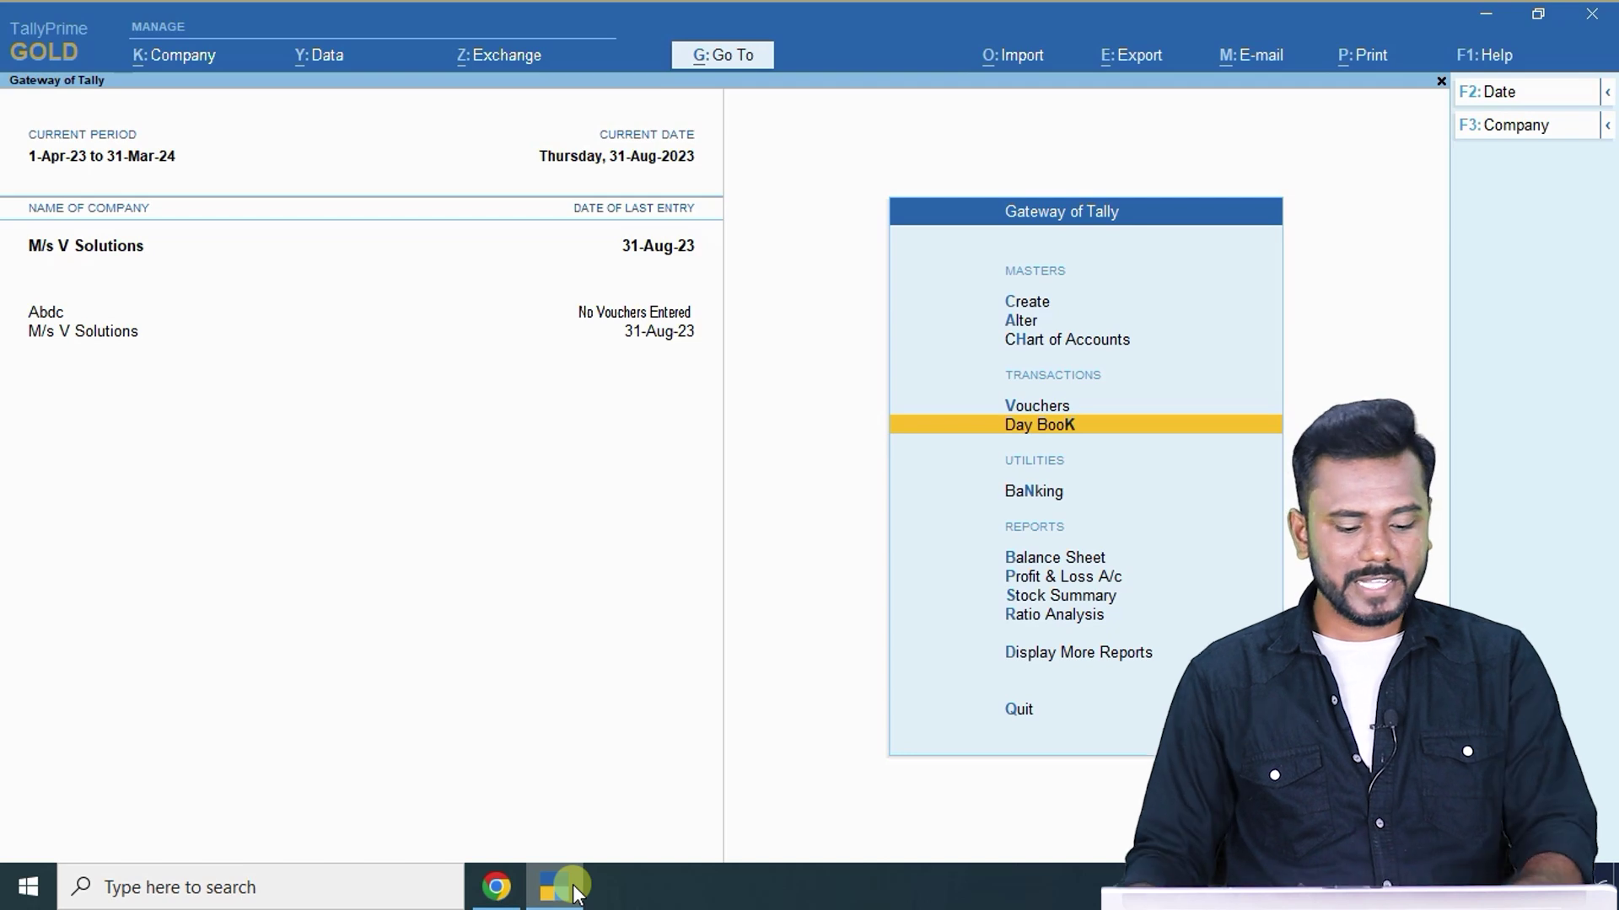
Step: Switch from TallyPrime to the GSTR-1 Filing Notes PDF open in Chrome
key(alt+Tab)
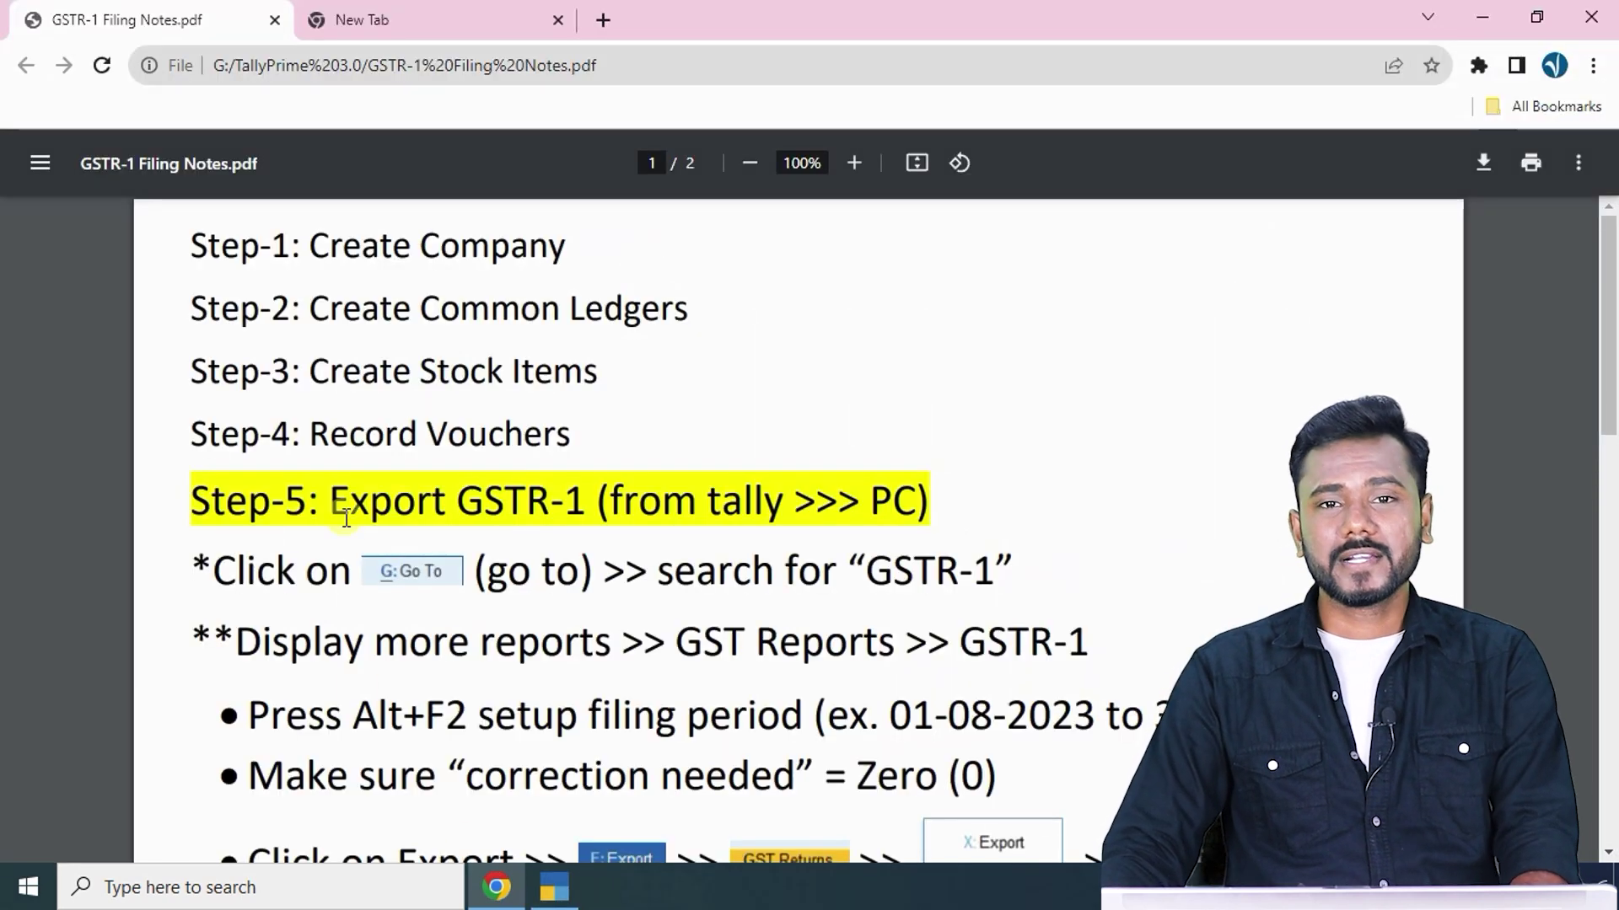
Step: Highlight the Step-2 Common Ledgers, Step-3 Create Stock Items and Step-4 Record Vouchers lines
drag(423, 310, 727, 307)
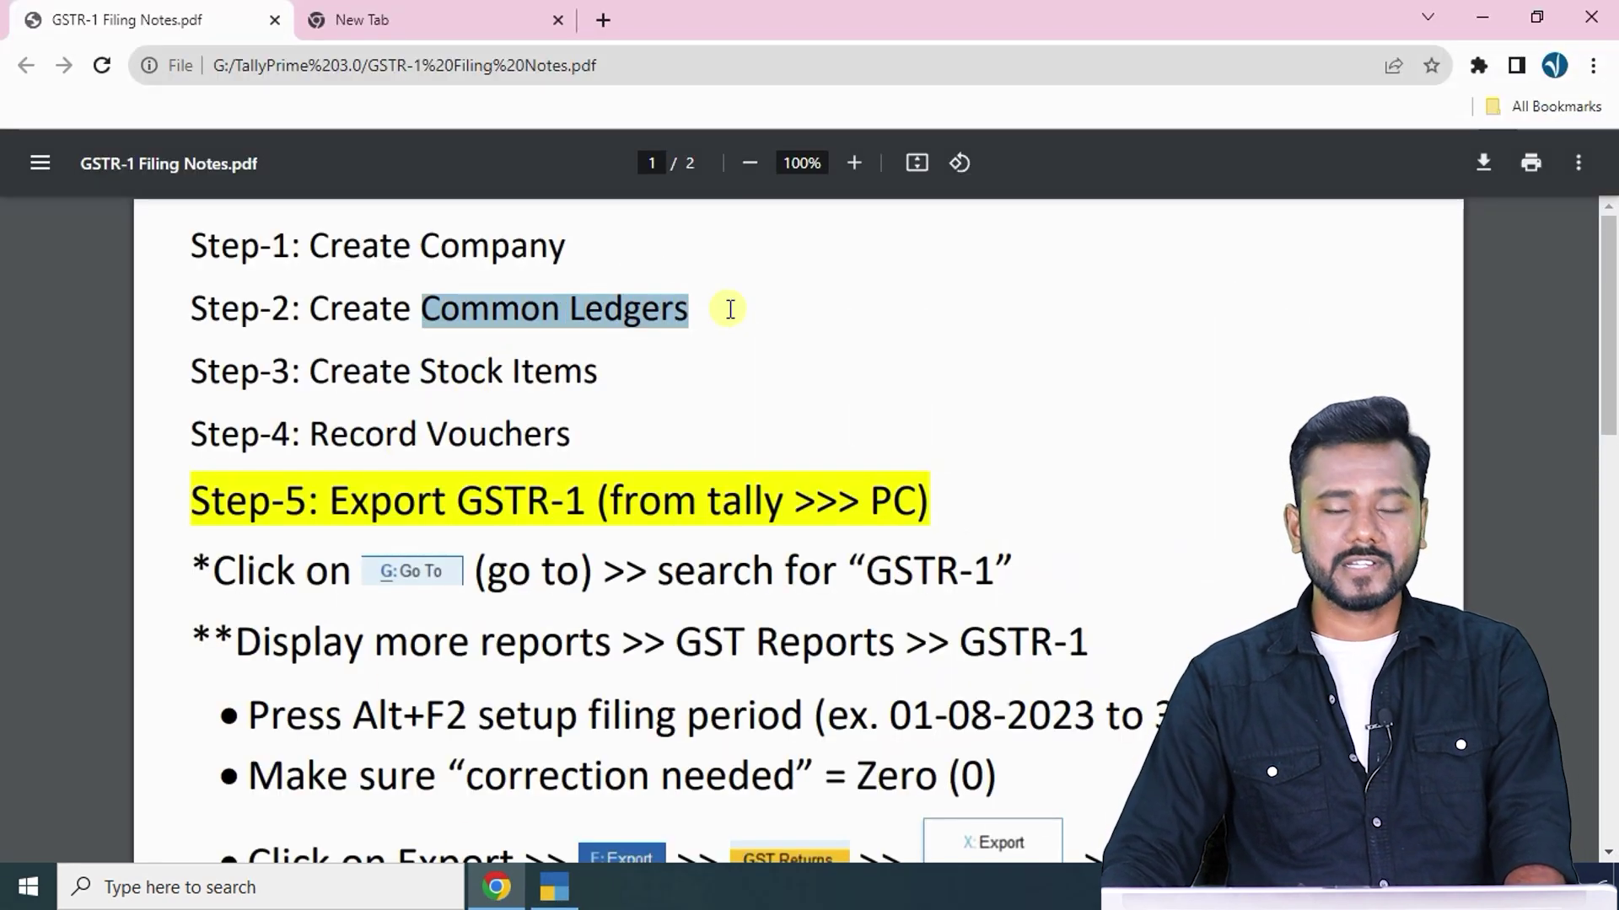
drag(396, 369, 643, 365)
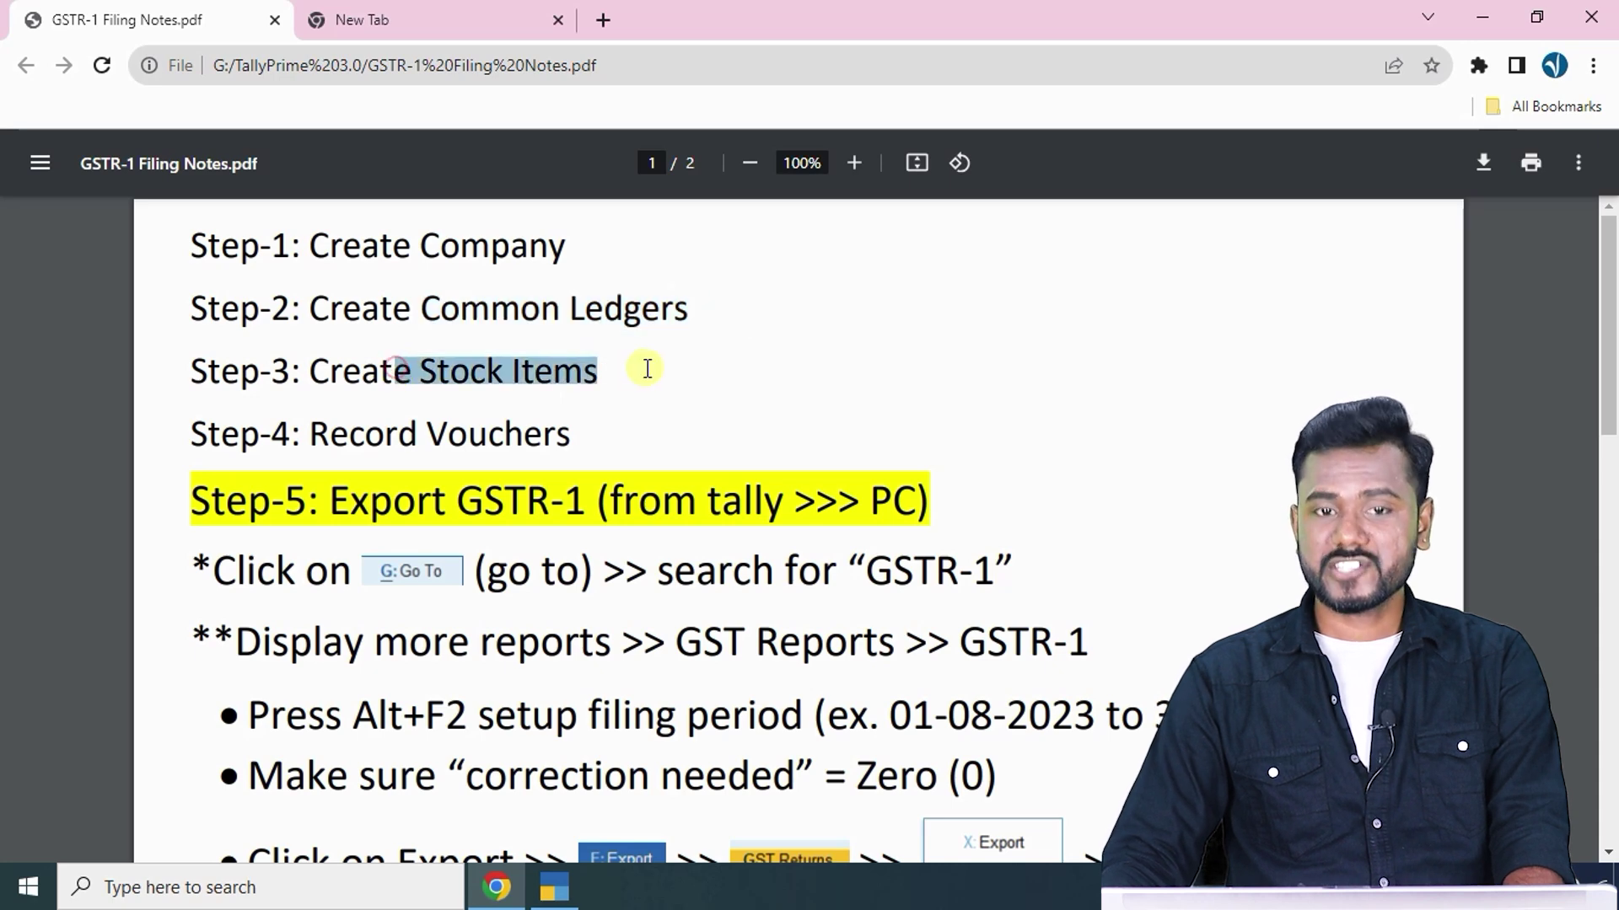
drag(332, 435, 605, 436)
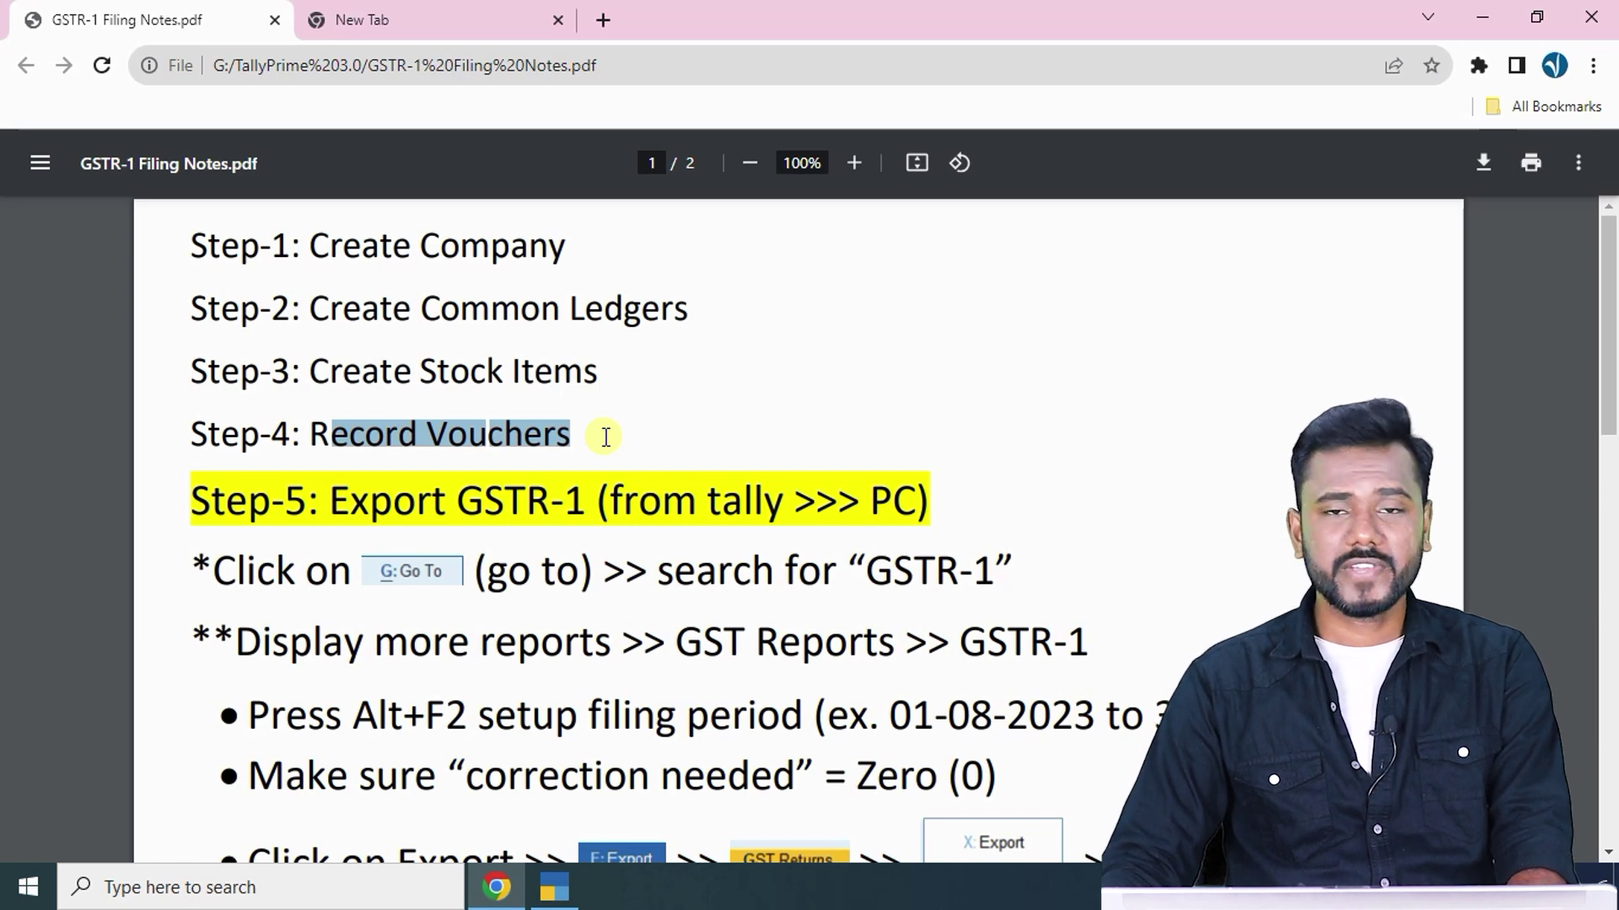
Step: Show the Day Book in TallyPrime for 1-Apr-23 to 31-Aug-23
key(alt+Tab)
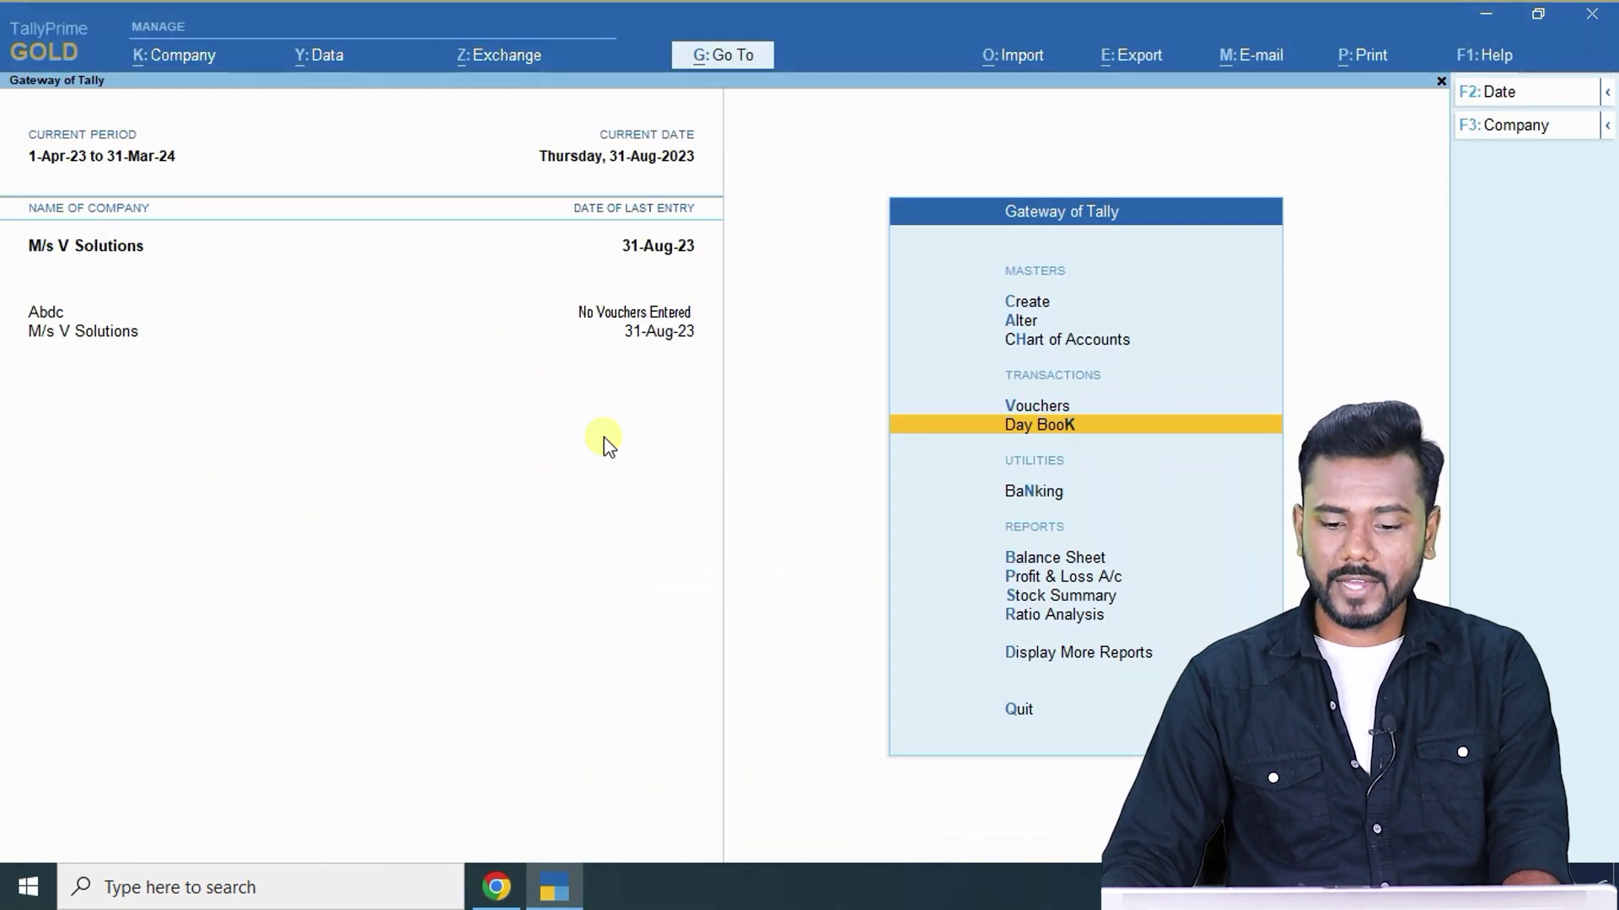
key(Return)
key(F2)
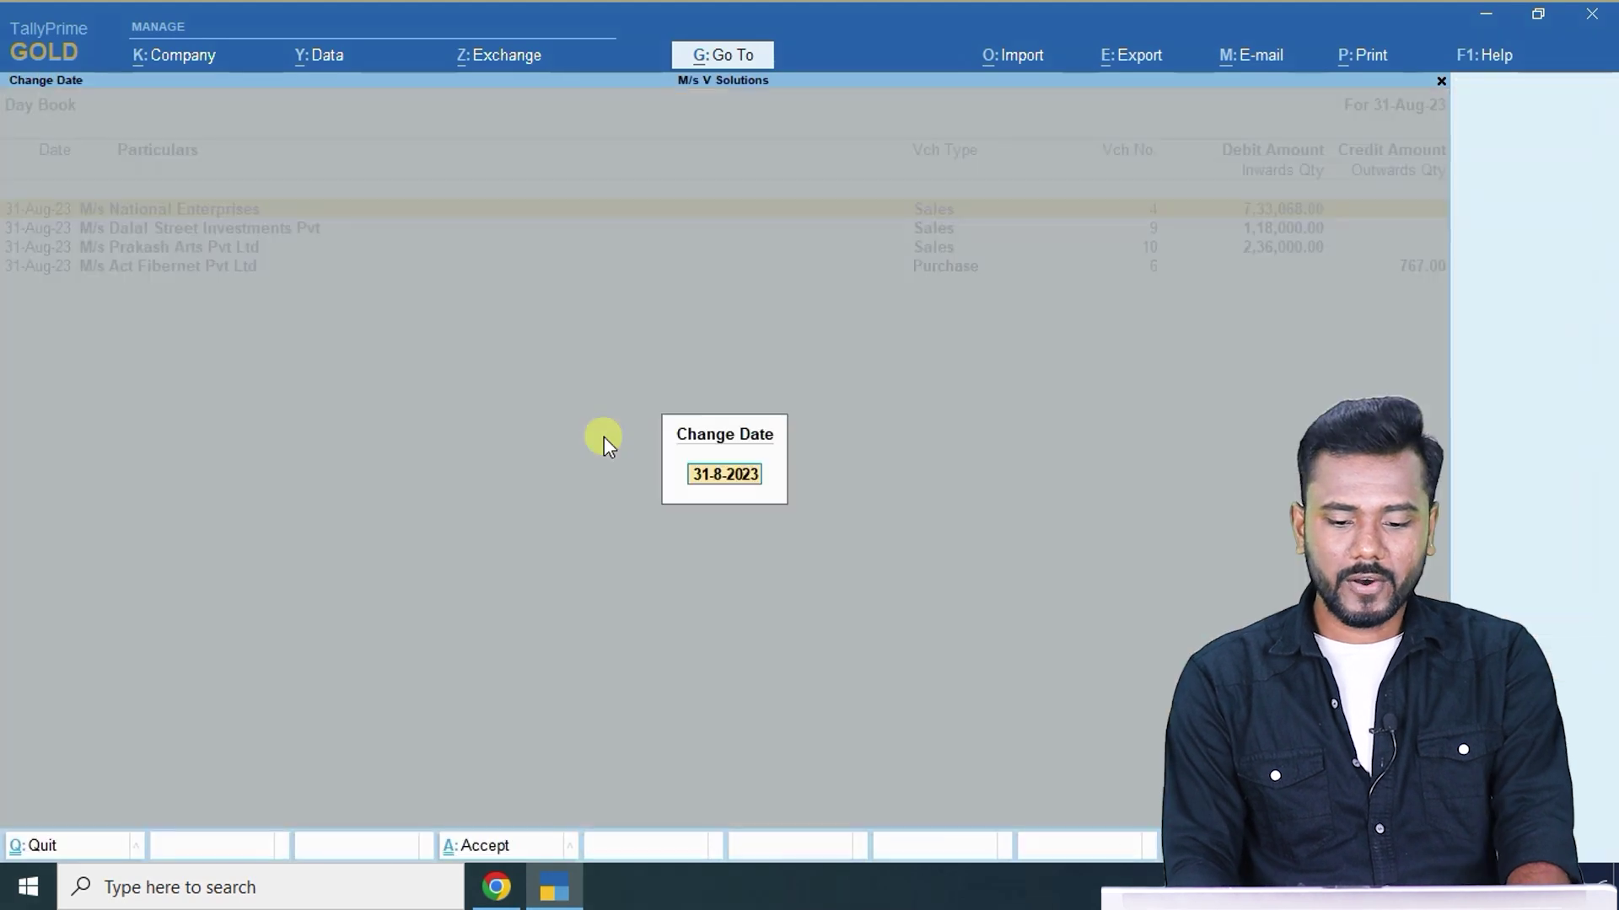
key(BackSpace)
key(Return)
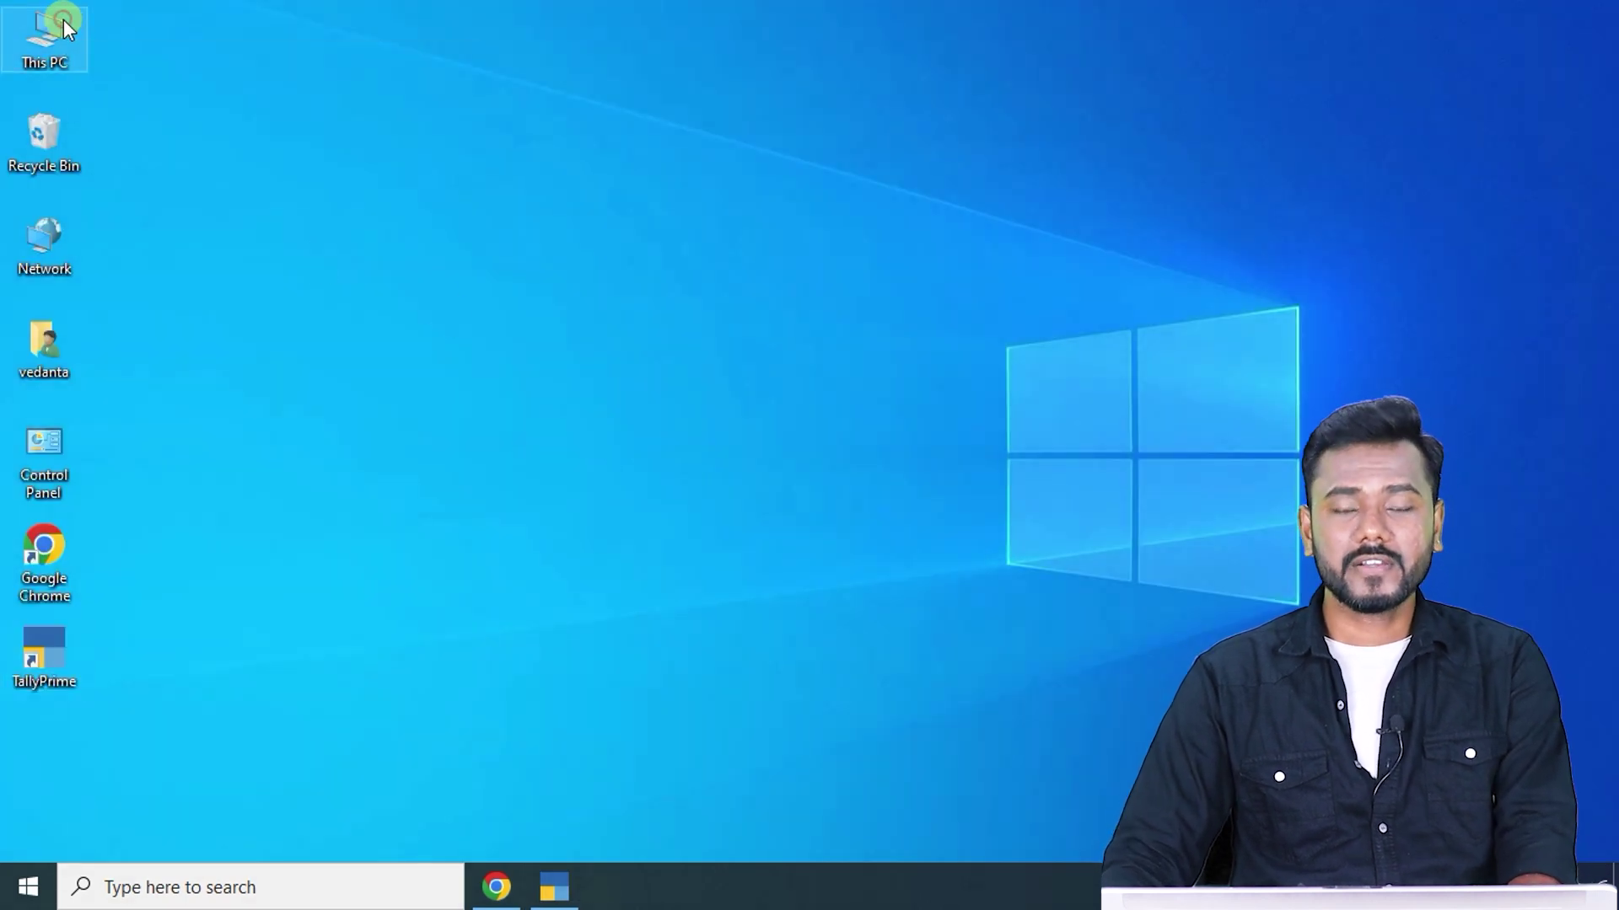
Step: Browse New Volume (E:) to TallyPrime Data and the empty TallyPrime Reports folder, then close Explorer
double_click(64, 18)
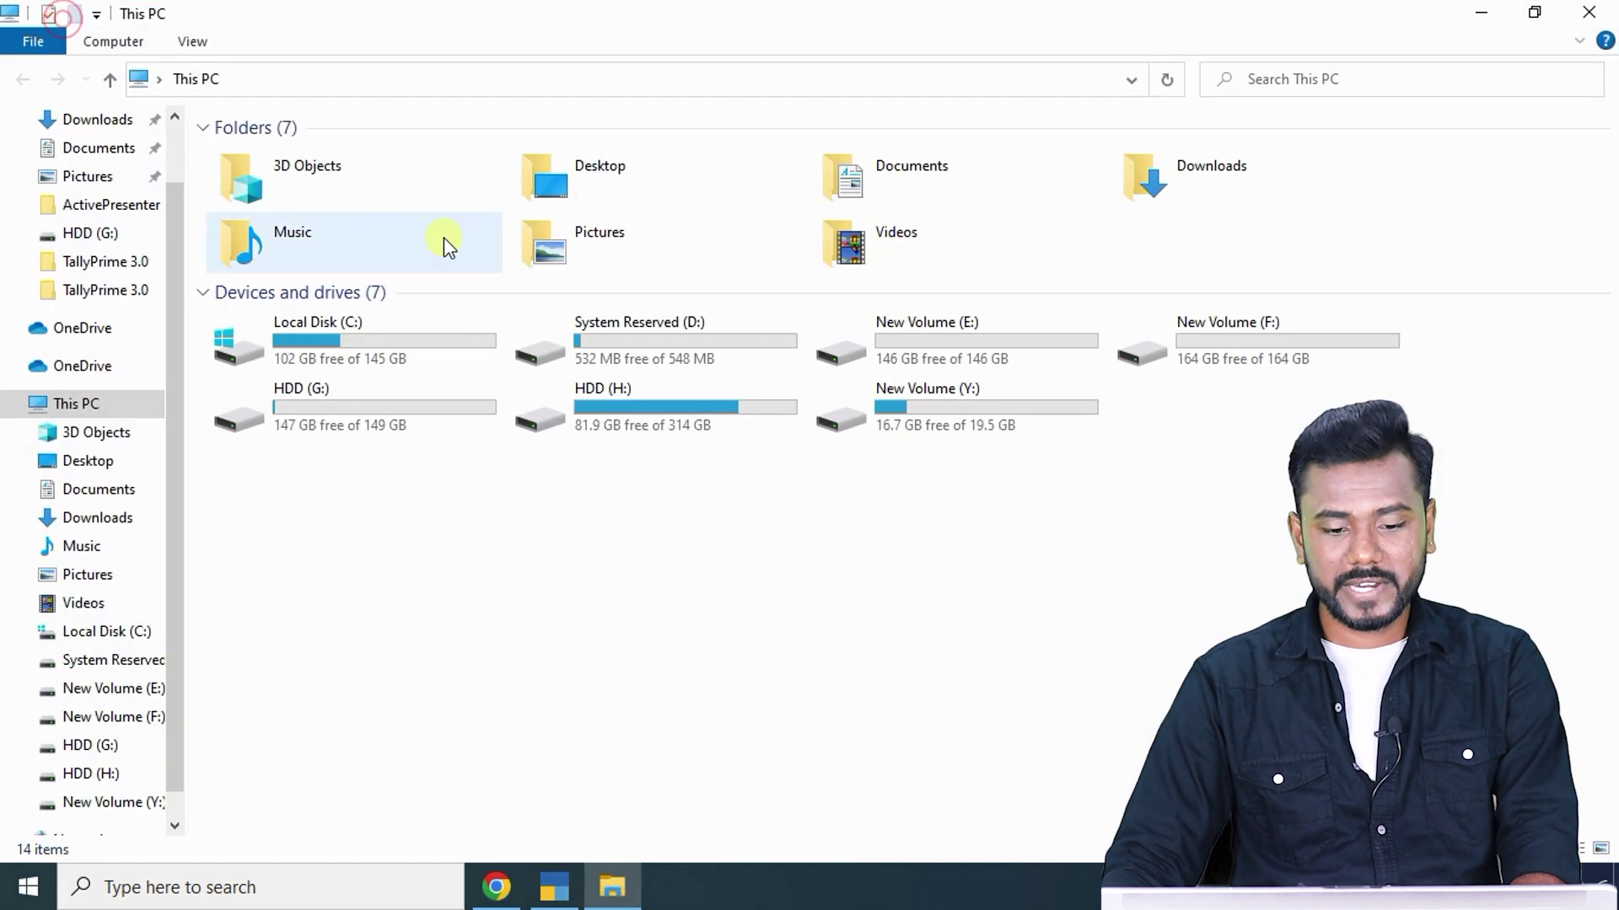
double_click(999, 348)
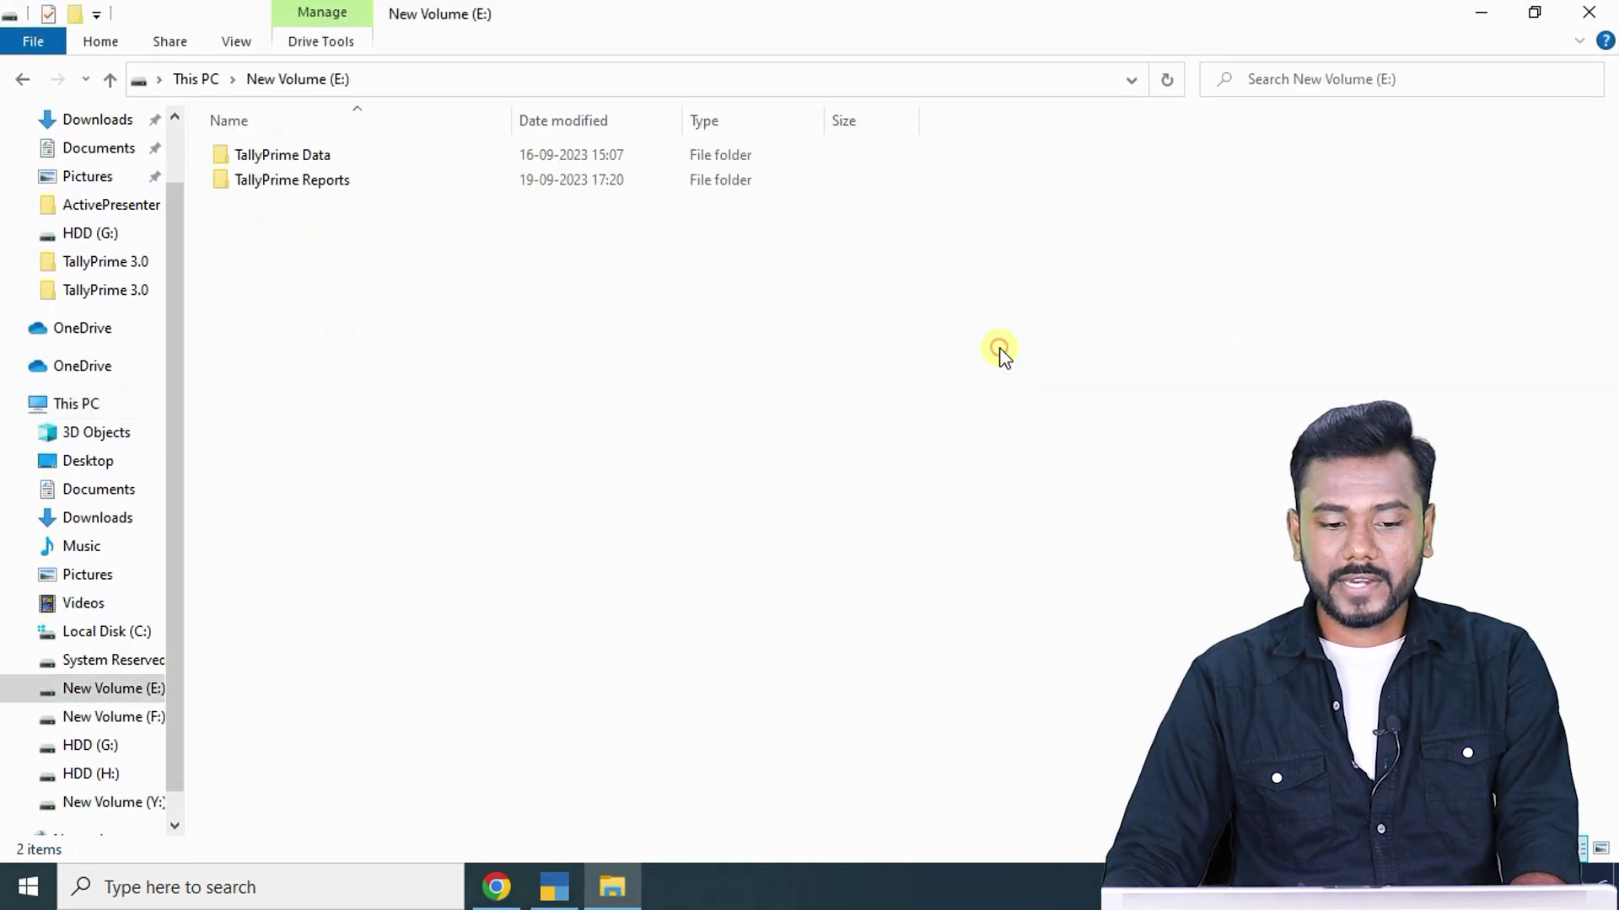
double_click(373, 160)
key(alt+Left)
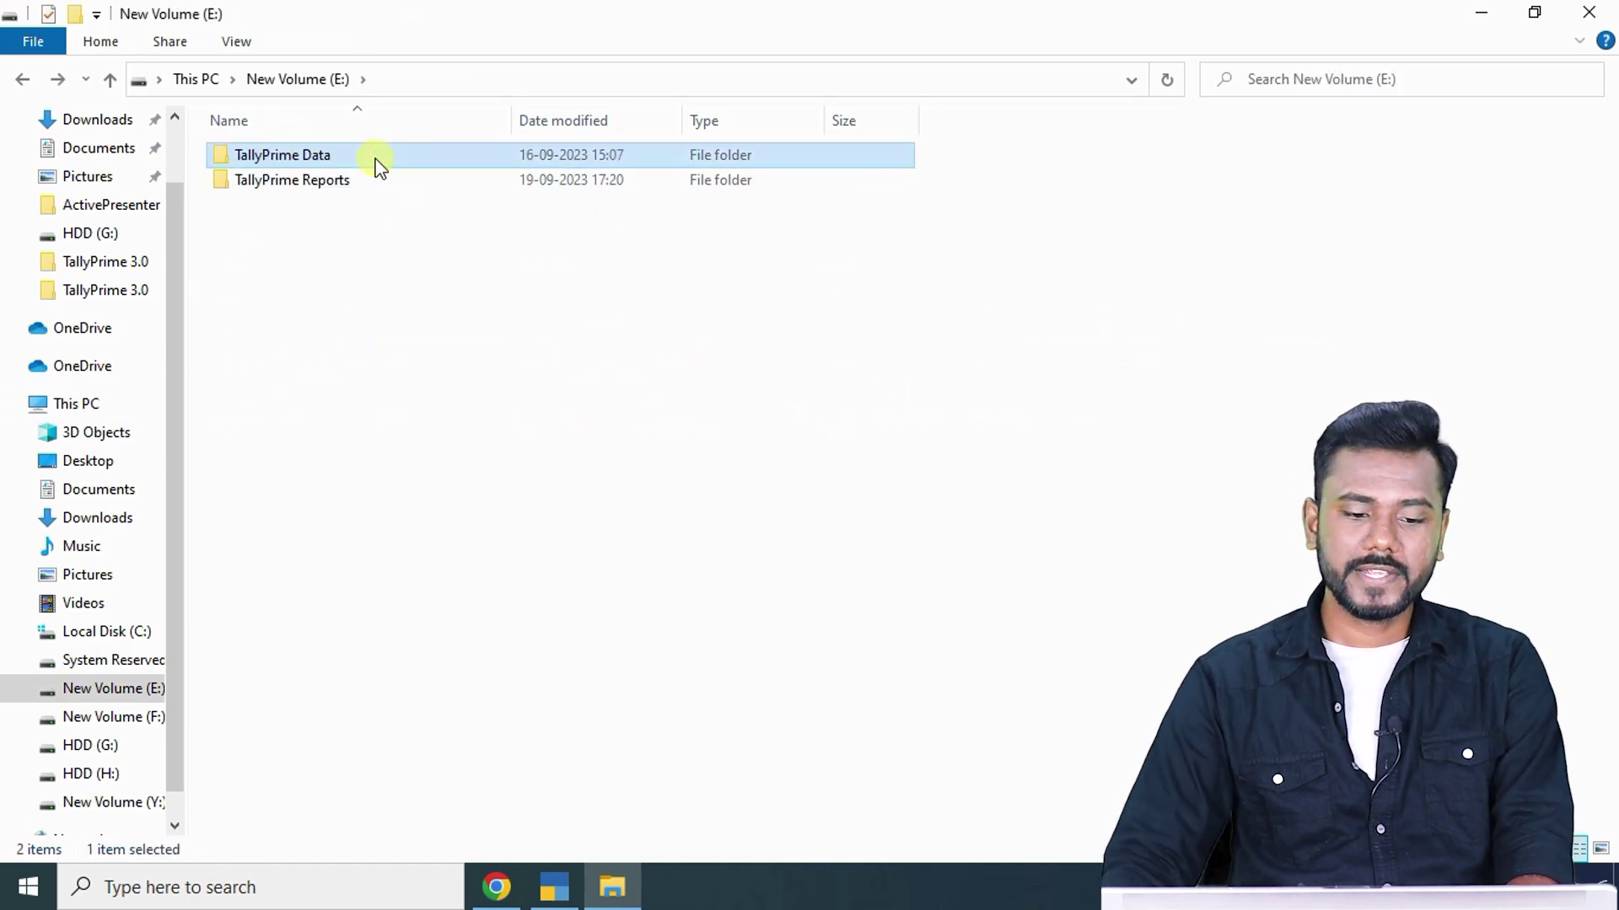
double_click(357, 178)
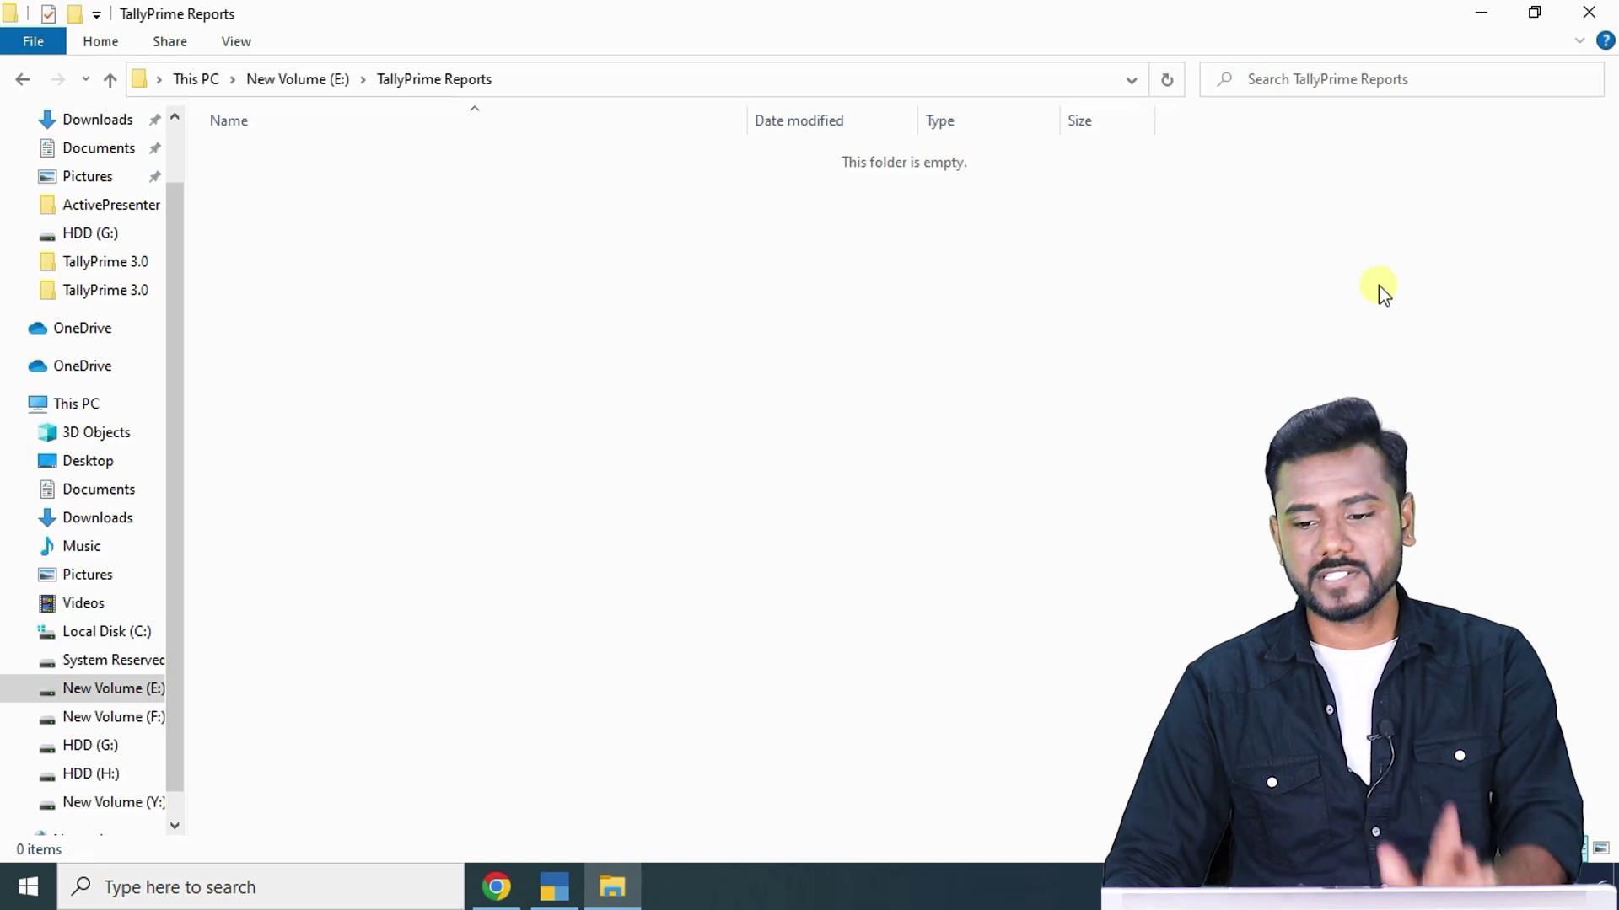
click(1588, 12)
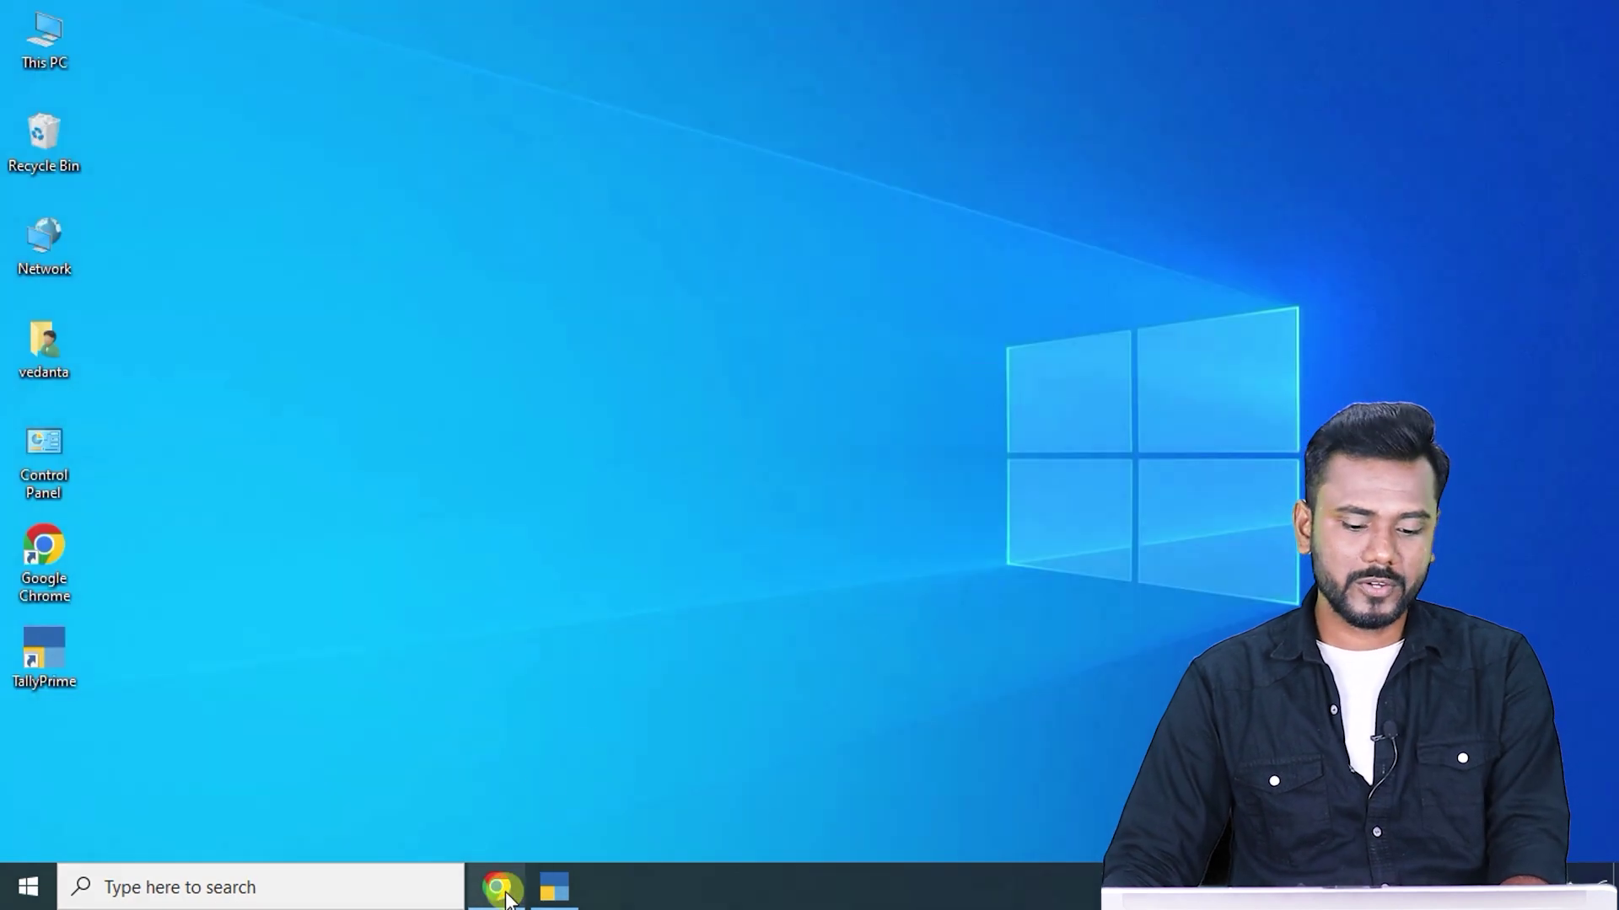
Step: Highlight the Step-5 Export GSTR-1 heading and the PC to GST Portal wording in the notes
click(497, 887)
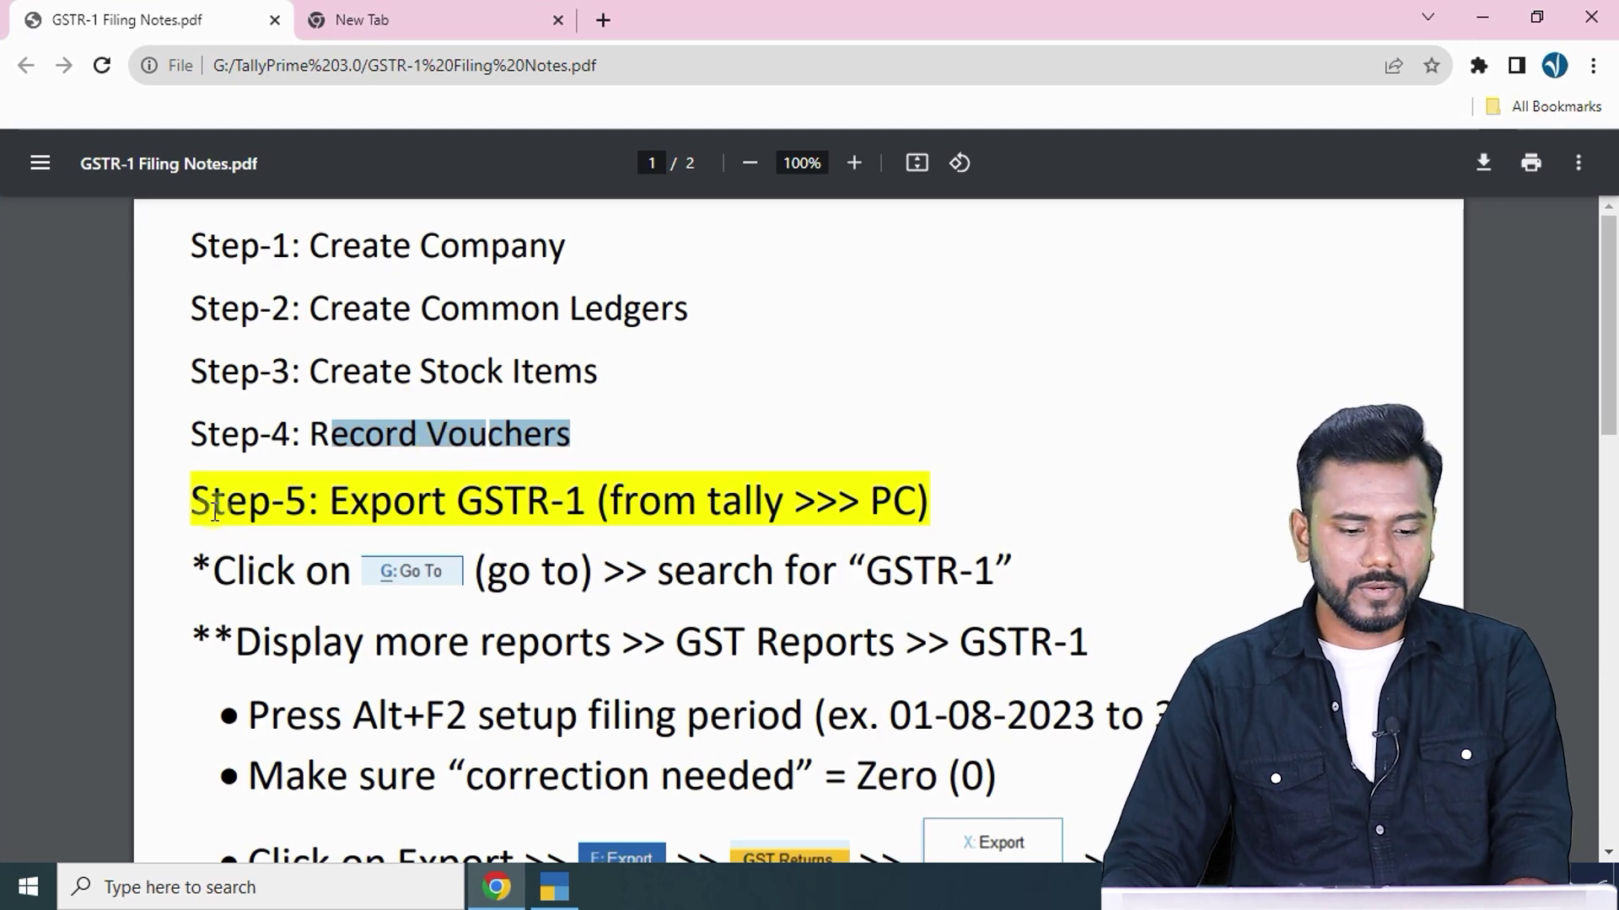
drag(192, 502, 1000, 501)
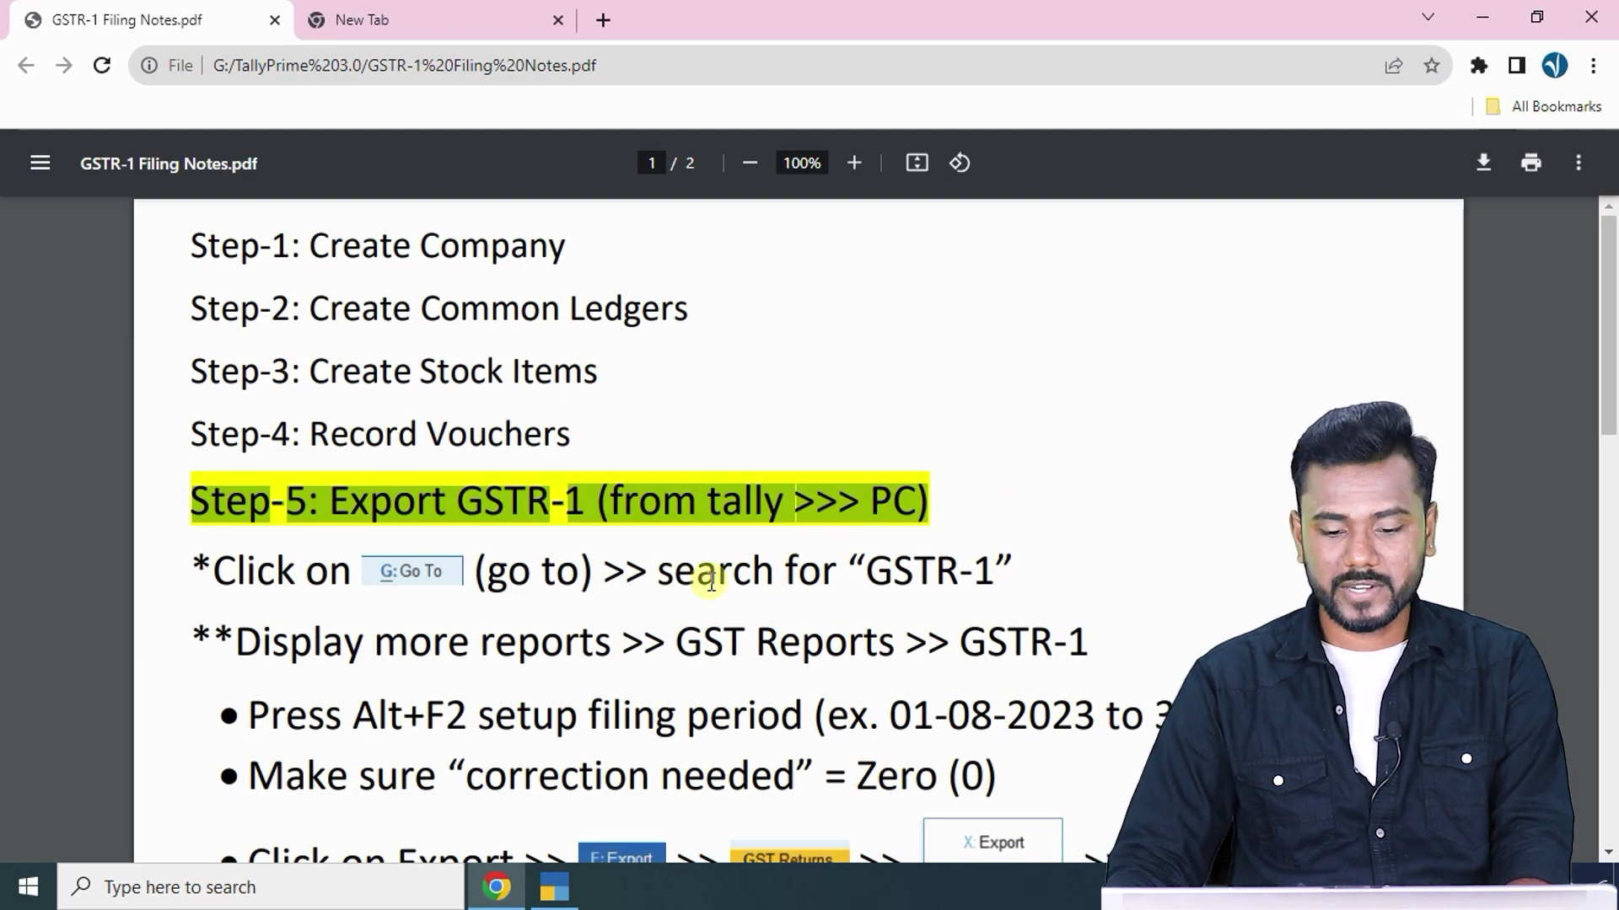
scroll(712, 580, down, 7)
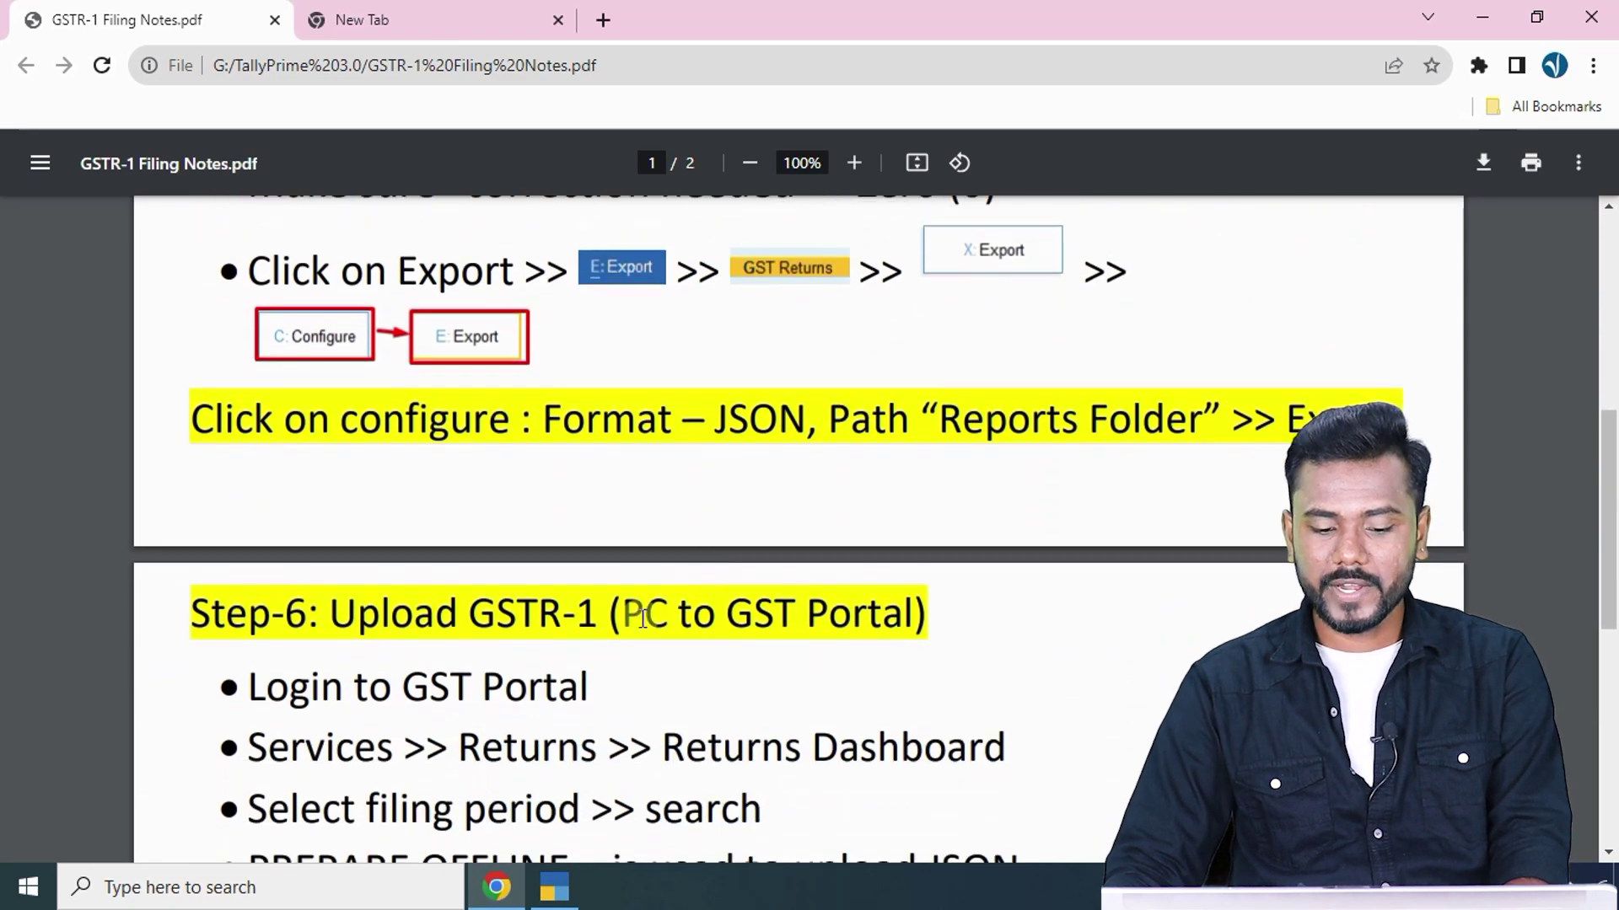
drag(624, 613, 912, 611)
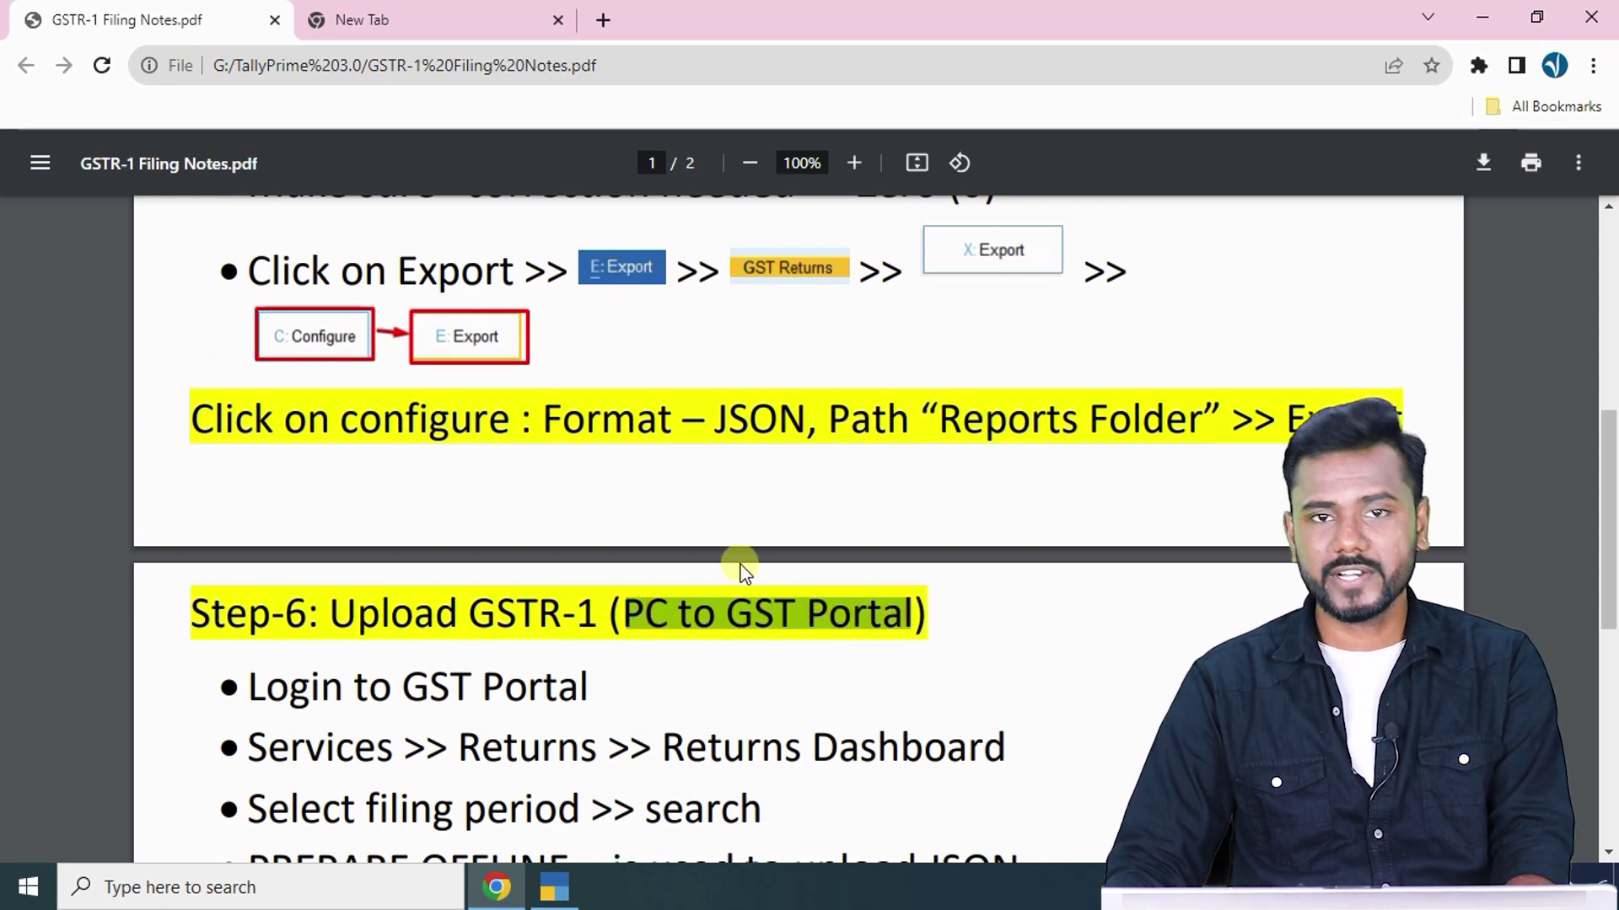
Step: Highlight the 'go to and search for GSTR-1' instruction, then return to TallyPrime's Gateway of Tally
scroll(745, 571, up, 4)
scroll(745, 572, up, 1)
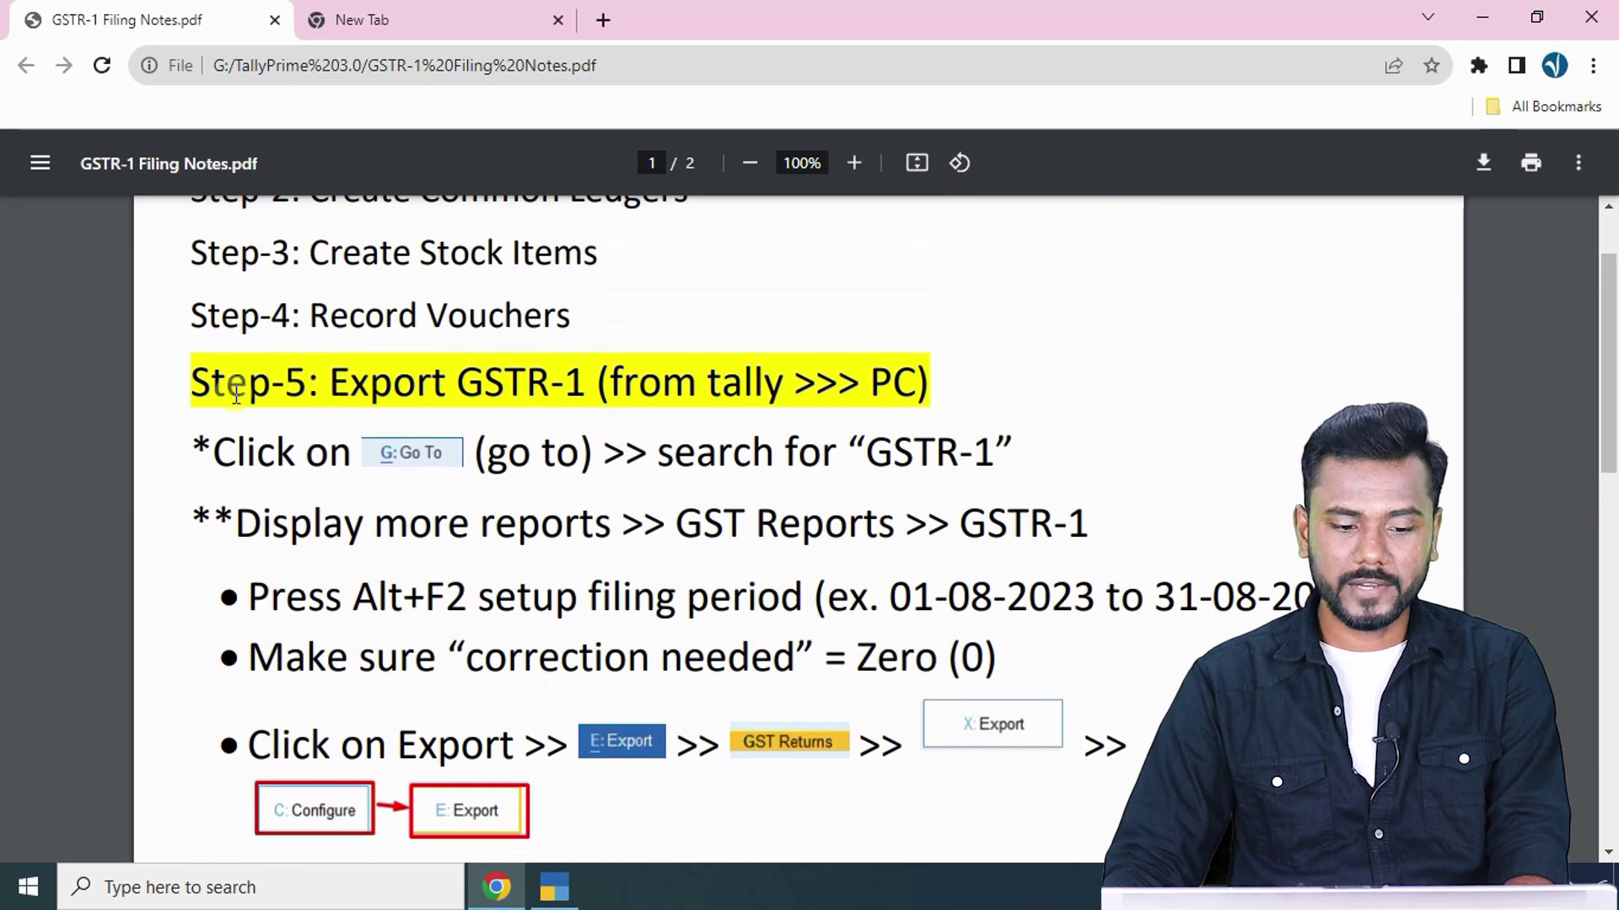
drag(213, 381, 983, 370)
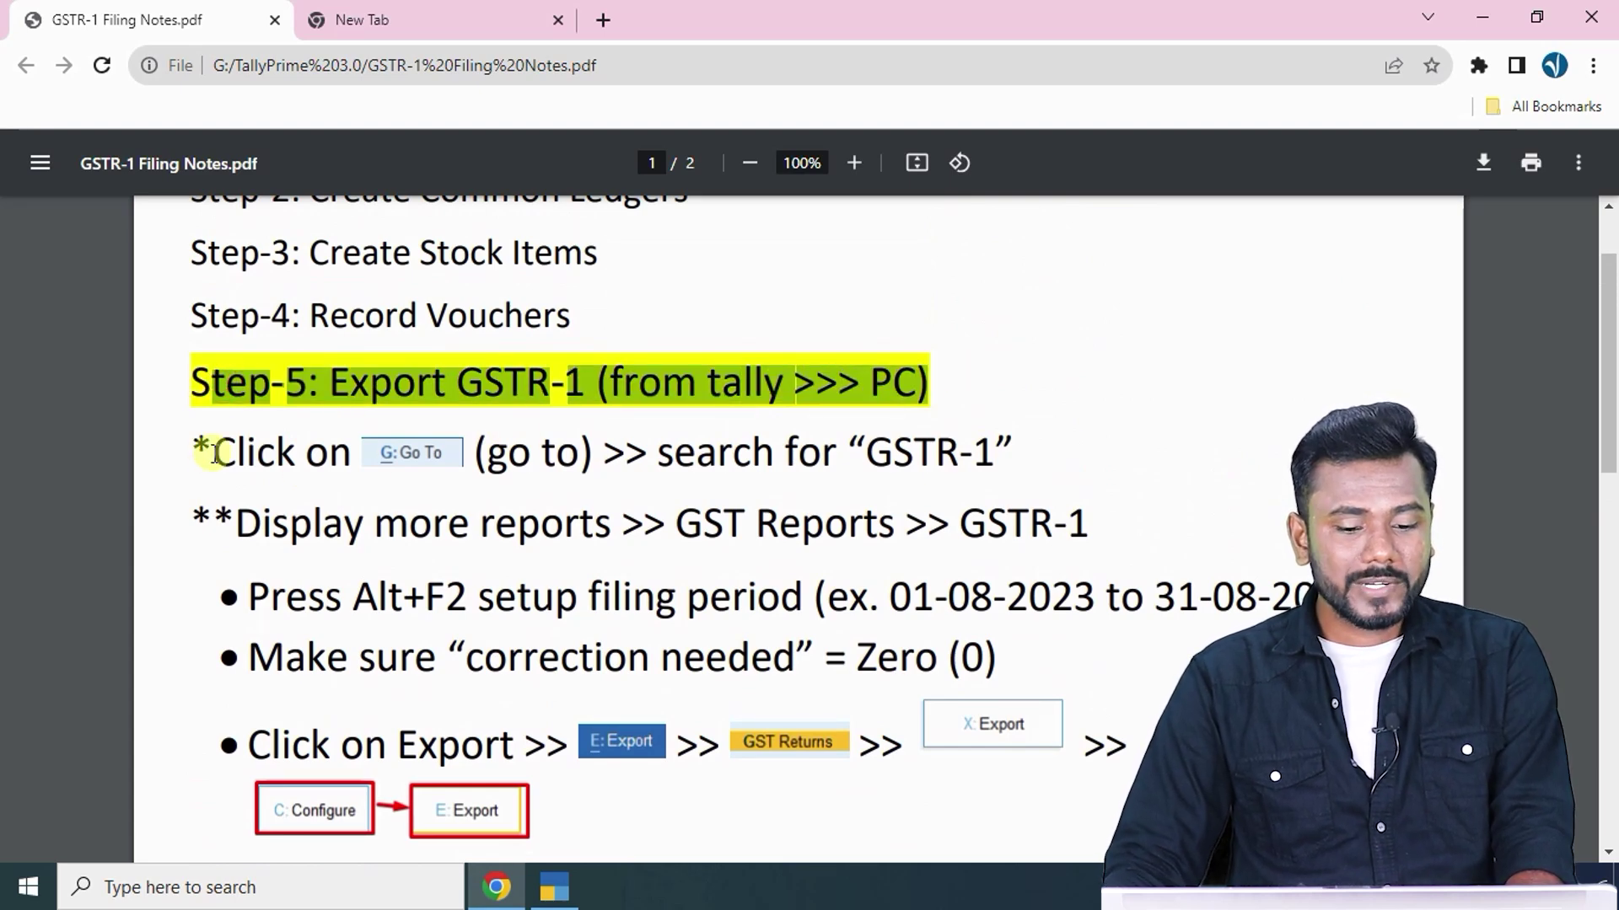
drag(195, 447, 1044, 452)
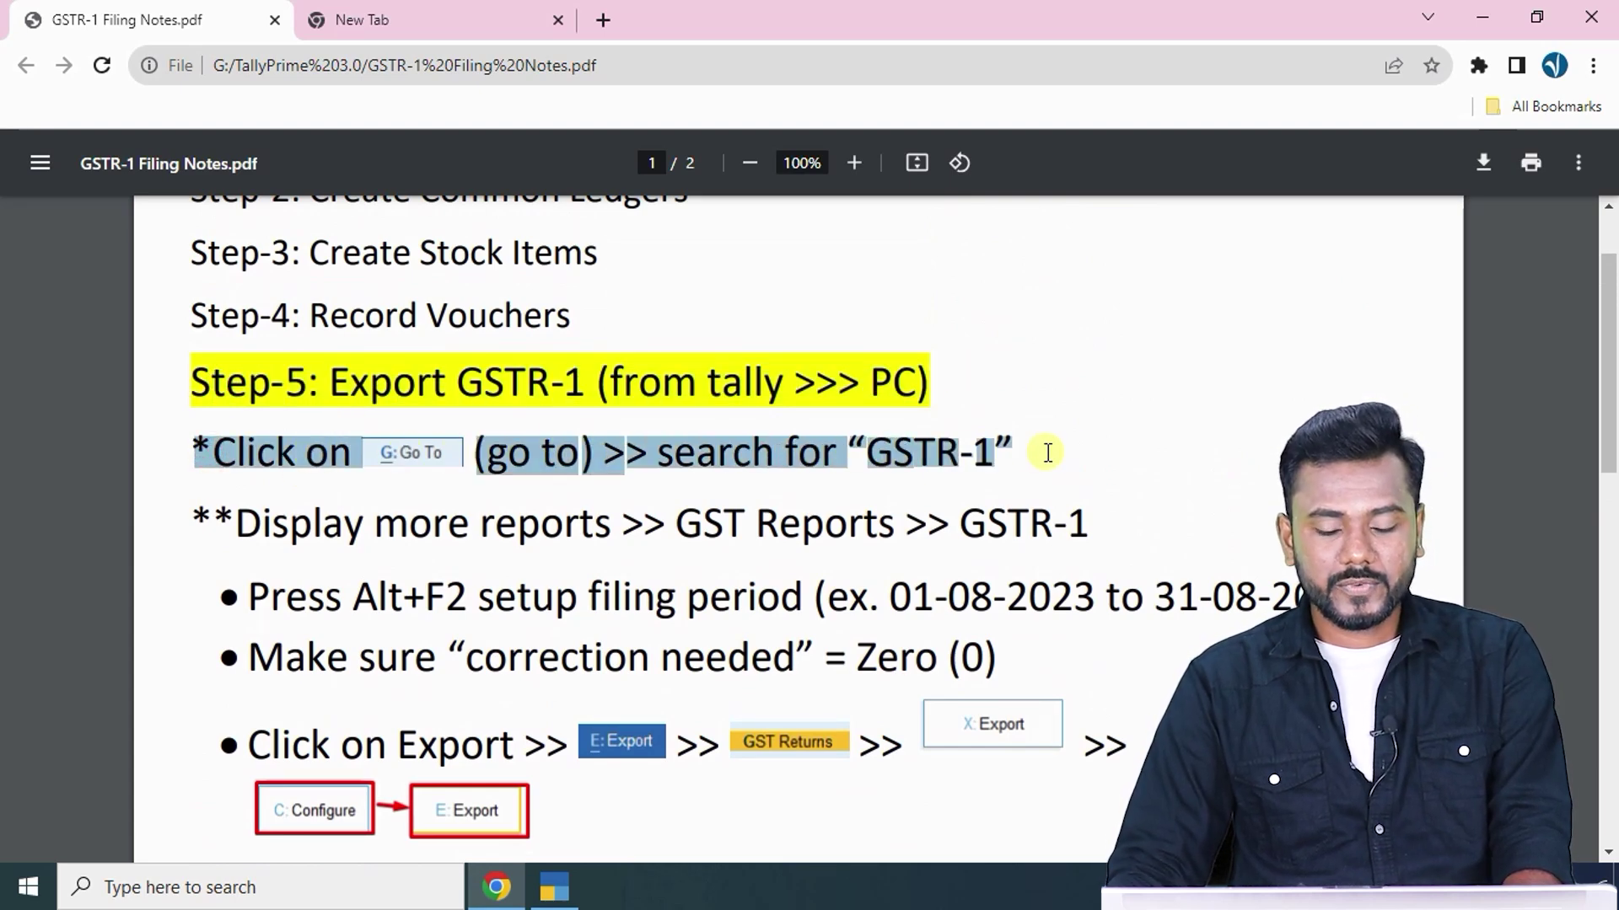
key(alt+Tab)
key(Escape)
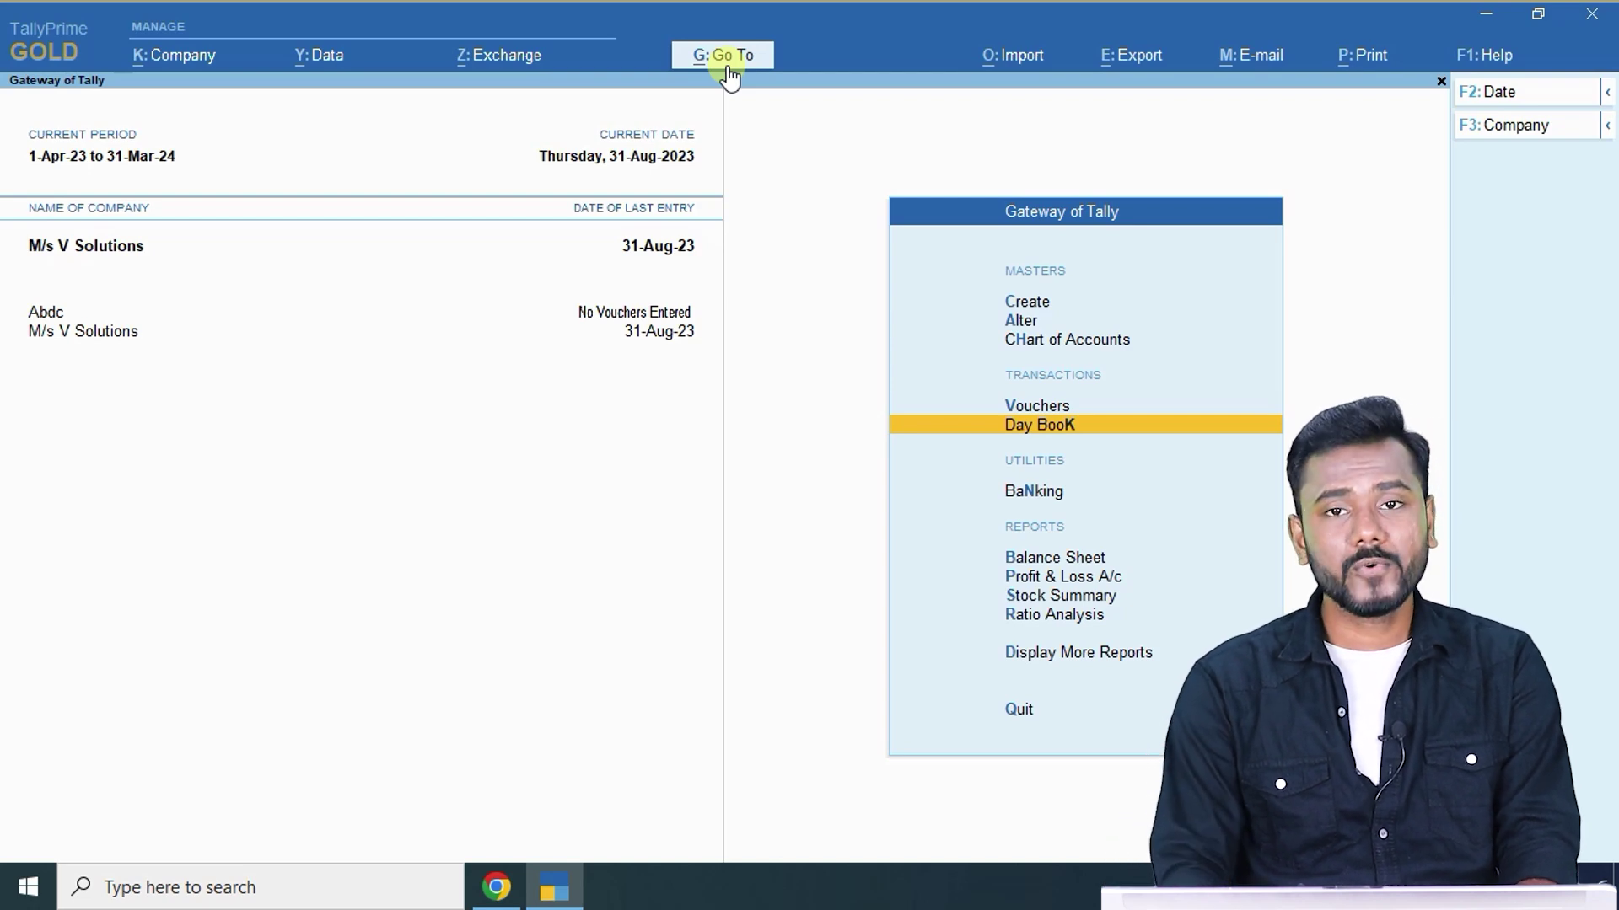
key(Return)
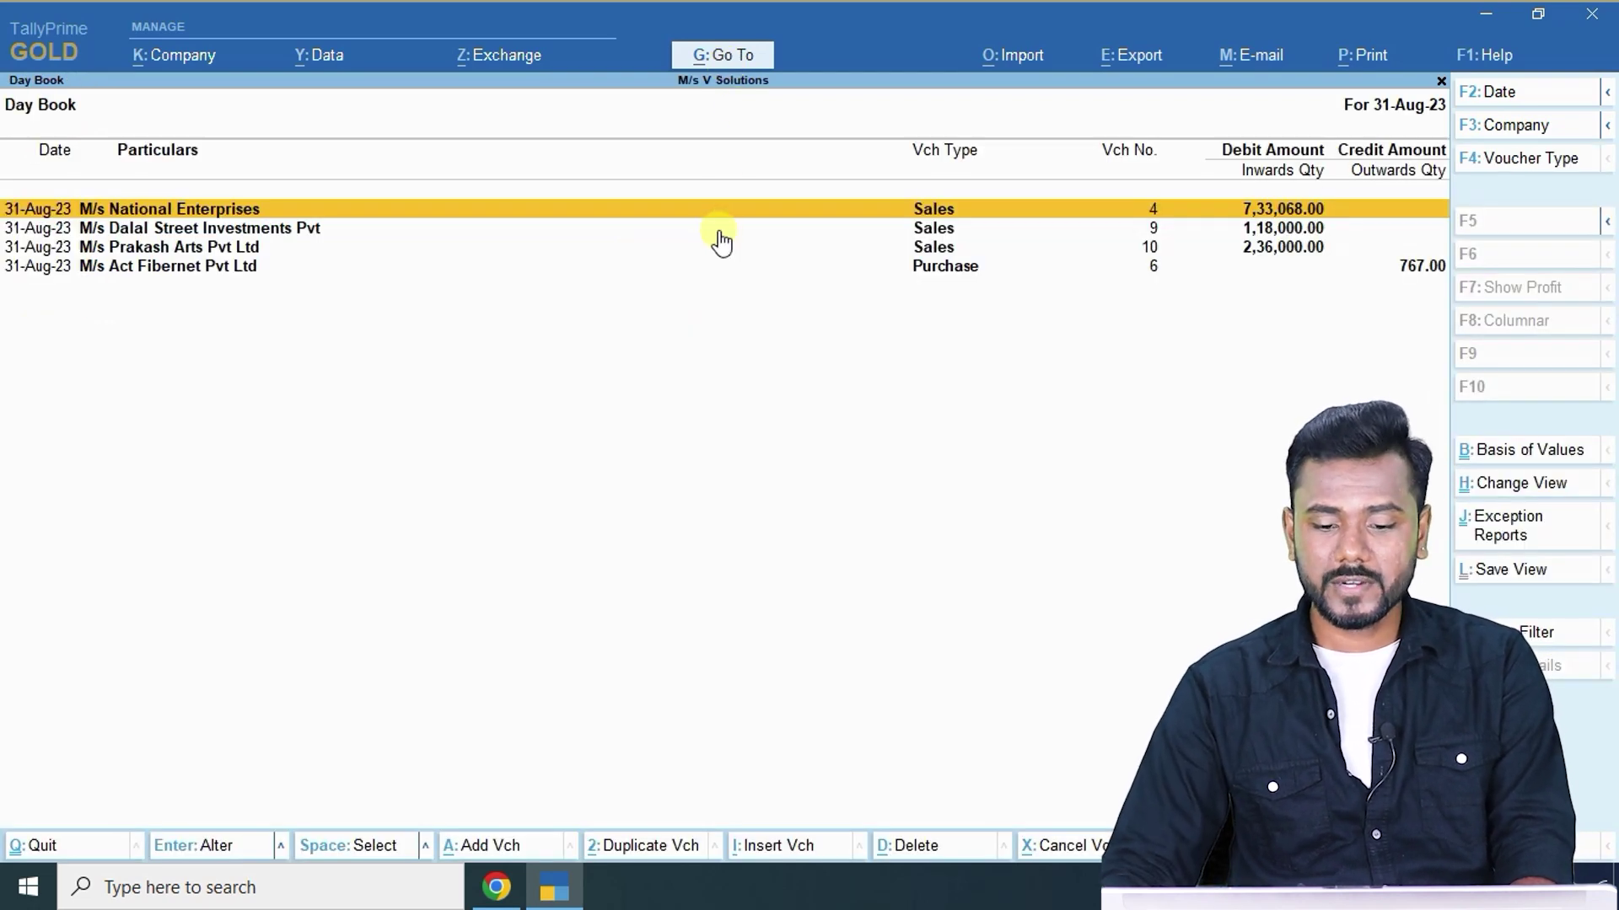
click(720, 233)
click(720, 232)
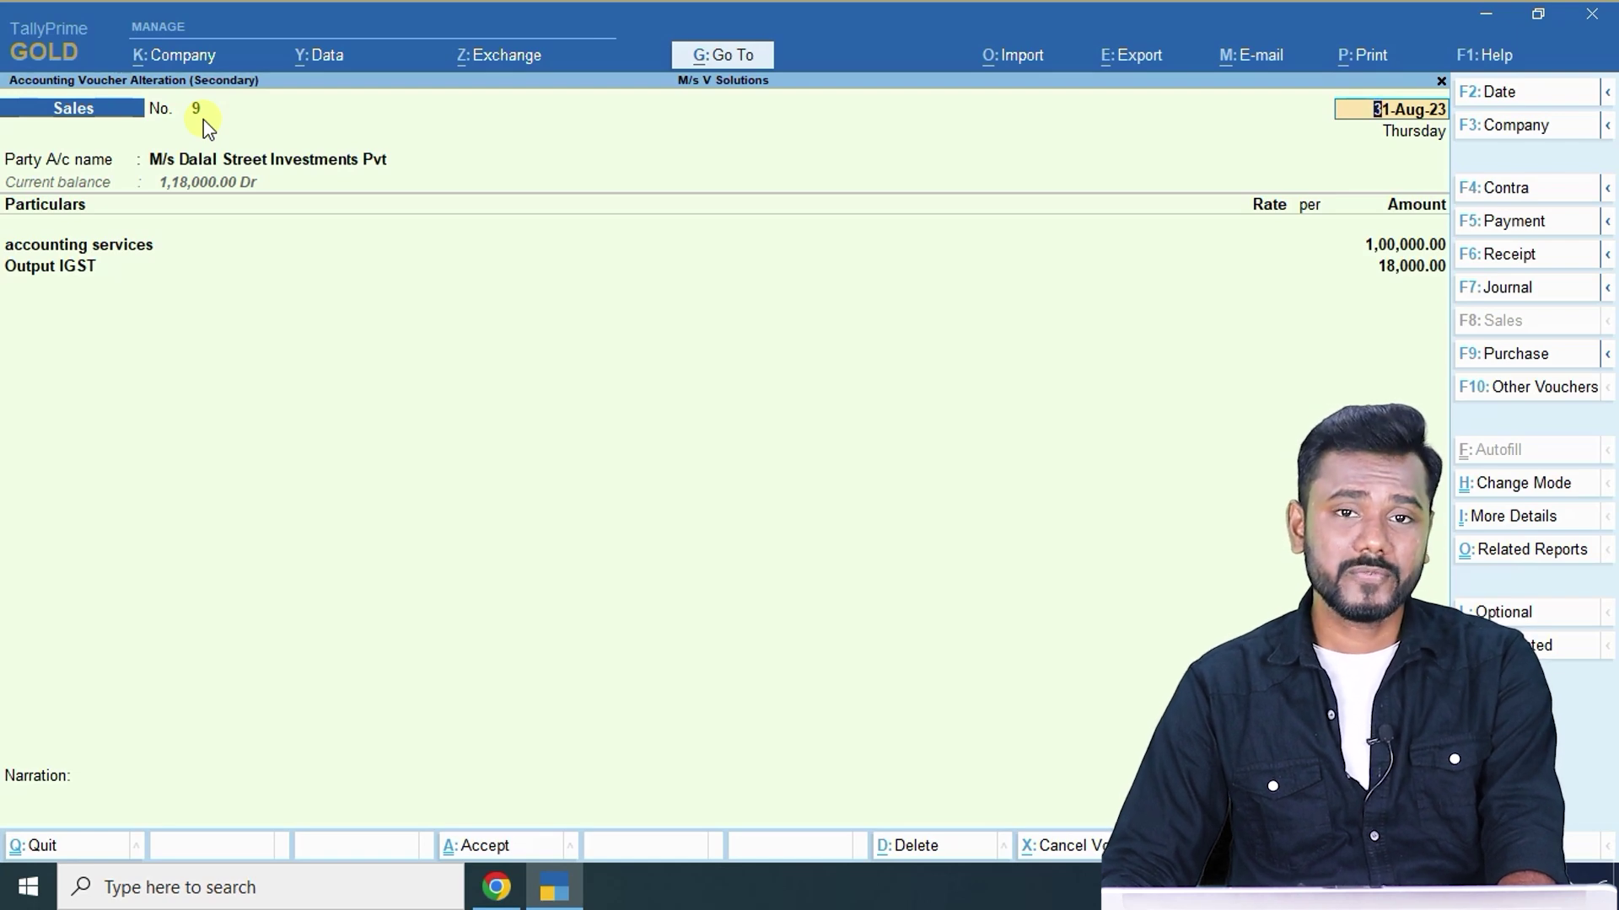
key(BackSpace)
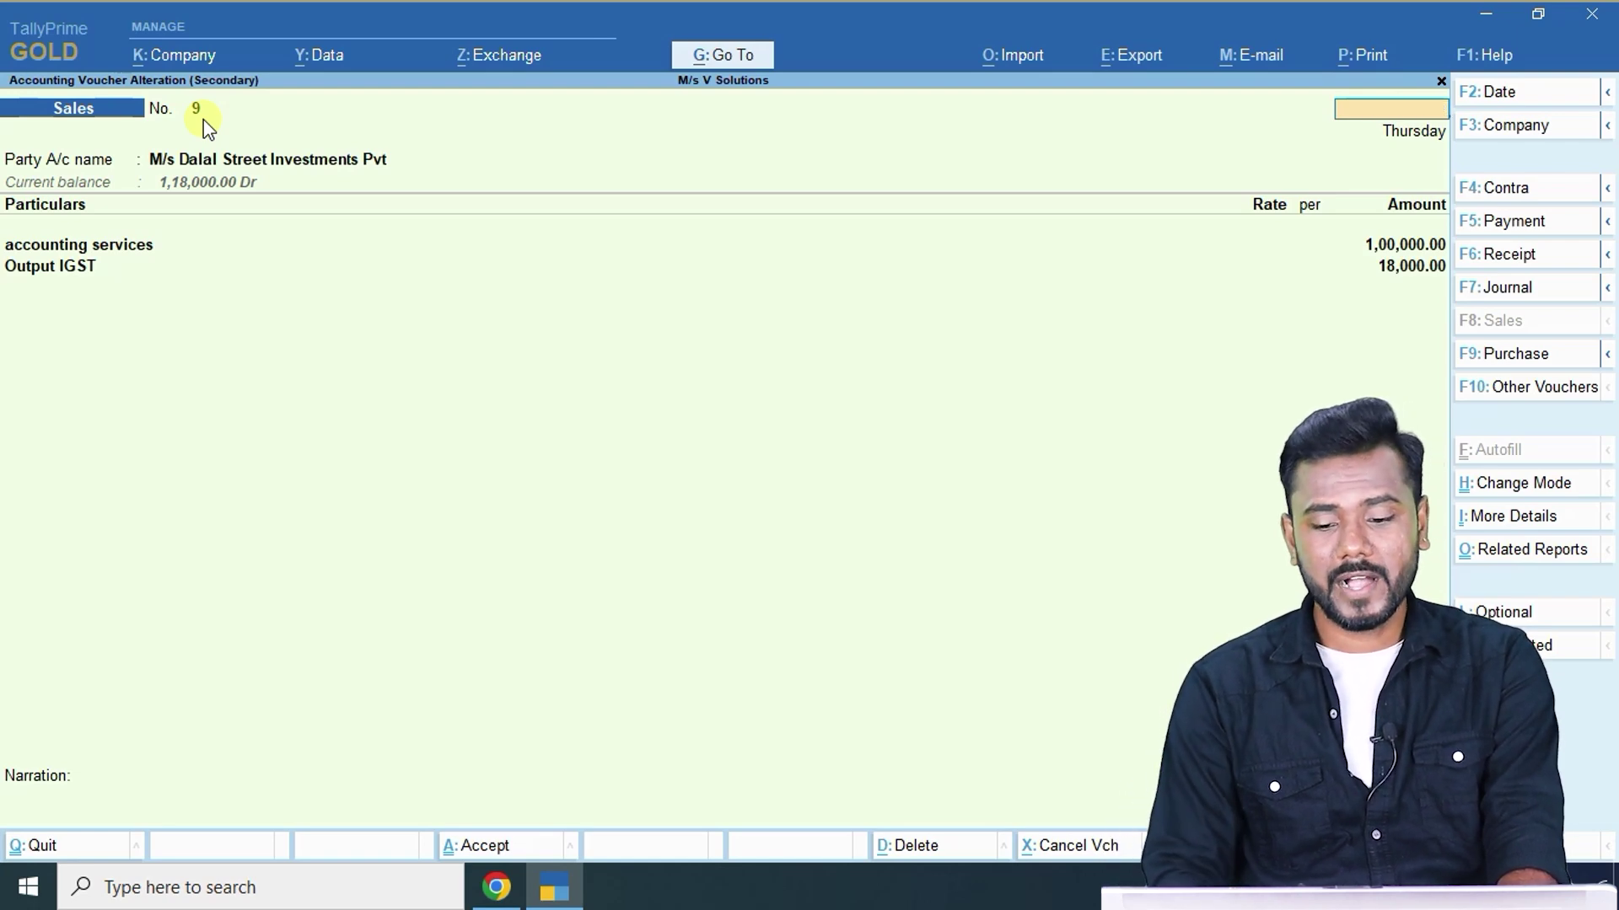
key(Escape)
key(Escape)
Step: Open the Sales voucher type for alteration
key(Up)
key(Up)
key(Up)
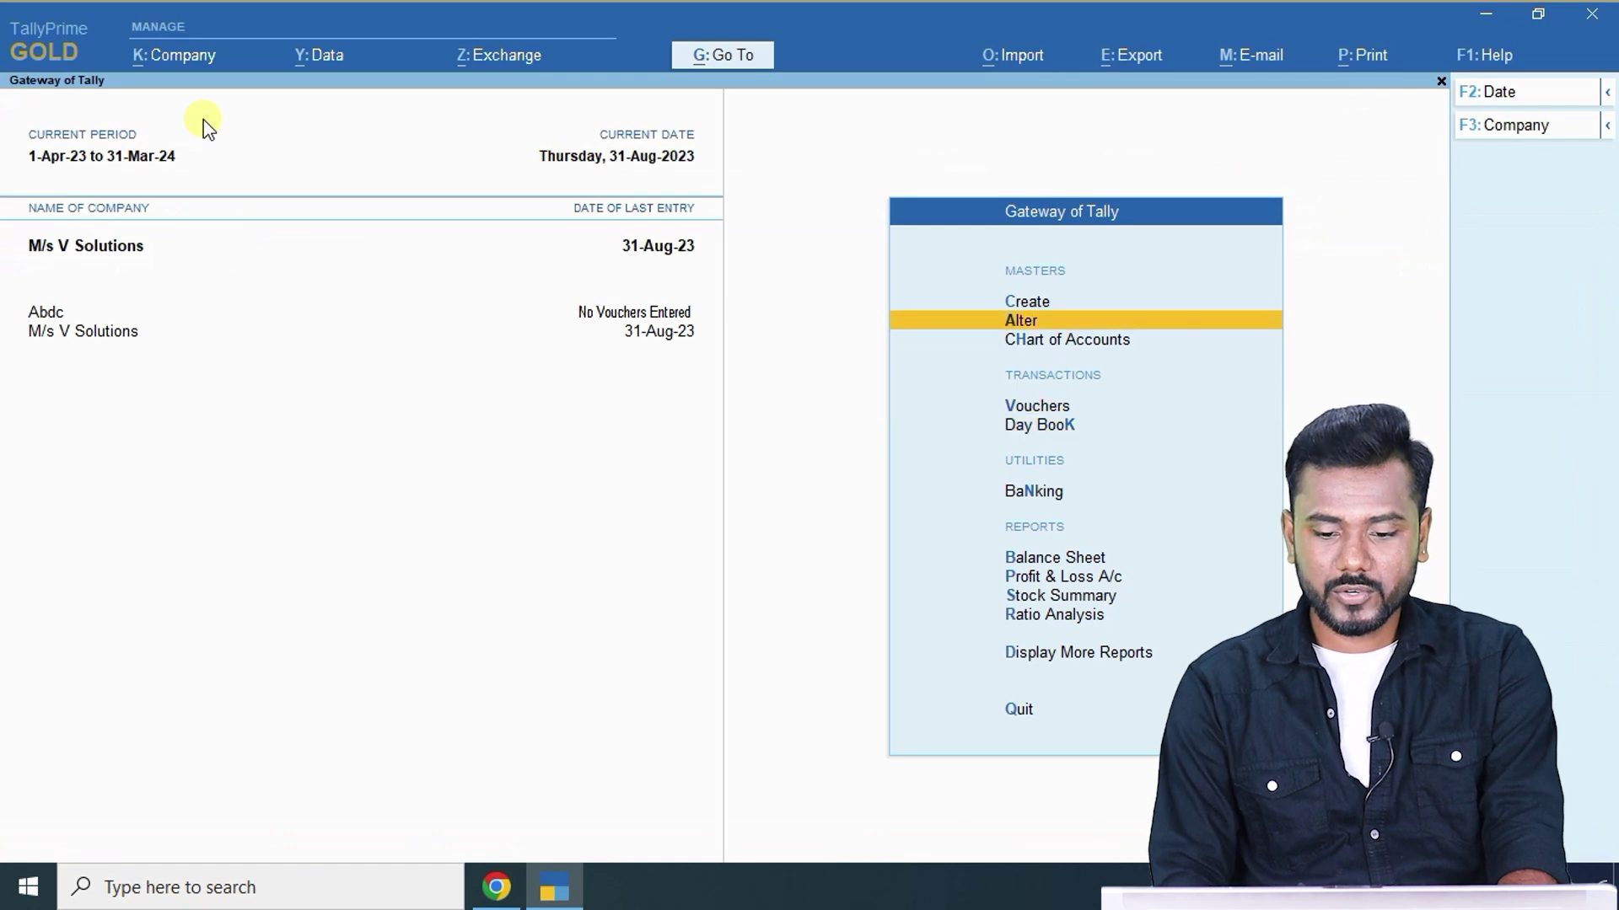
key(Return)
key(Down)
key(Down)
key(Down)
key(Return)
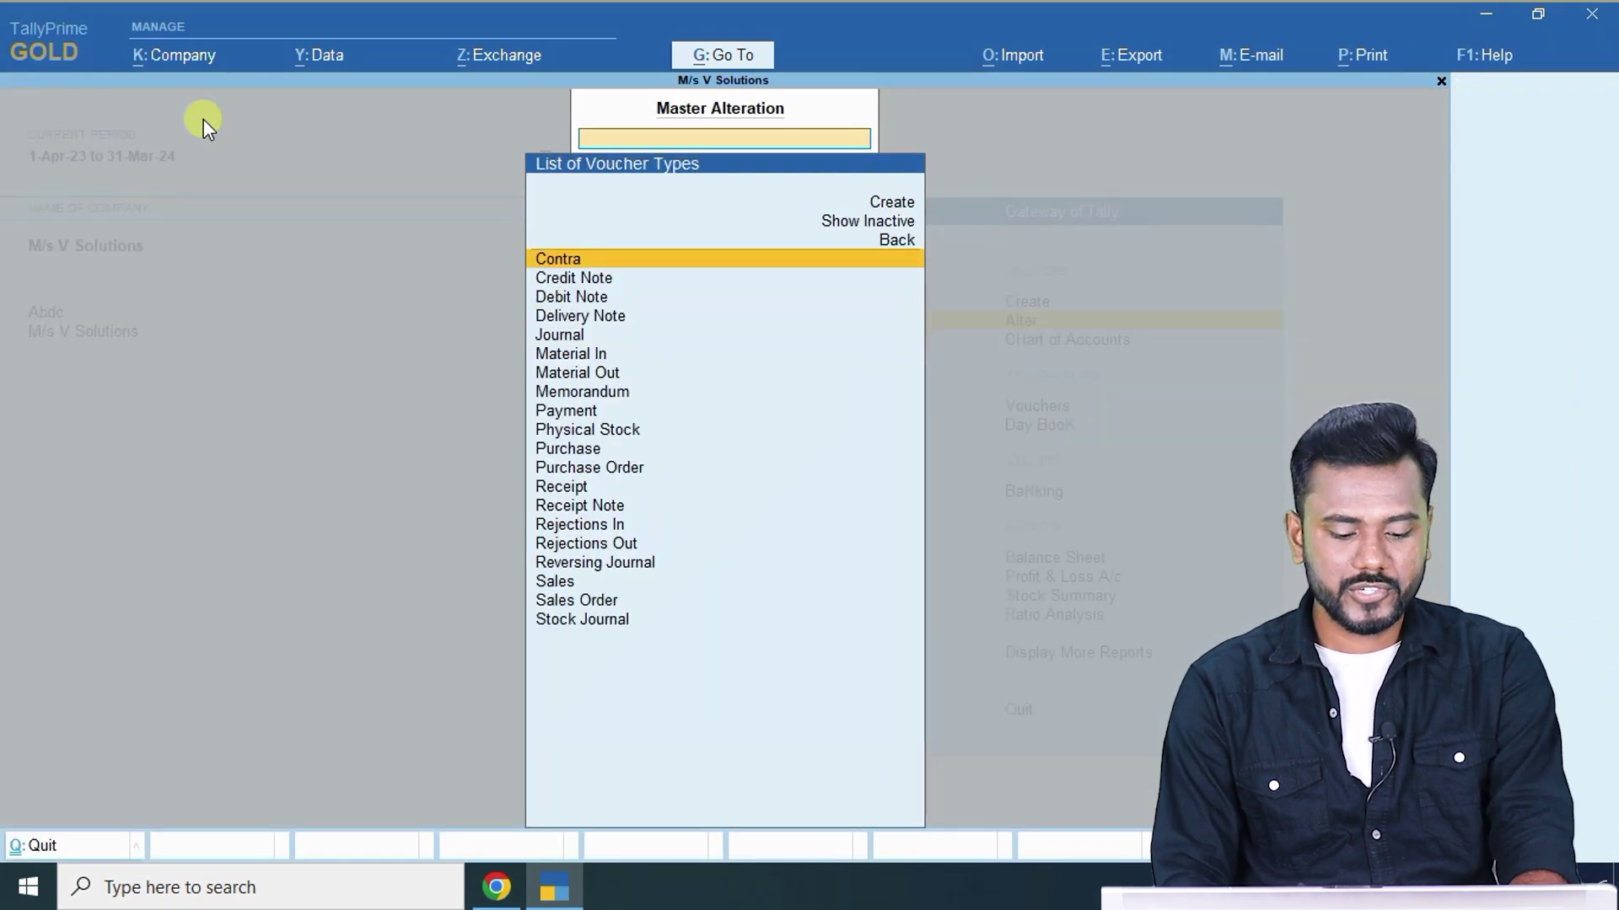
text(sa)
key(Return)
key(Return)
key(Return)
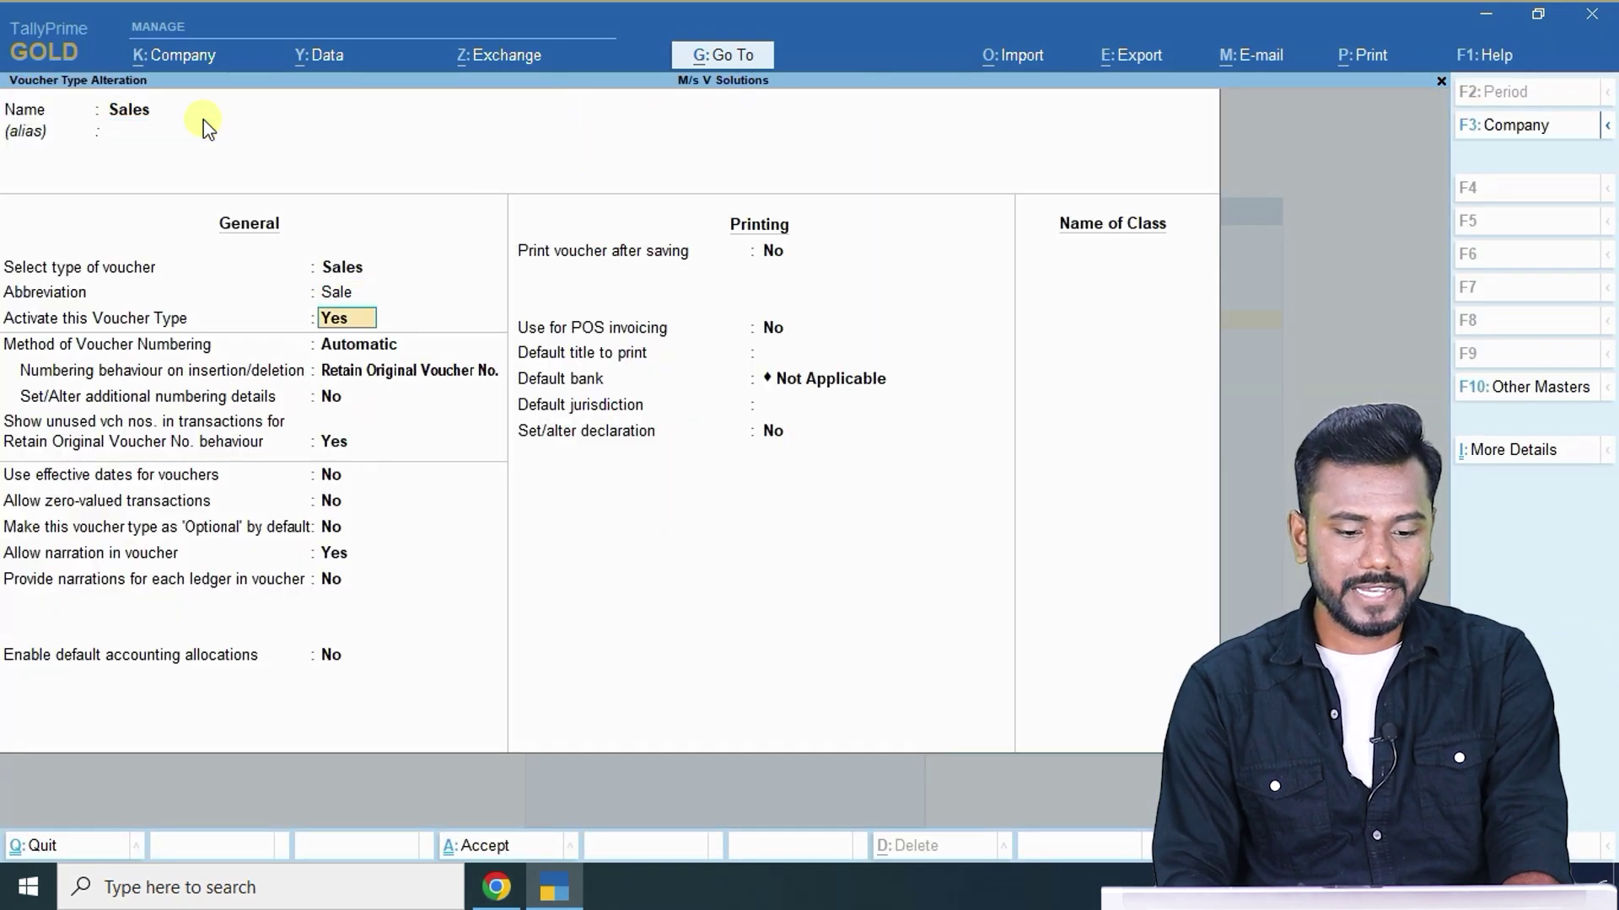
key(Return)
key(Return)
key(Return)
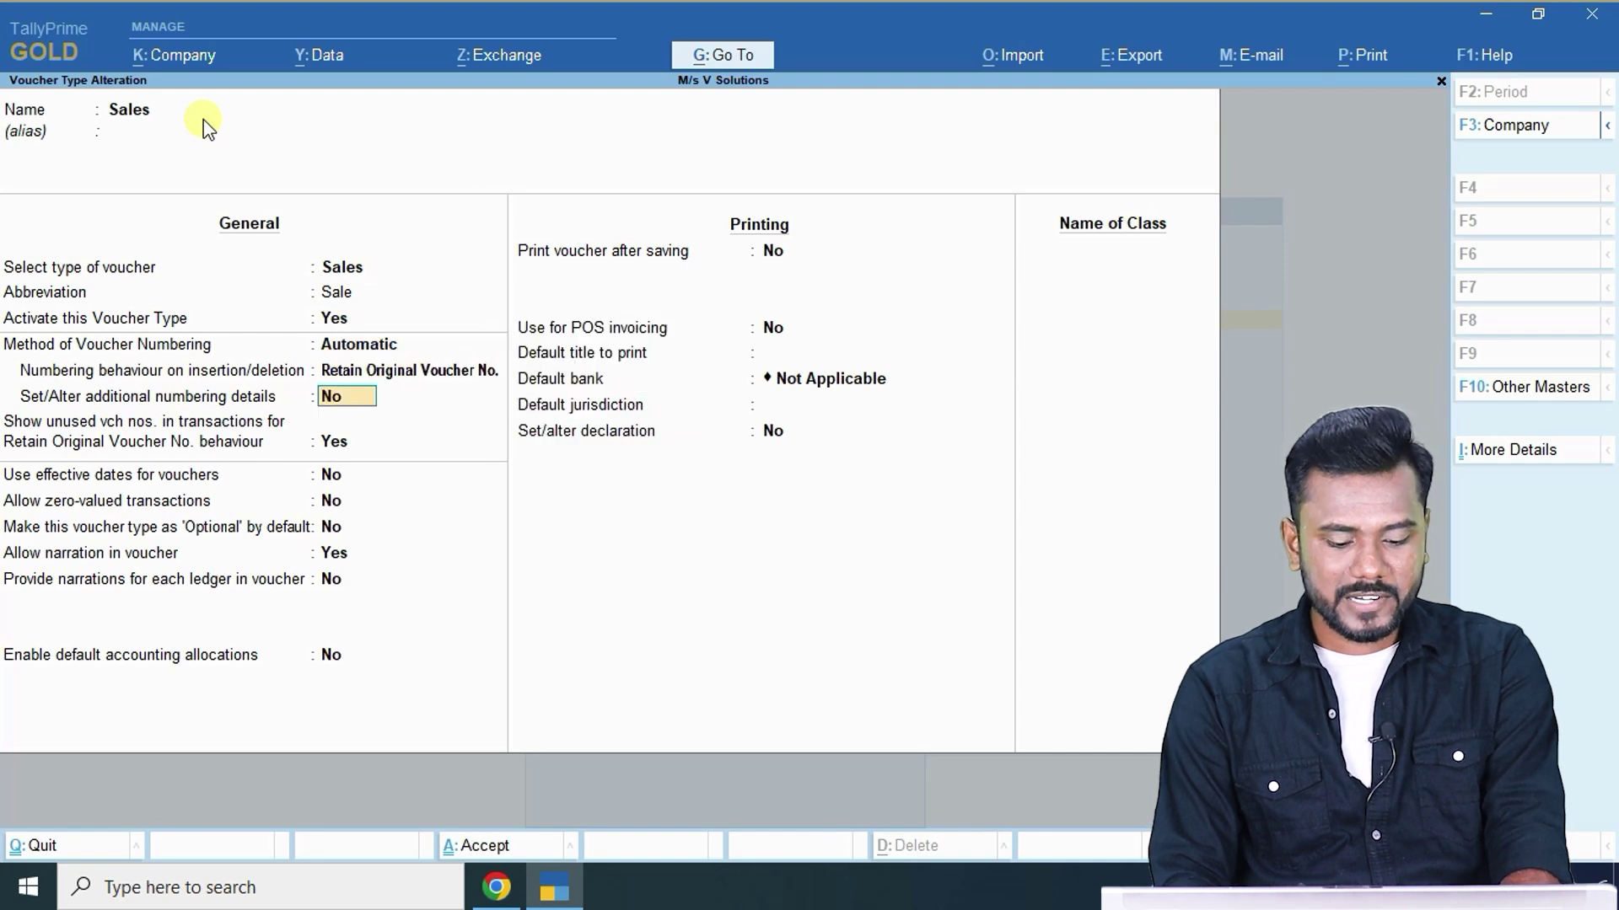
Step: Turn on additional numbering details with numerical width 4 and prefill with zero set to Yes
key(BackSpace)
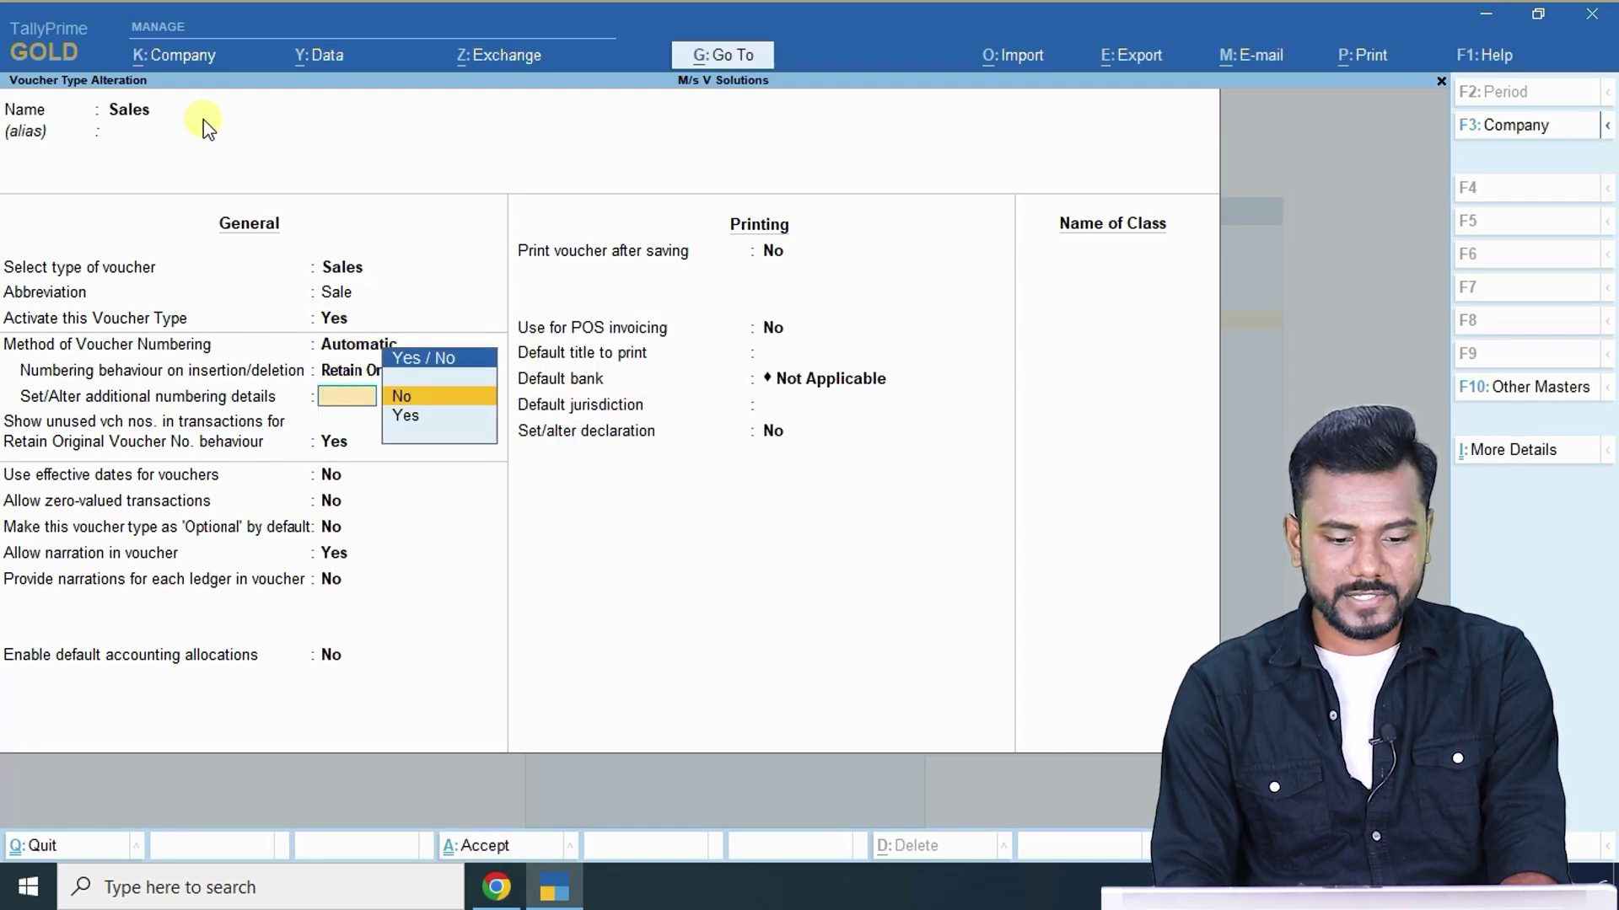
key(Down)
key(Return)
key(Return)
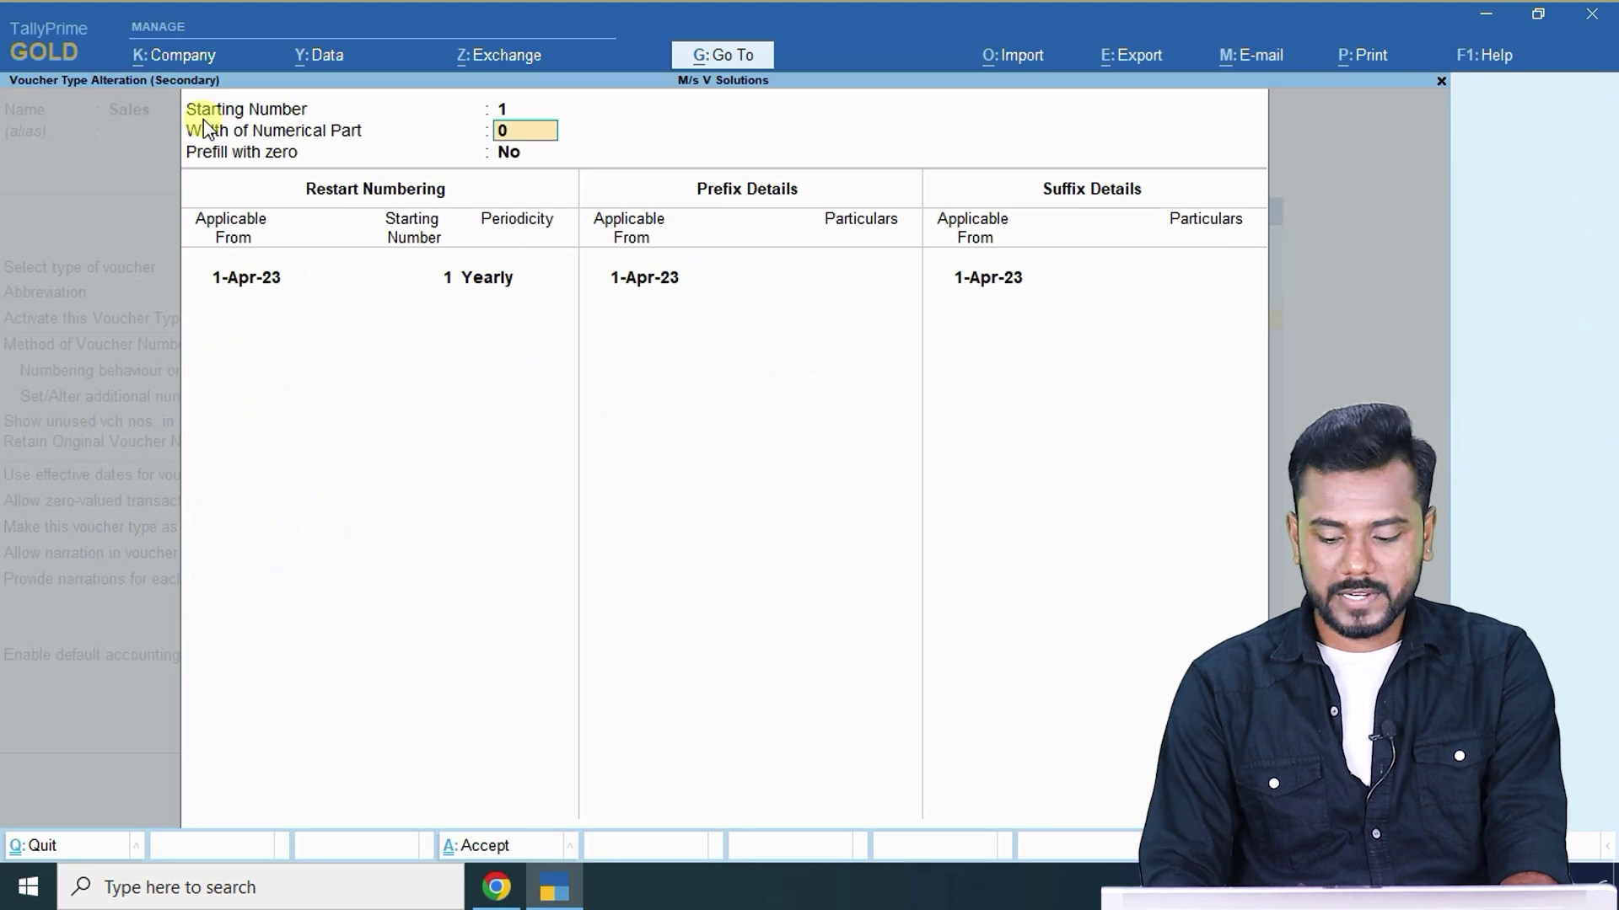
text(4)
key(Return)
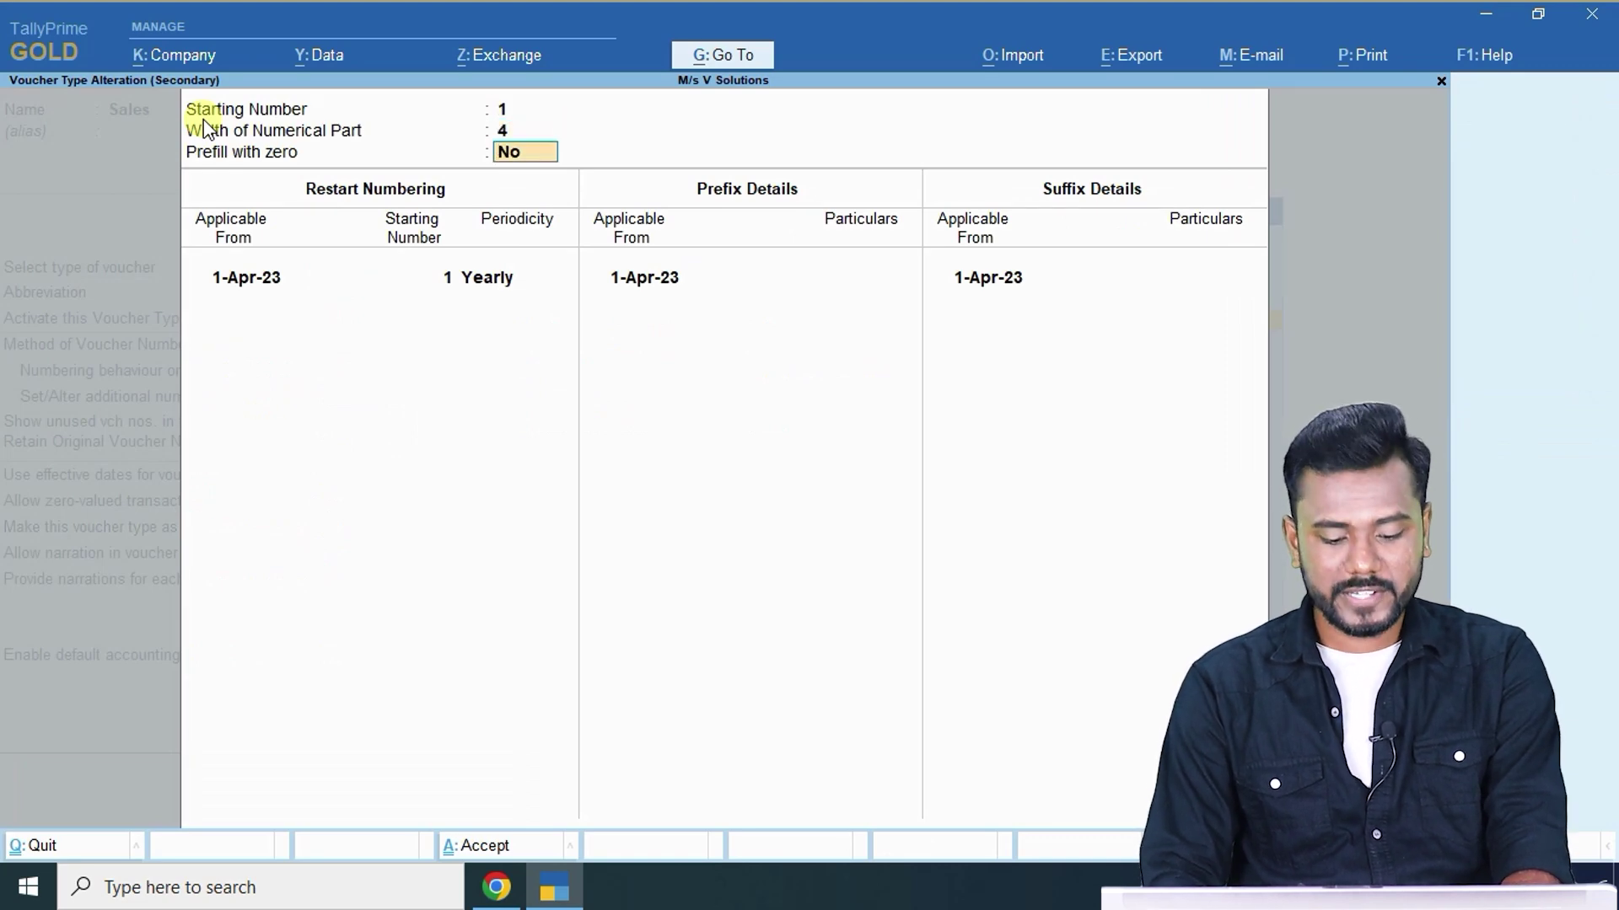
text(yes)
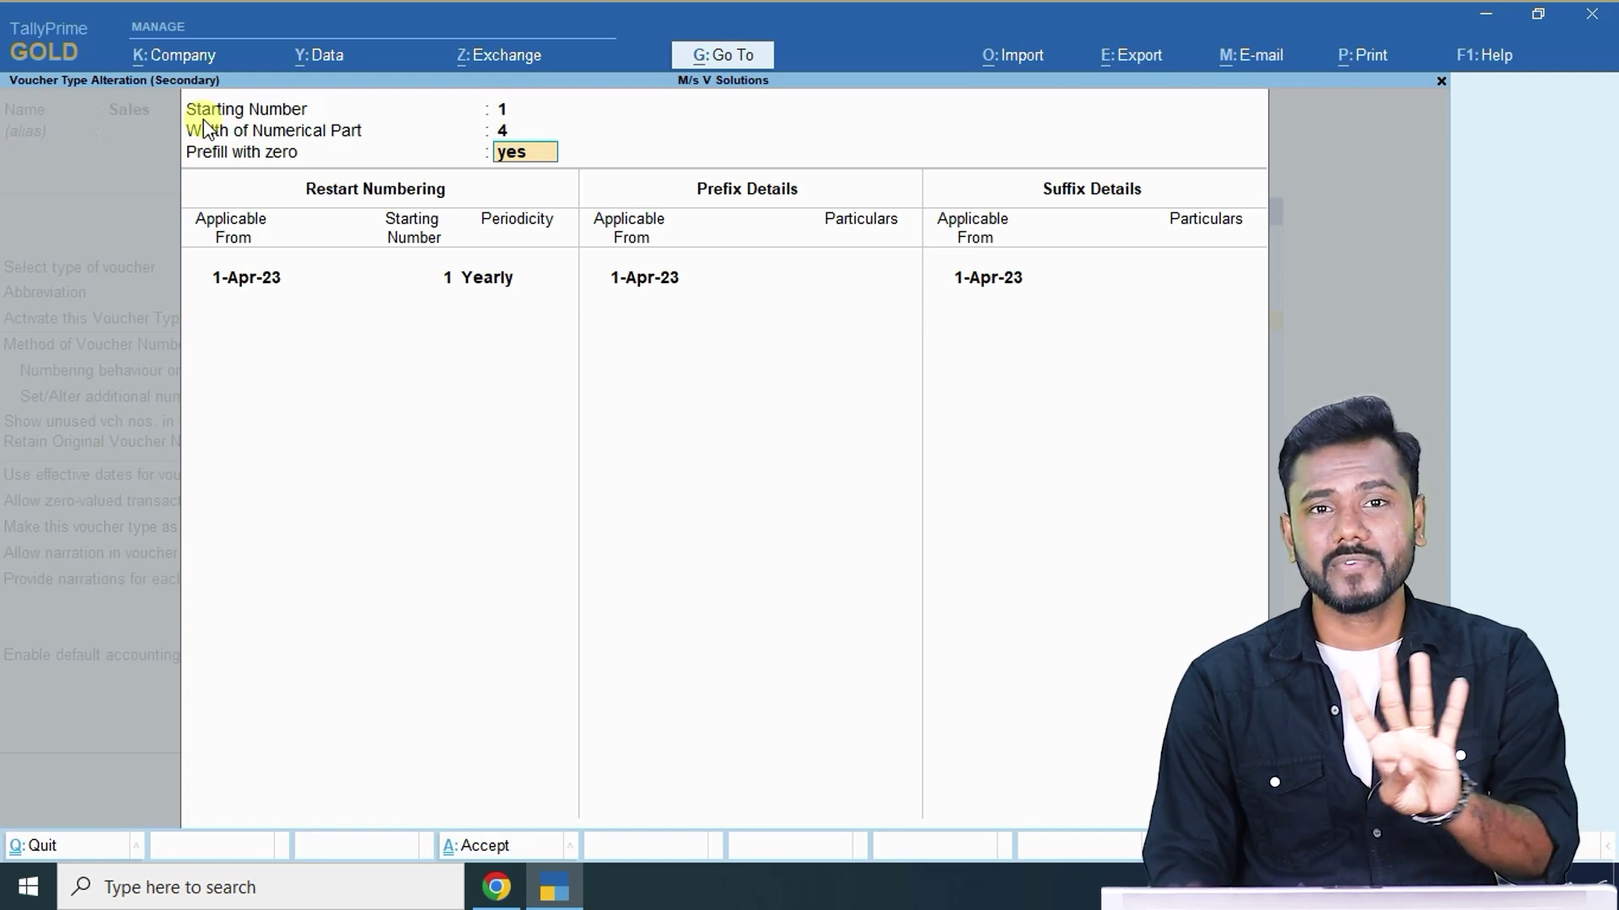
key(Return)
key(Return)
key(Return)
key(Return)
key(Return)
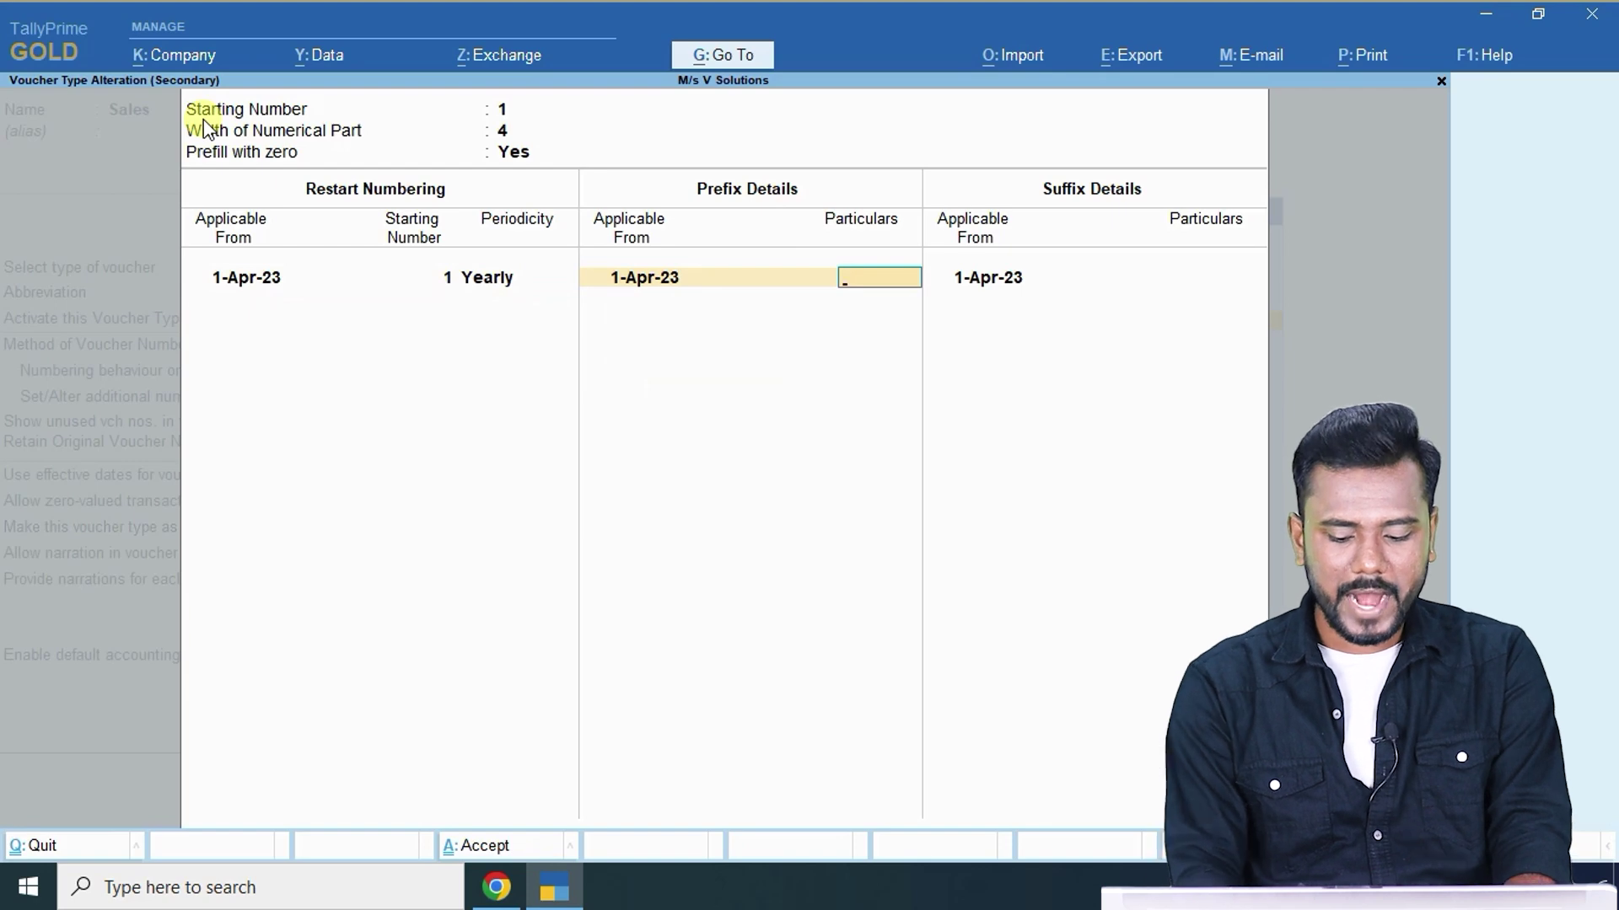
Step: Set the numbering prefix to V/ and suffix to /23-24, then save the Sales voucher type
text(Pe)
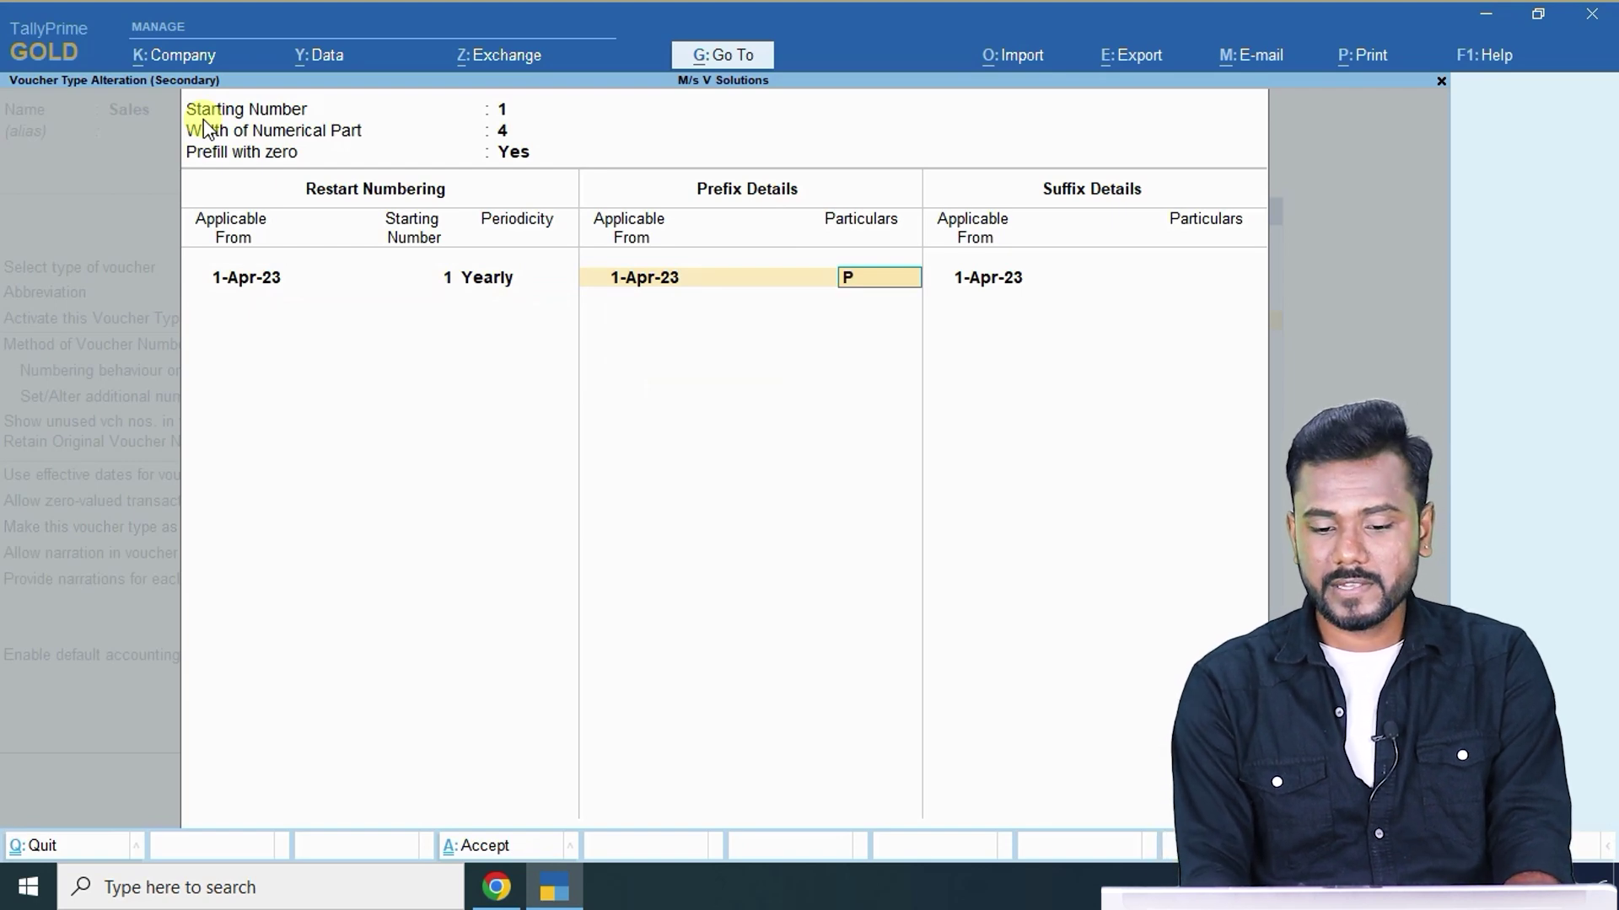
key(BackSpace)
key(BackSpace)
text(Vs_)
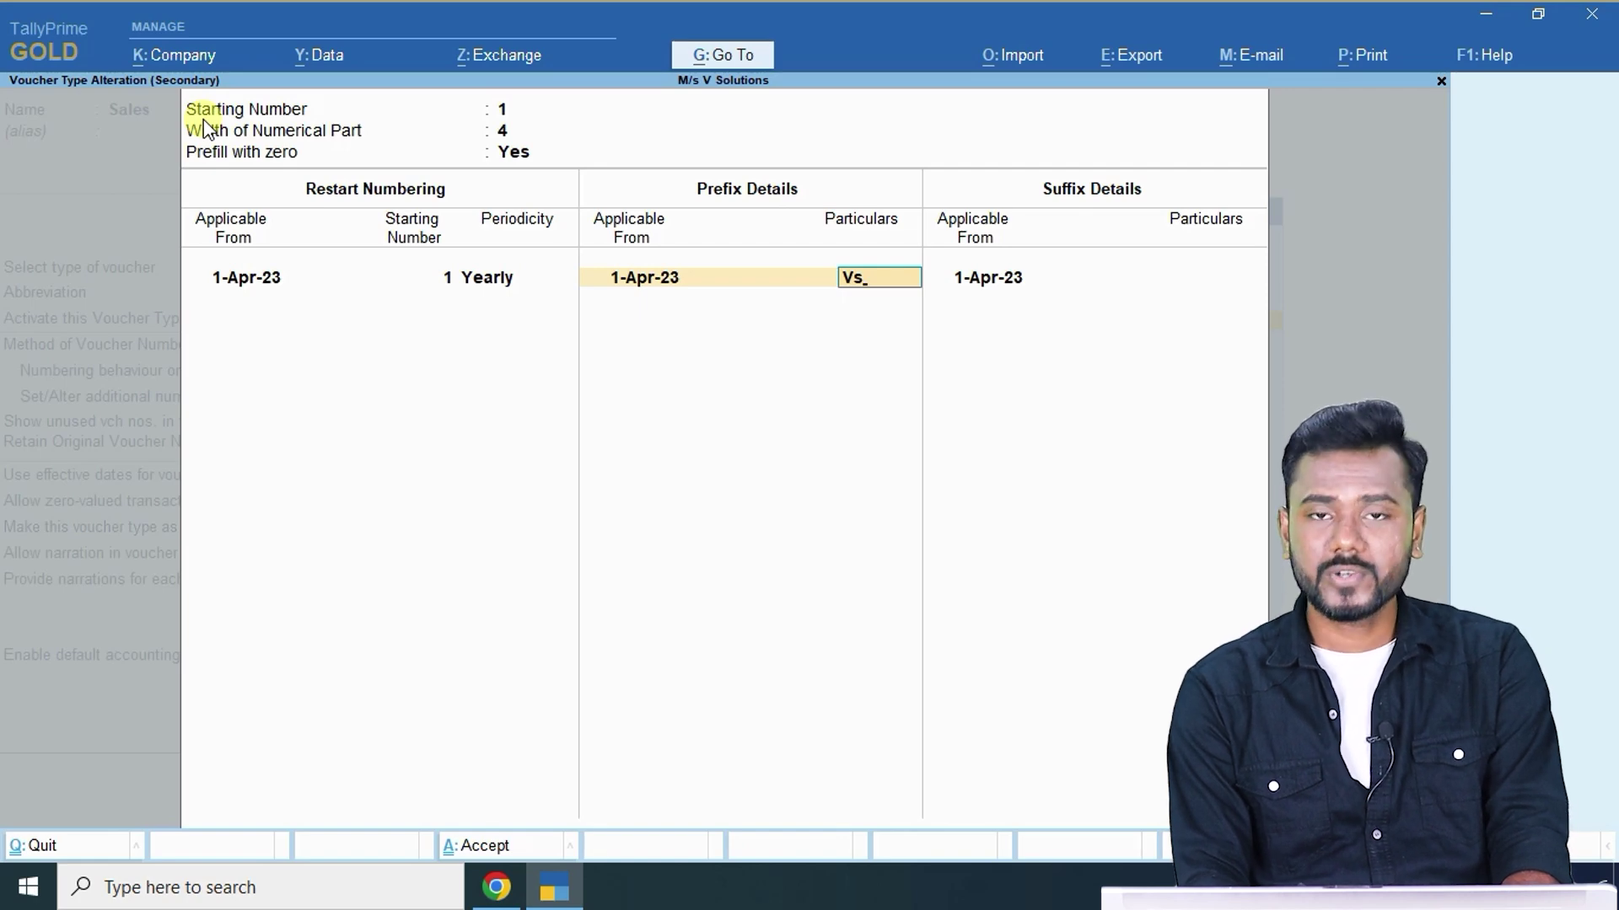
key(BackSpace)
text(/)
key(Return)
key(Return)
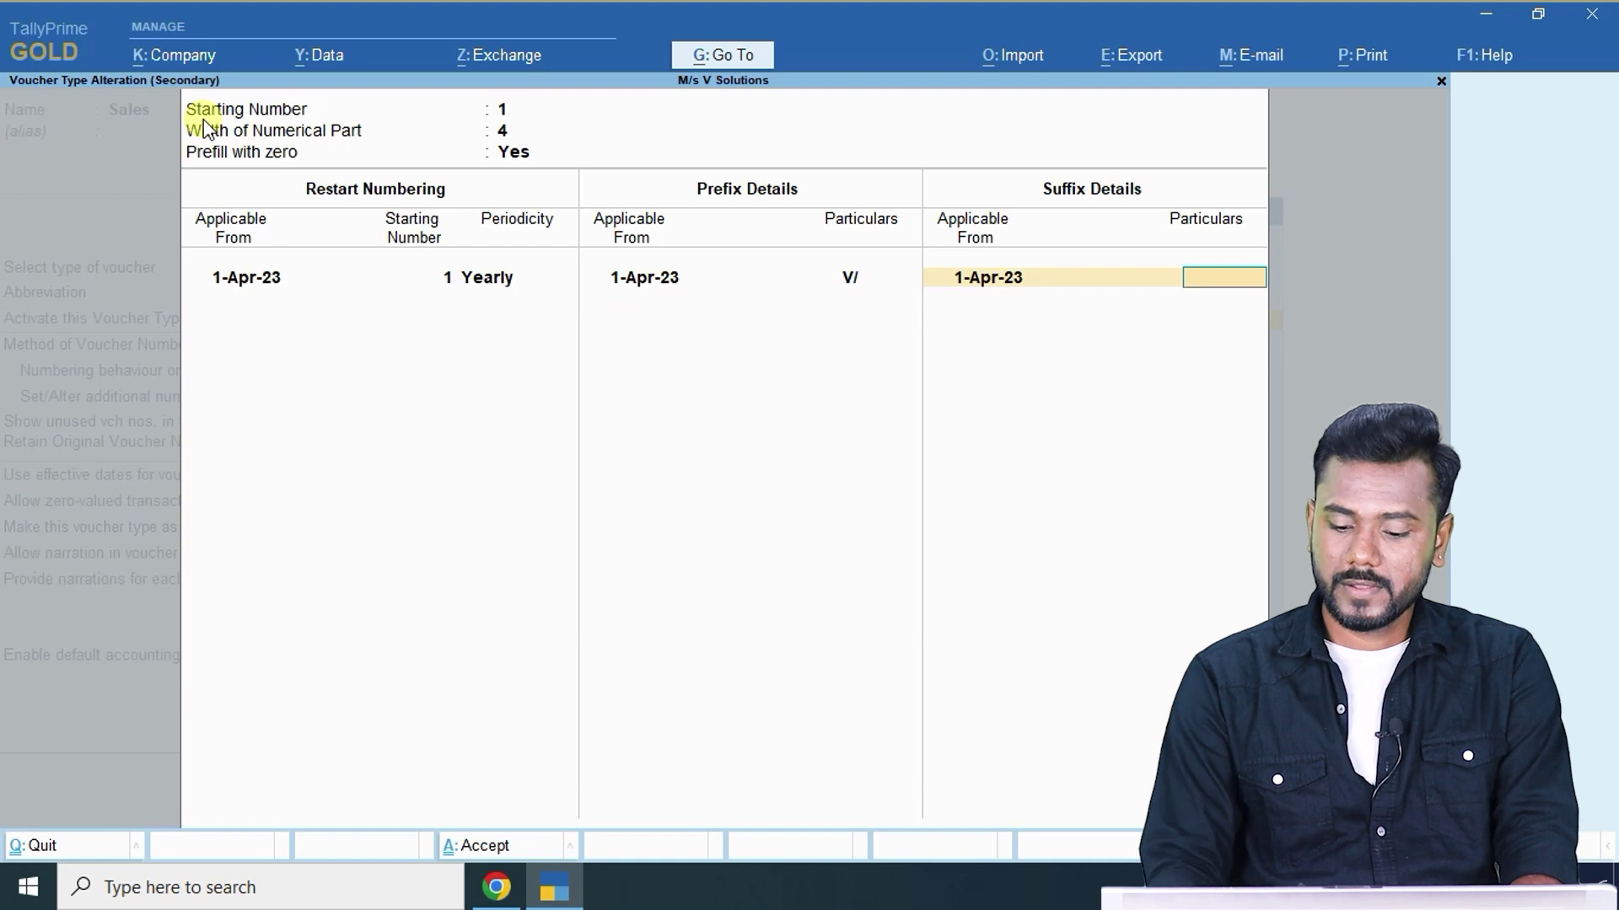
text(/23-24)
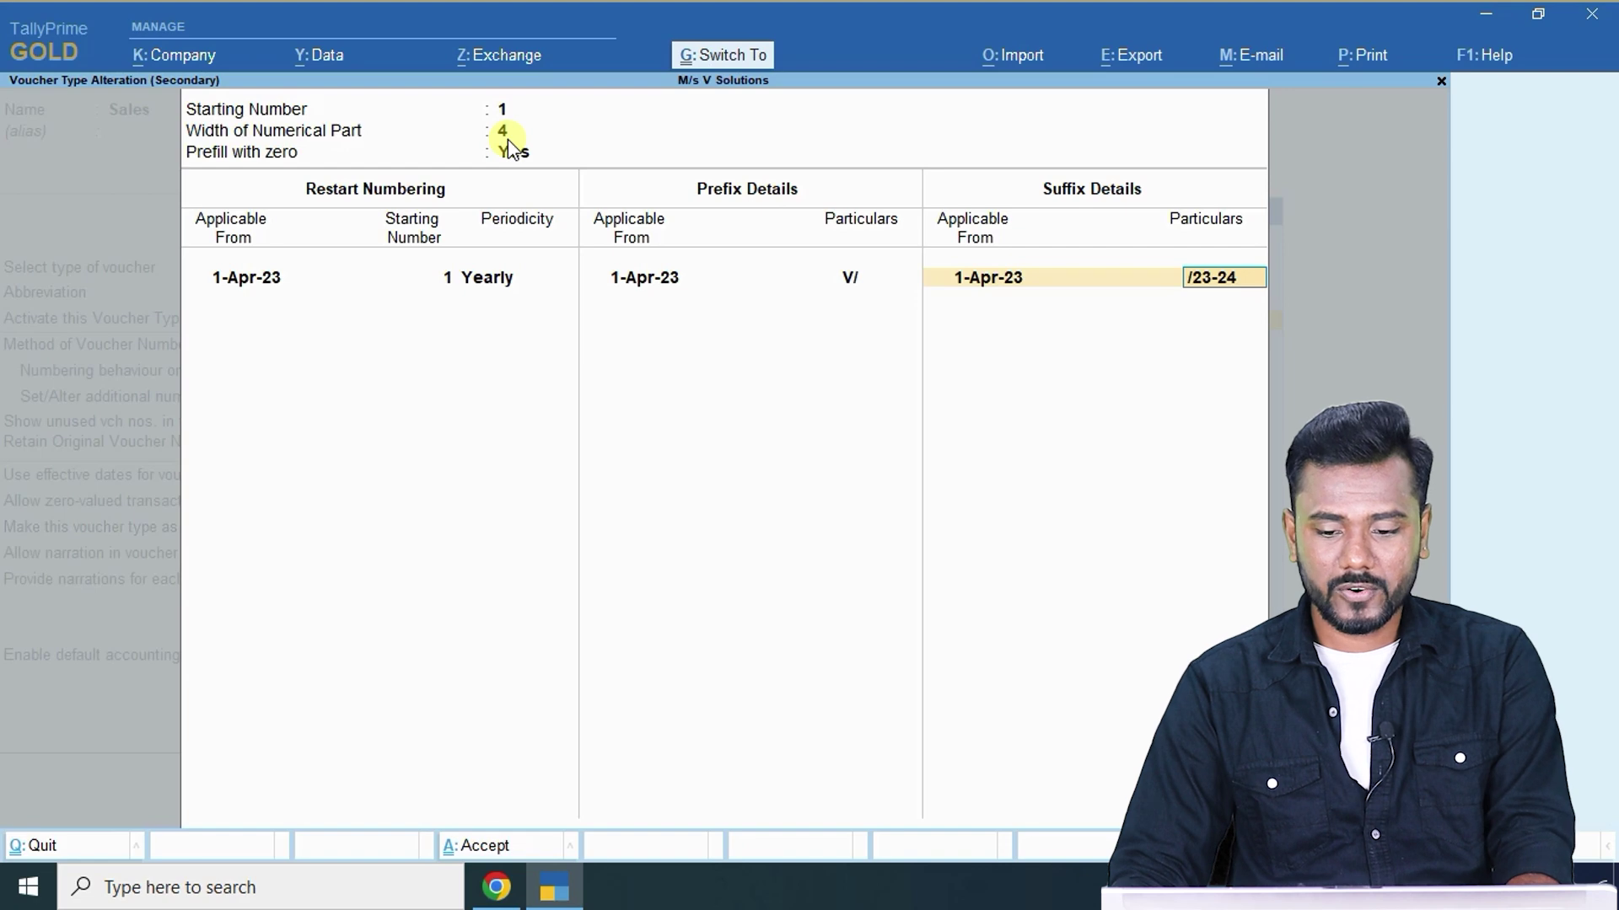
key(Return)
key(ctrl+a)
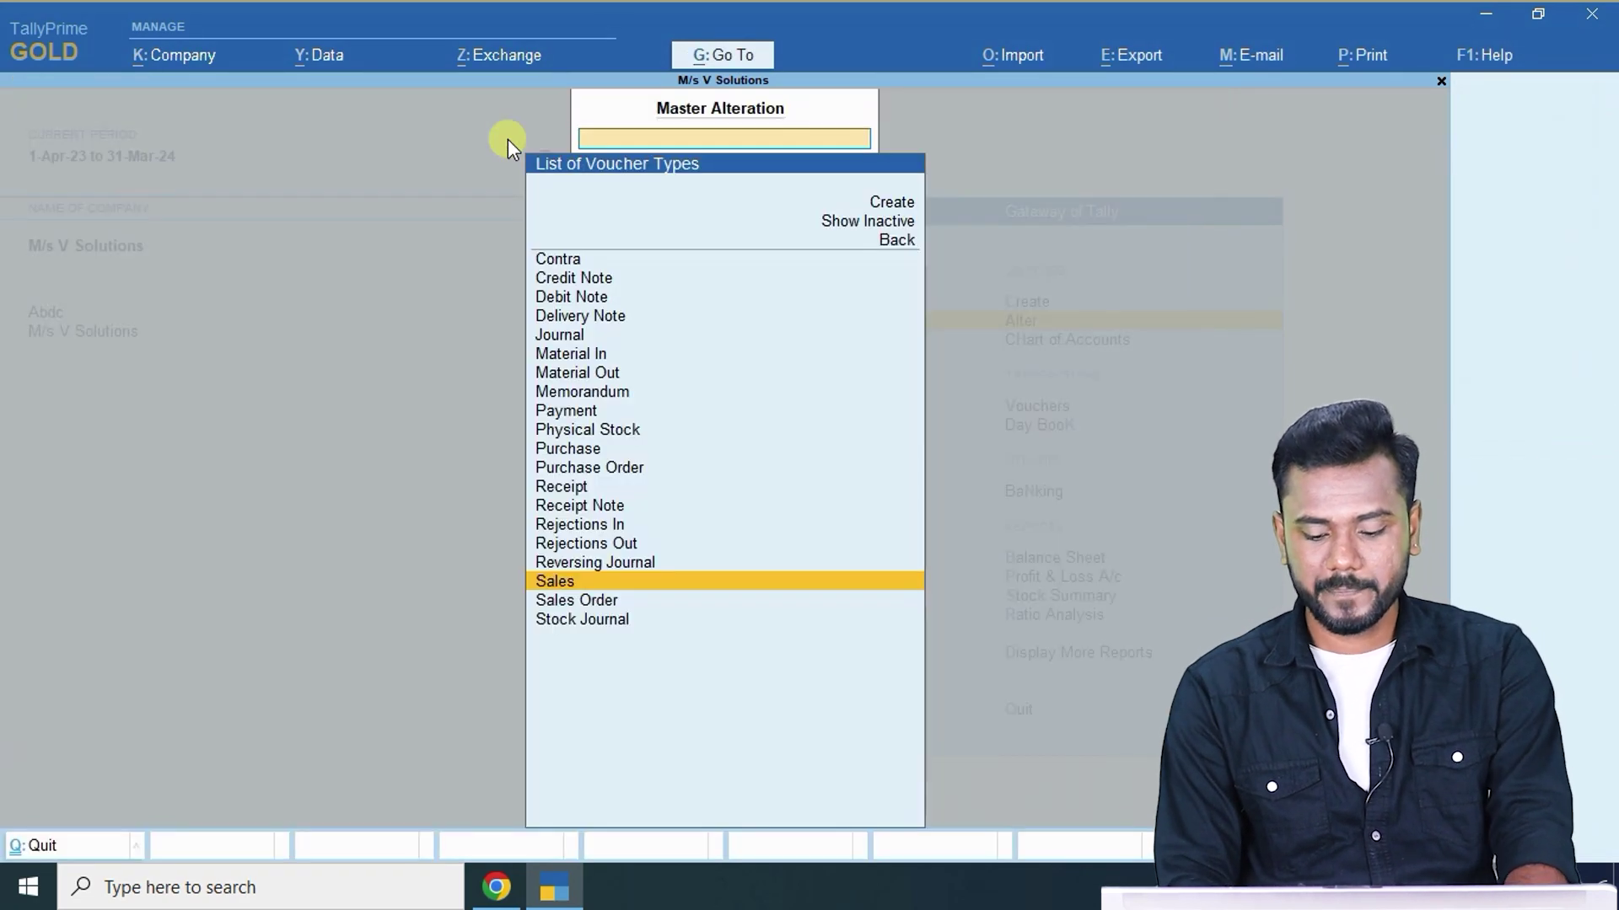
Step: Open the Day Book and step through the sales vouchers numbered V/0001/23-24 to V/0010/23-24
key(Escape)
key(Escape)
key(Down)
key(Down)
key(Down)
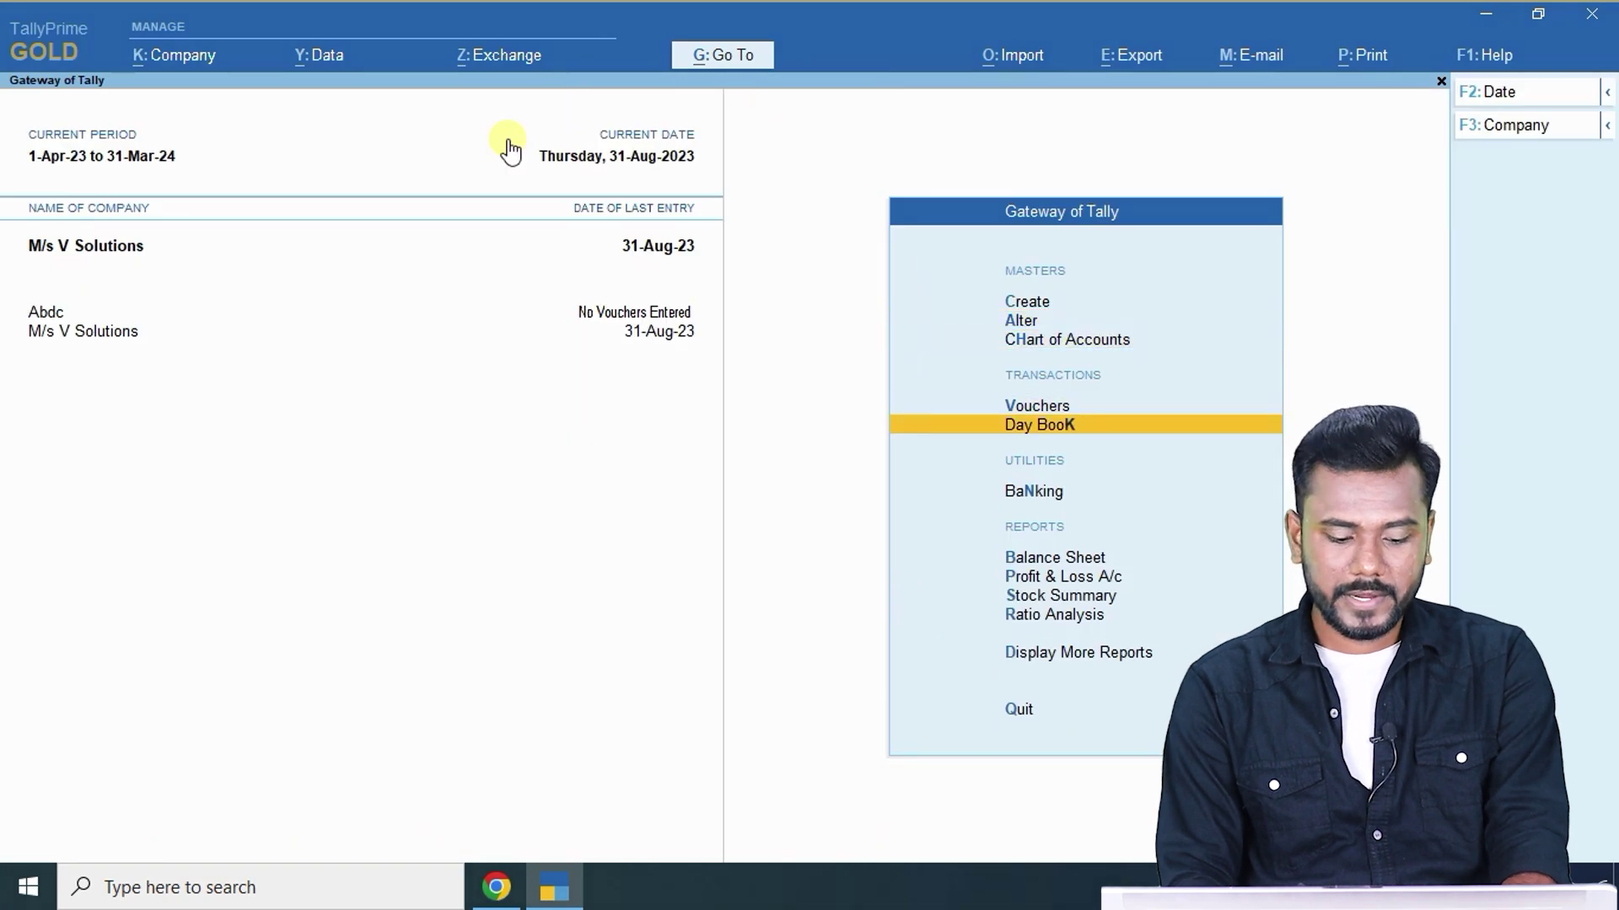
key(Return)
key(F2)
key(Escape)
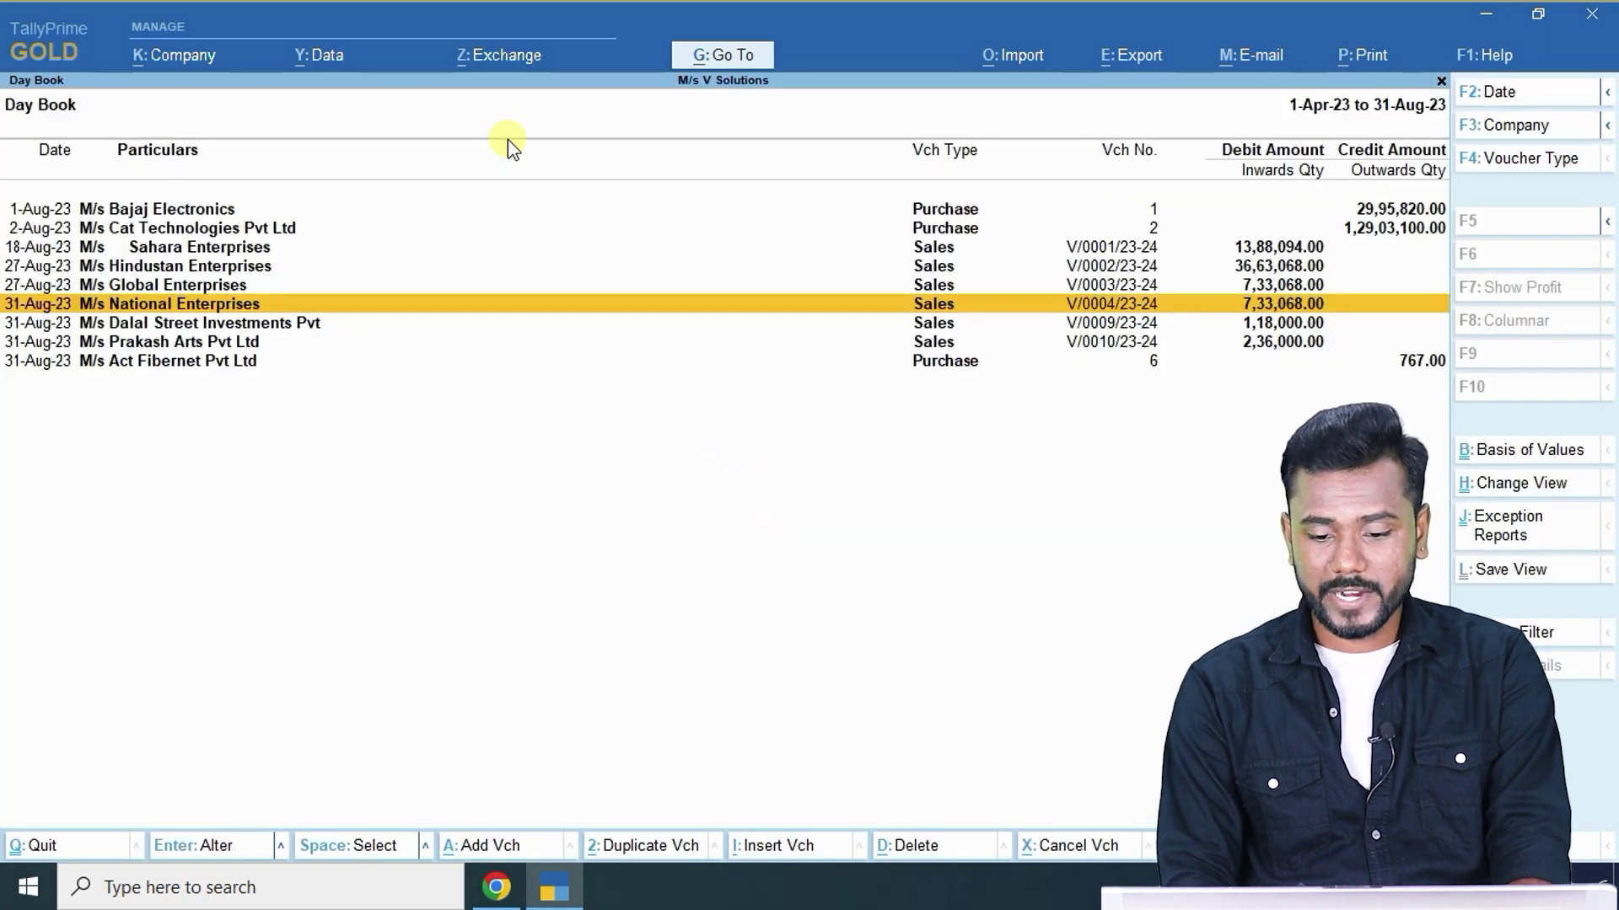
key(Up)
key(Up)
key(Up)
key(Down)
key(Down)
key(Down)
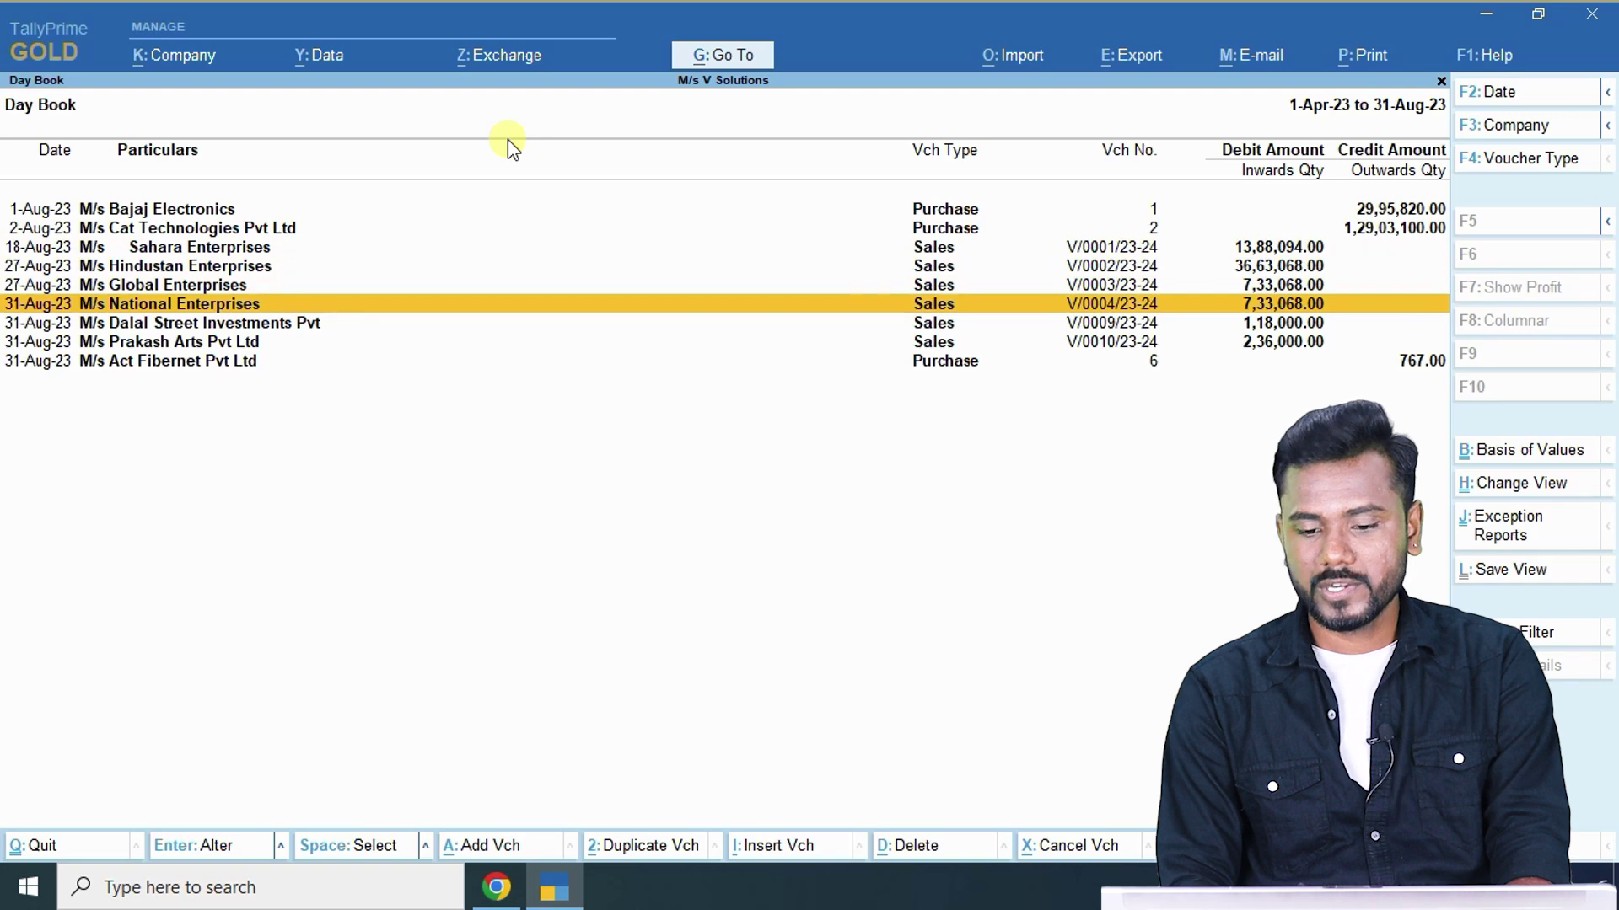
key(Down)
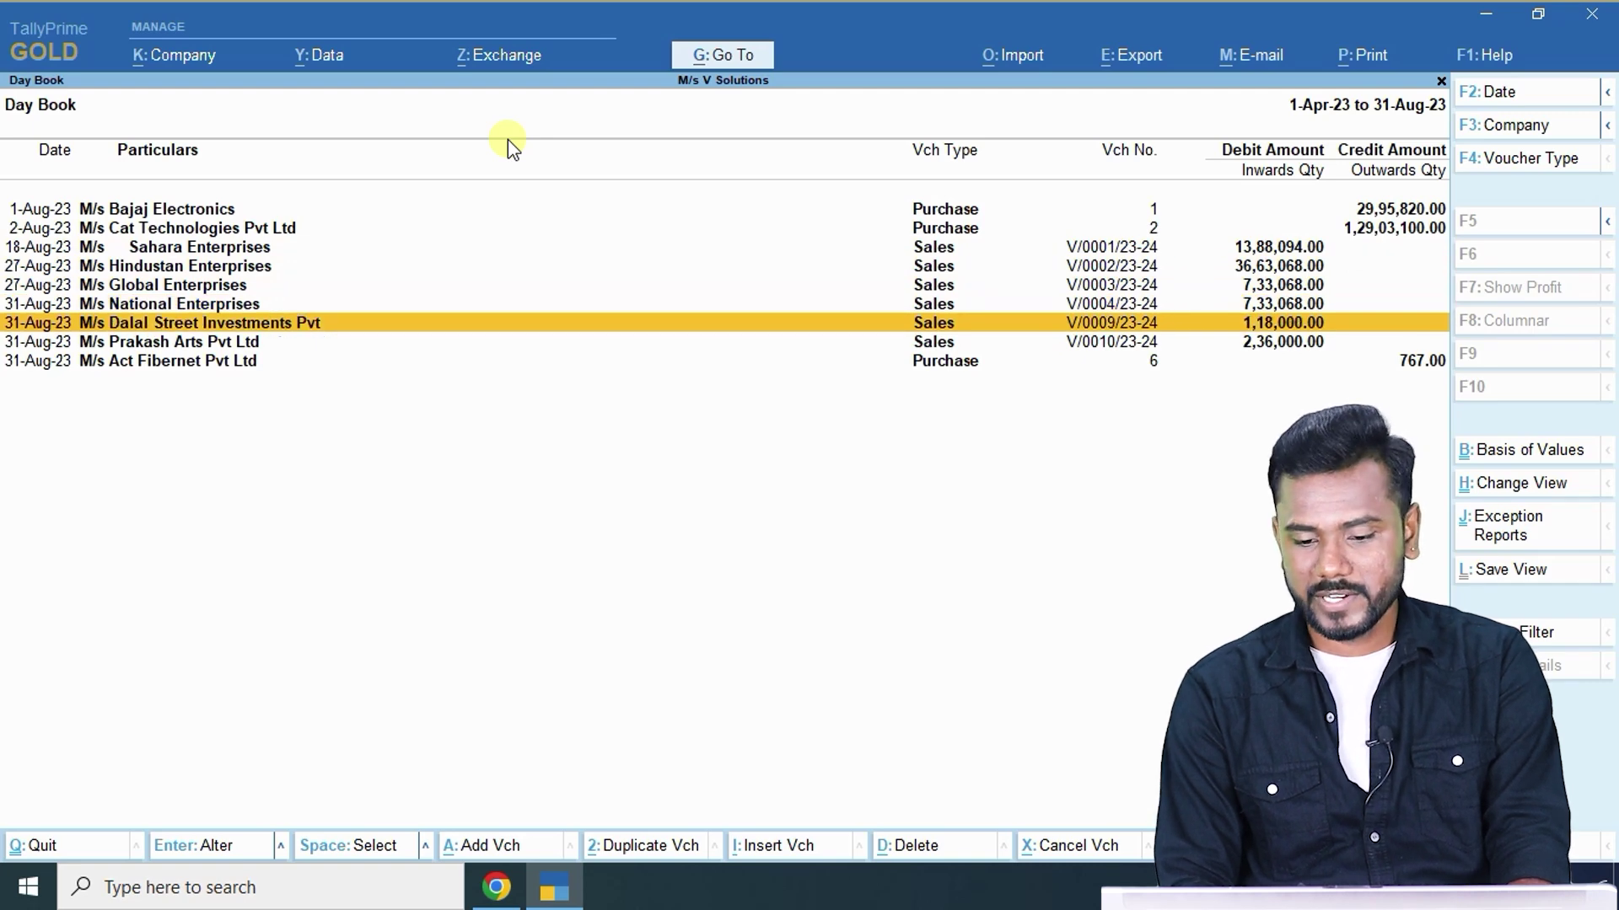
key(Down)
key(Up)
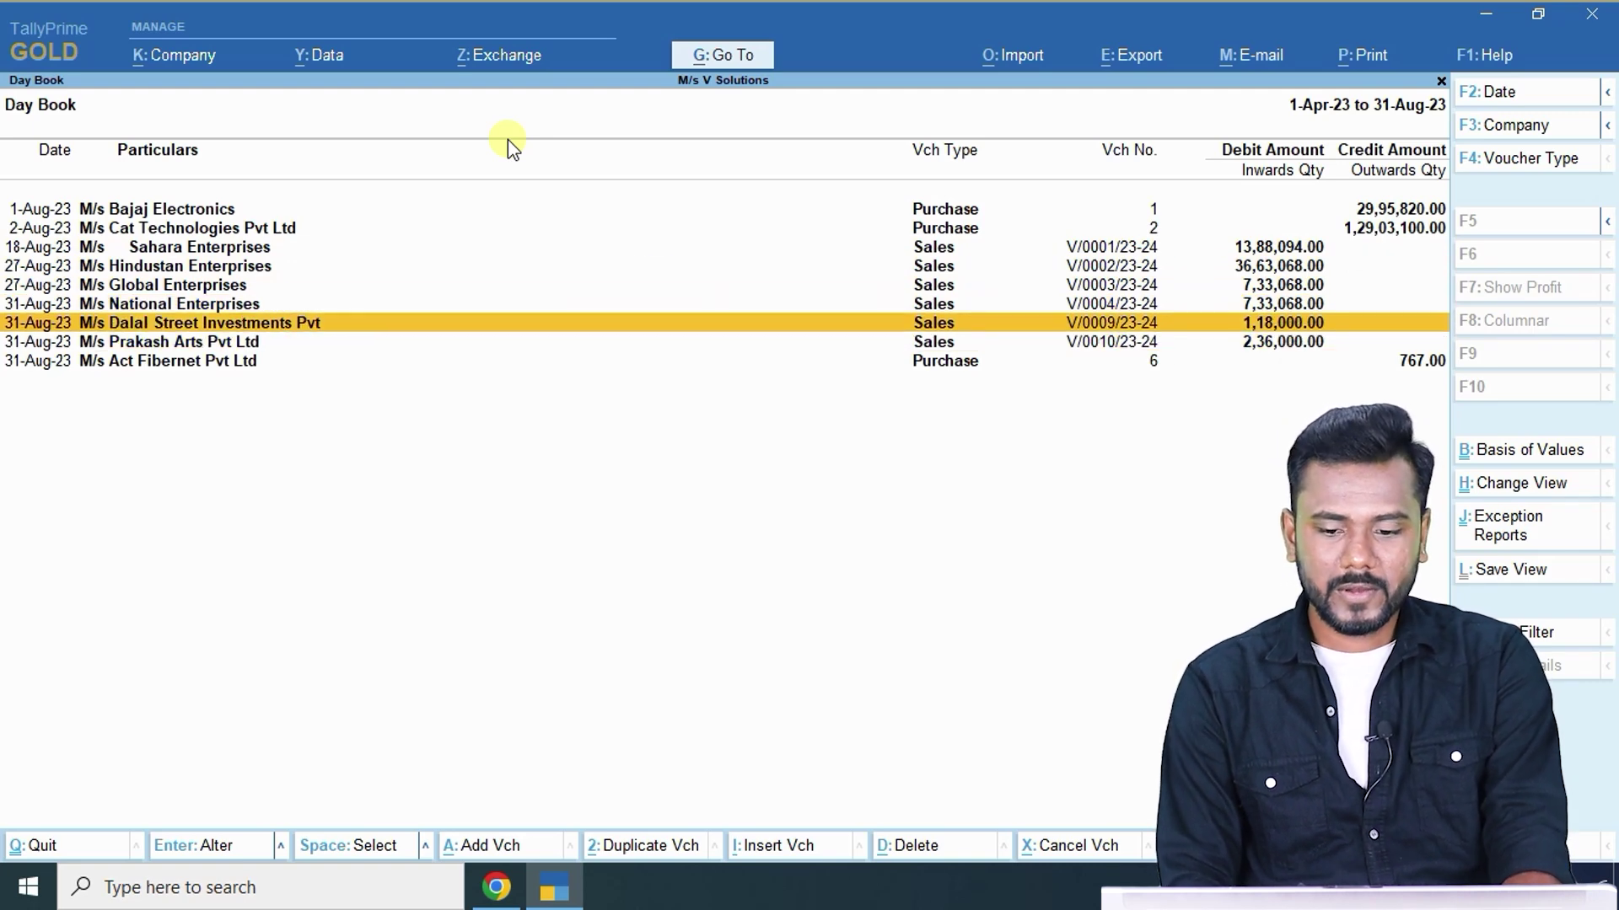
Step: Close the Day Book and try reaching GSTR-1 through the report search for 'Gst'
key(Escape)
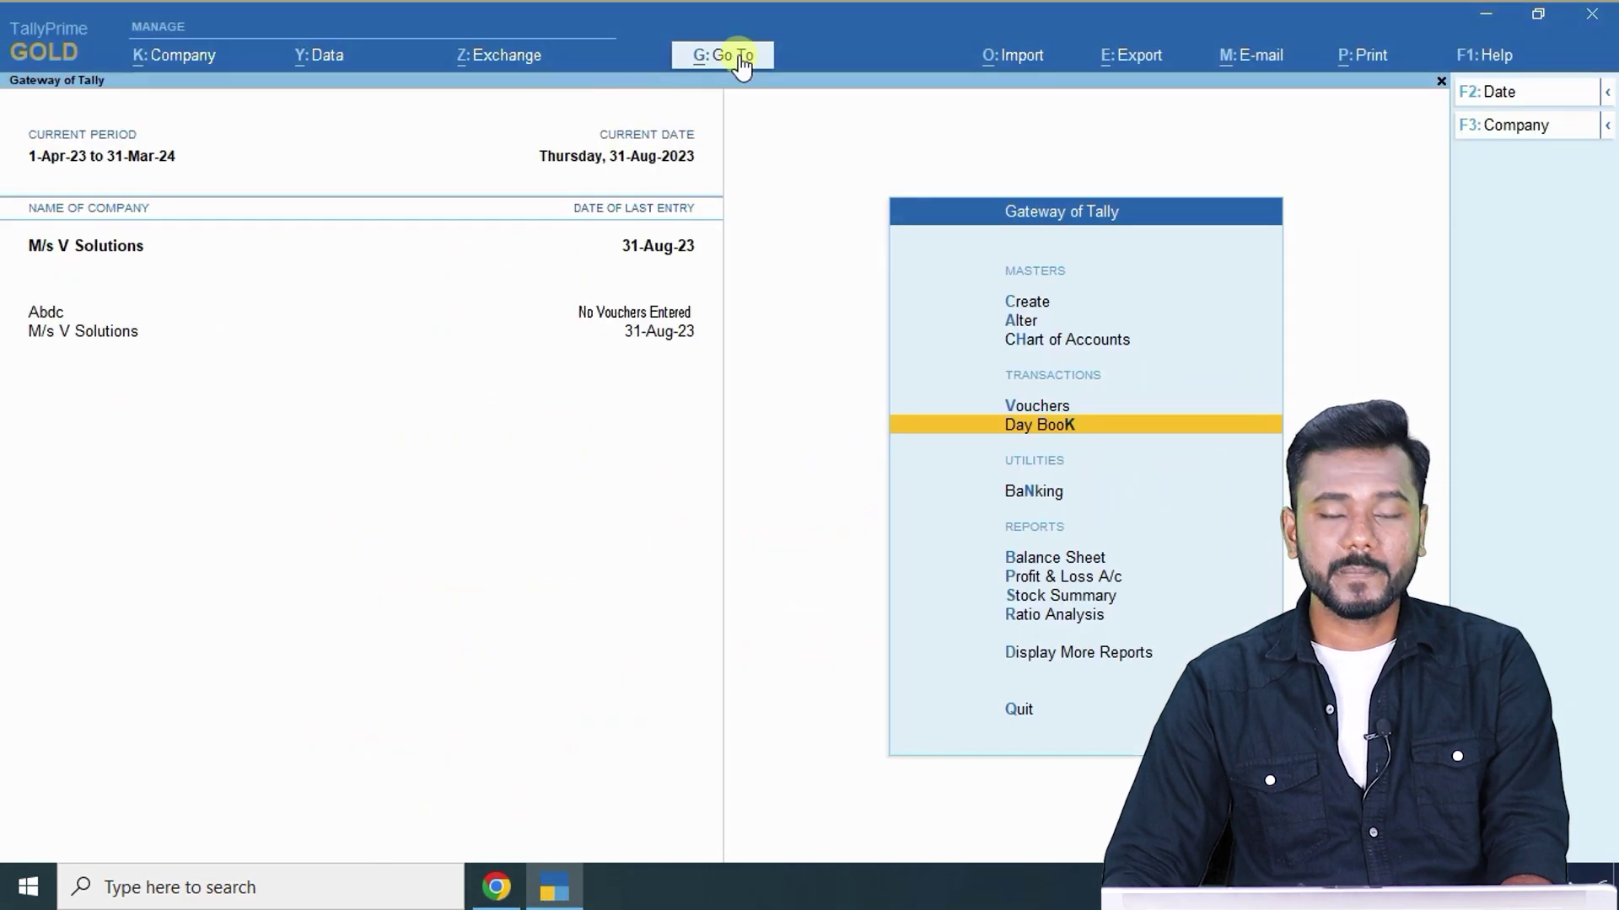
click(739, 57)
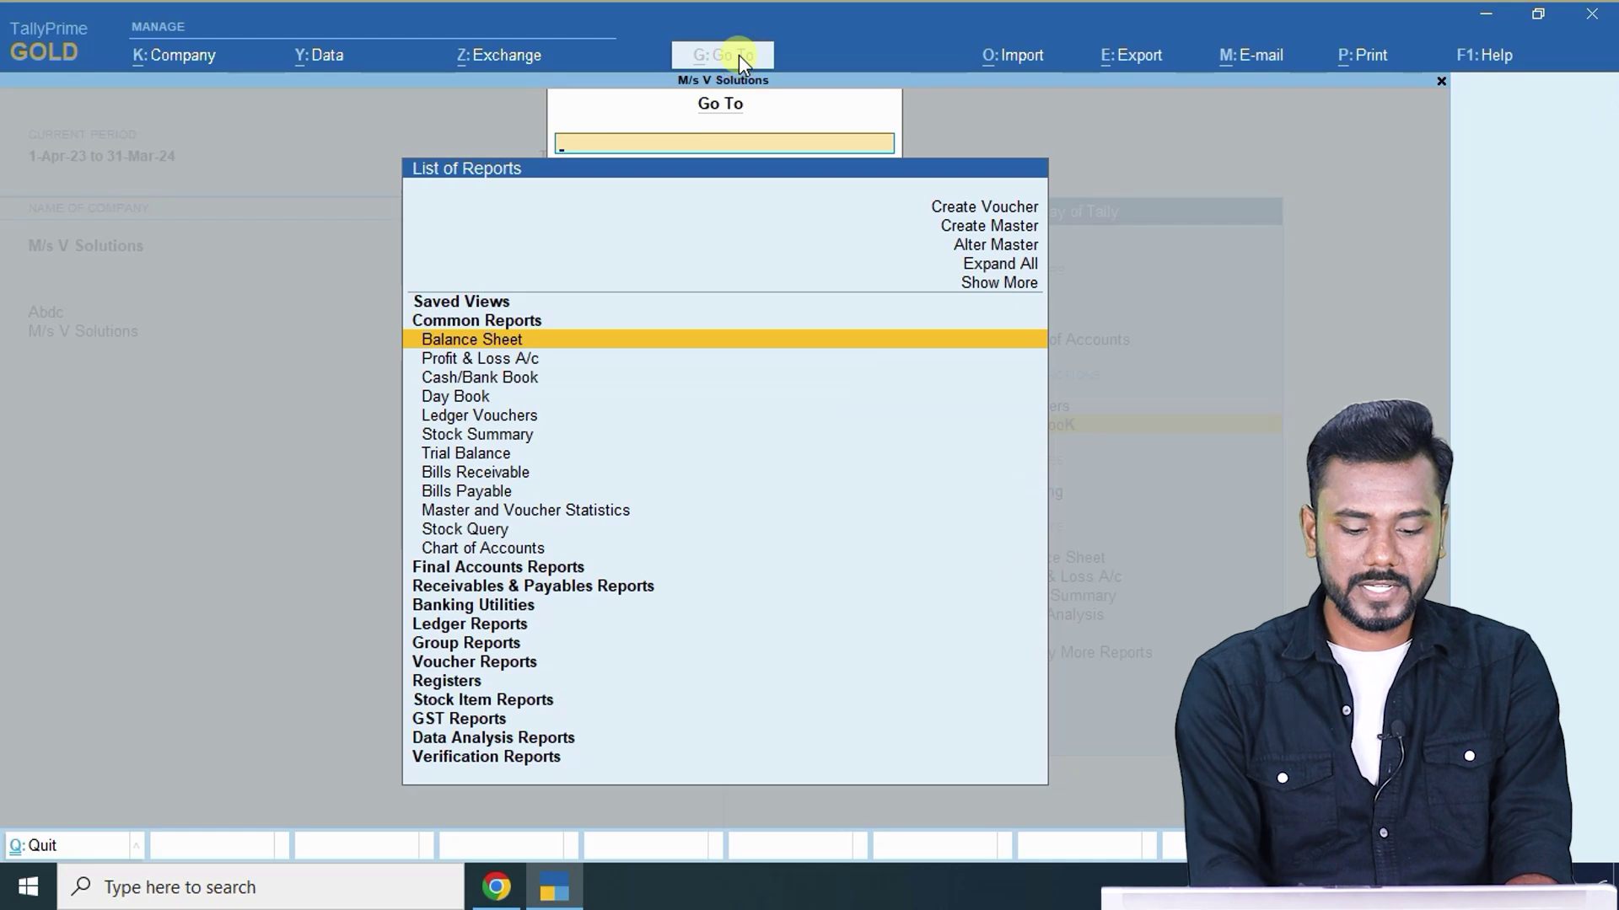
text(Gstr)
key(Down)
key(Down)
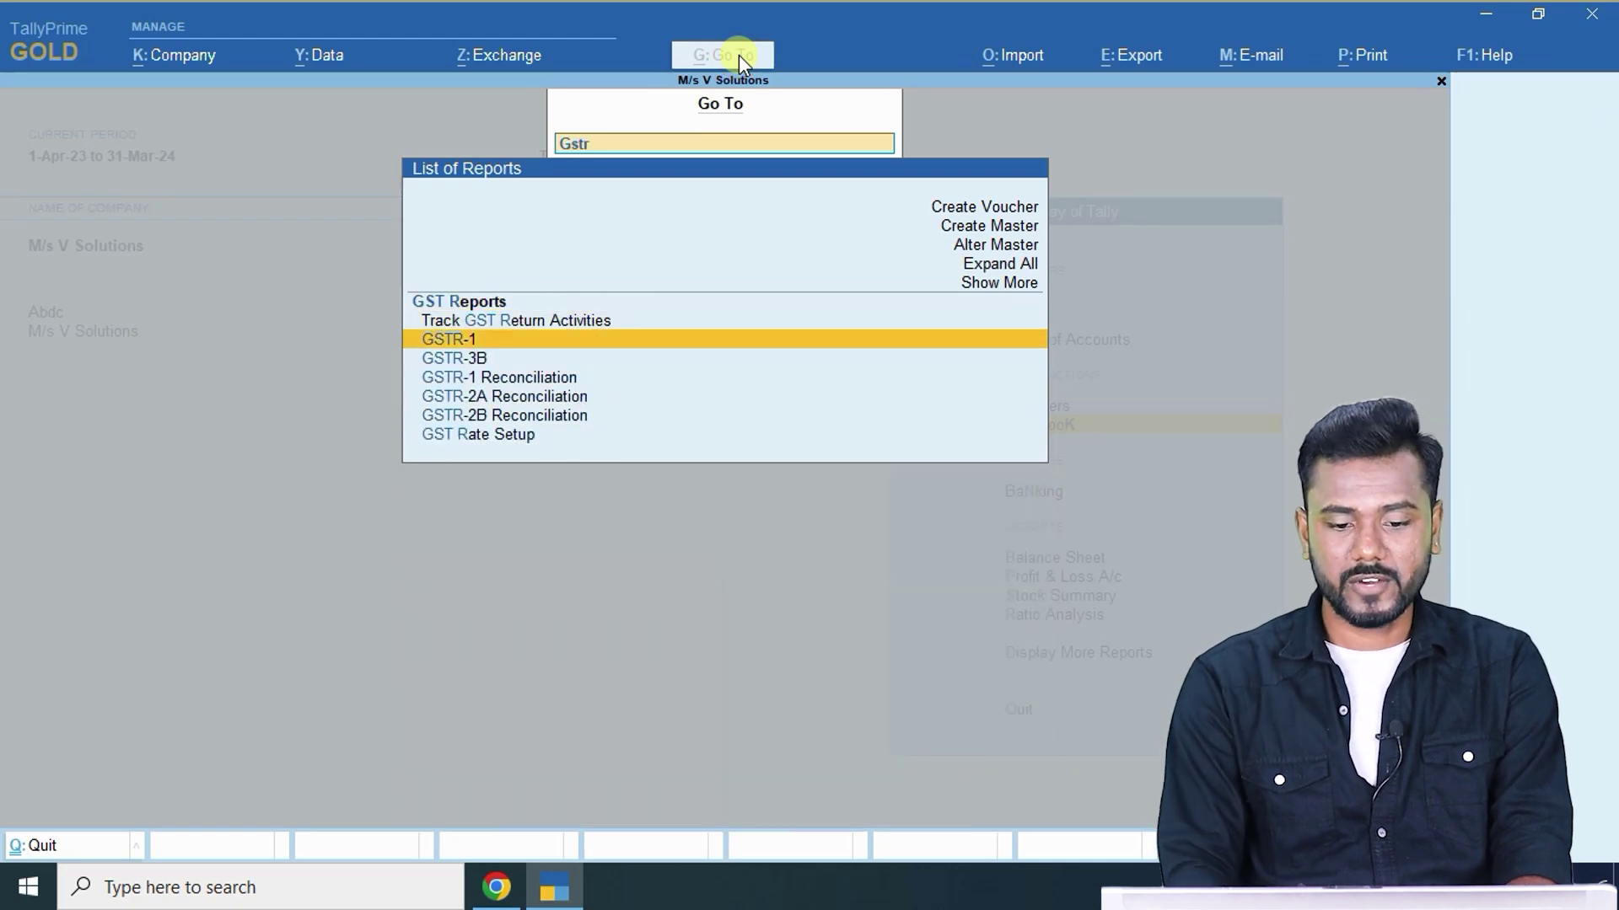
key(Return)
key(Escape)
key(Escape)
key(Escape)
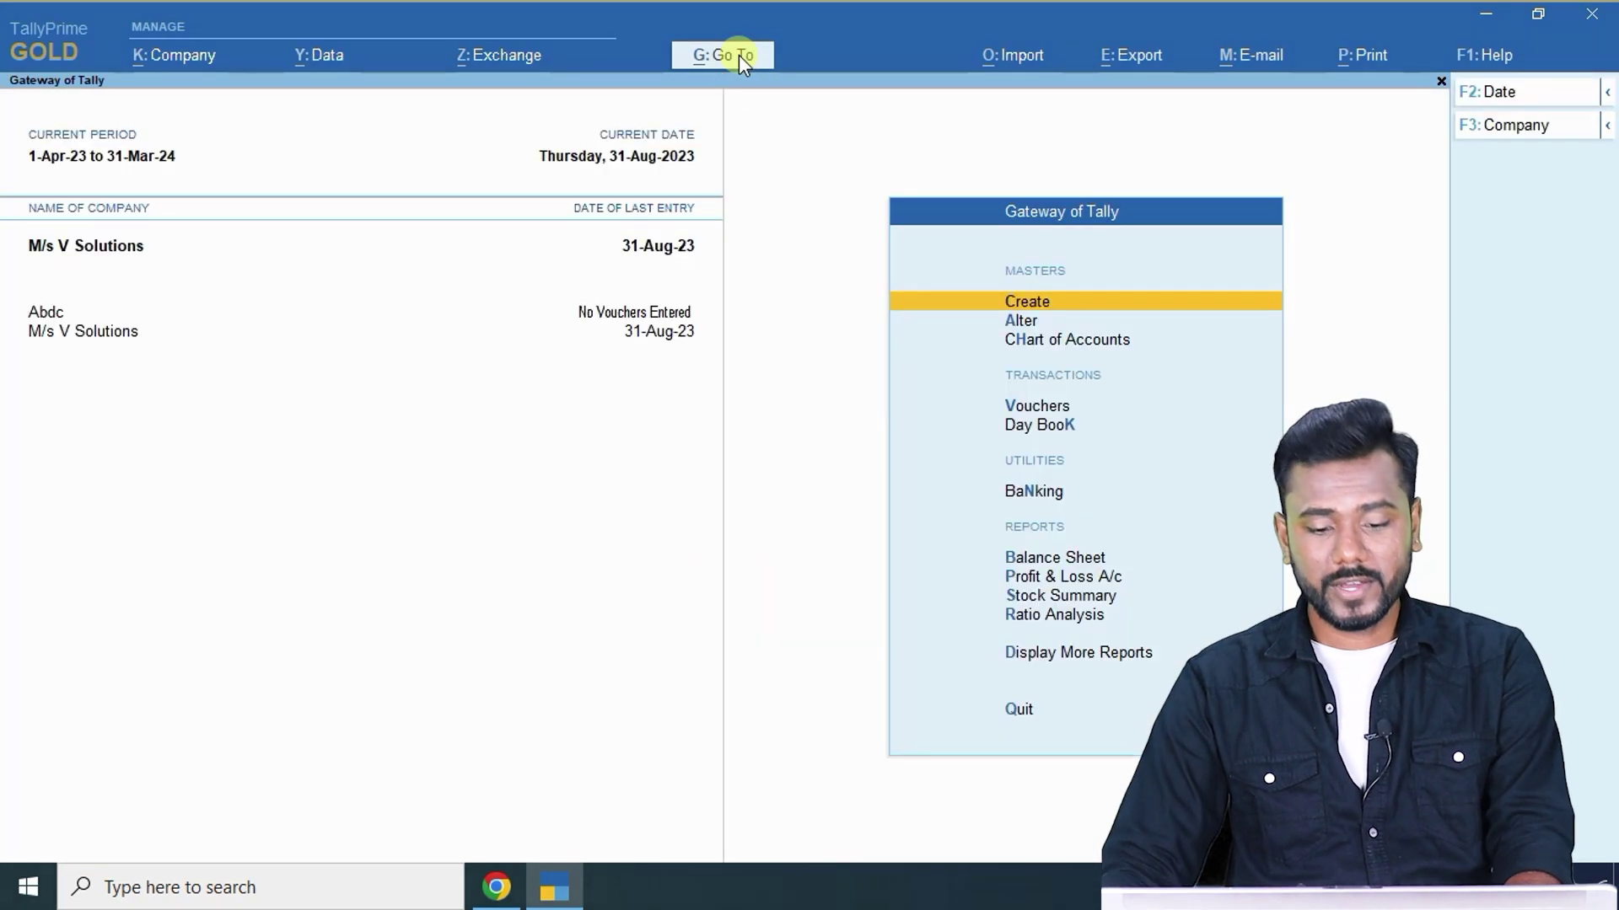
Step: Check the Display More Reports route in the notes, then open GST Reports > GSTR-1
key(alt+Tab)
drag(241, 516, 1121, 517)
key(alt+Tab)
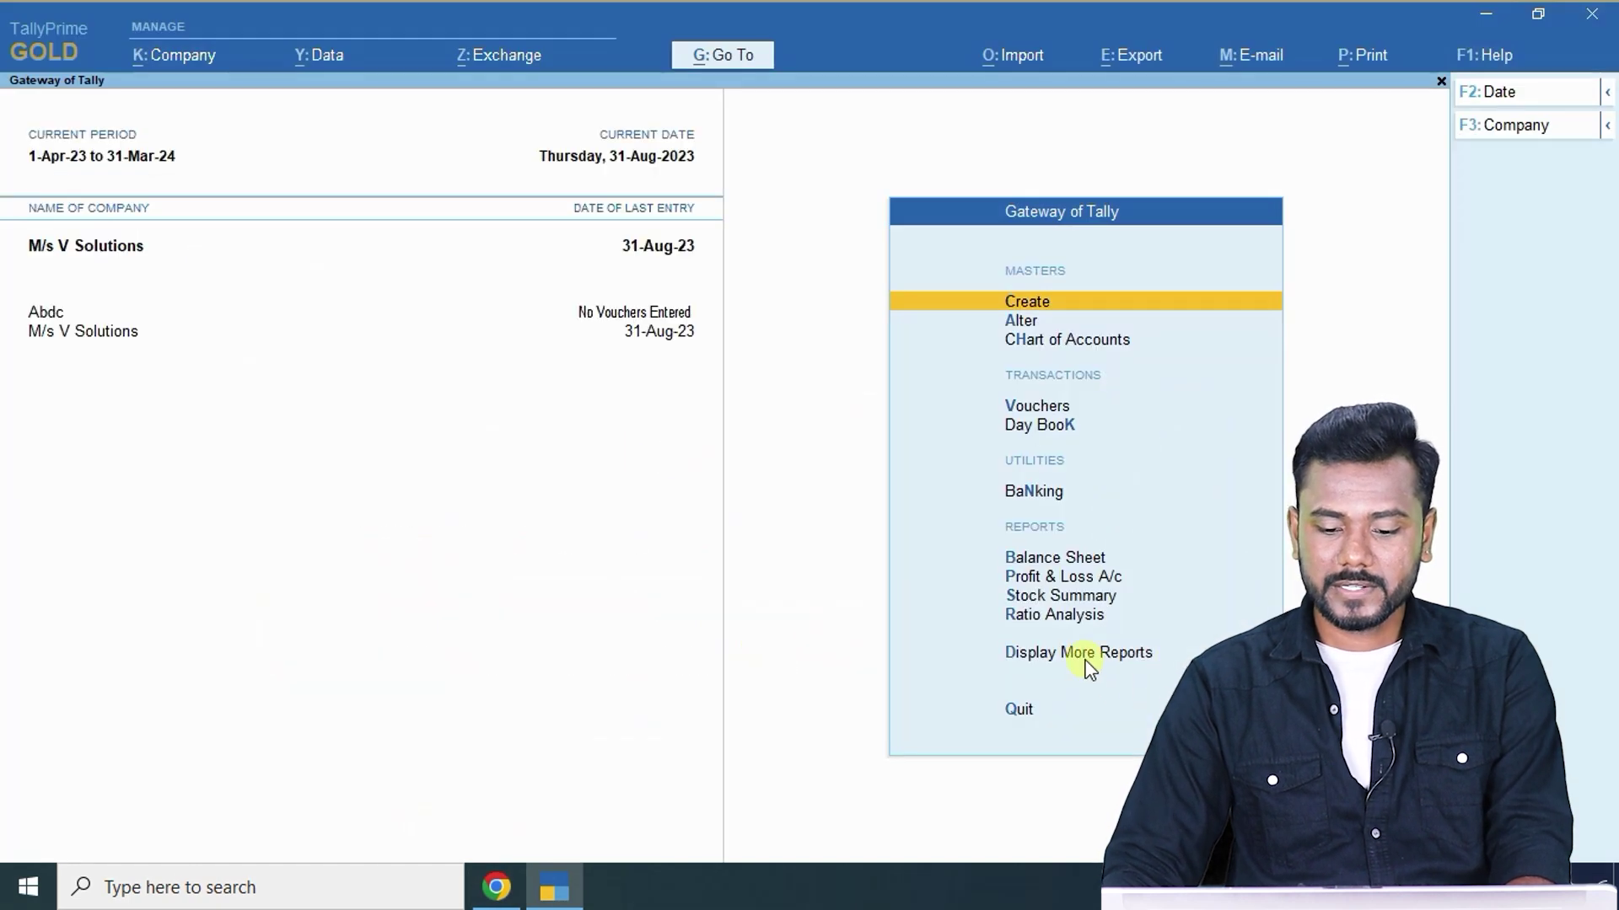
click(1086, 656)
key(Down)
key(Down)
key(Down)
key(Down)
key(Down)
key(Down)
key(Down)
key(Down)
key(Down)
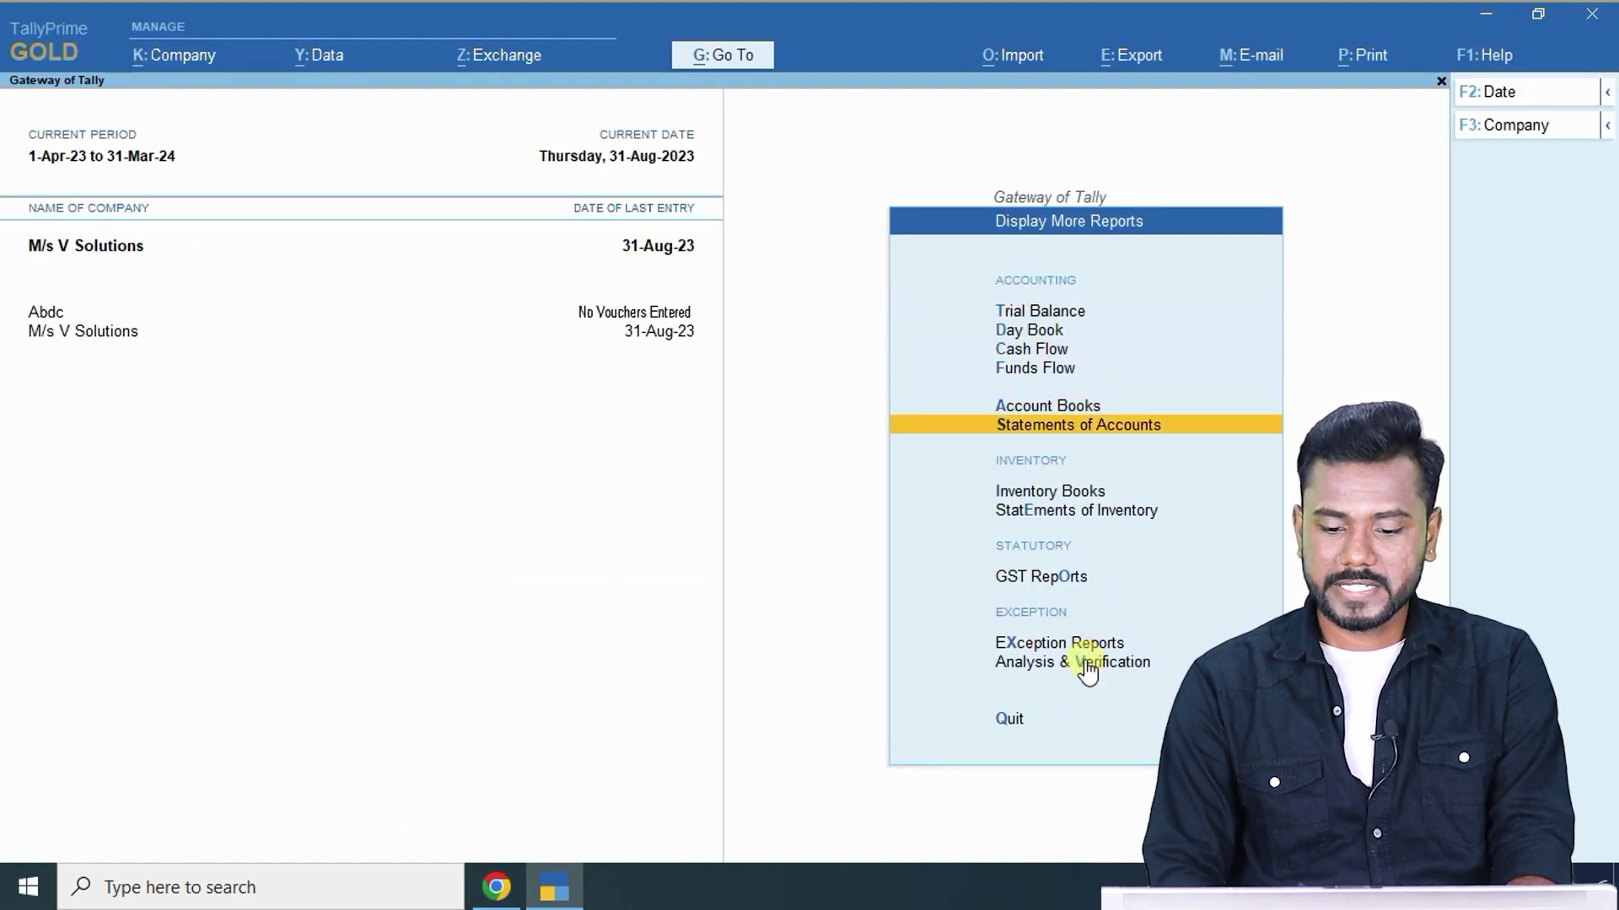
key(Up)
key(Return)
key(Down)
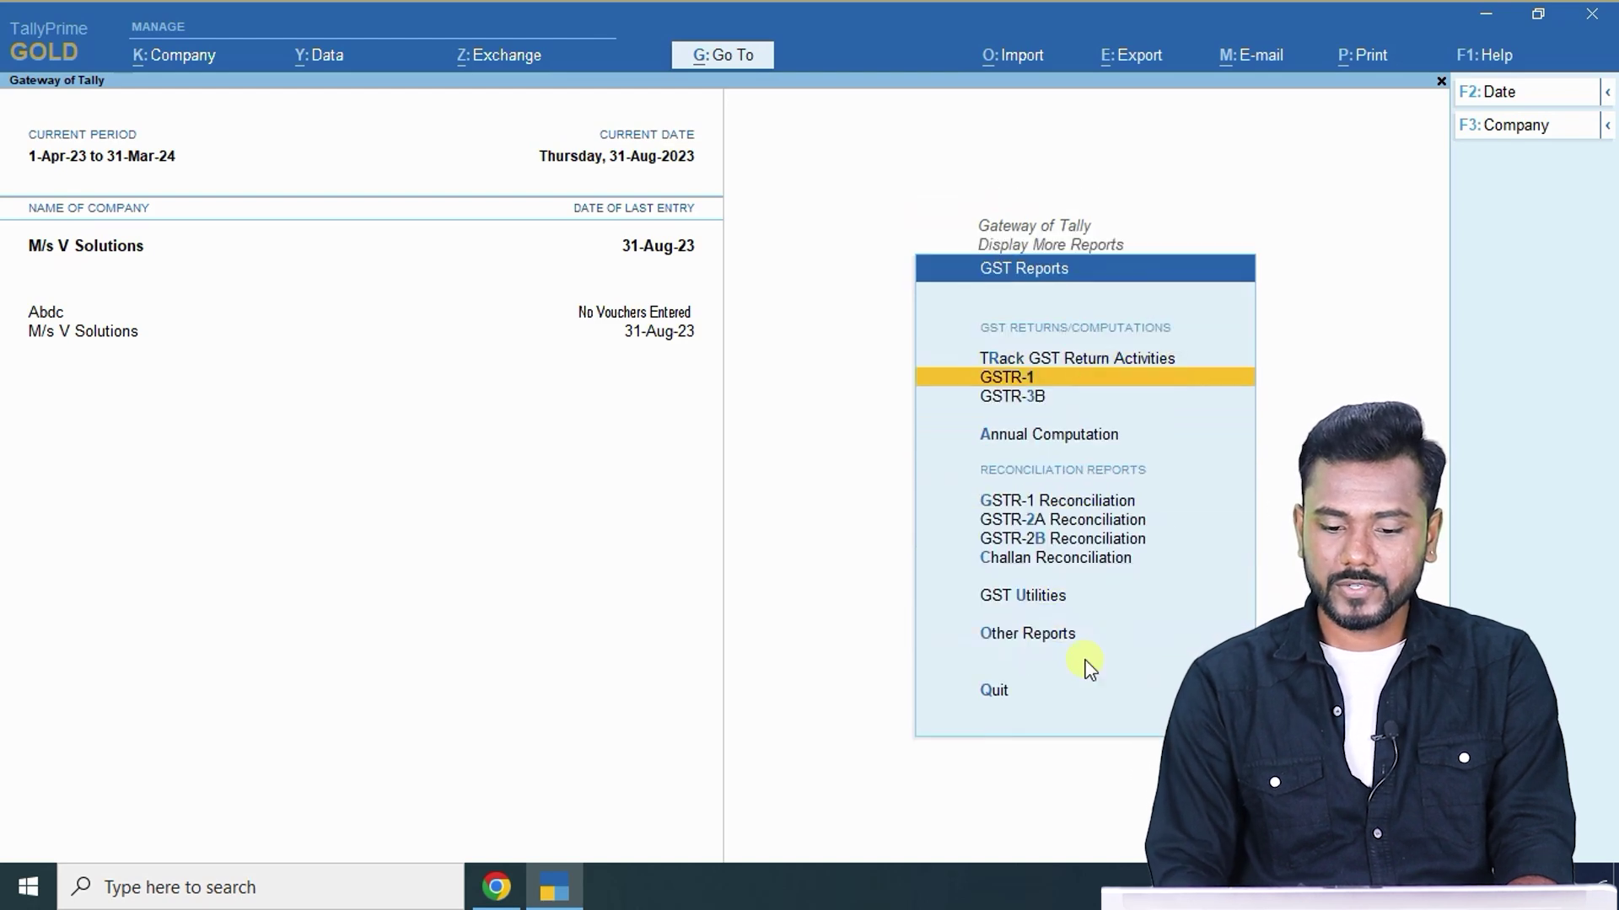
key(Return)
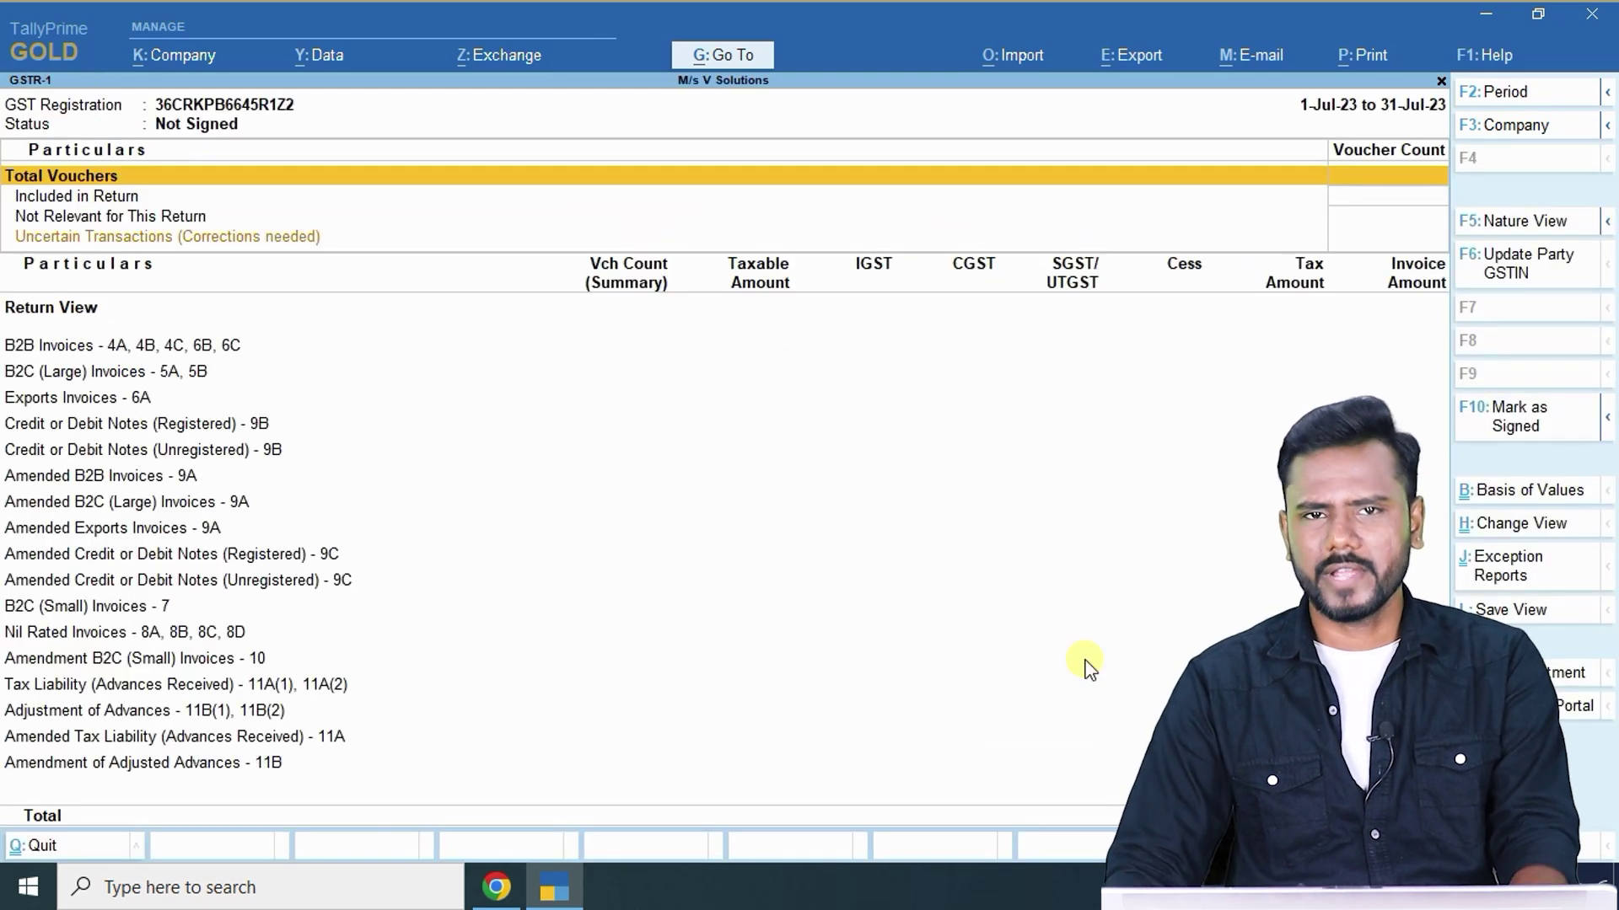
key(alt+Tab)
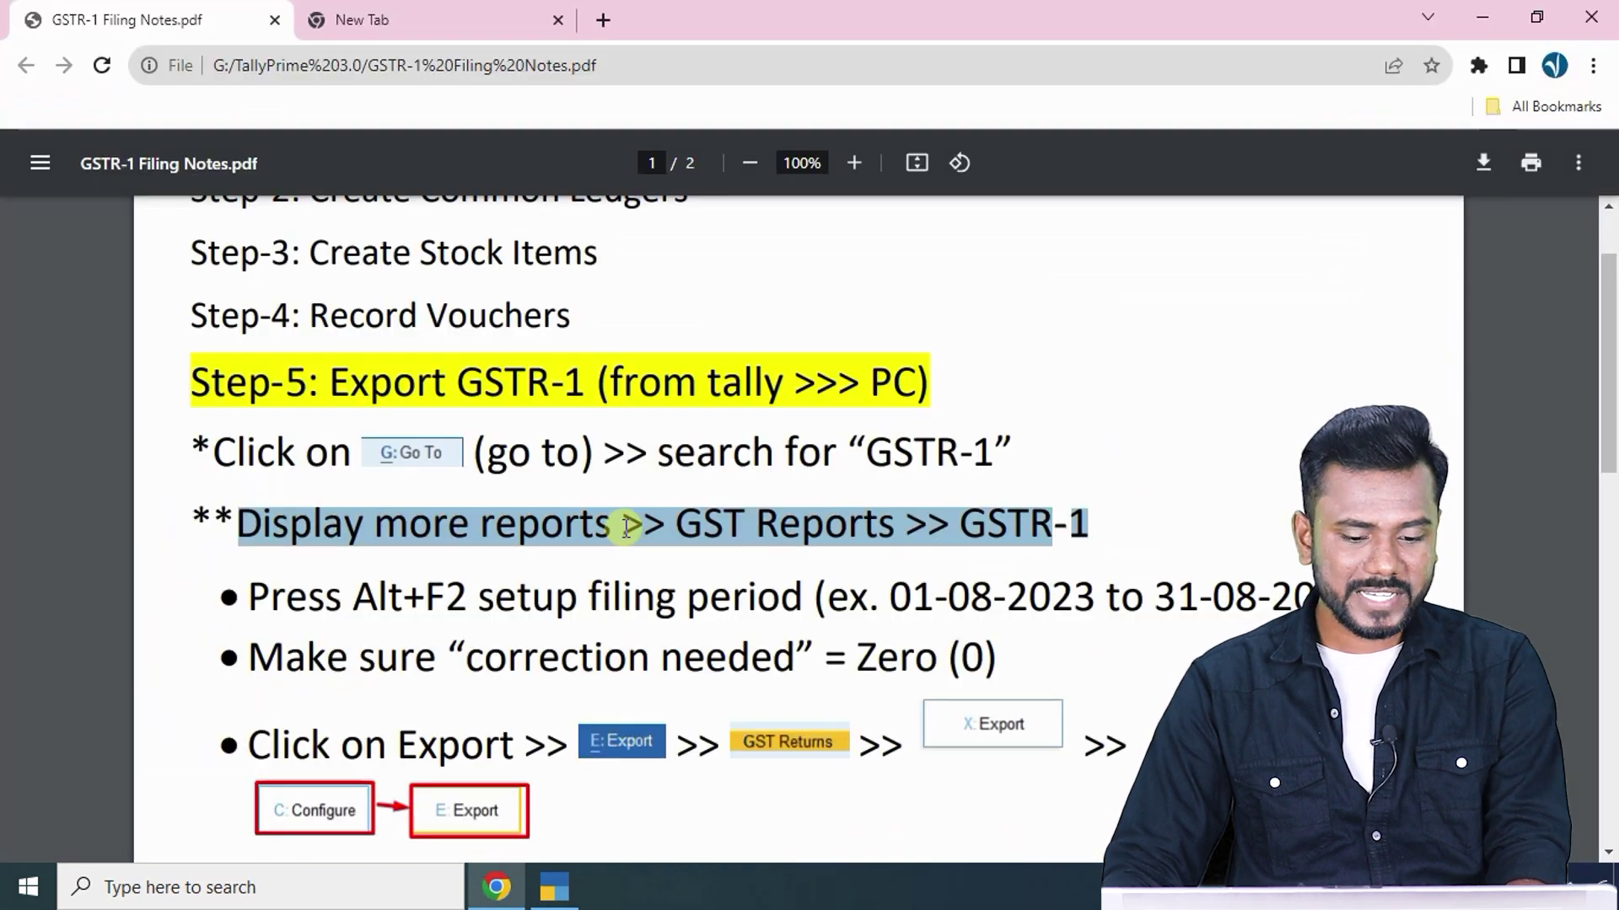
drag(342, 593, 774, 597)
key(alt+Tab)
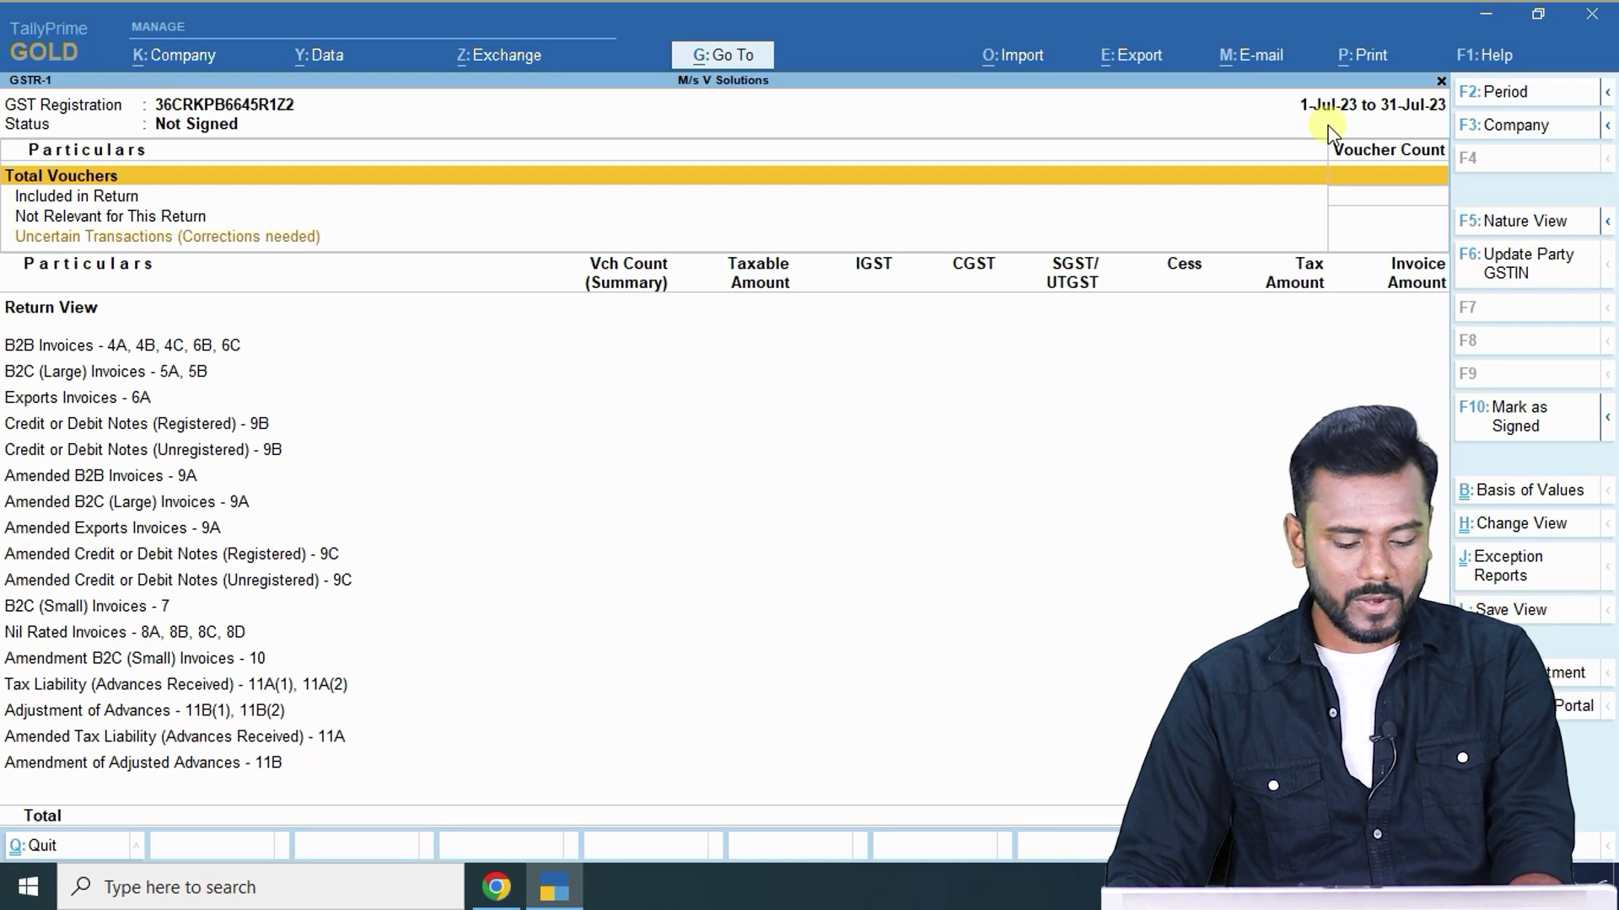
Step: Change the GSTR-1 period to 1-Aug-23 through 31-Aug-23 and select the uncertain transactions row
key(alt+F2)
text(1-8)
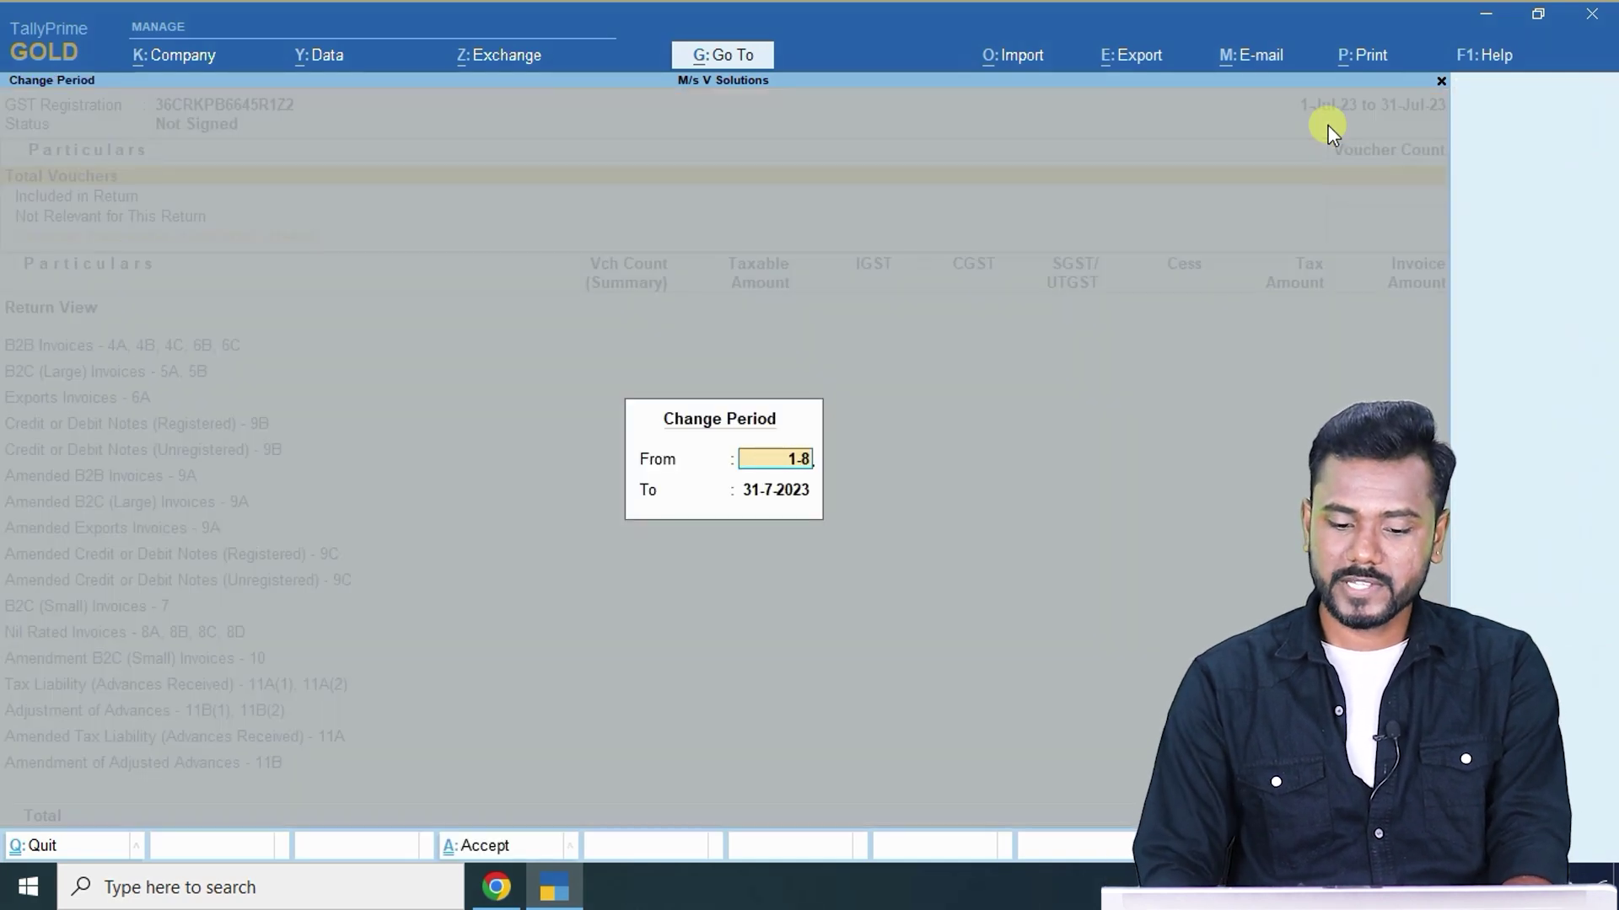
key(Return)
text(31-8)
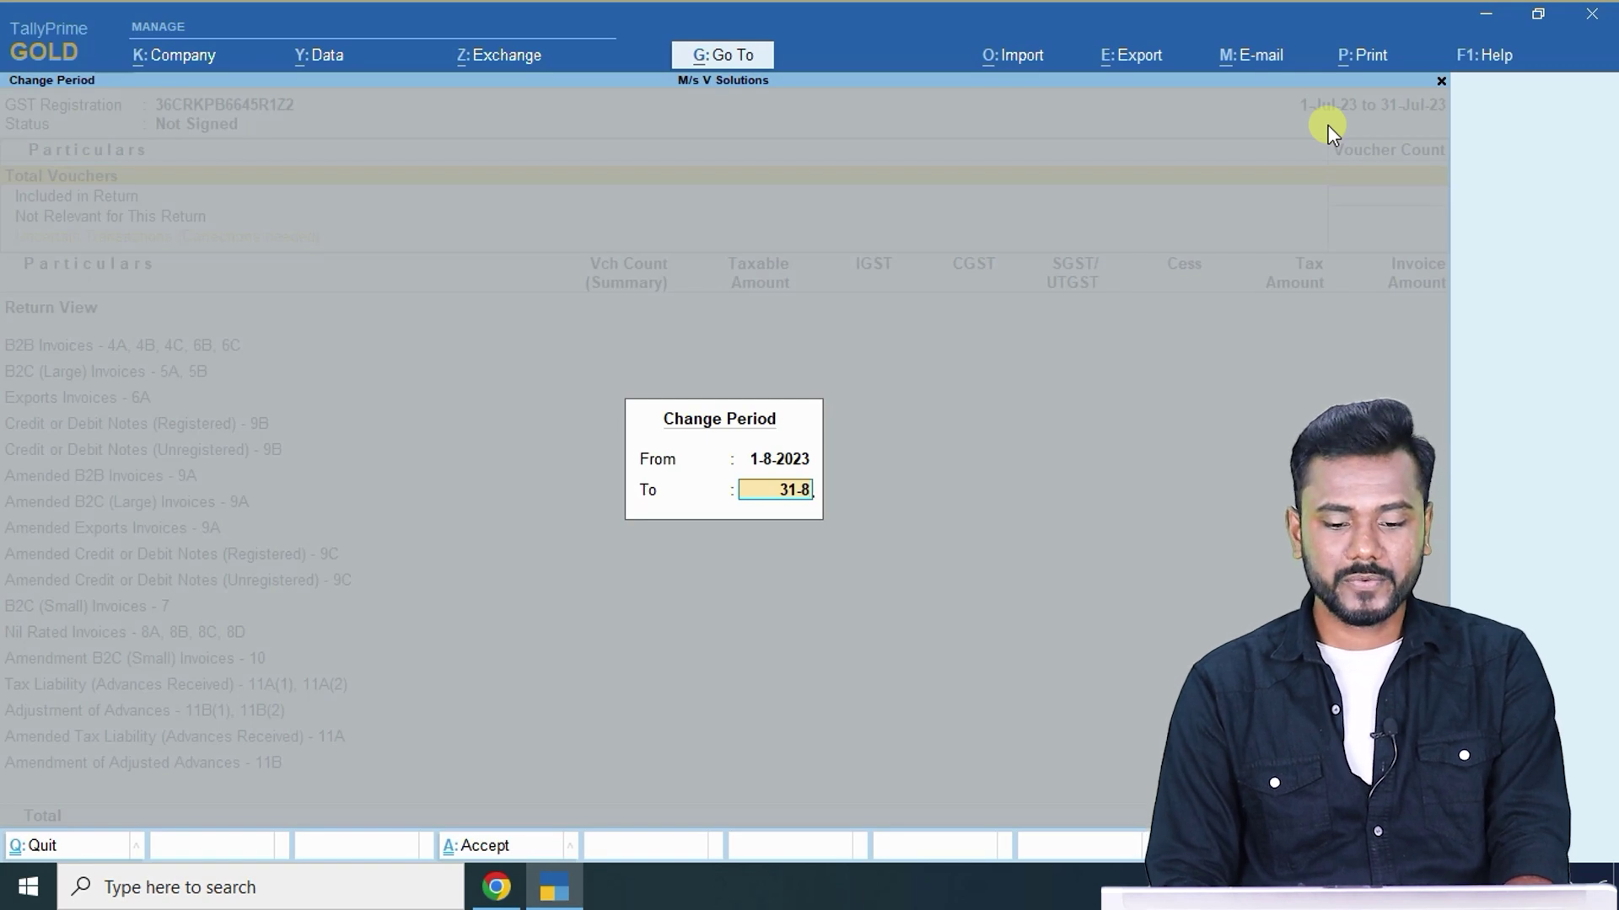
key(Return)
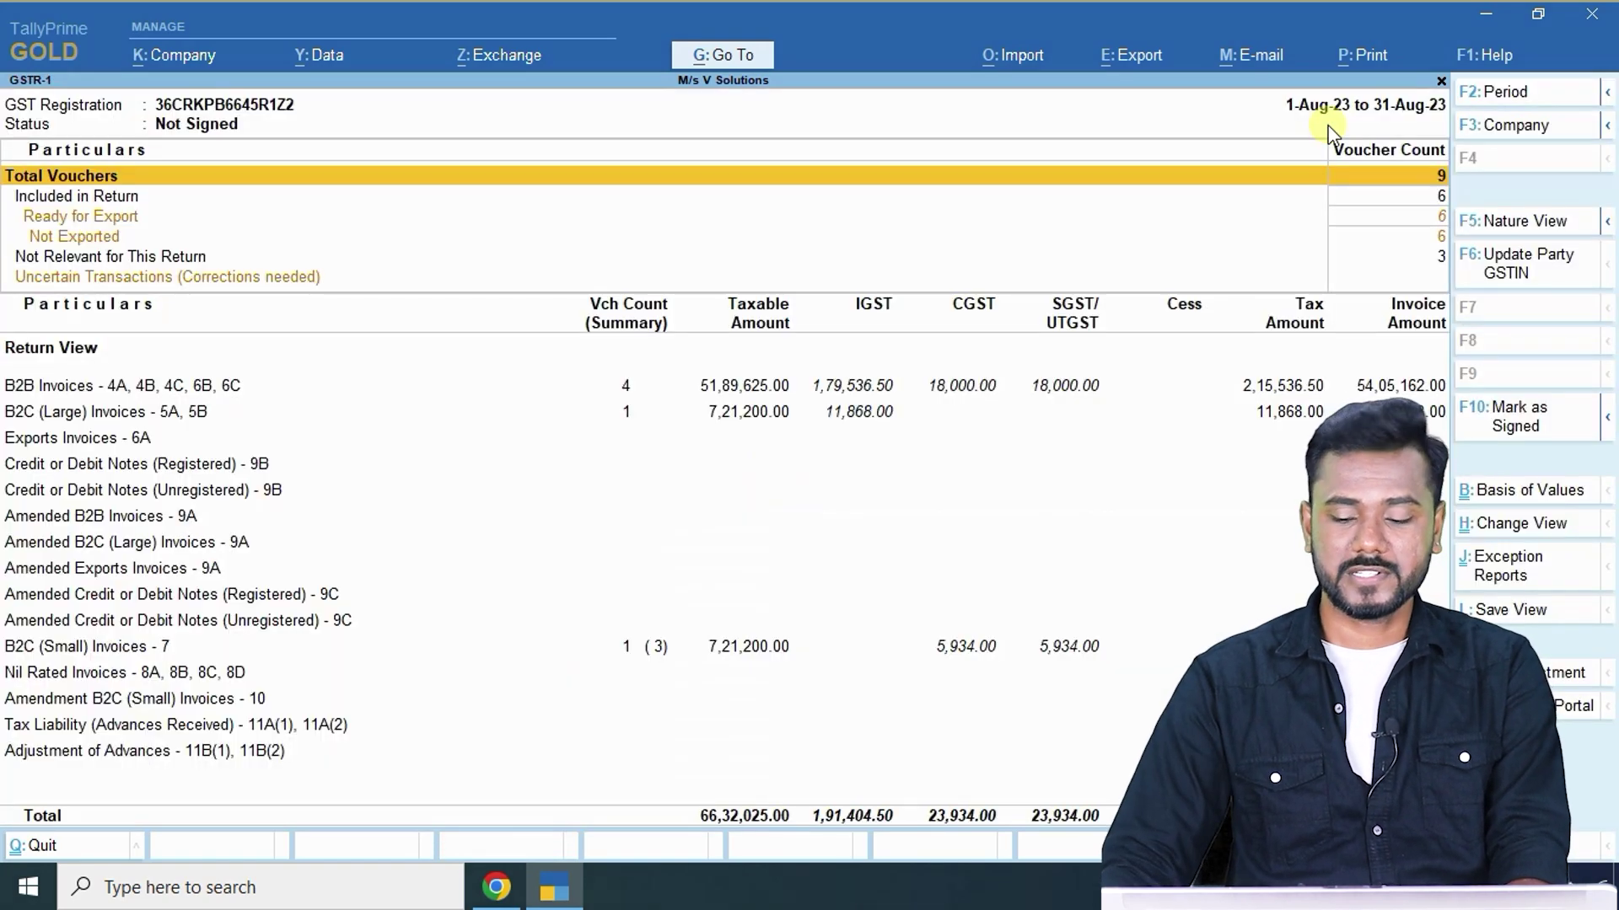
key(Down)
key(Down)
key(Down)
key(Down)
key(Down)
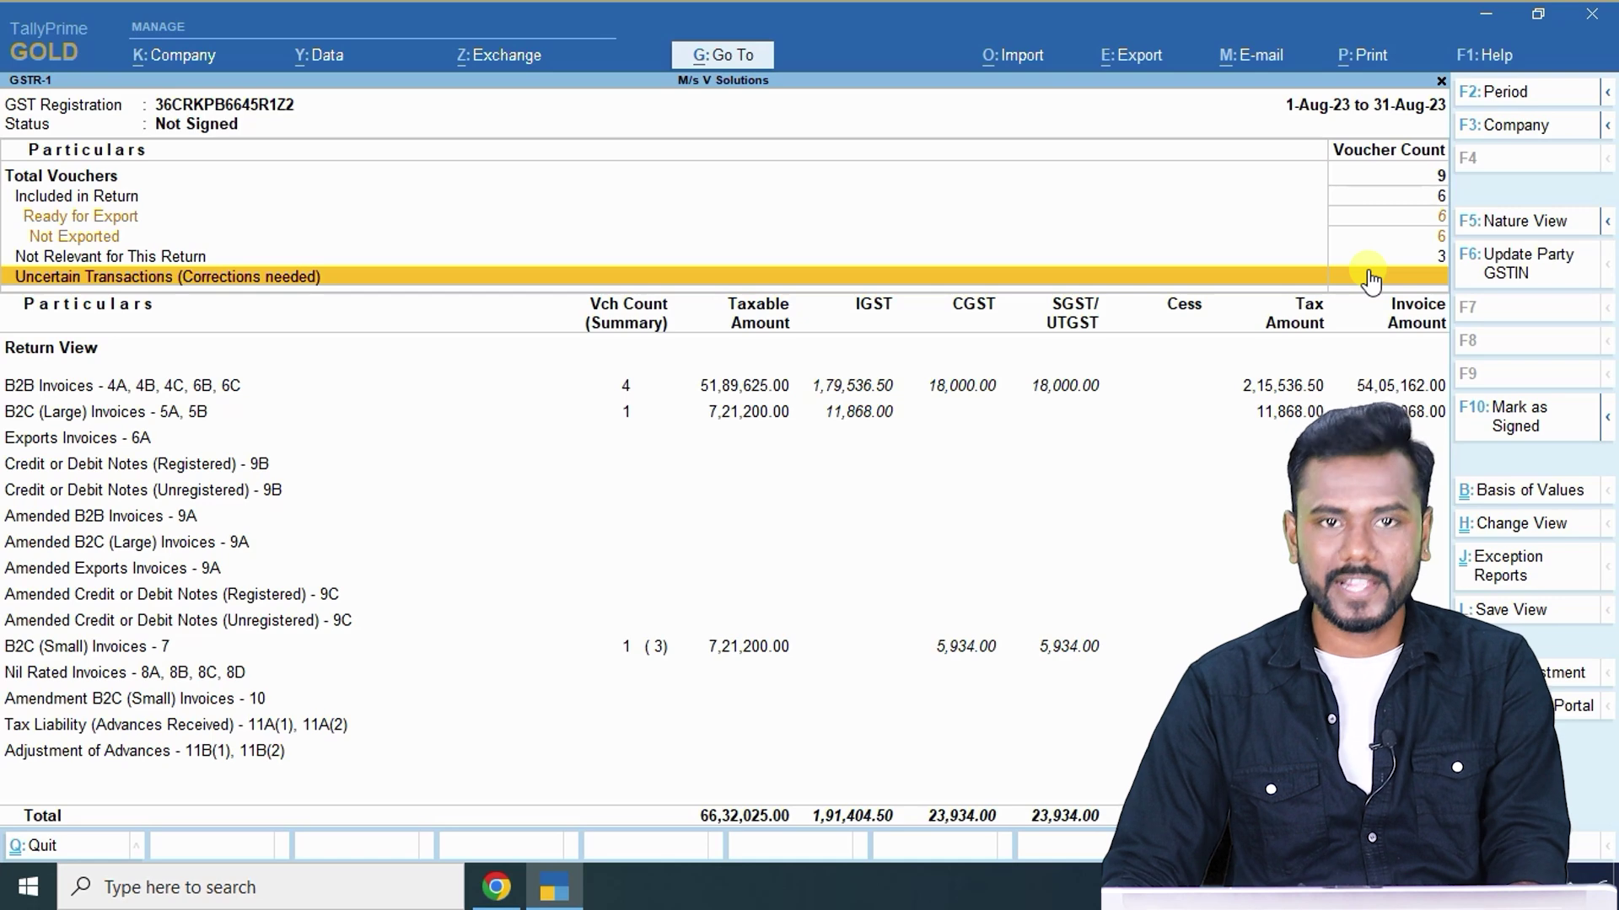
Step: Leave GSTR-1 and start a new sales voucher in Item Invoice mode
key(Escape)
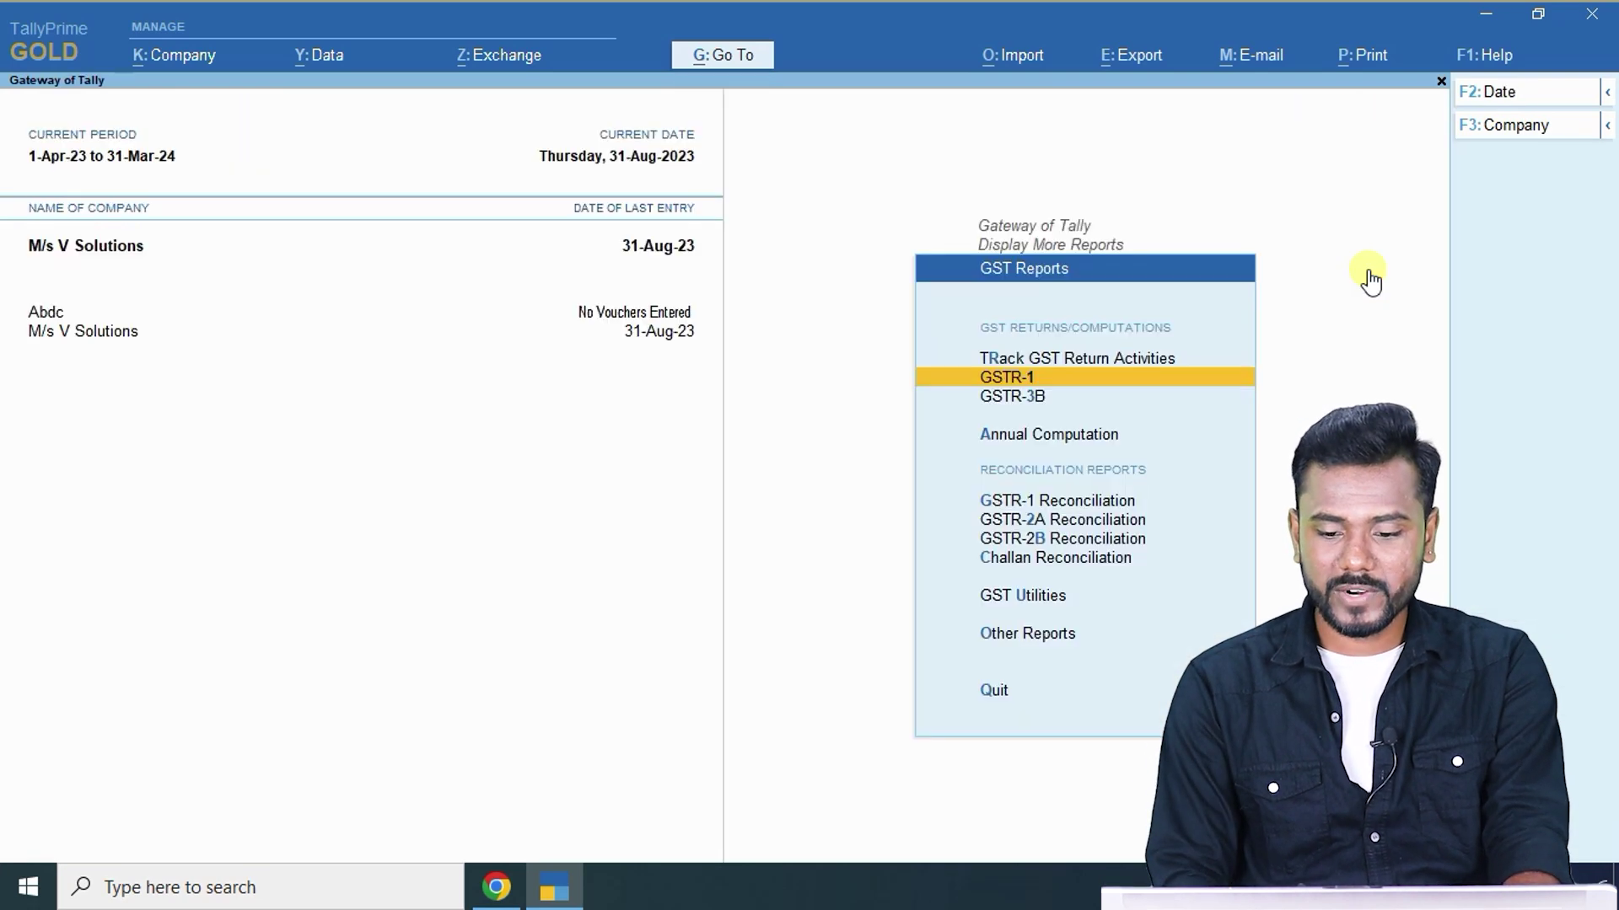
key(Escape)
key(Escape)
key(Escape)
key(Escape)
key(Down)
key(Down)
key(Down)
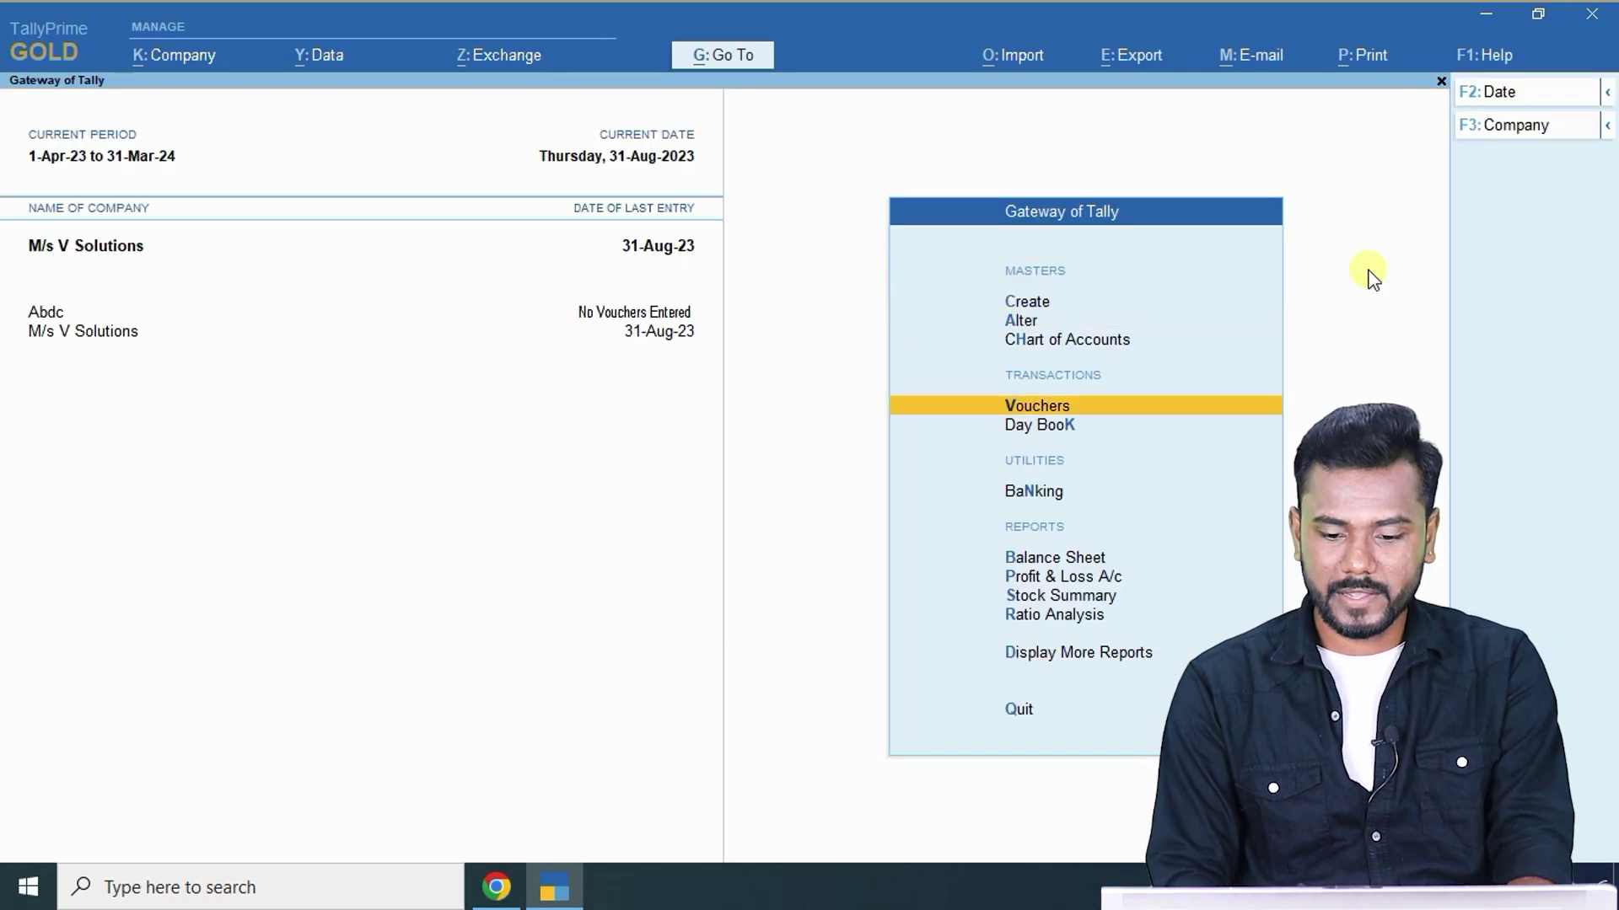
key(Return)
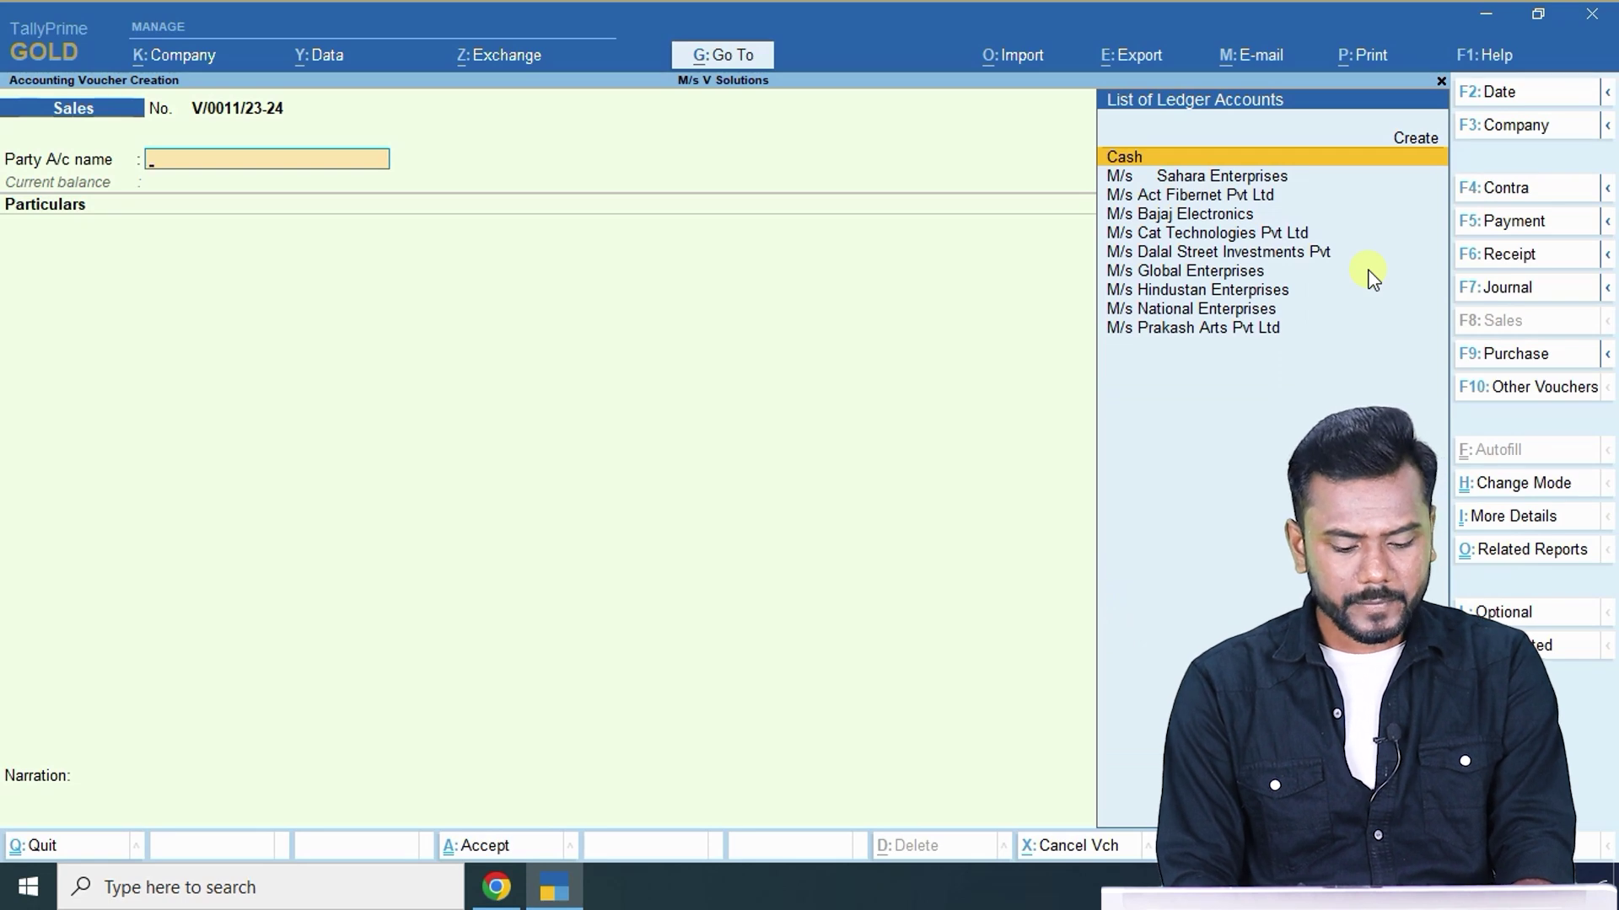
click(1523, 492)
key(Up)
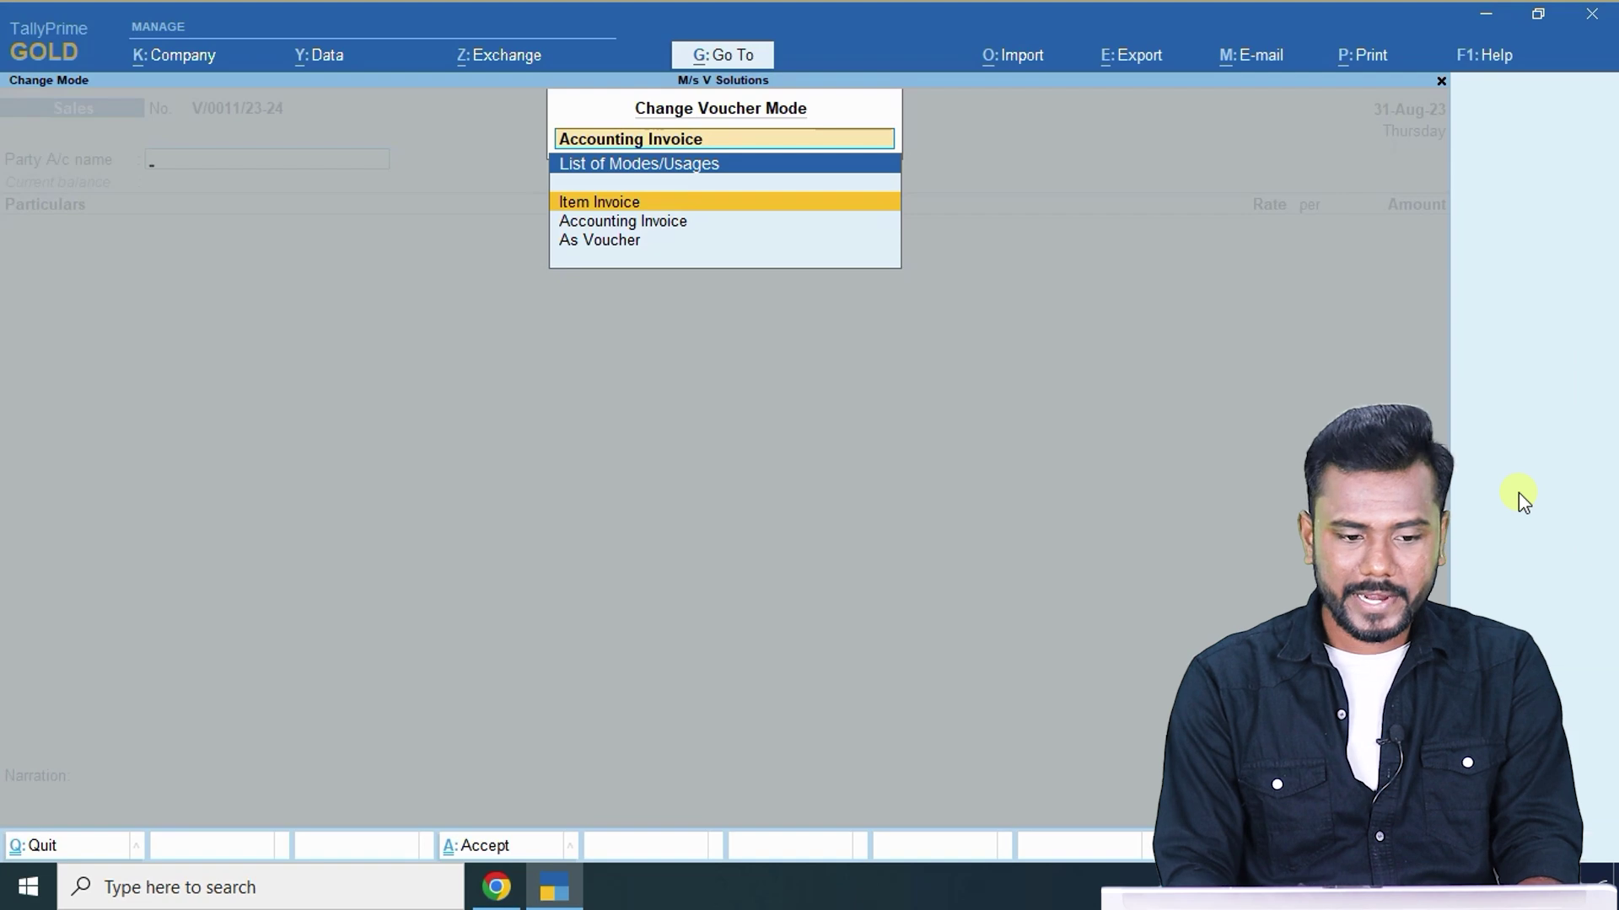
key(Return)
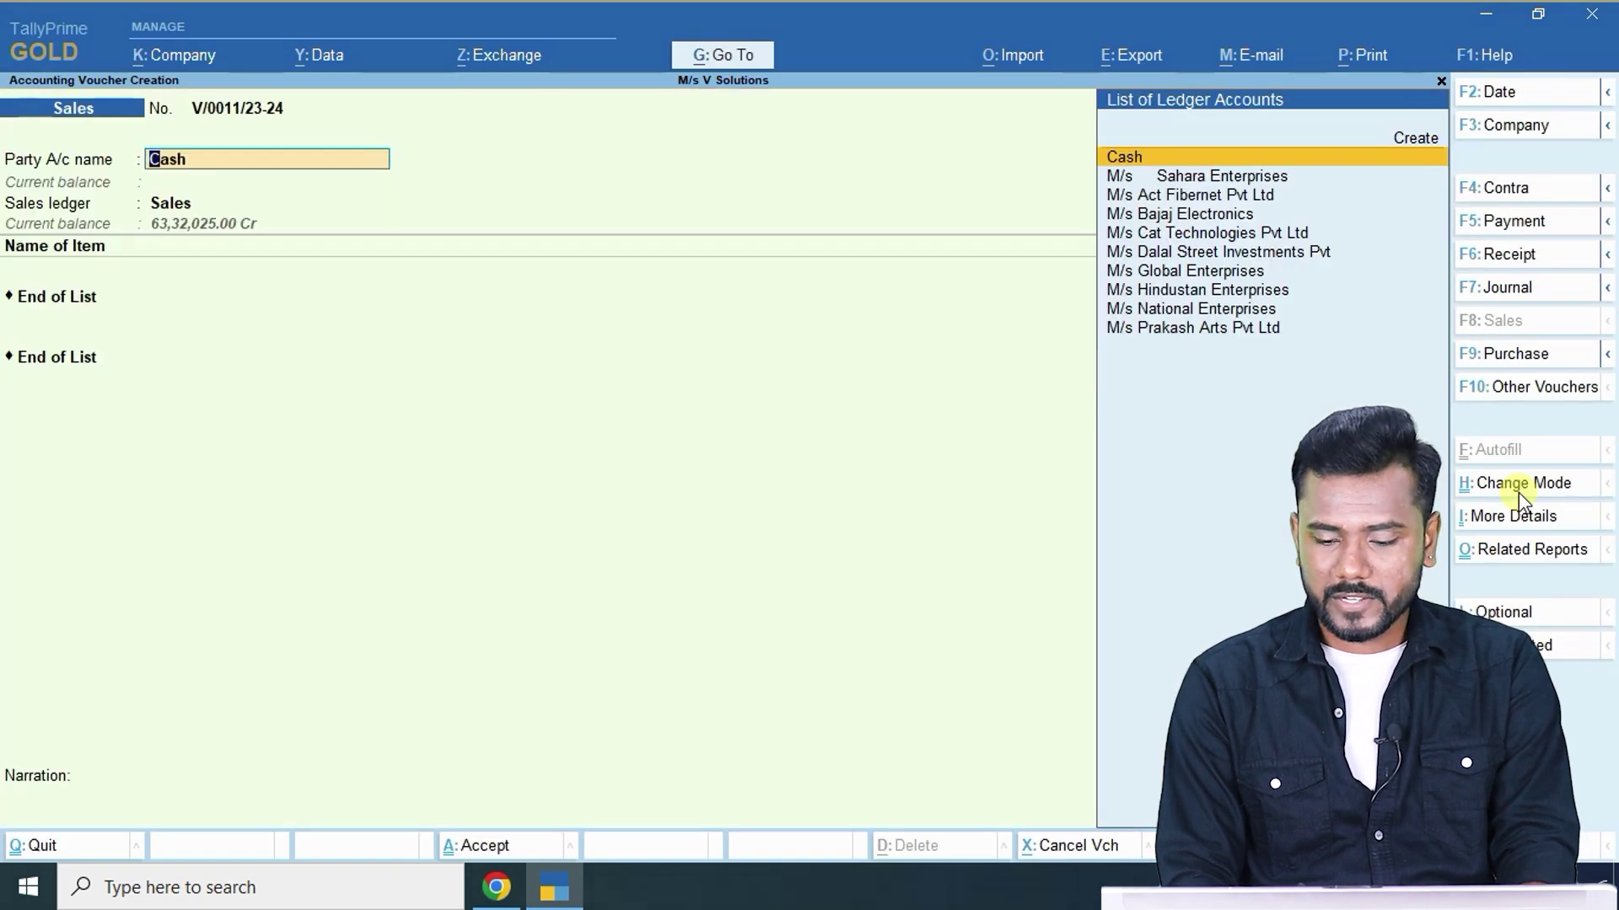
Step: Enter Cash as the party, accept the party details, and choose the Sales ledger
key(Return)
key(ctrl+a)
key(Return)
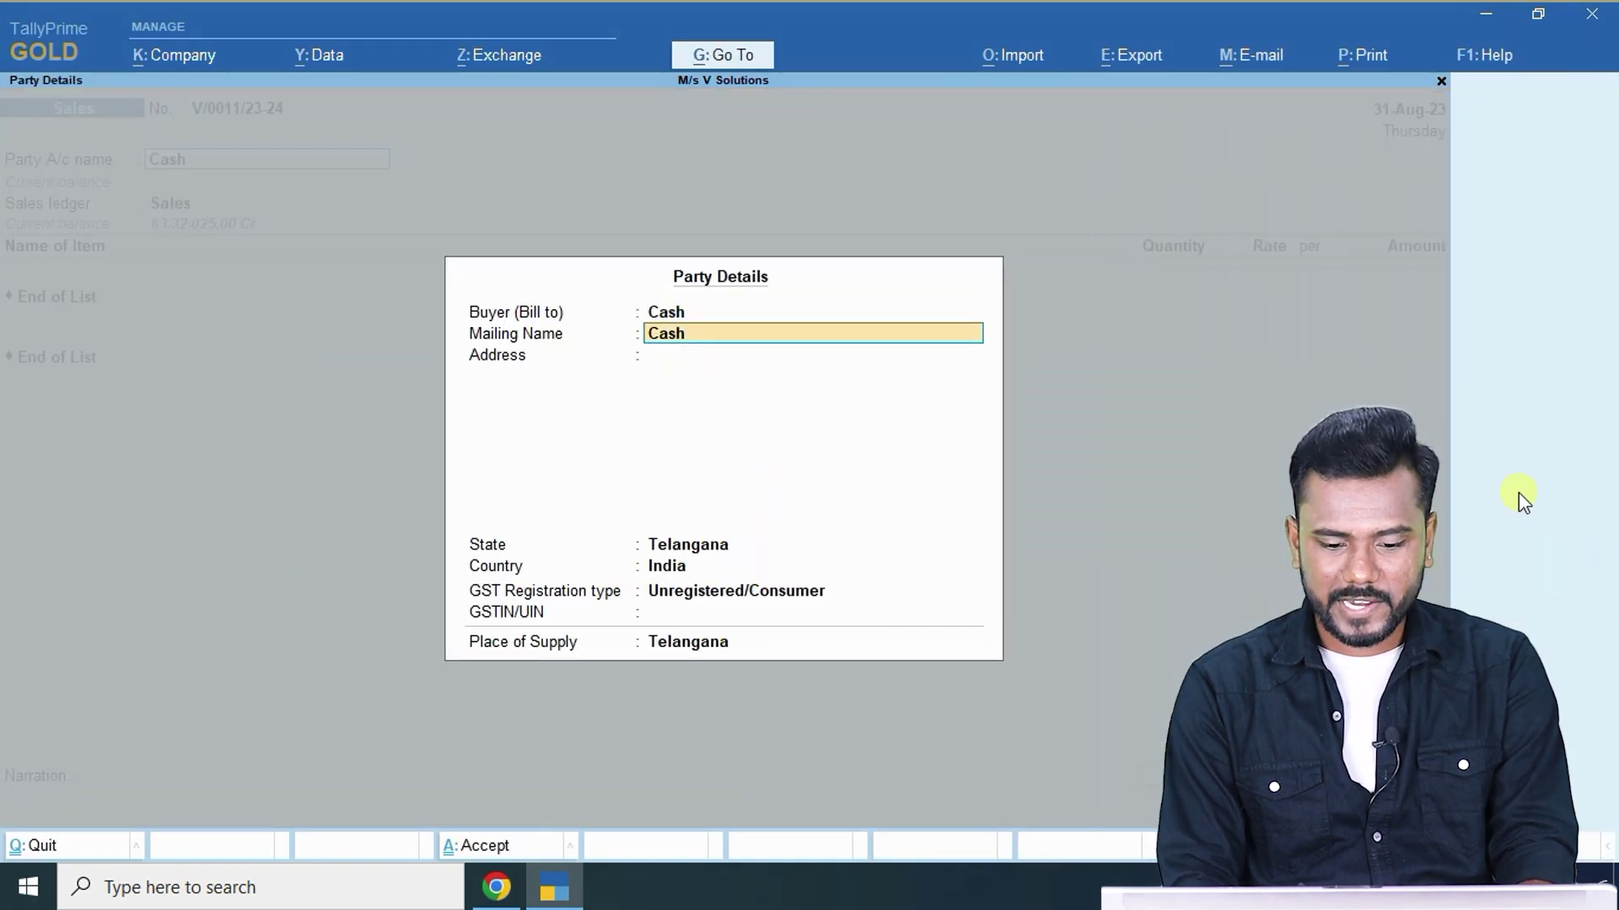
key(Return)
key(Return)
key(Return)
key(Return)
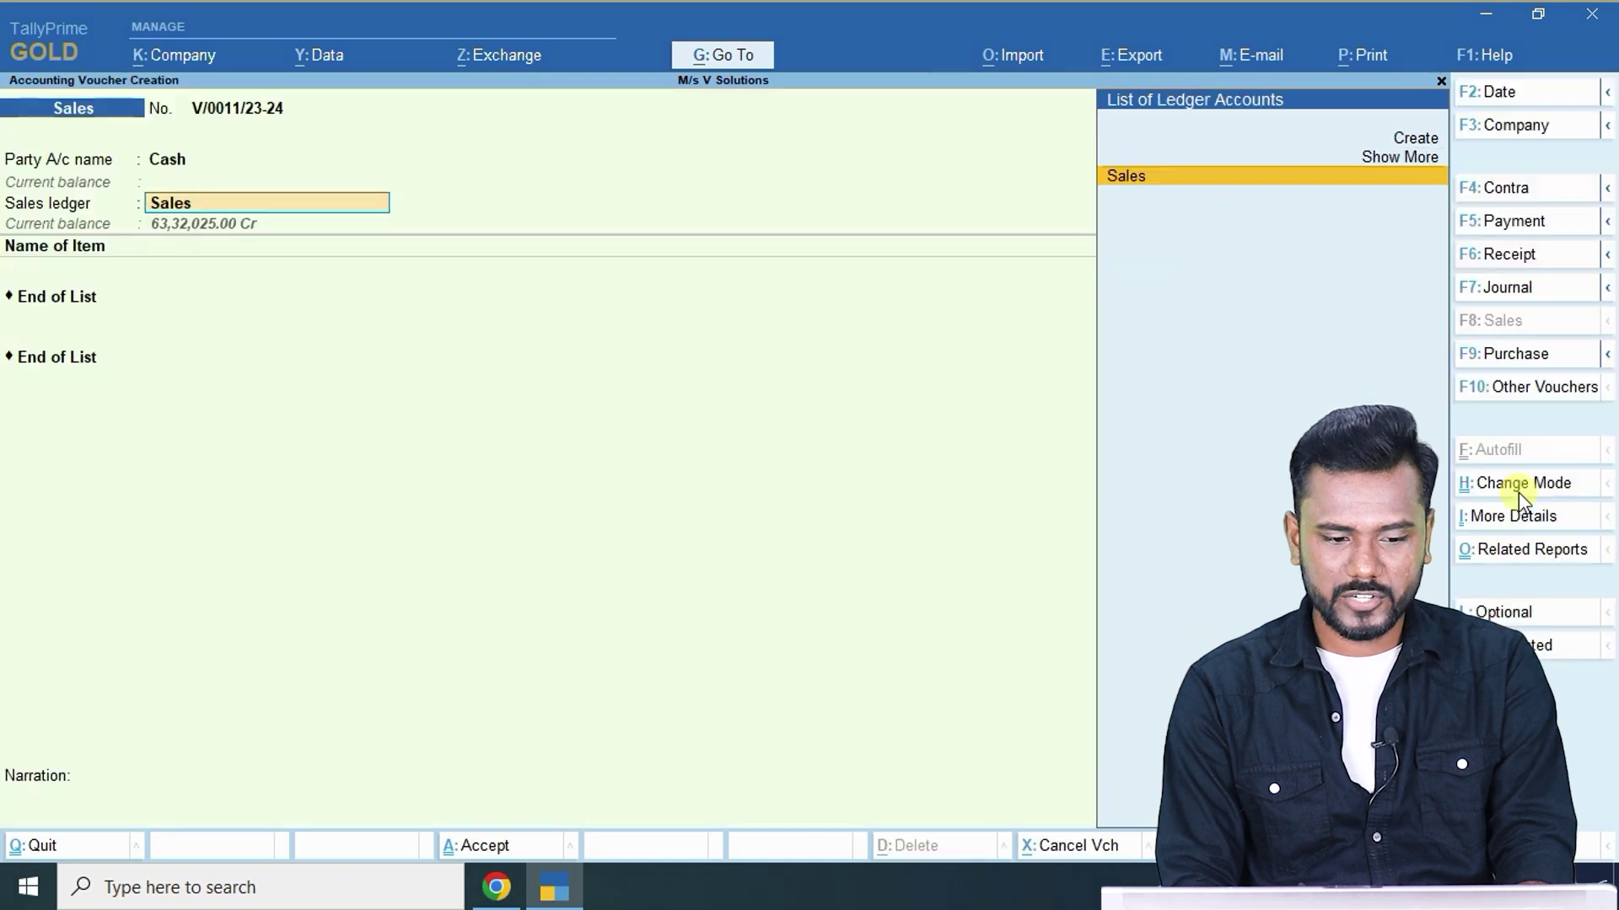
key(Return)
key(Down)
Step: Add one Dell Xps at 59,600 with two CGST lines of 3,576, and save the voucher
key(Return)
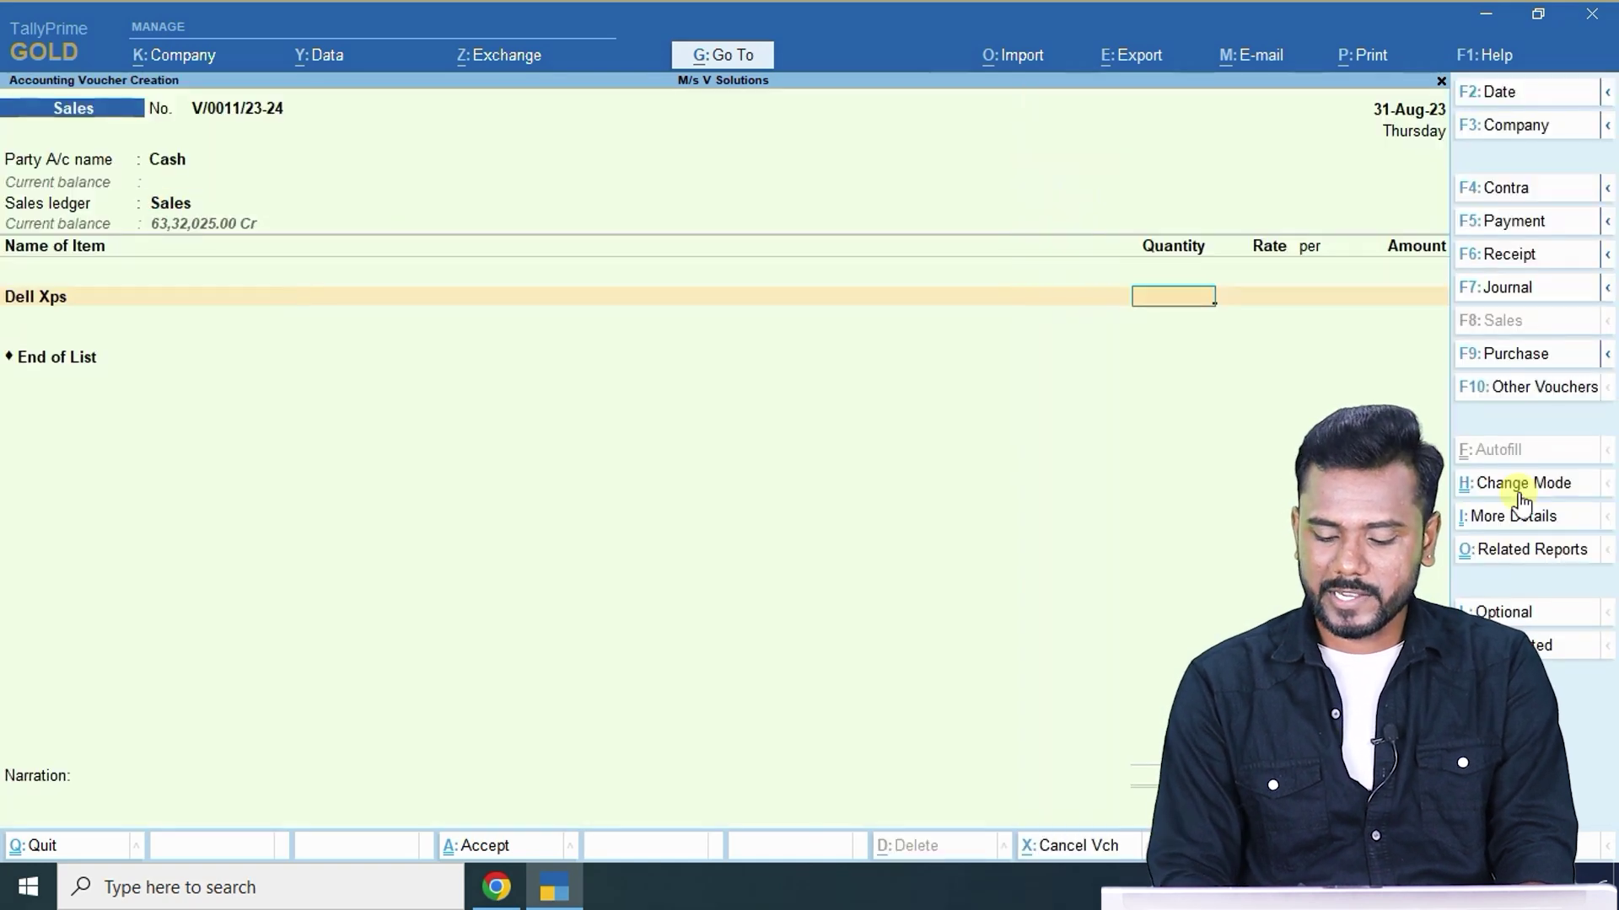
text(1)
key(Return)
key(Return)
key(Return)
key(Return)
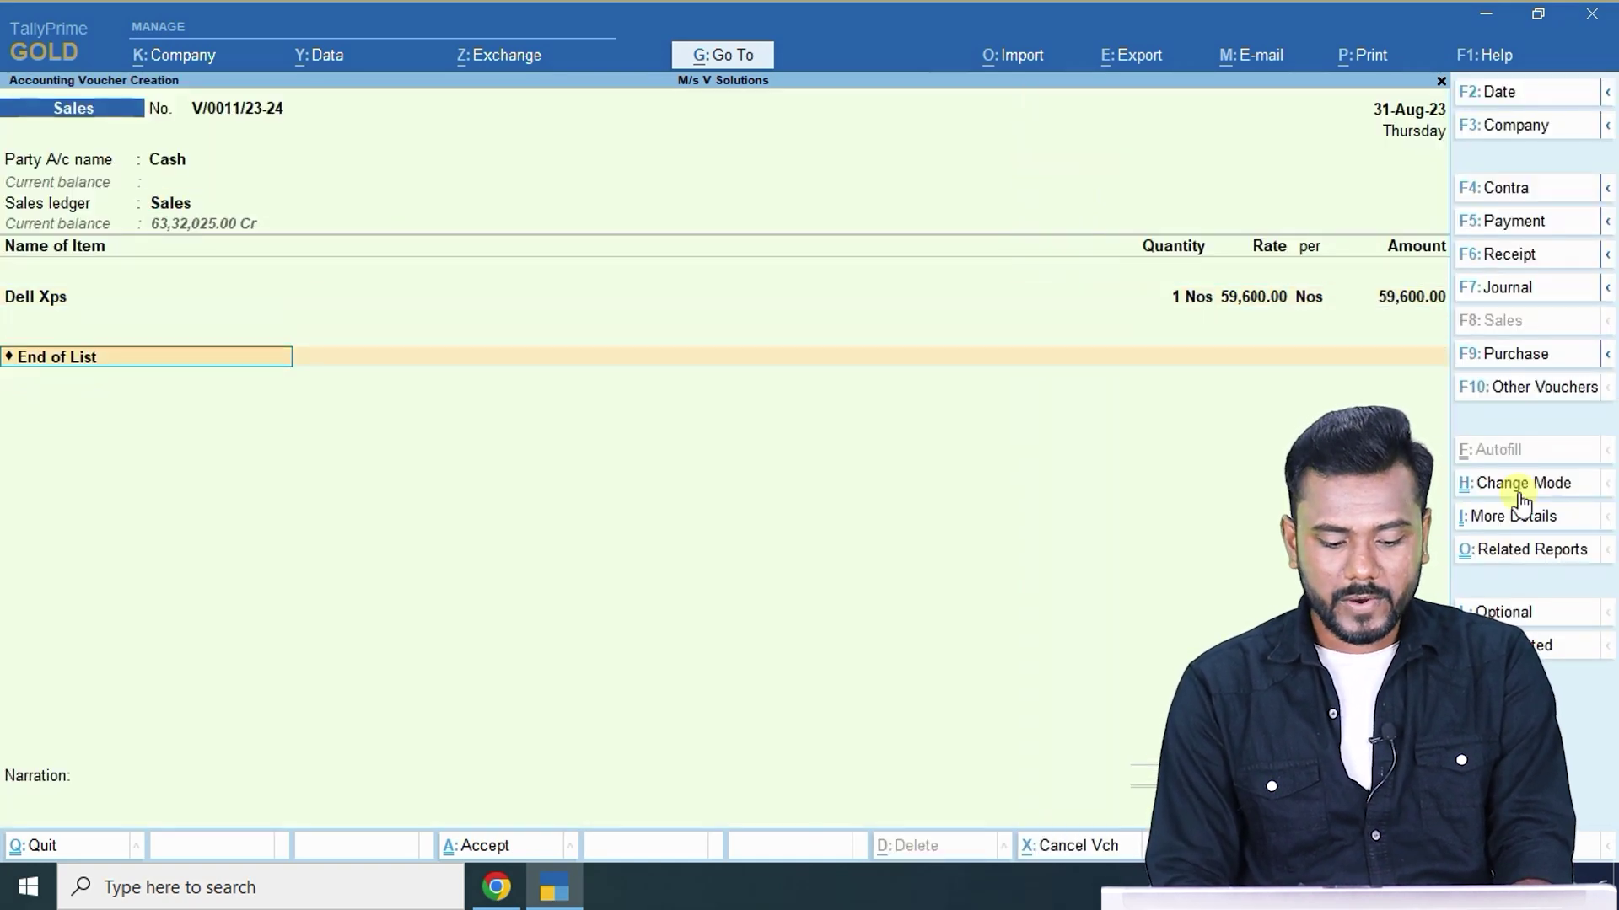
key(Return)
text(C)
key(Return)
key(Return)
text(C)
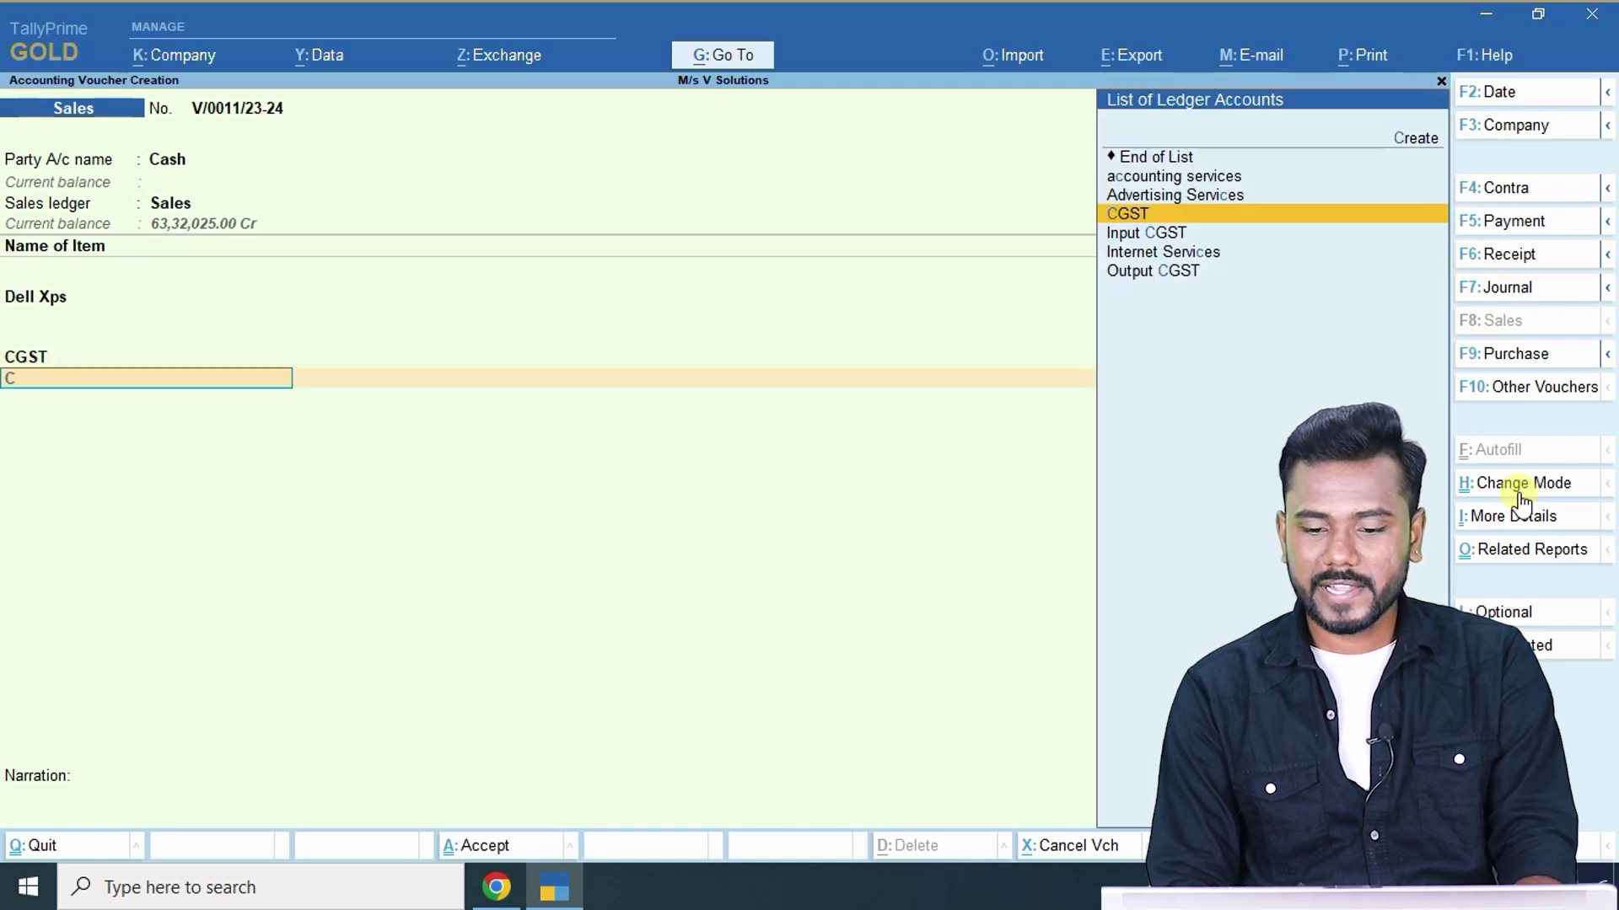
key(Return)
key(ctrl)
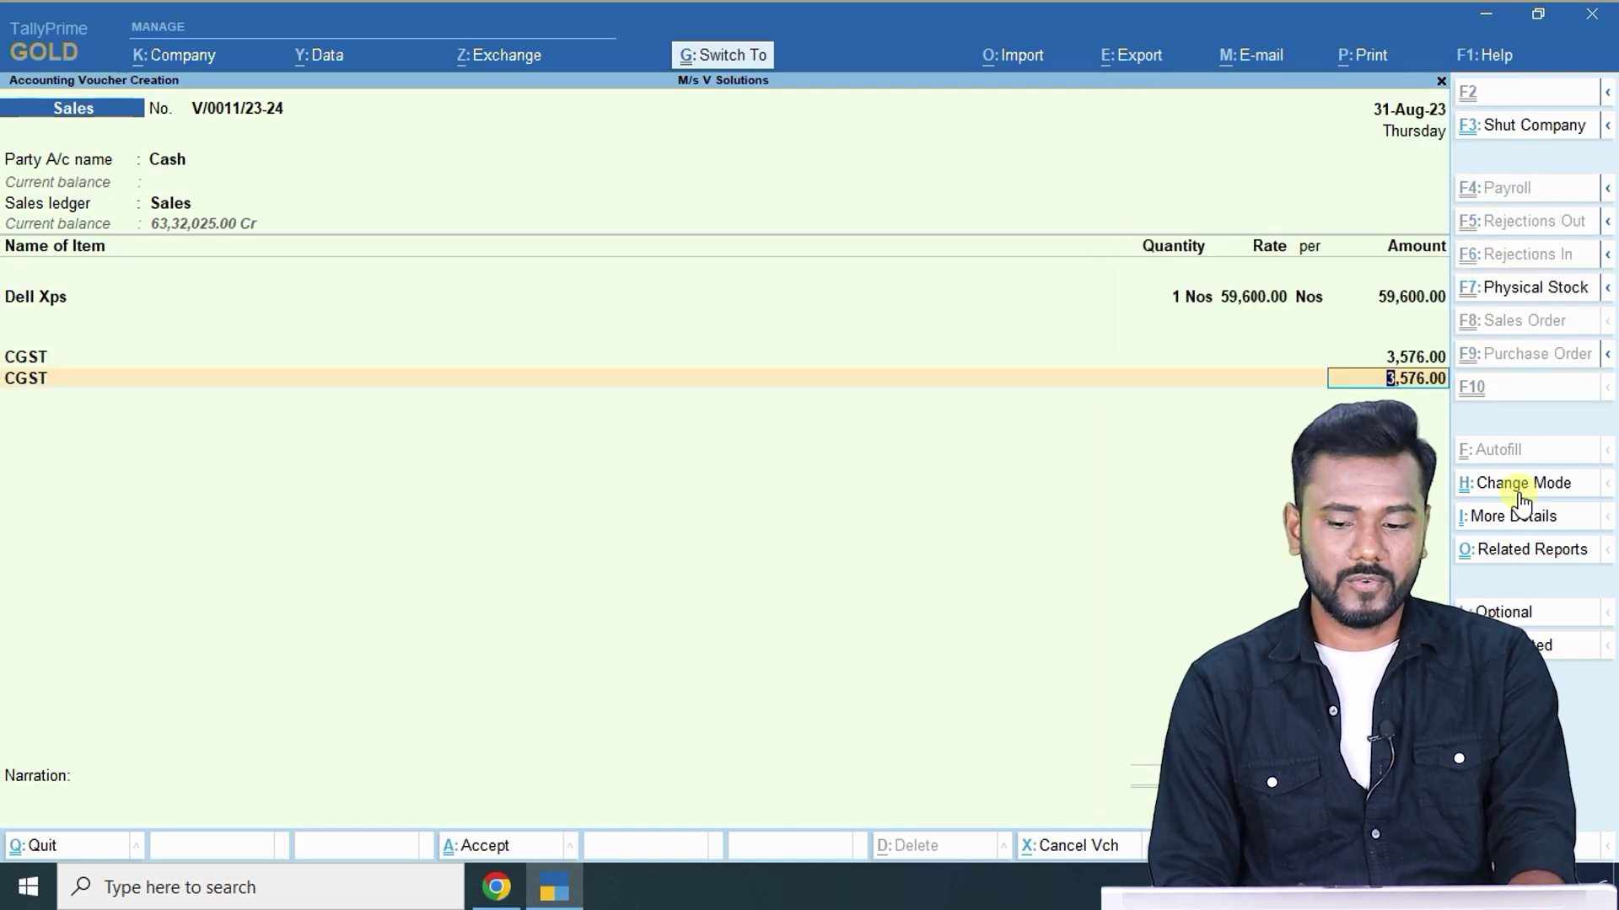
key(ctrl+a)
key(Escape)
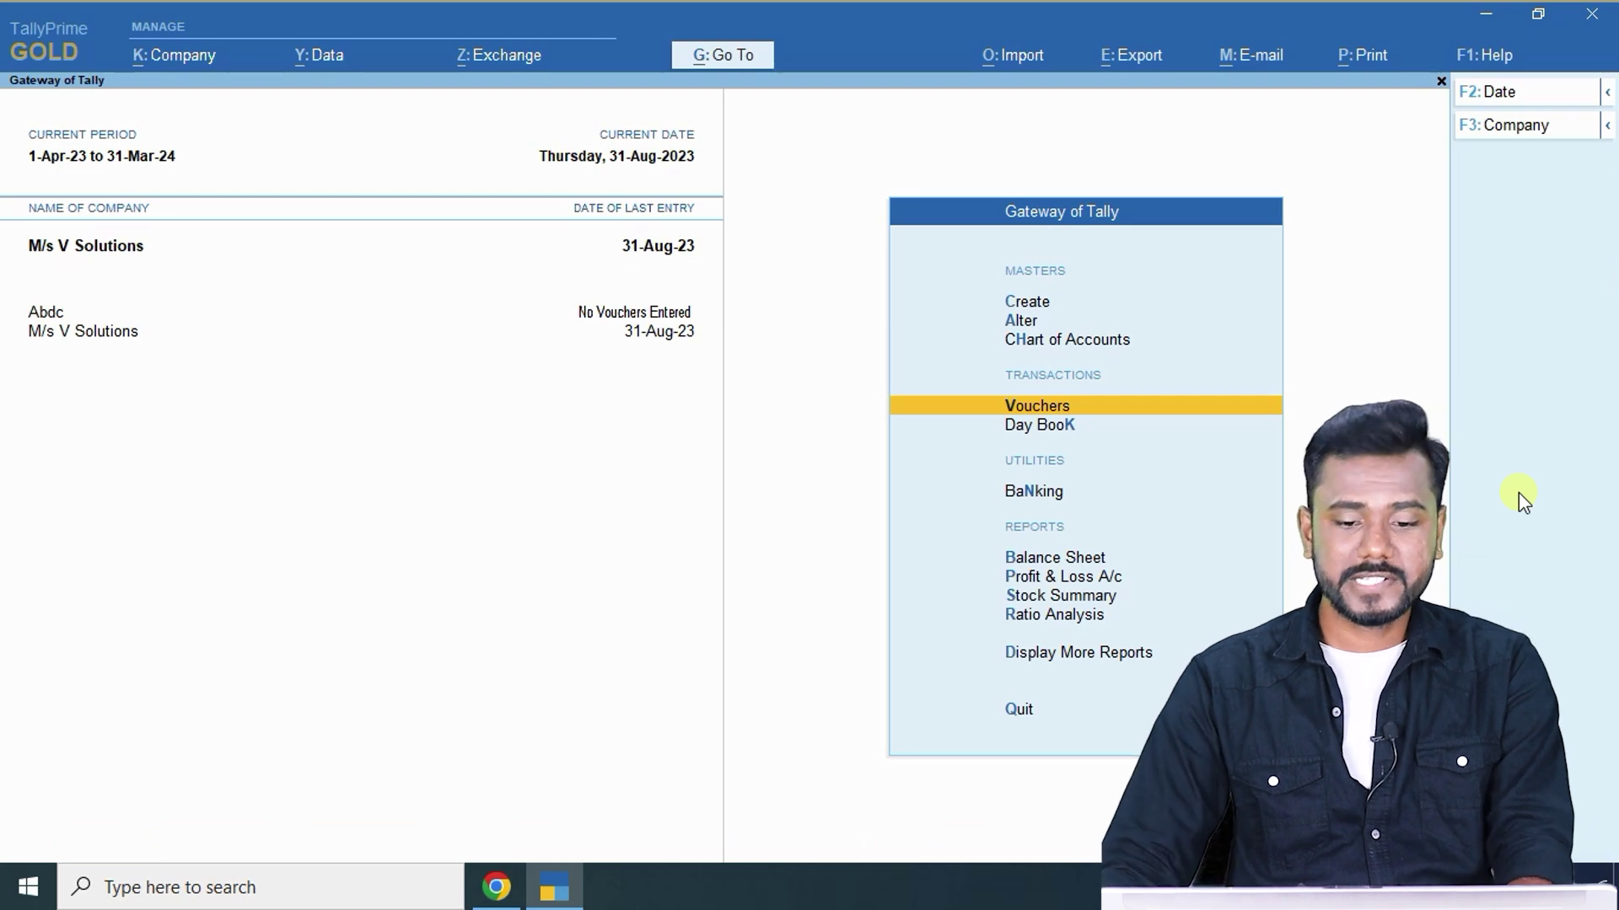
Step: Open the GSTR-1 report by searching 'Gst' in Go To
click(730, 54)
text(Gst)
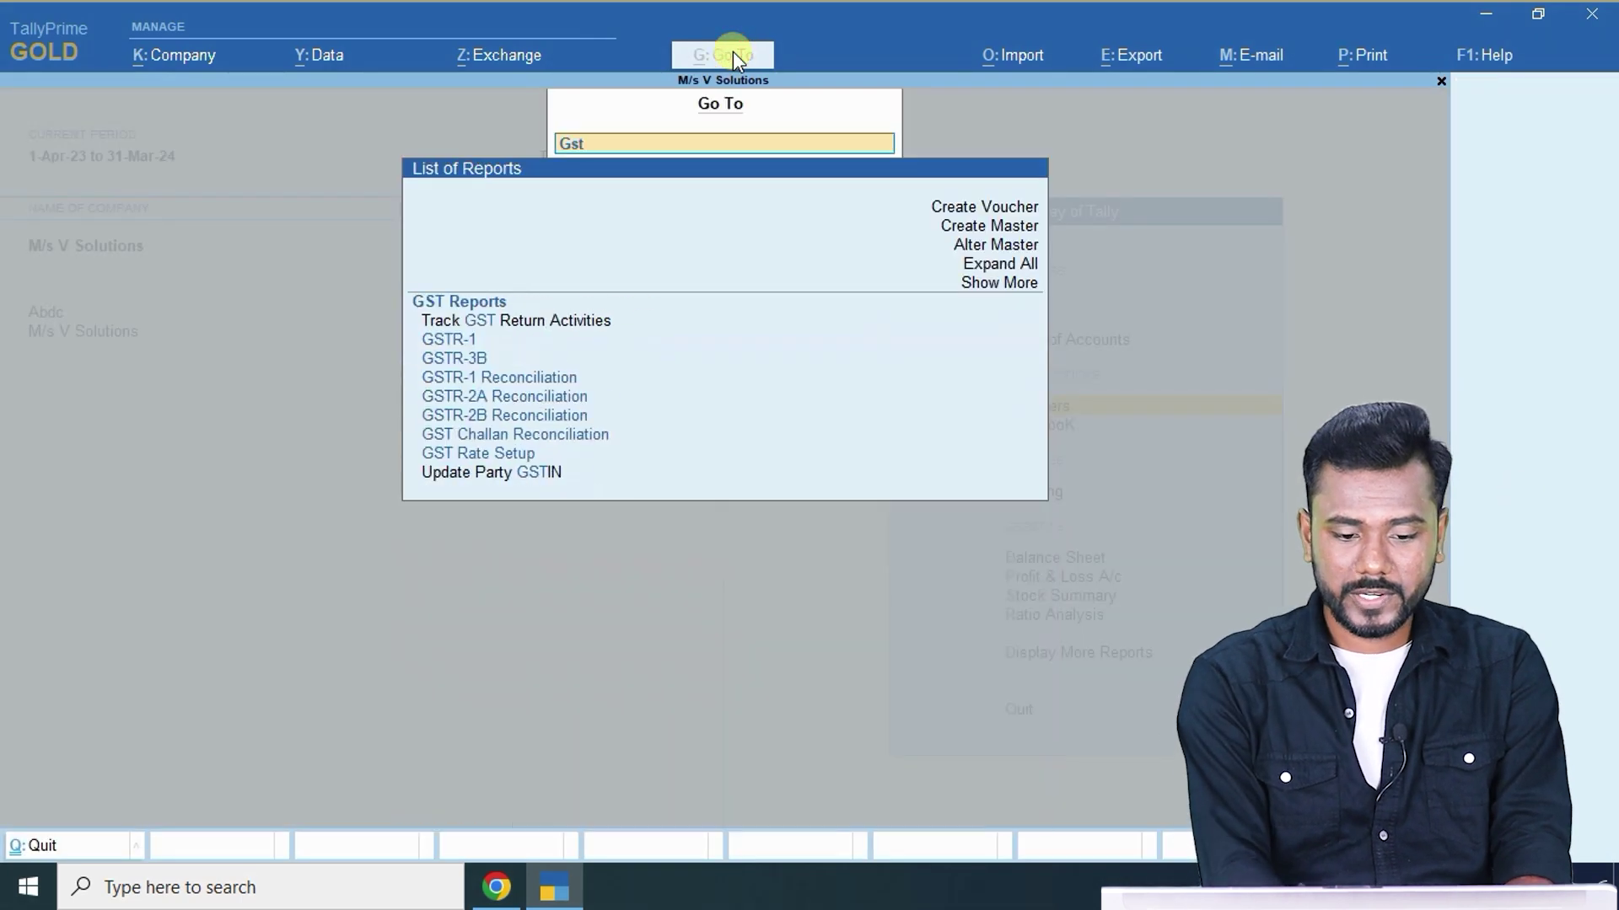
key(Down)
key(Down)
key(Return)
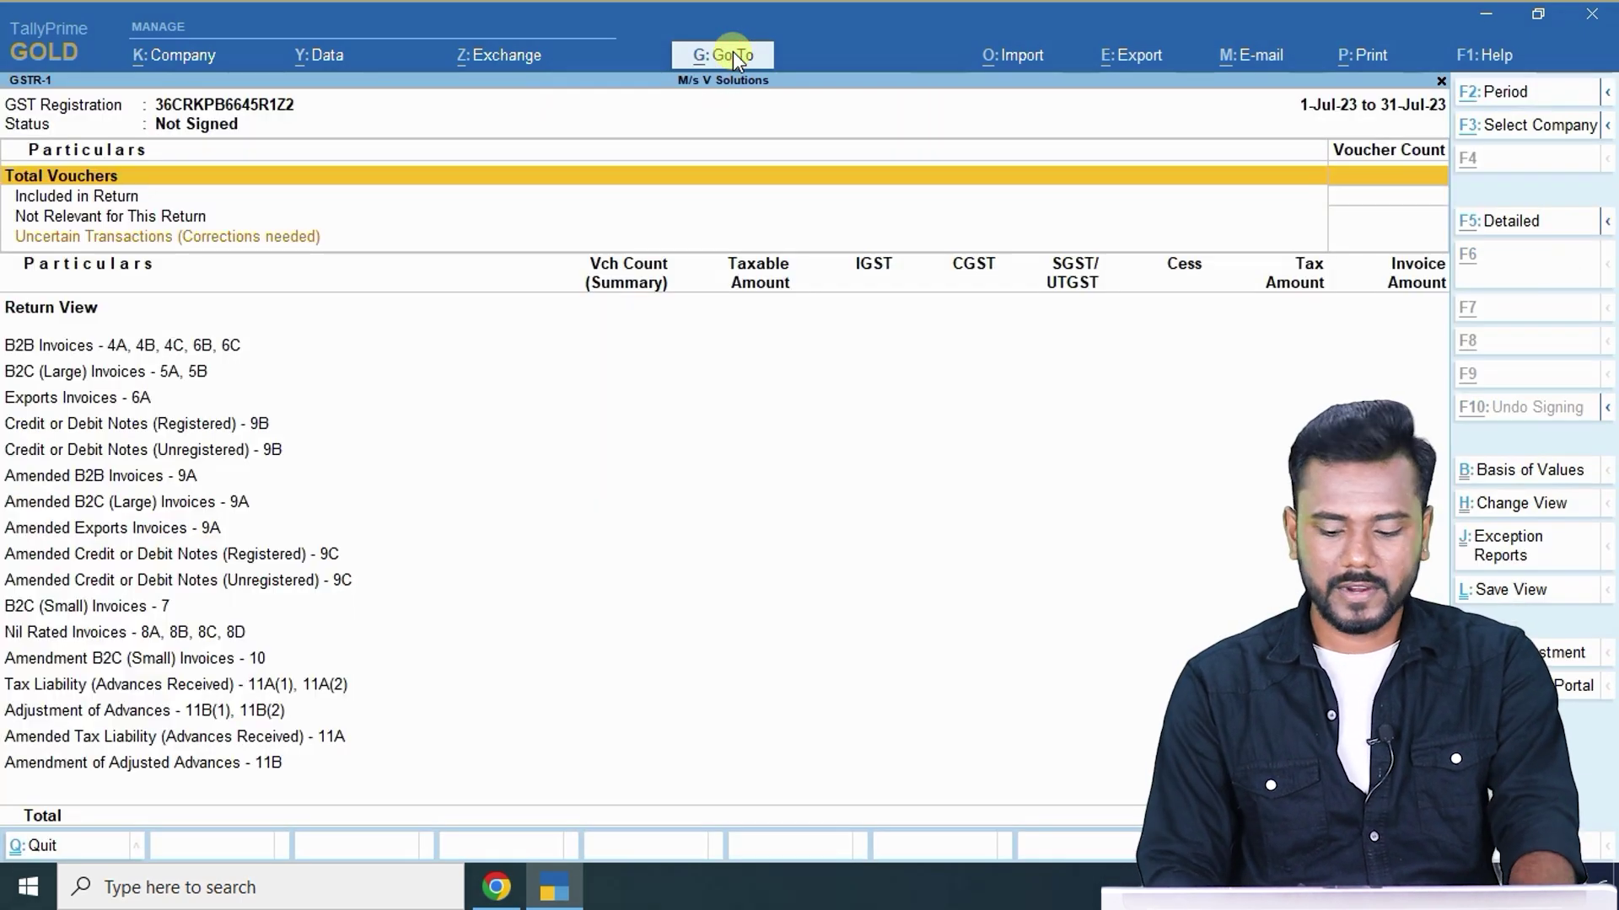
Step: Set the GSTR-1 period to 1-8-2023 through 31-8-2023 and select Uncertain Transactions
key(F2)
text(1-8)
key(Return)
text(31-8)
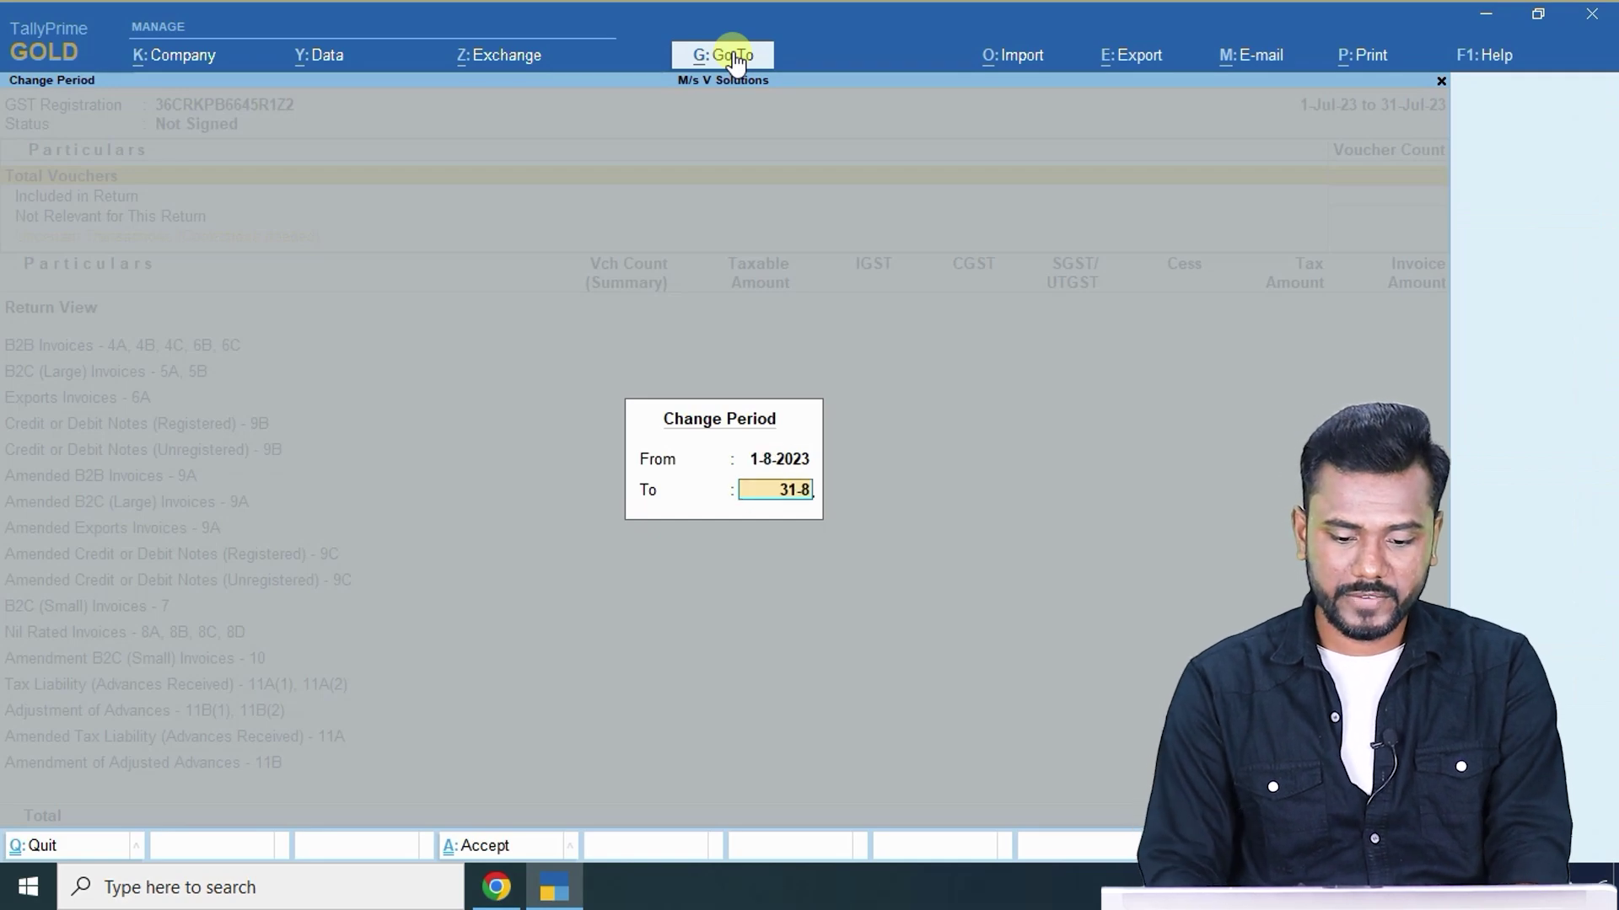
key(Return)
key(Down)
key(Down)
key(Down)
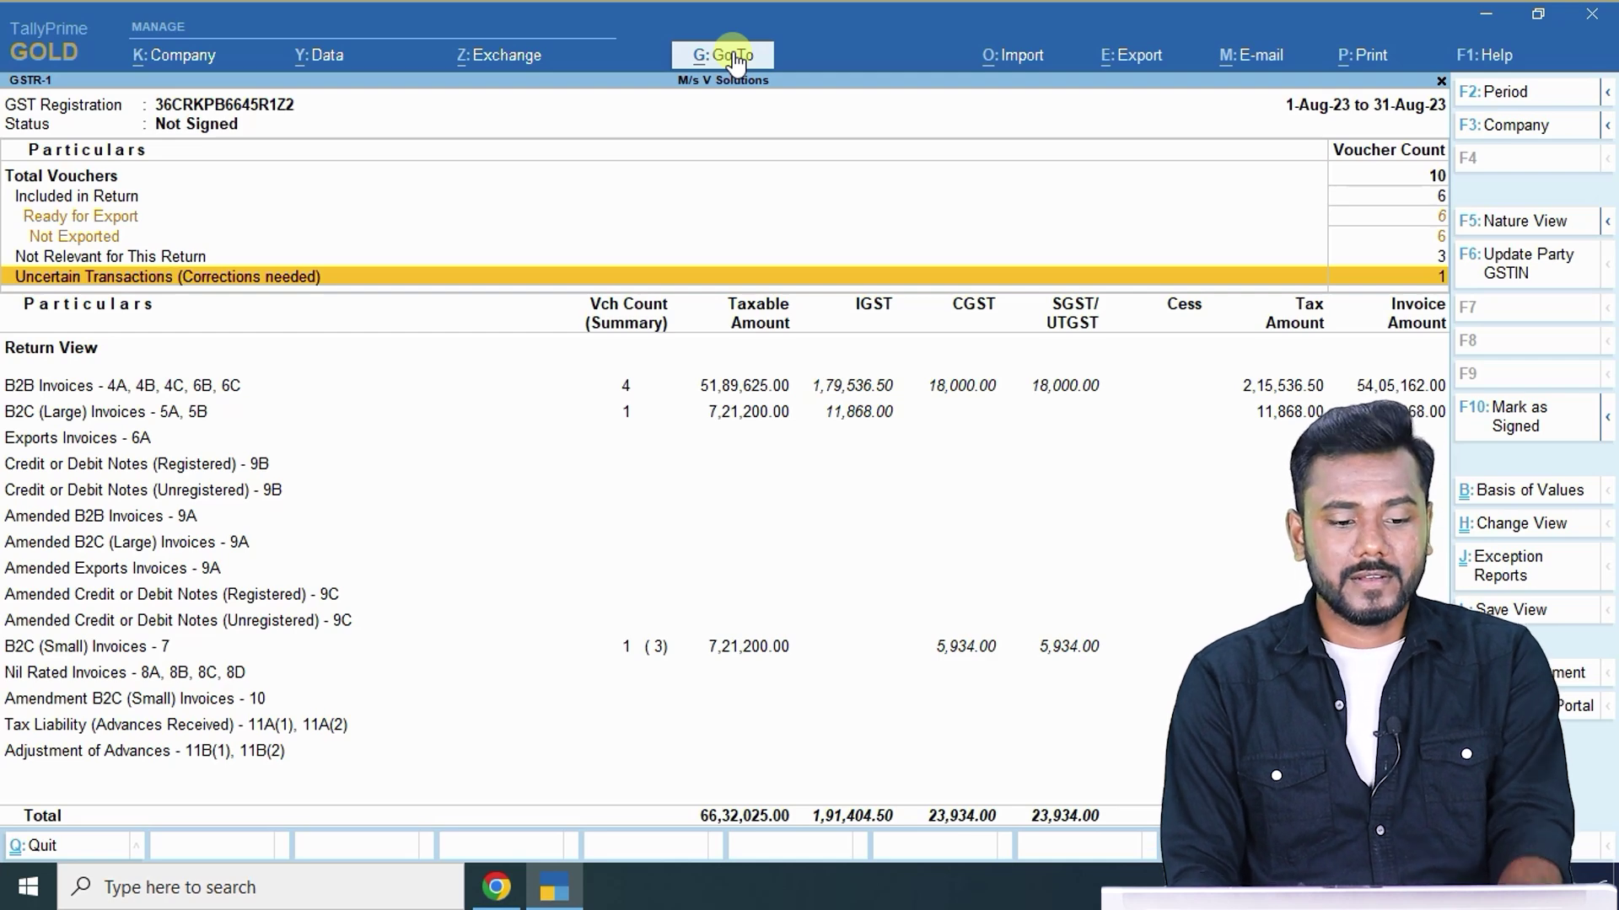
Step: Drill into the 'Tax Ledger is not specified' issue and open sales voucher V/0011/23-24
key(Return)
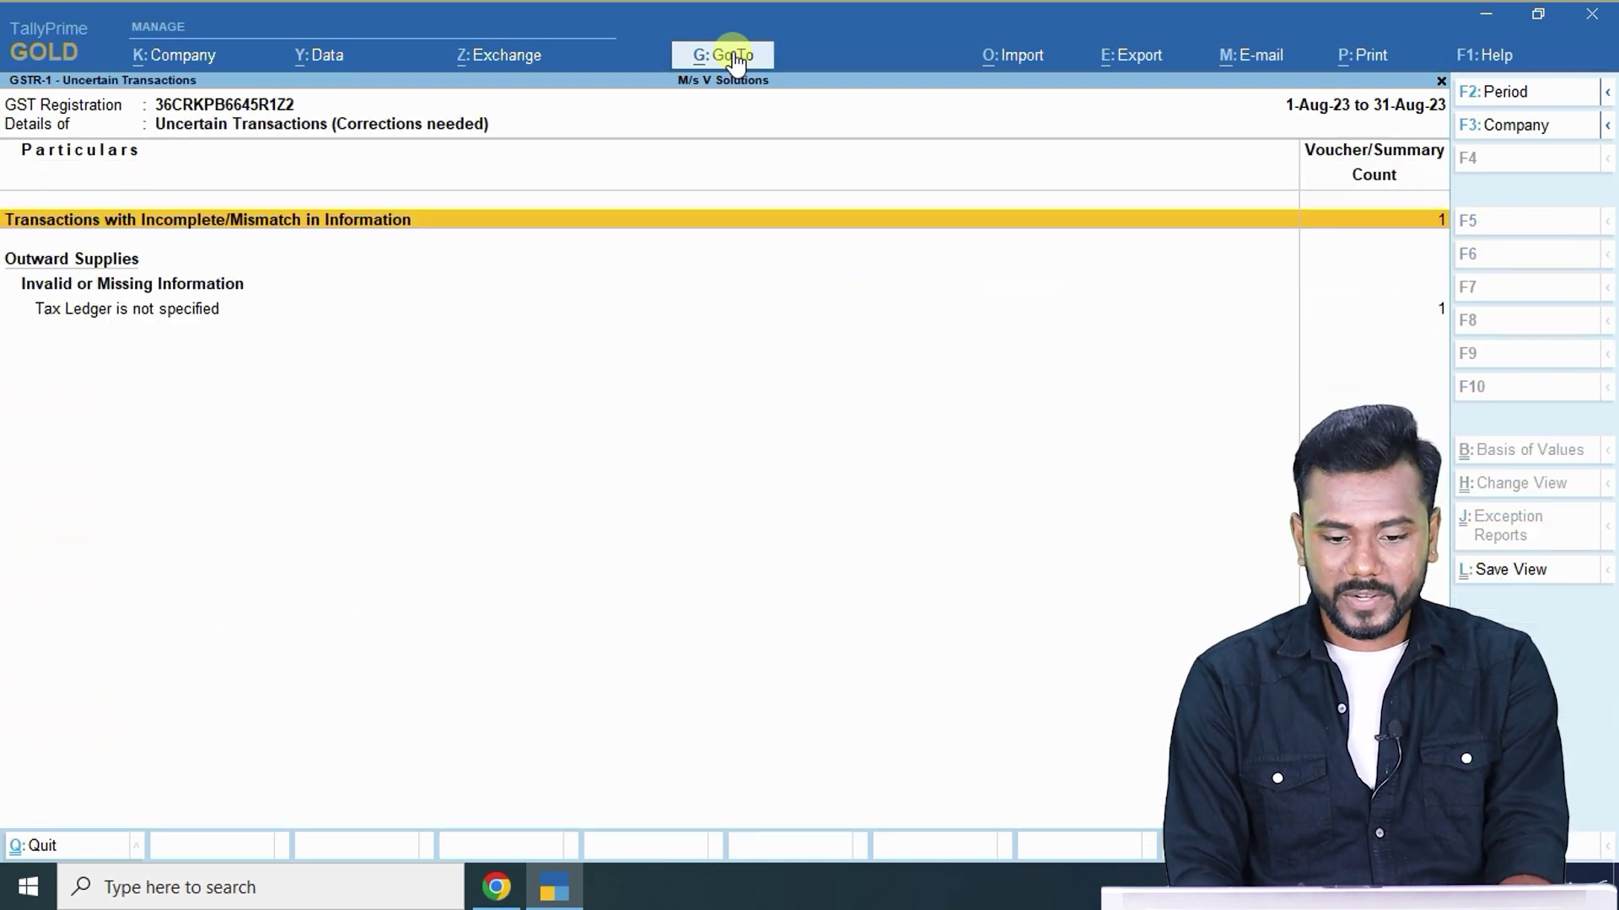
key(Down)
key(Down)
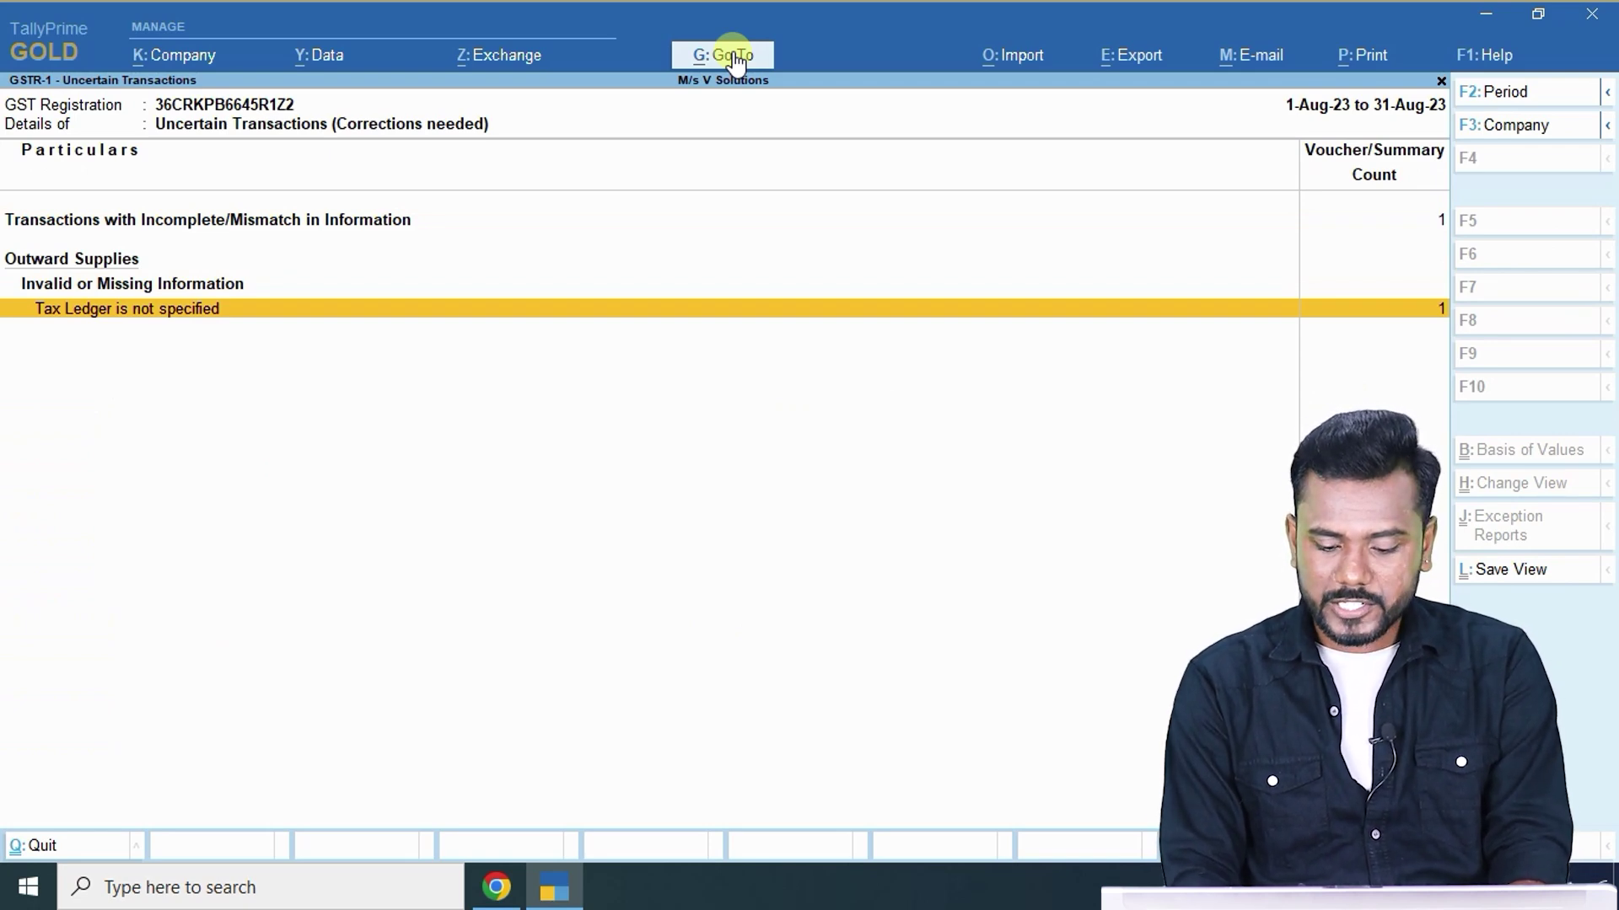
key(Return)
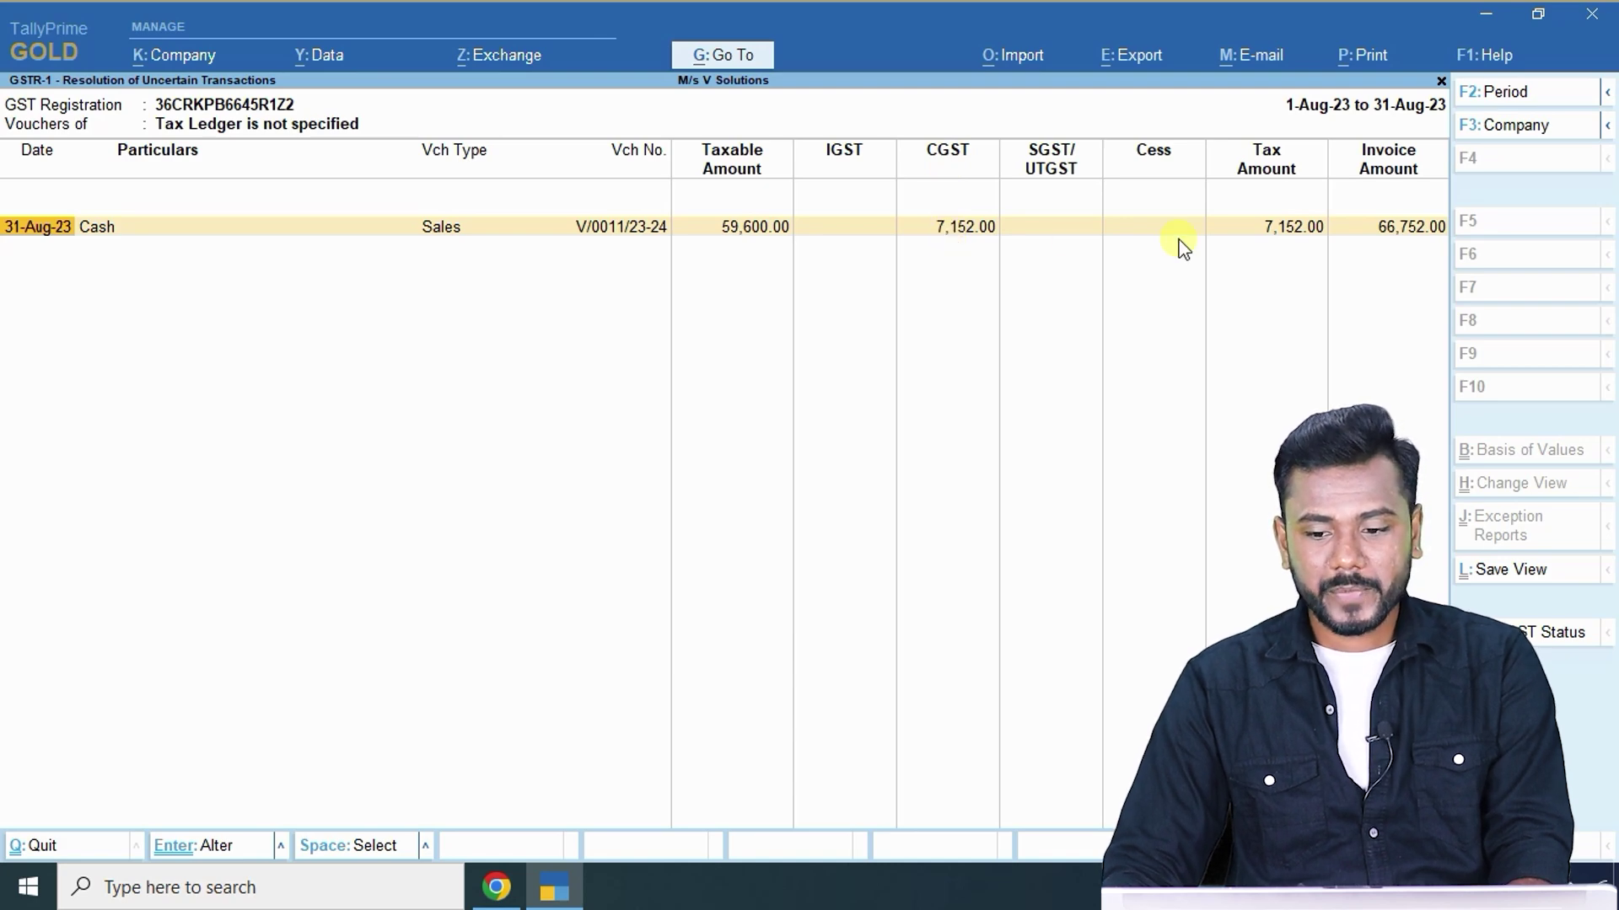
click(1046, 227)
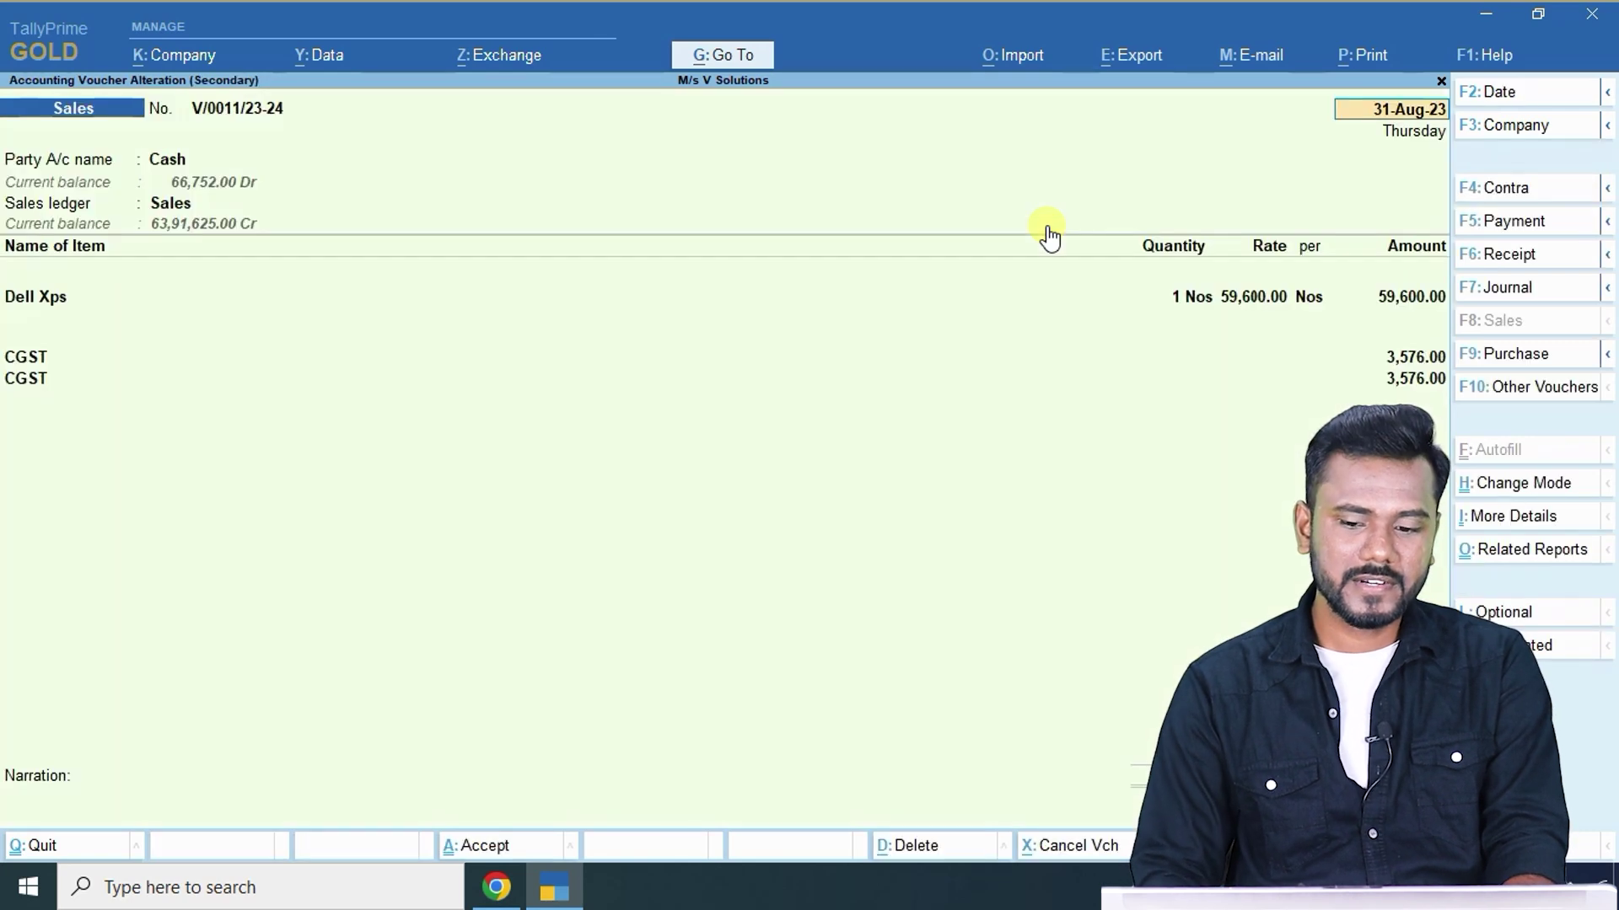
Step: Replace the voucher's second CGST line with SGST and save it
click(23, 377)
text(S)
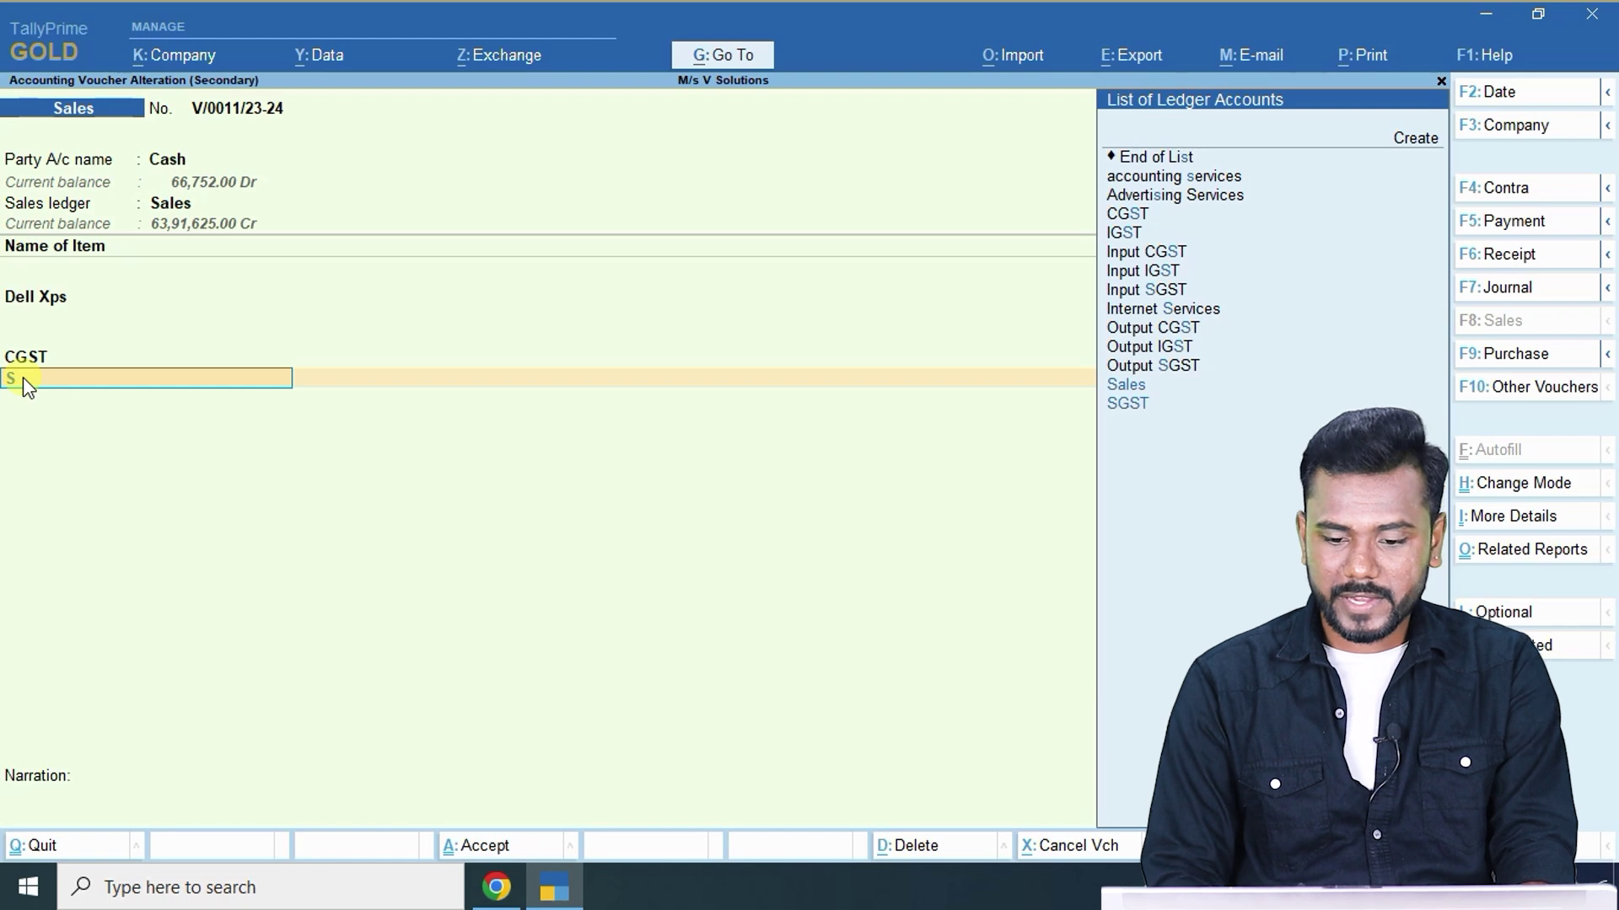
text(G)
key(Return)
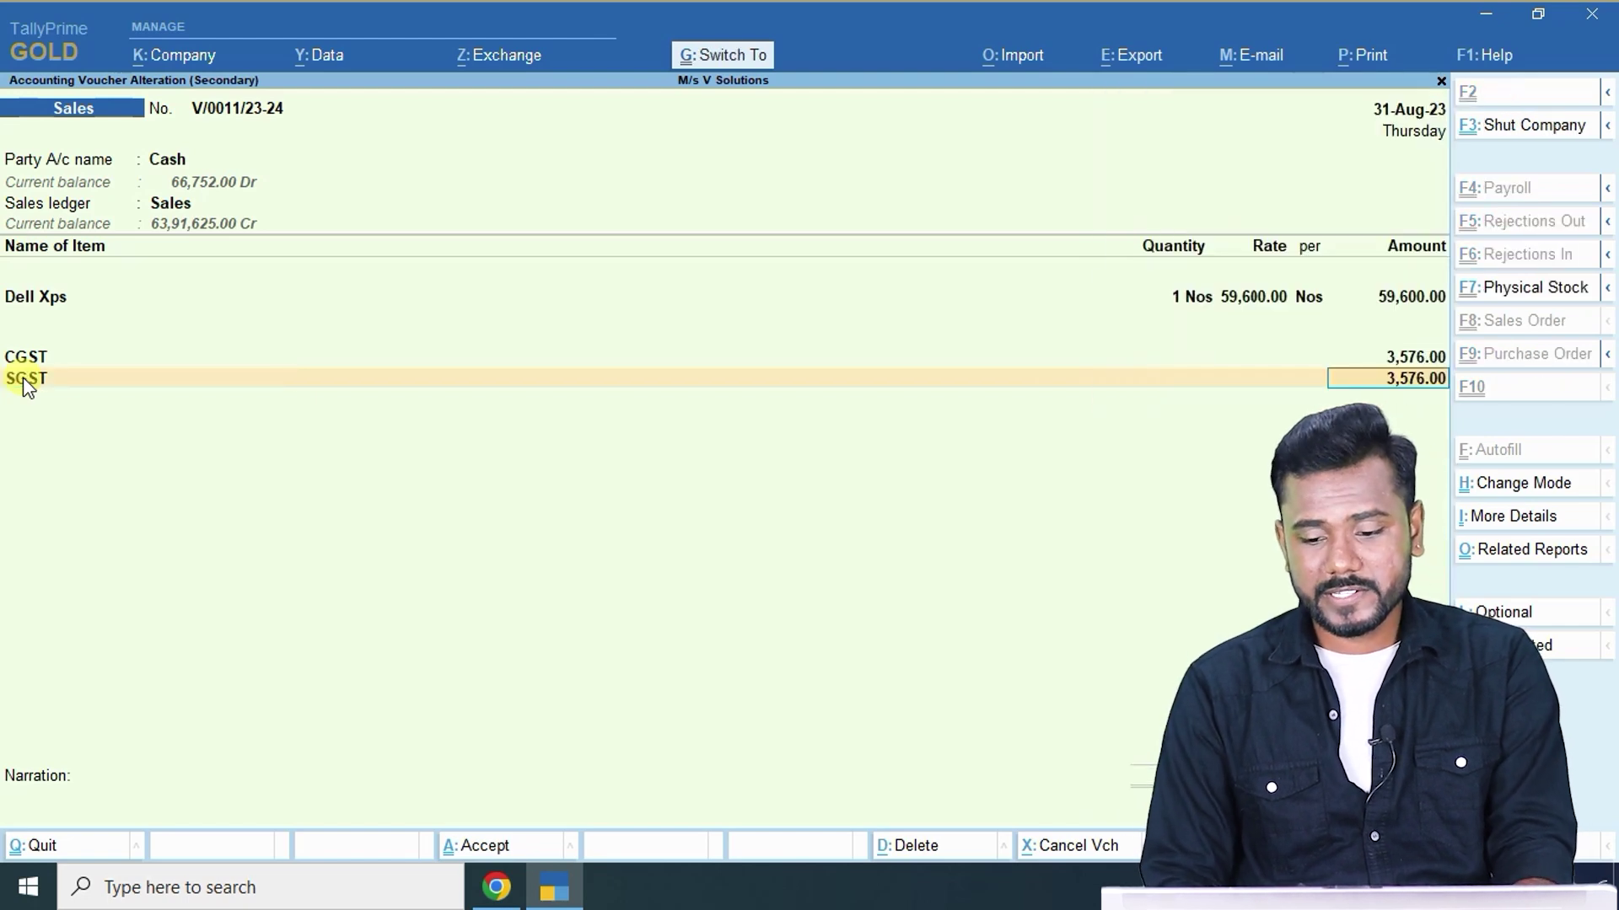
key(ctrl+a)
Step: In GSTR-1, check the uncertain count against the filing notes' zero-corrections requirement
key(Escape)
key(Escape)
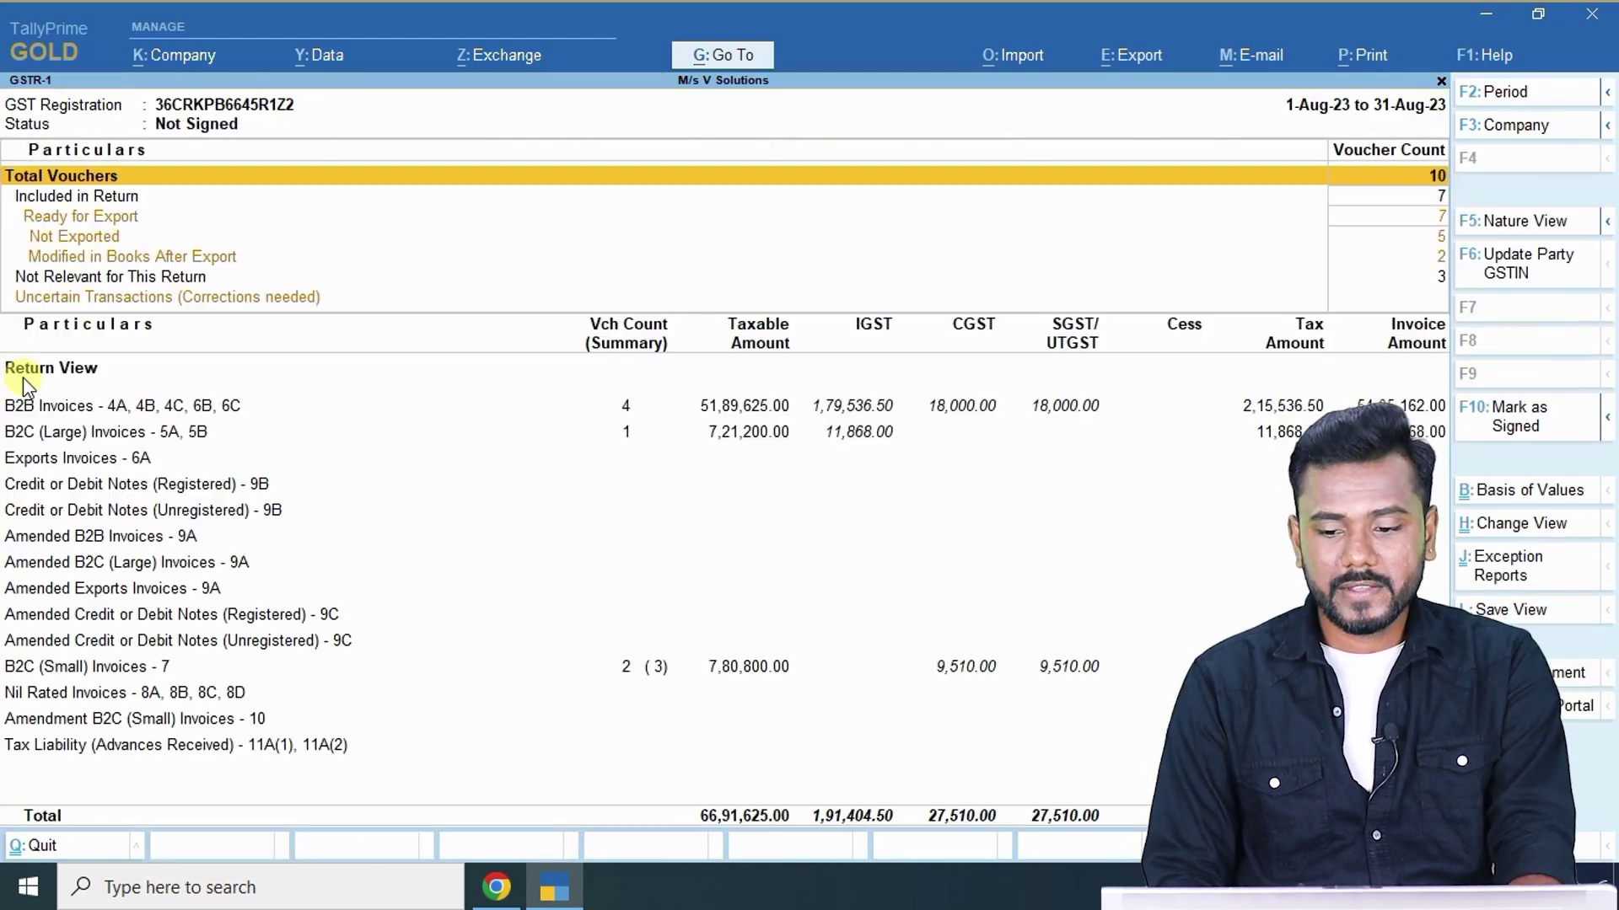
key(Down)
key(Down)
key(Down)
key(Down)
key(Down)
key(Down)
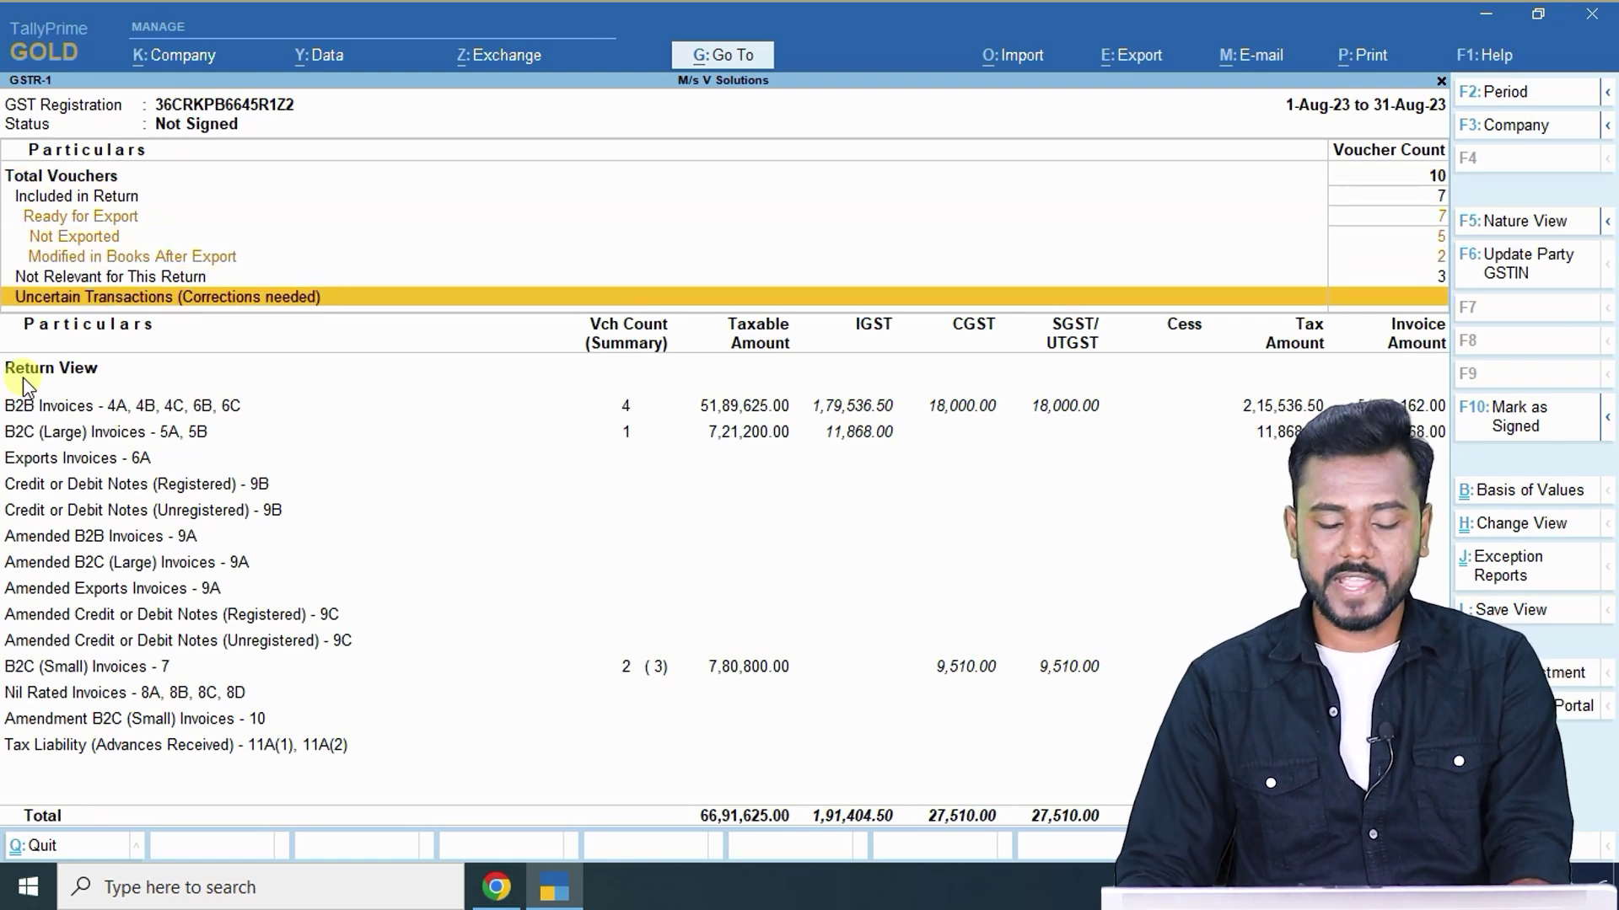
key(alt+Tab)
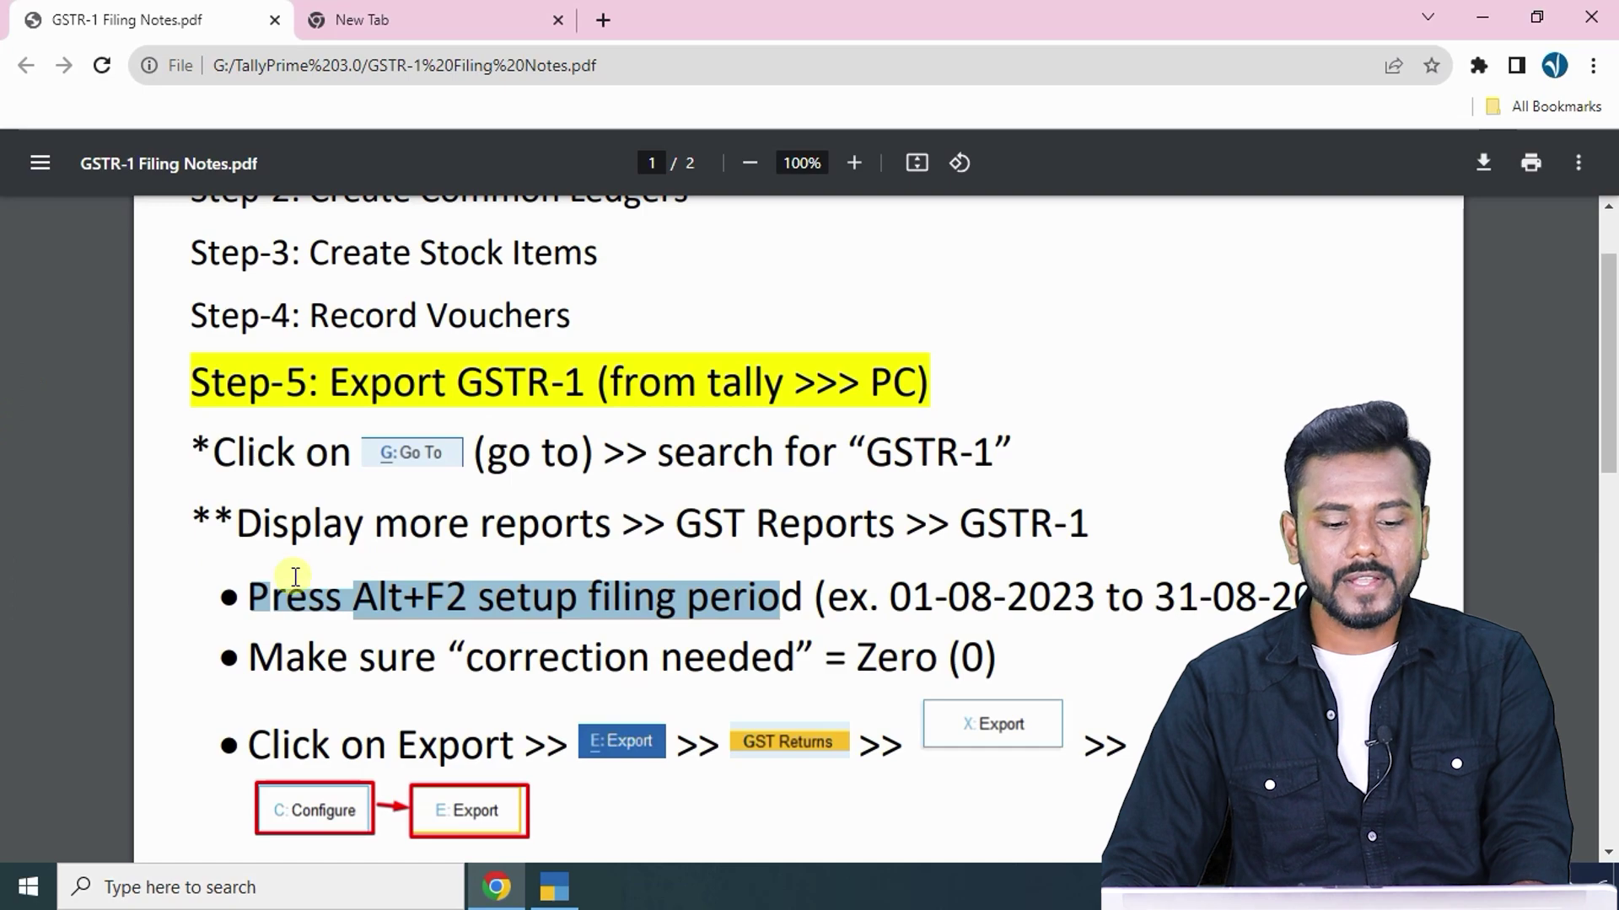
drag(250, 657, 986, 666)
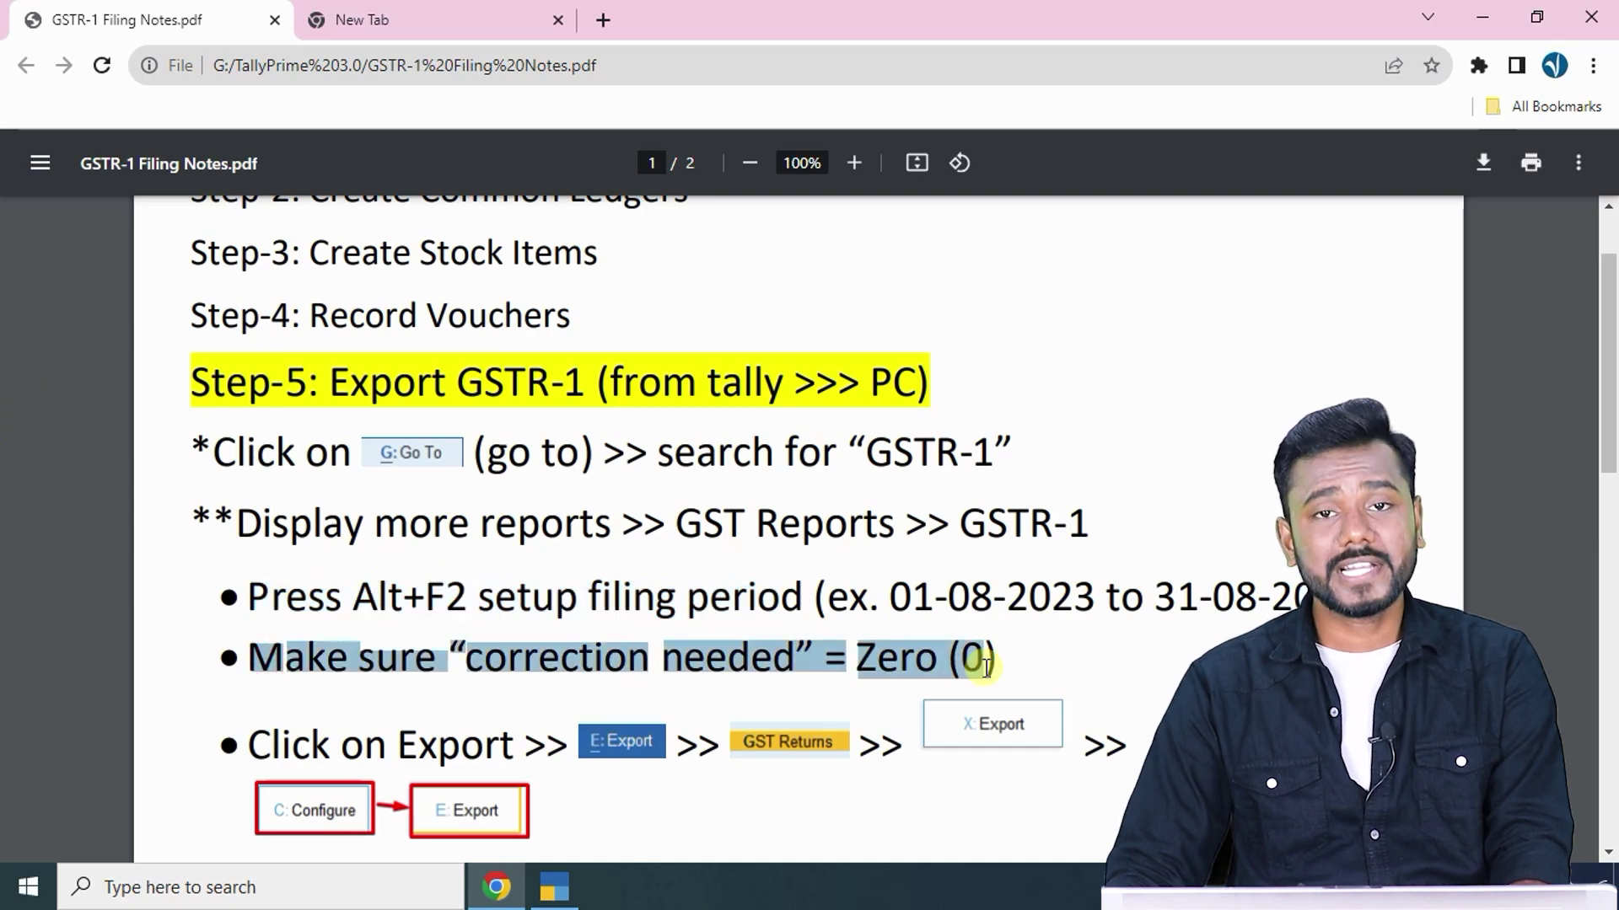
key(alt+Tab)
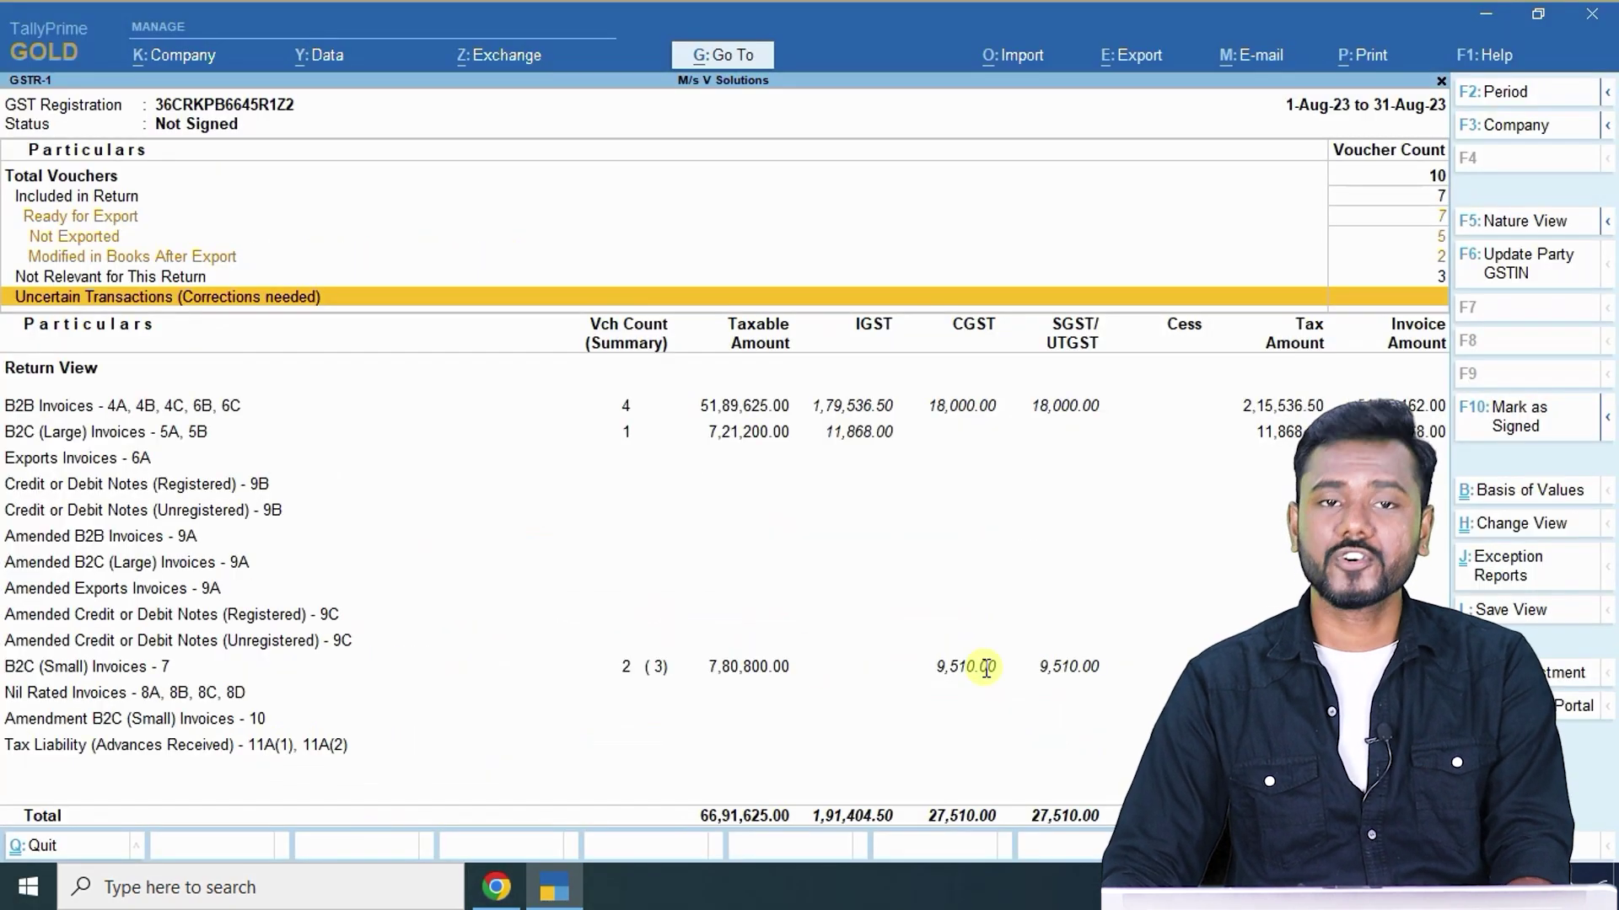
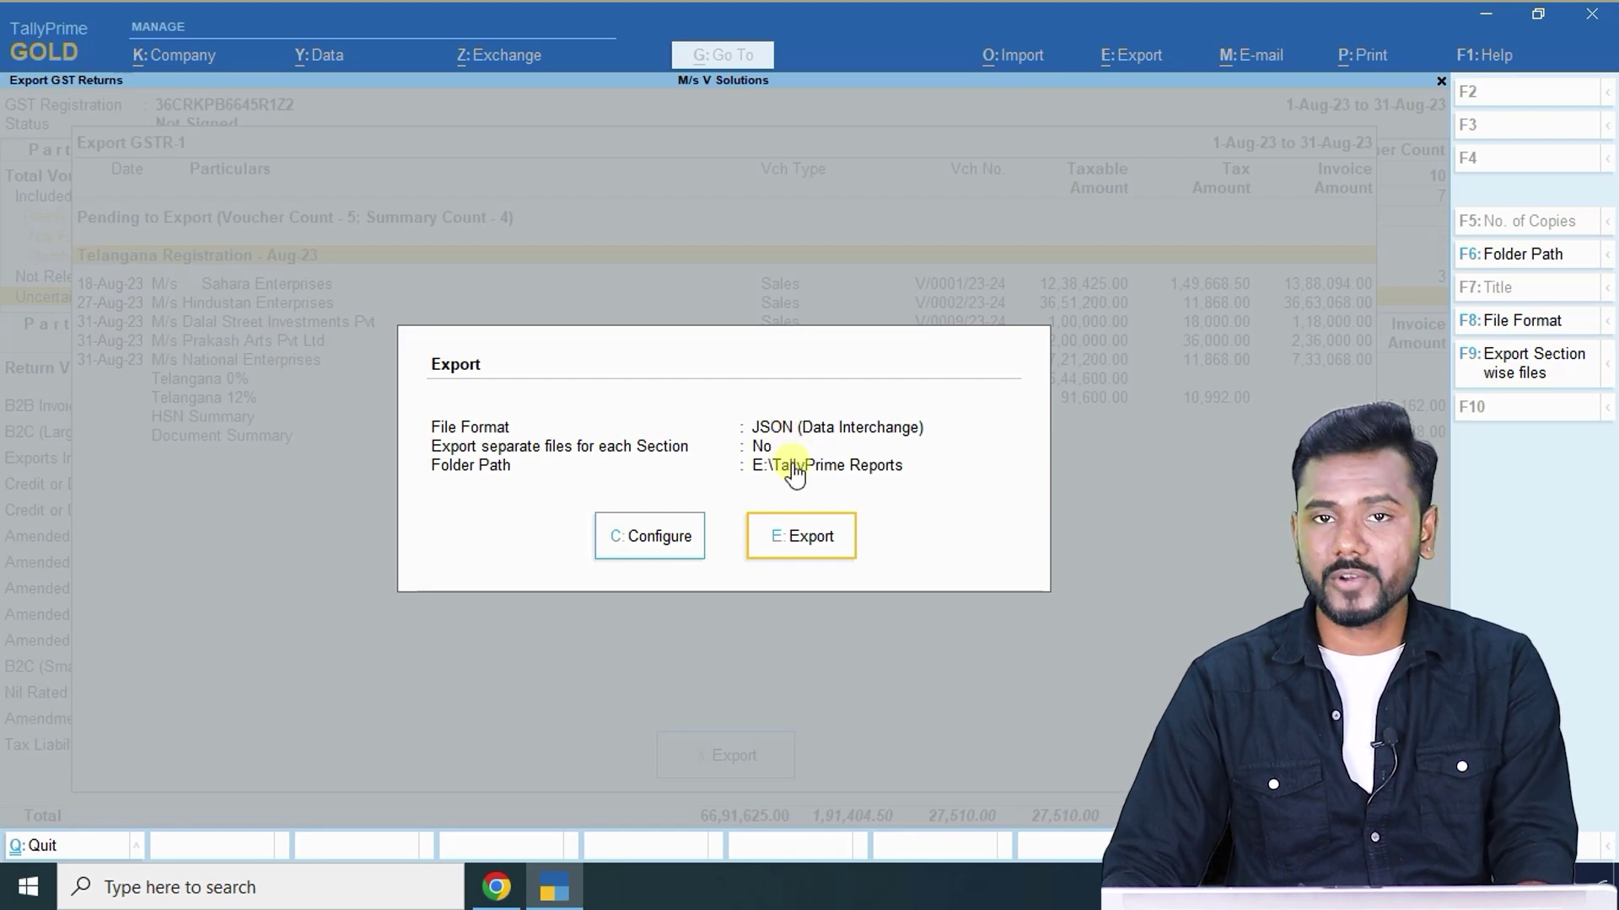
click(656, 549)
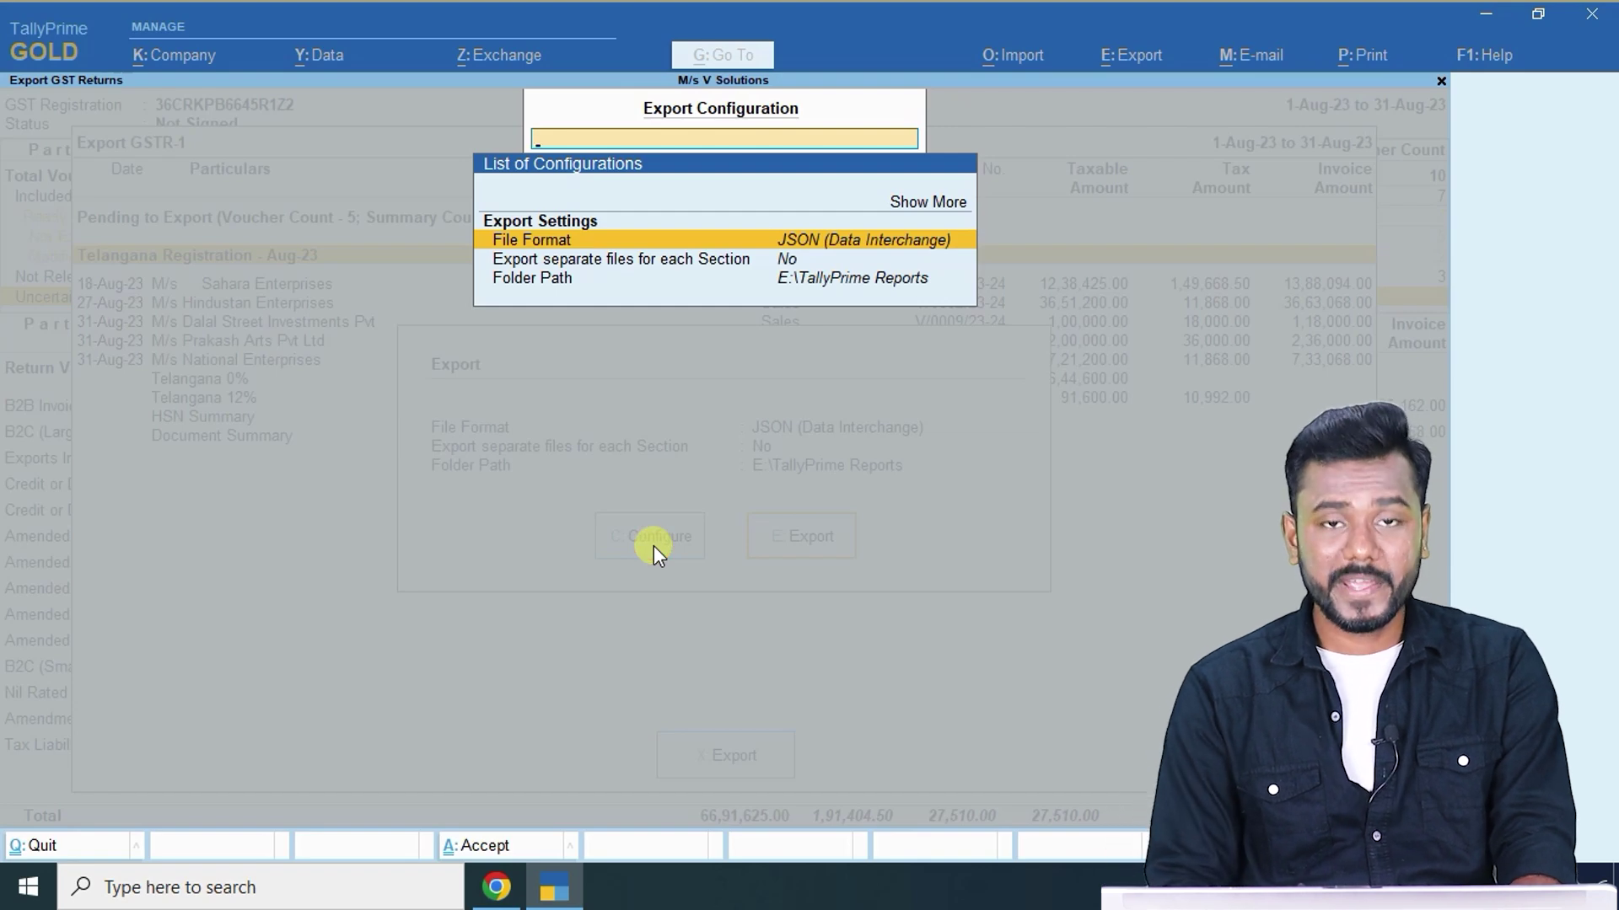
key(Return)
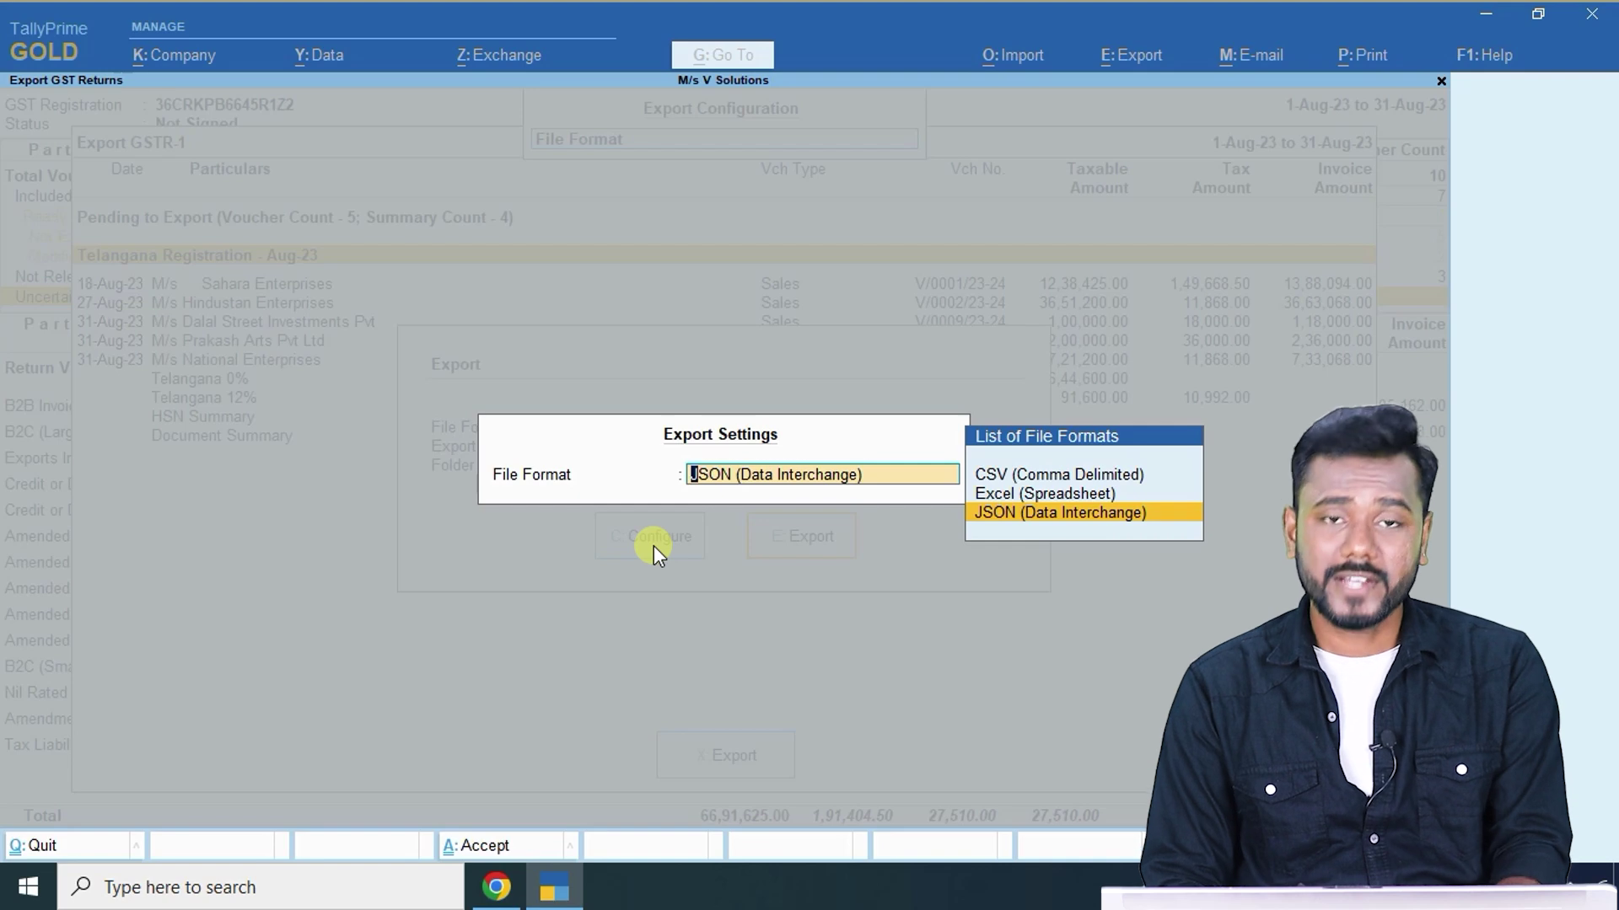
key(Up)
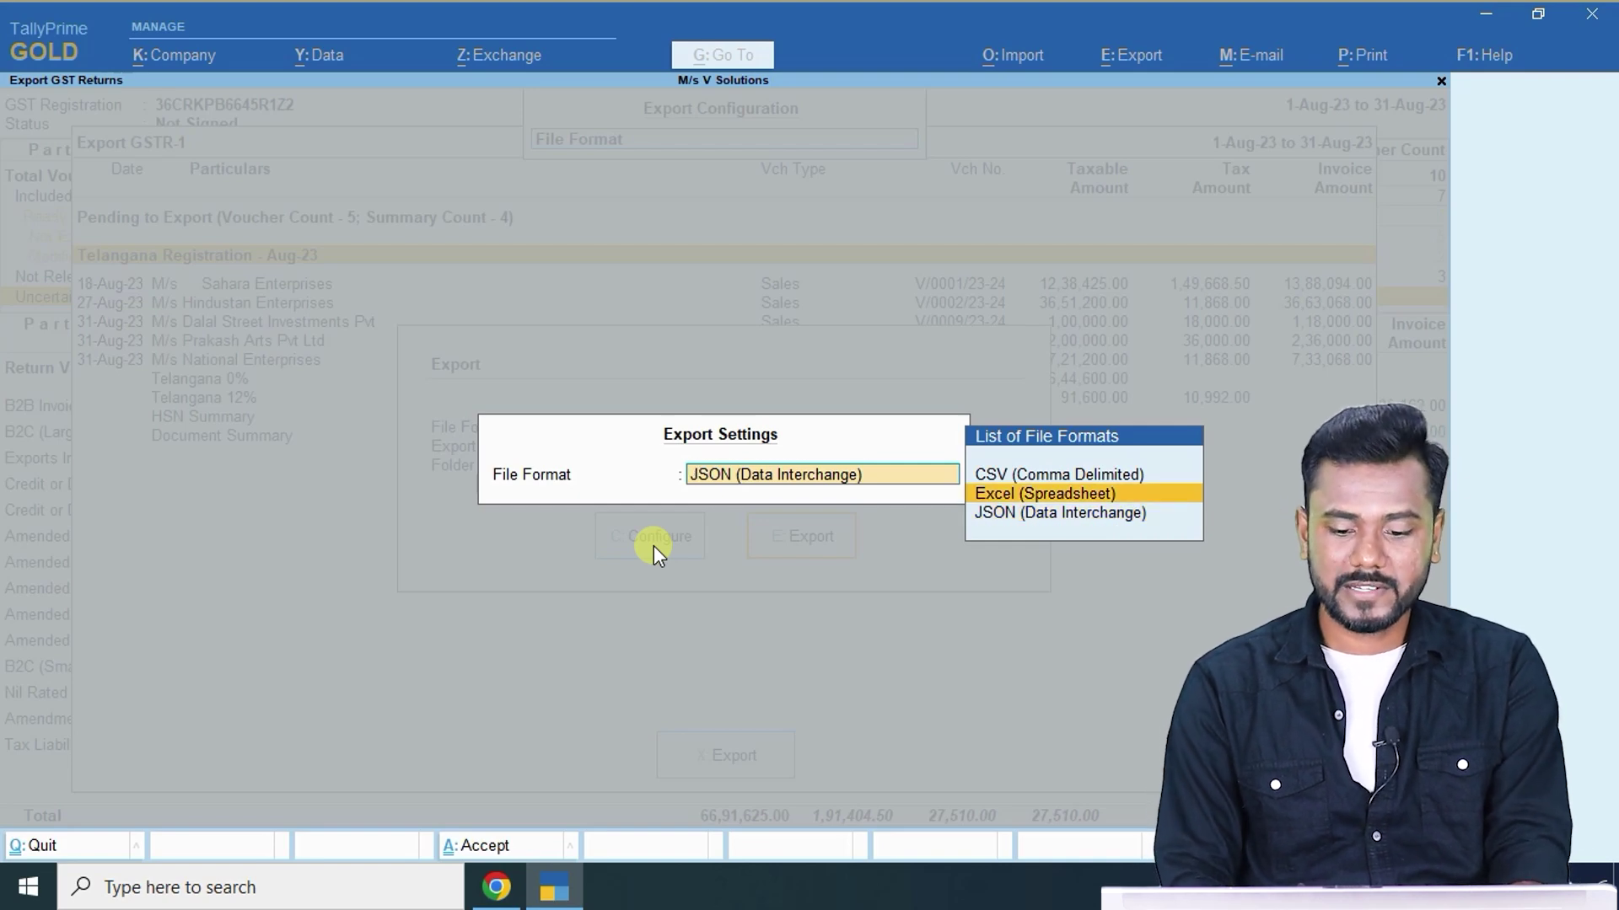
key(Down)
key(Return)
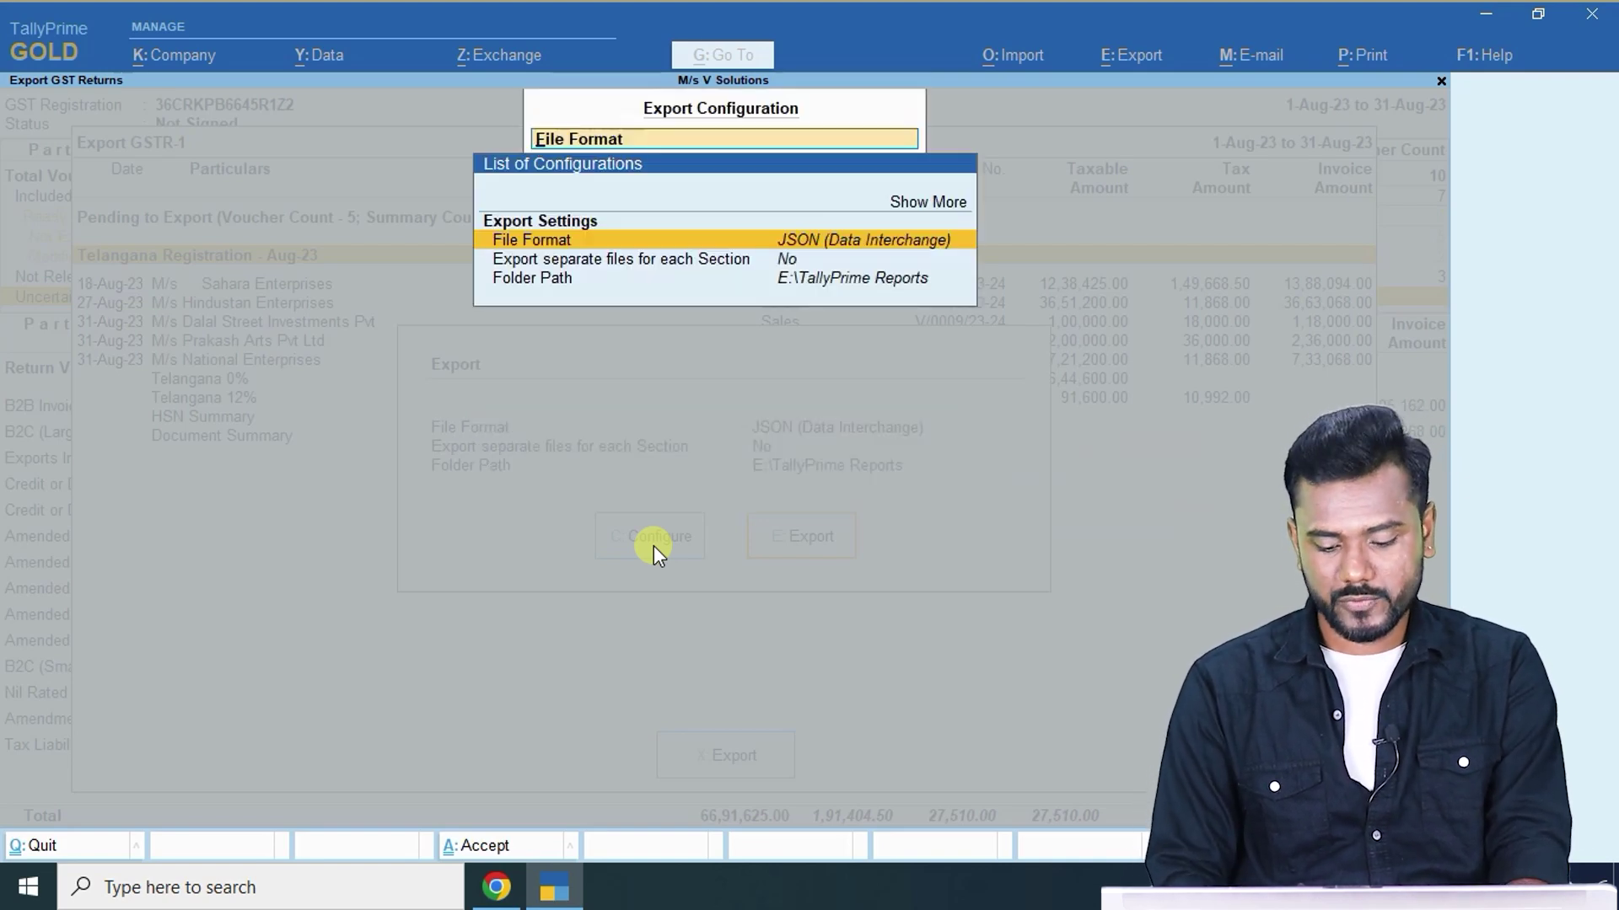
key(Down)
key(Down)
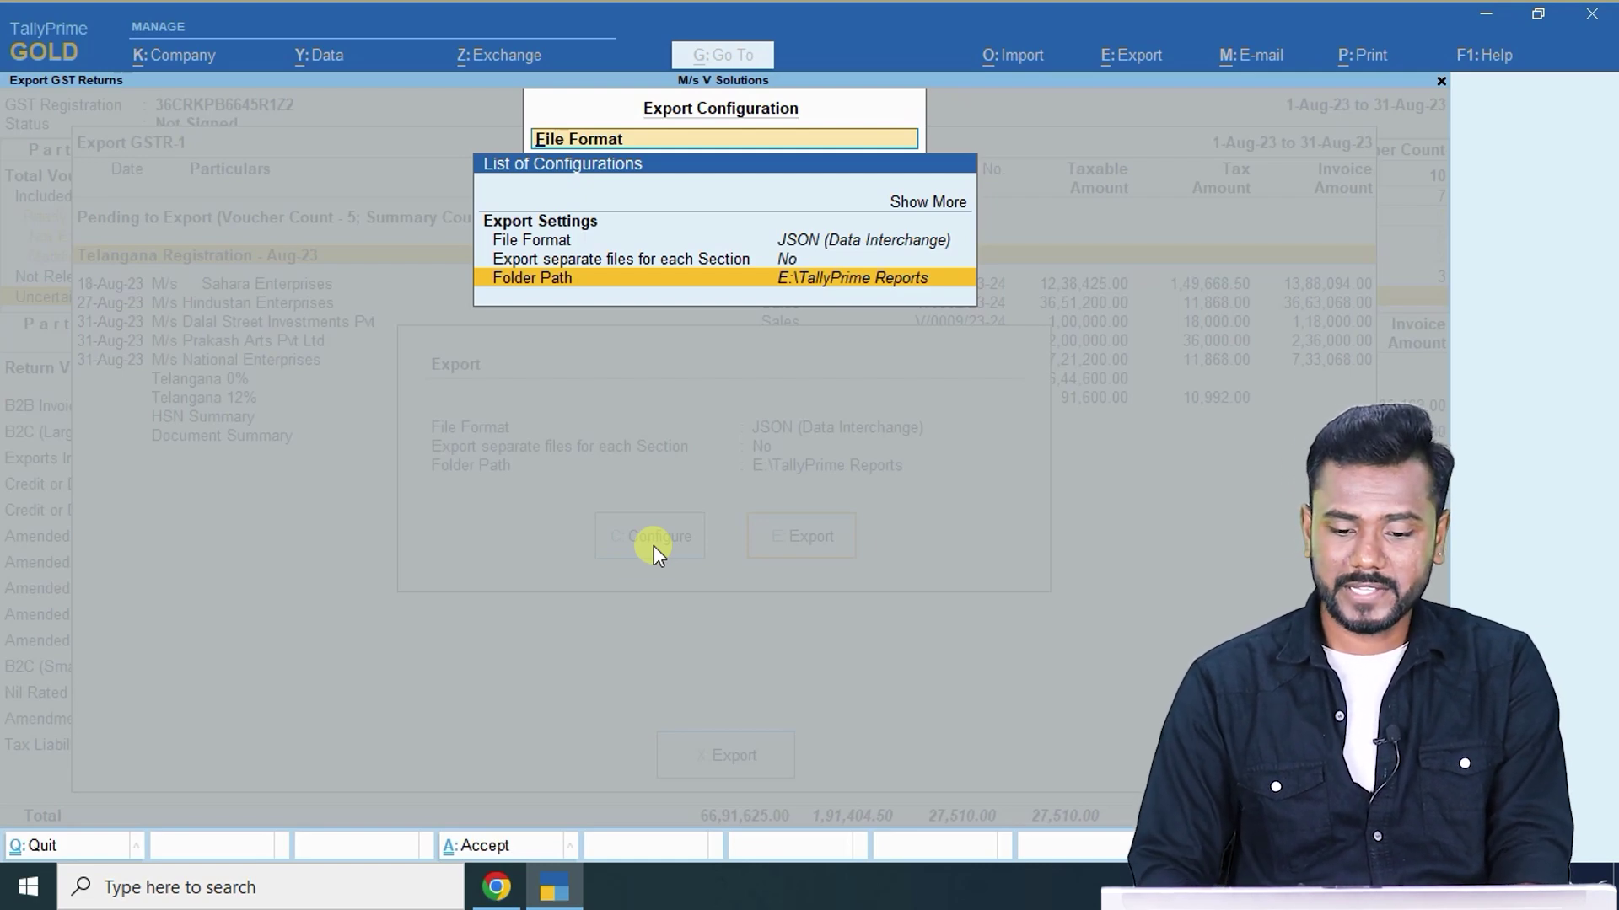
key(Return)
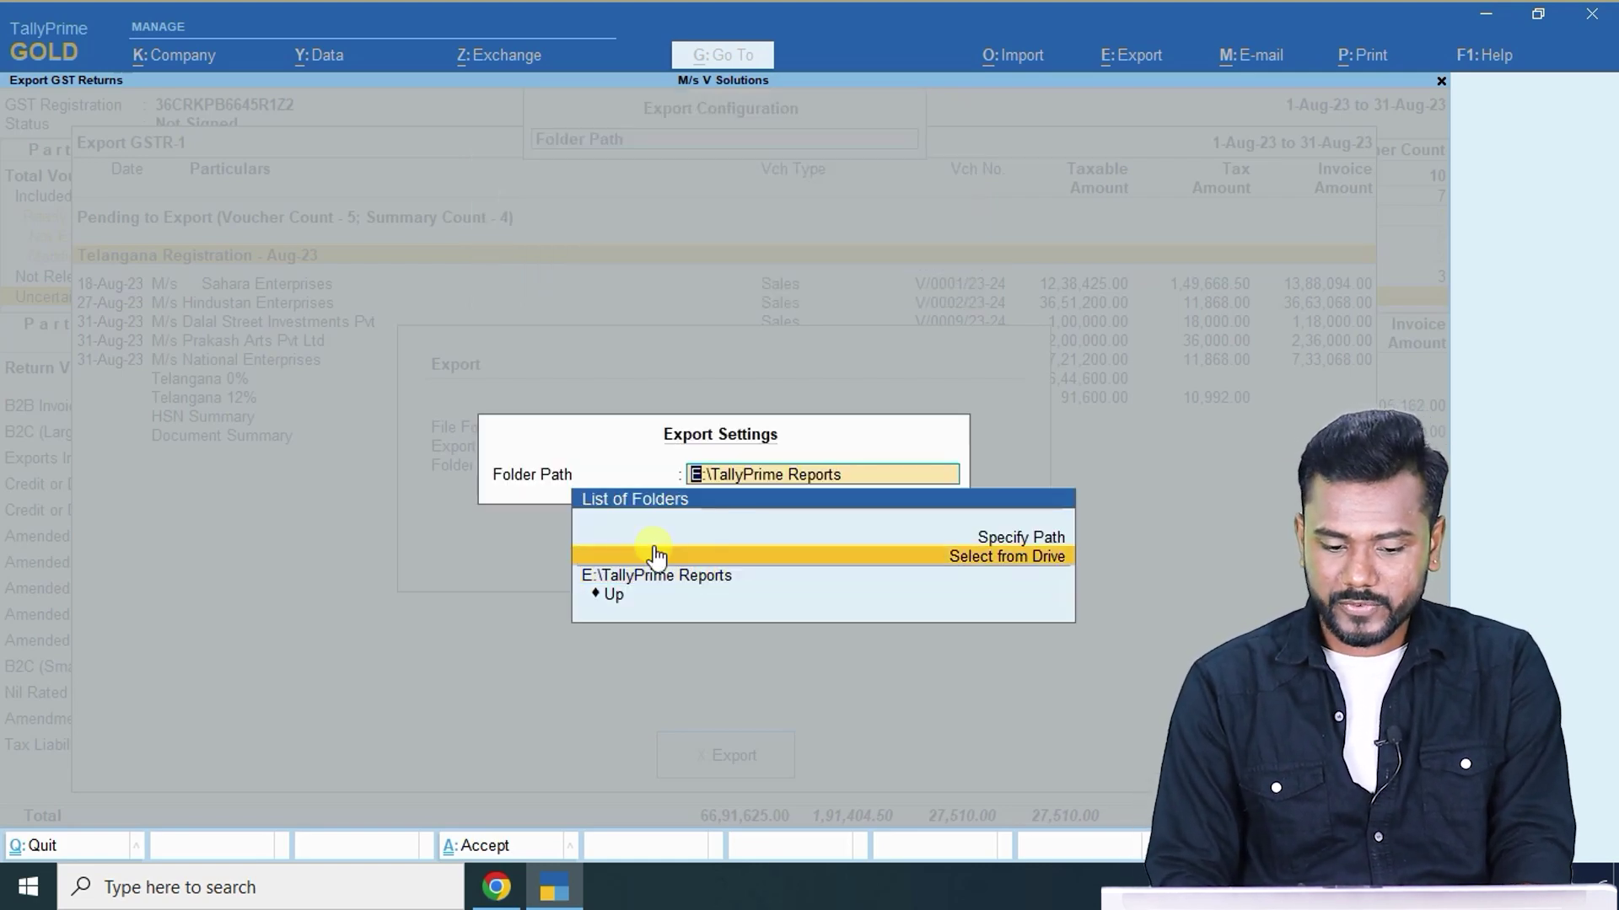
click(656, 557)
key(Down)
key(Down)
key(Down)
key(Down)
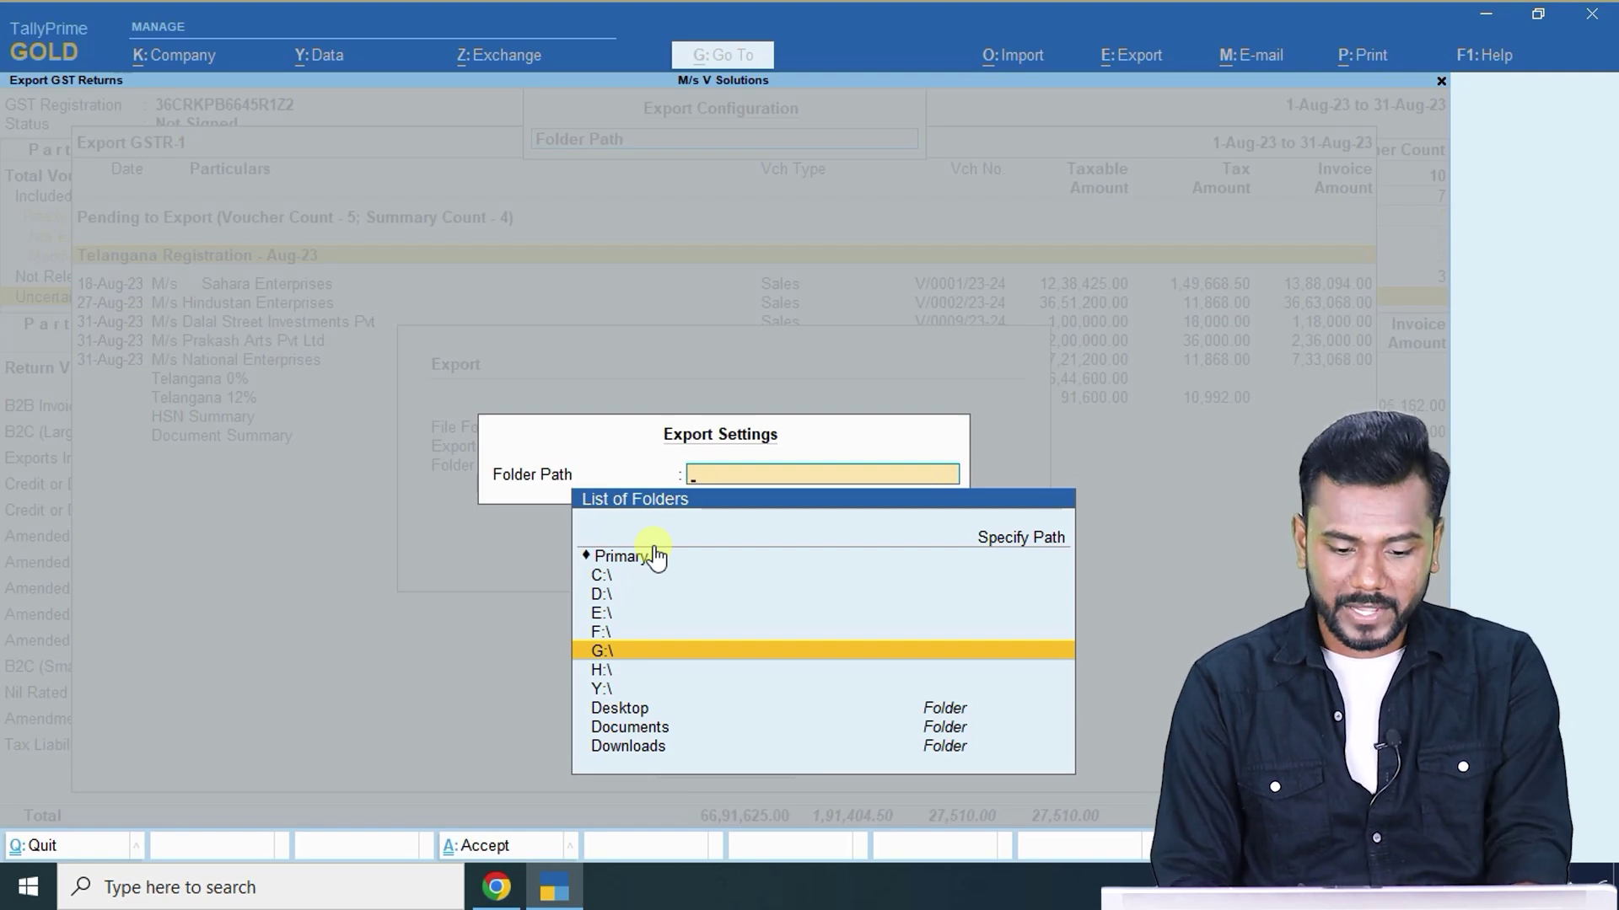
key(Down)
key(Down)
key(Down)
key(Up)
key(Up)
key(Up)
key(Up)
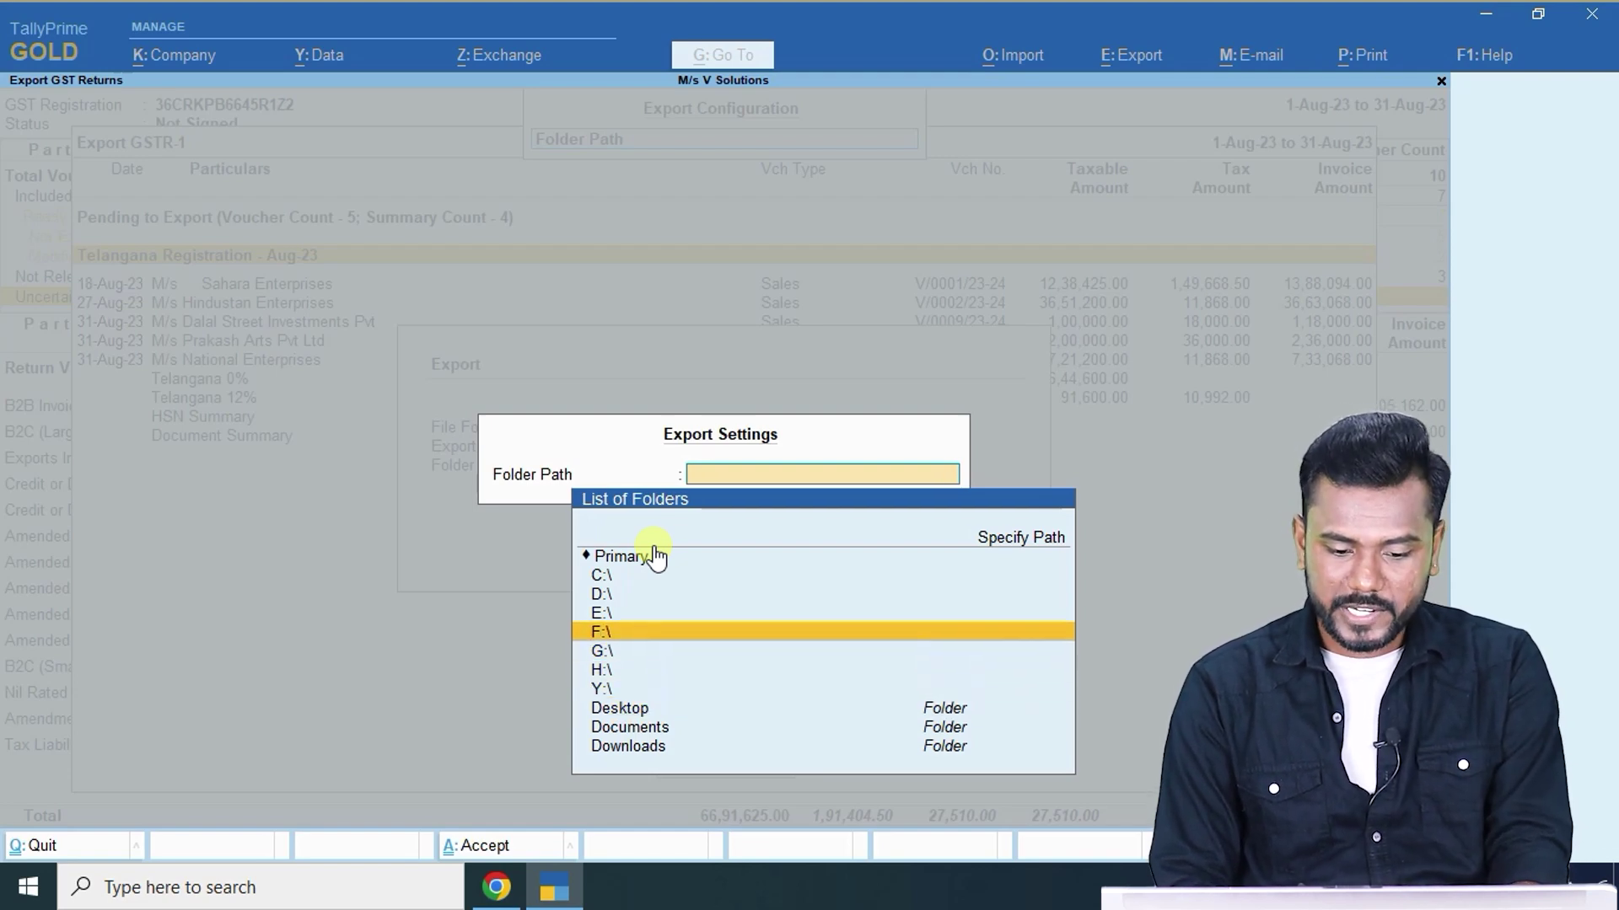
key(Up)
key(Return)
key(Down)
key(Down)
key(Down)
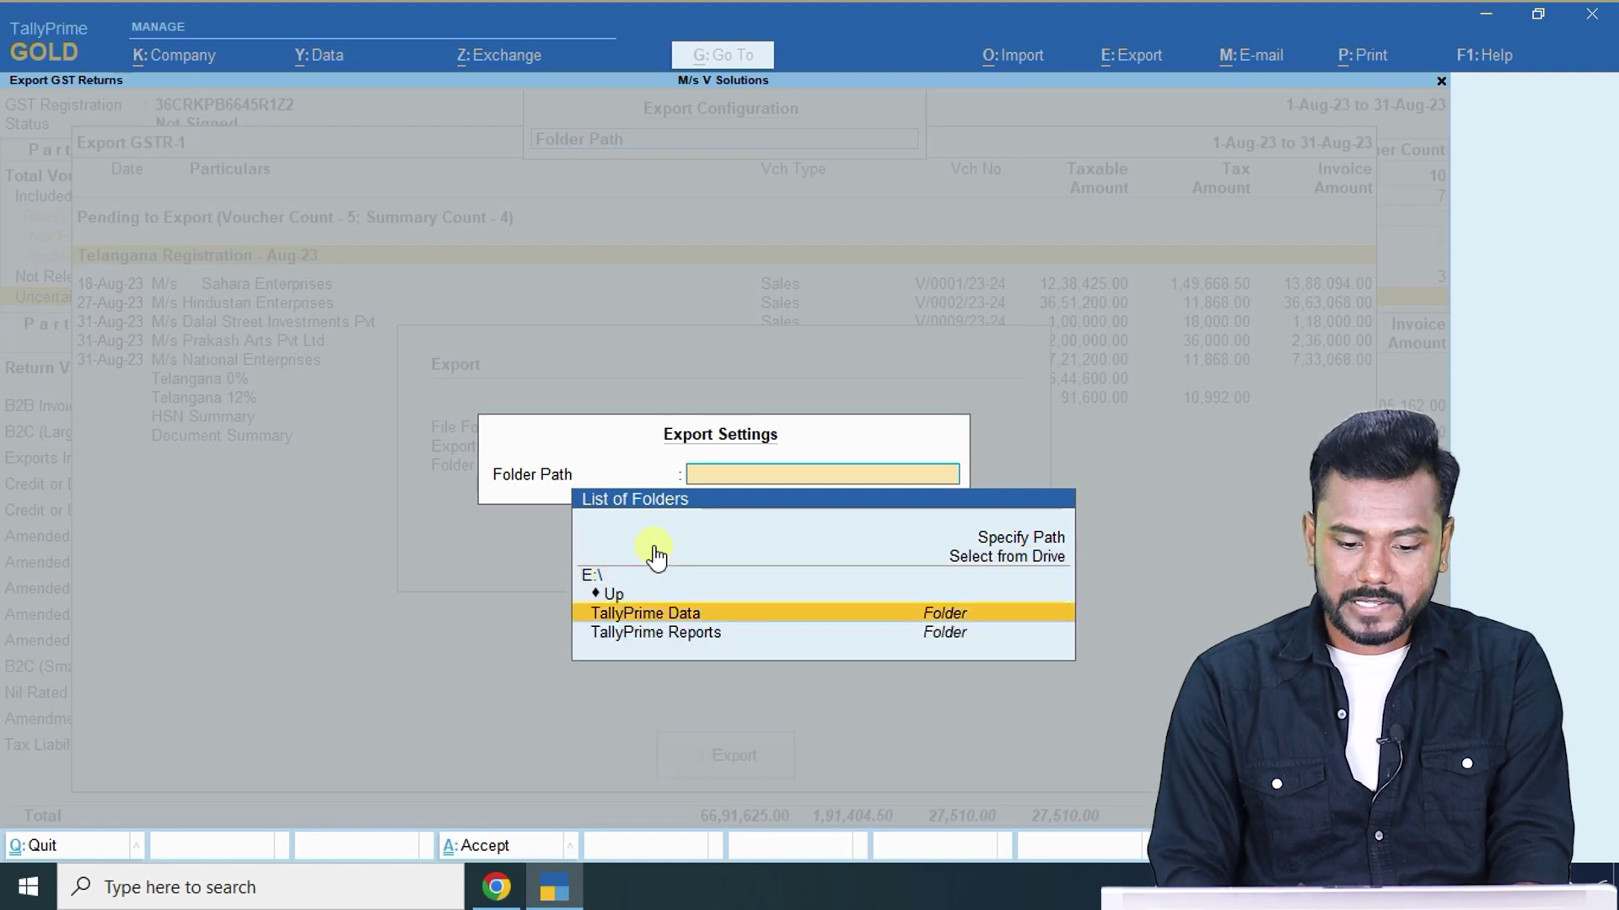
key(Return)
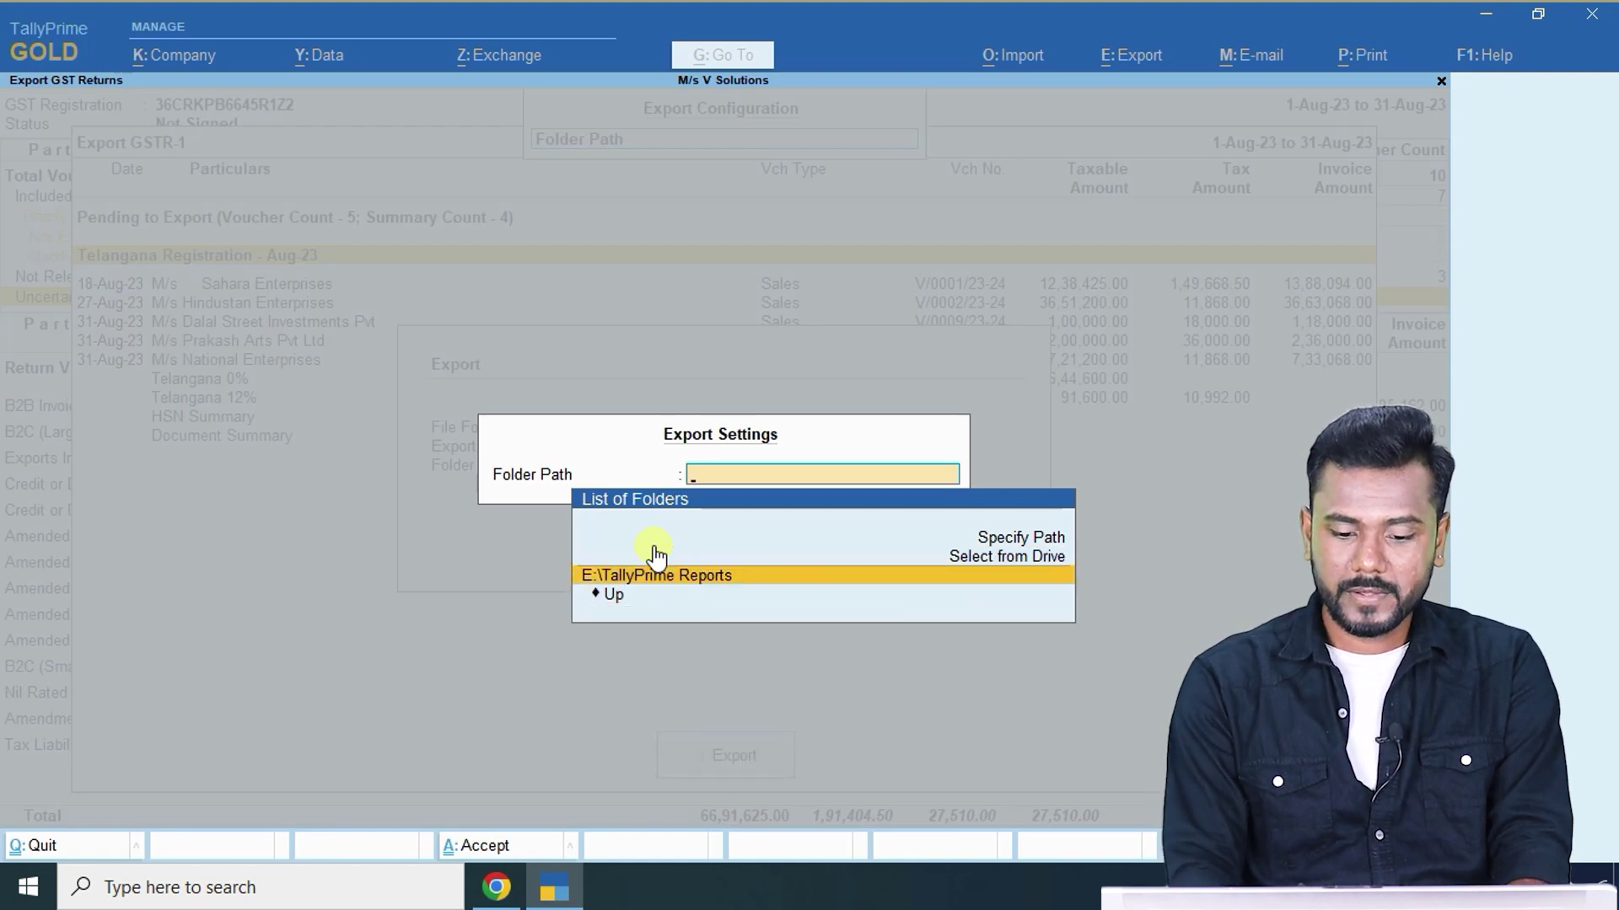
key(Return)
key(ctrl+a)
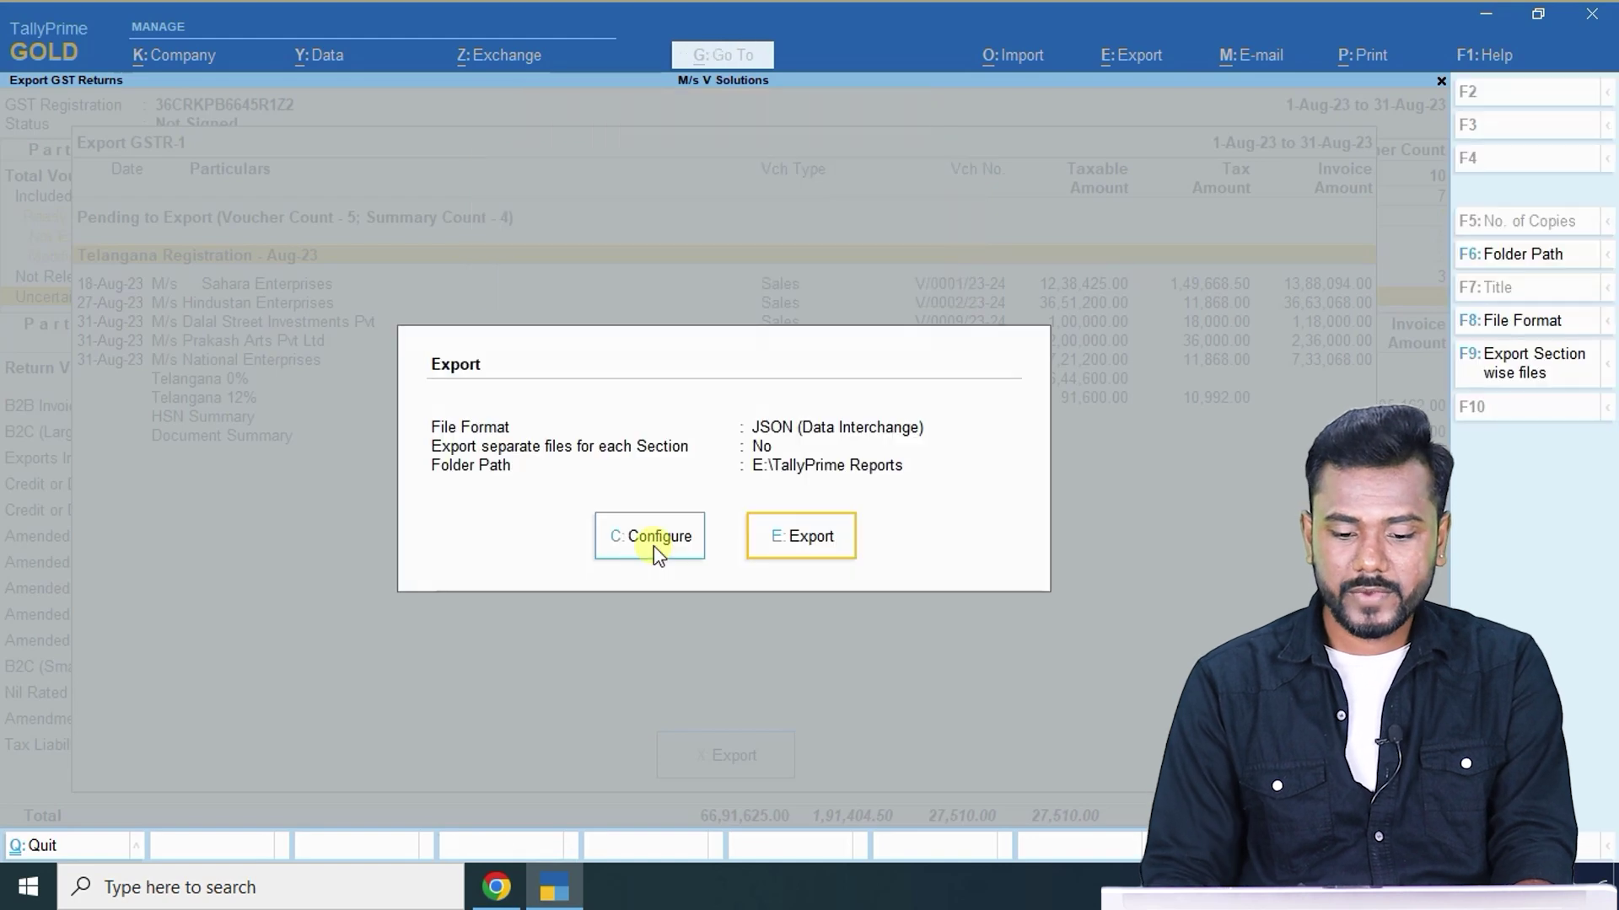
Step: Export the August GSTR-1 as JSON to E:\TallyPrime Reports, then minimize Explorer
click(810, 537)
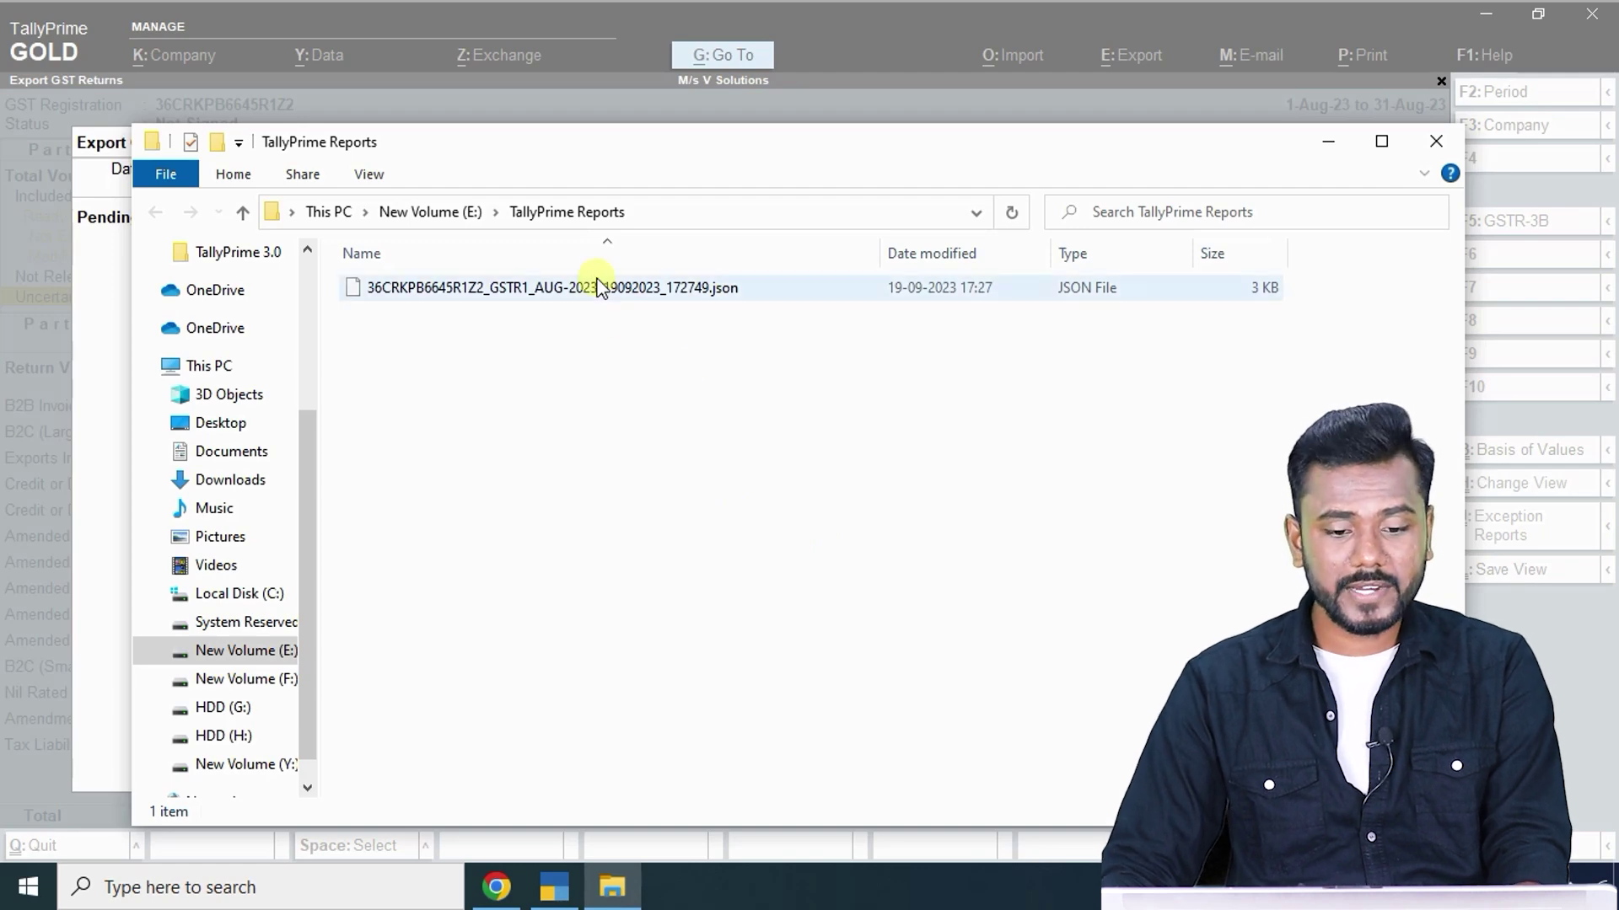
click(1327, 141)
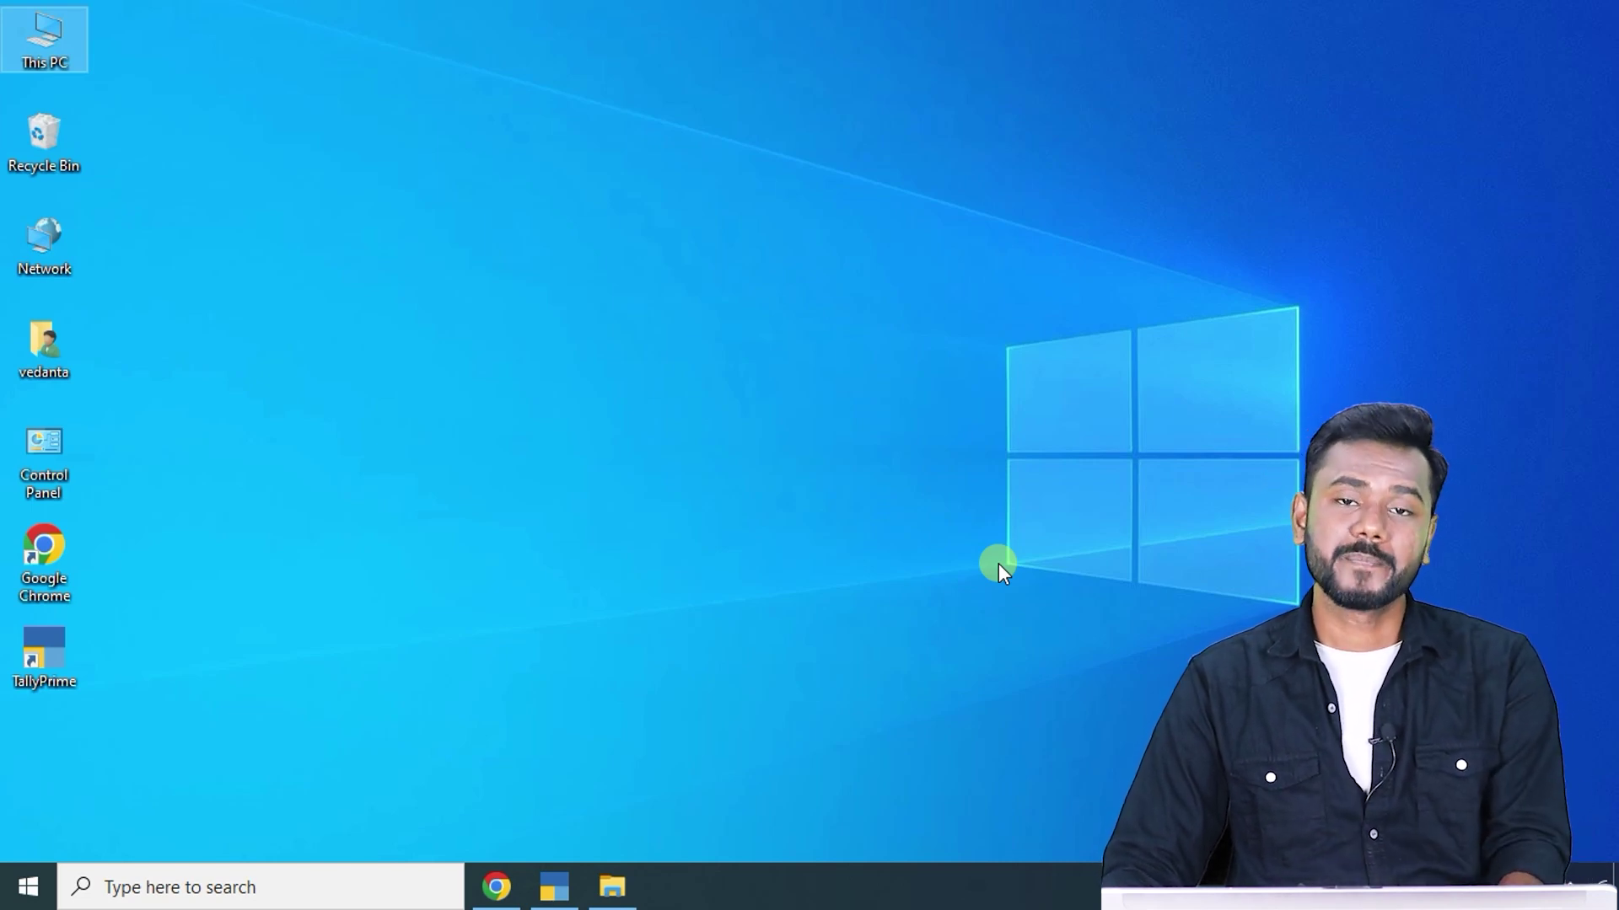
Step: Back in TallyPrime, reopen the GST Returns export to confirm 0 vouchers pending
click(578, 870)
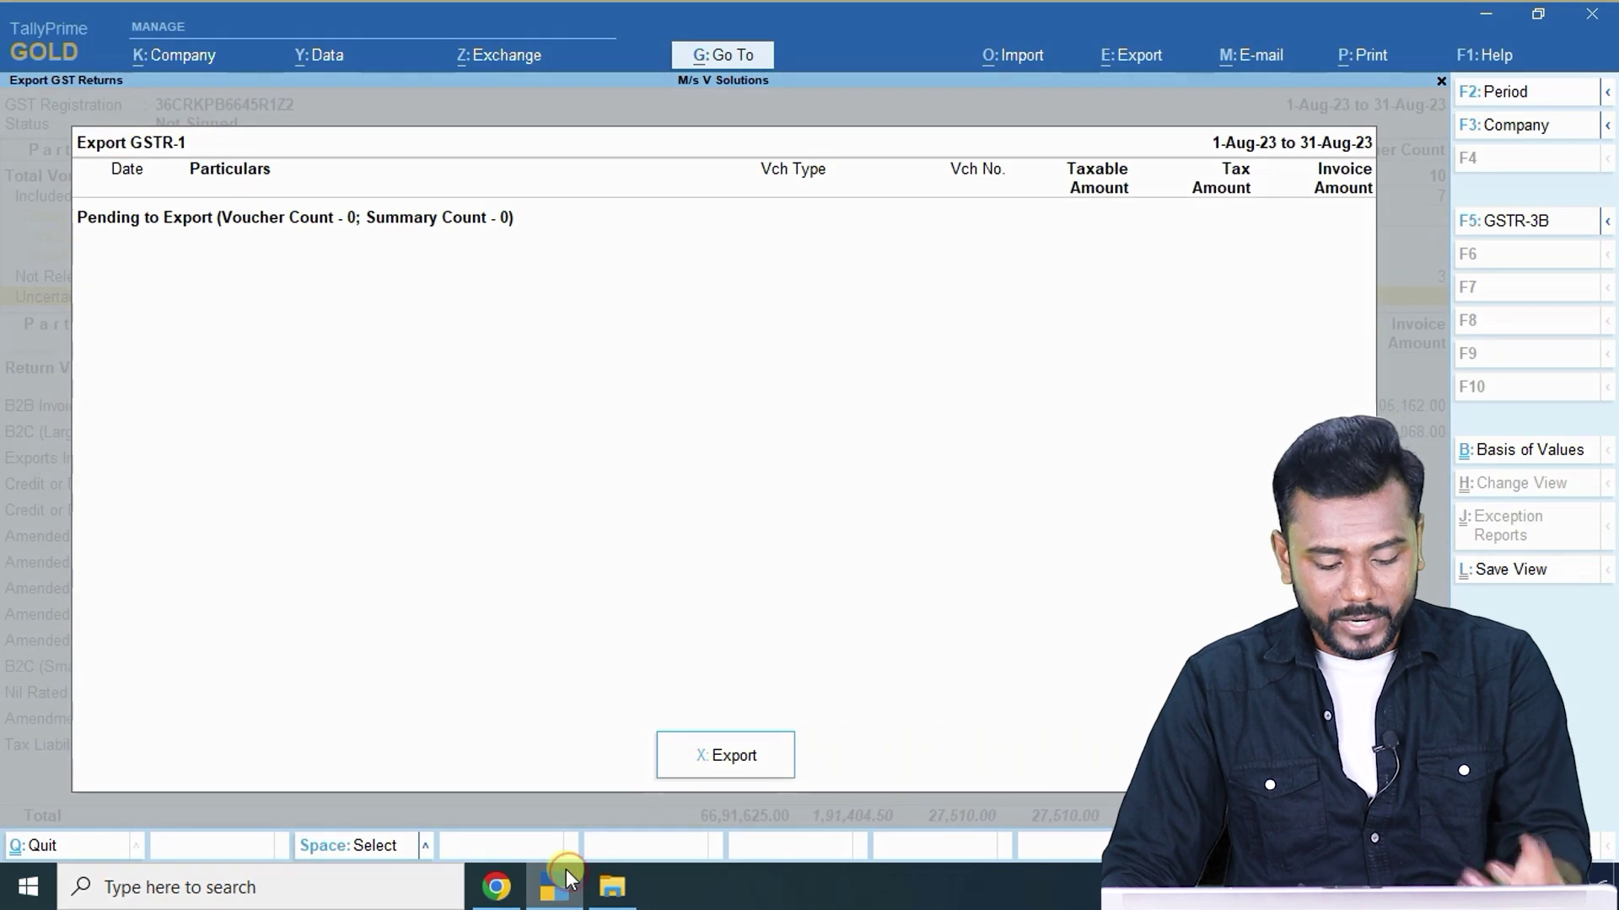
click(678, 757)
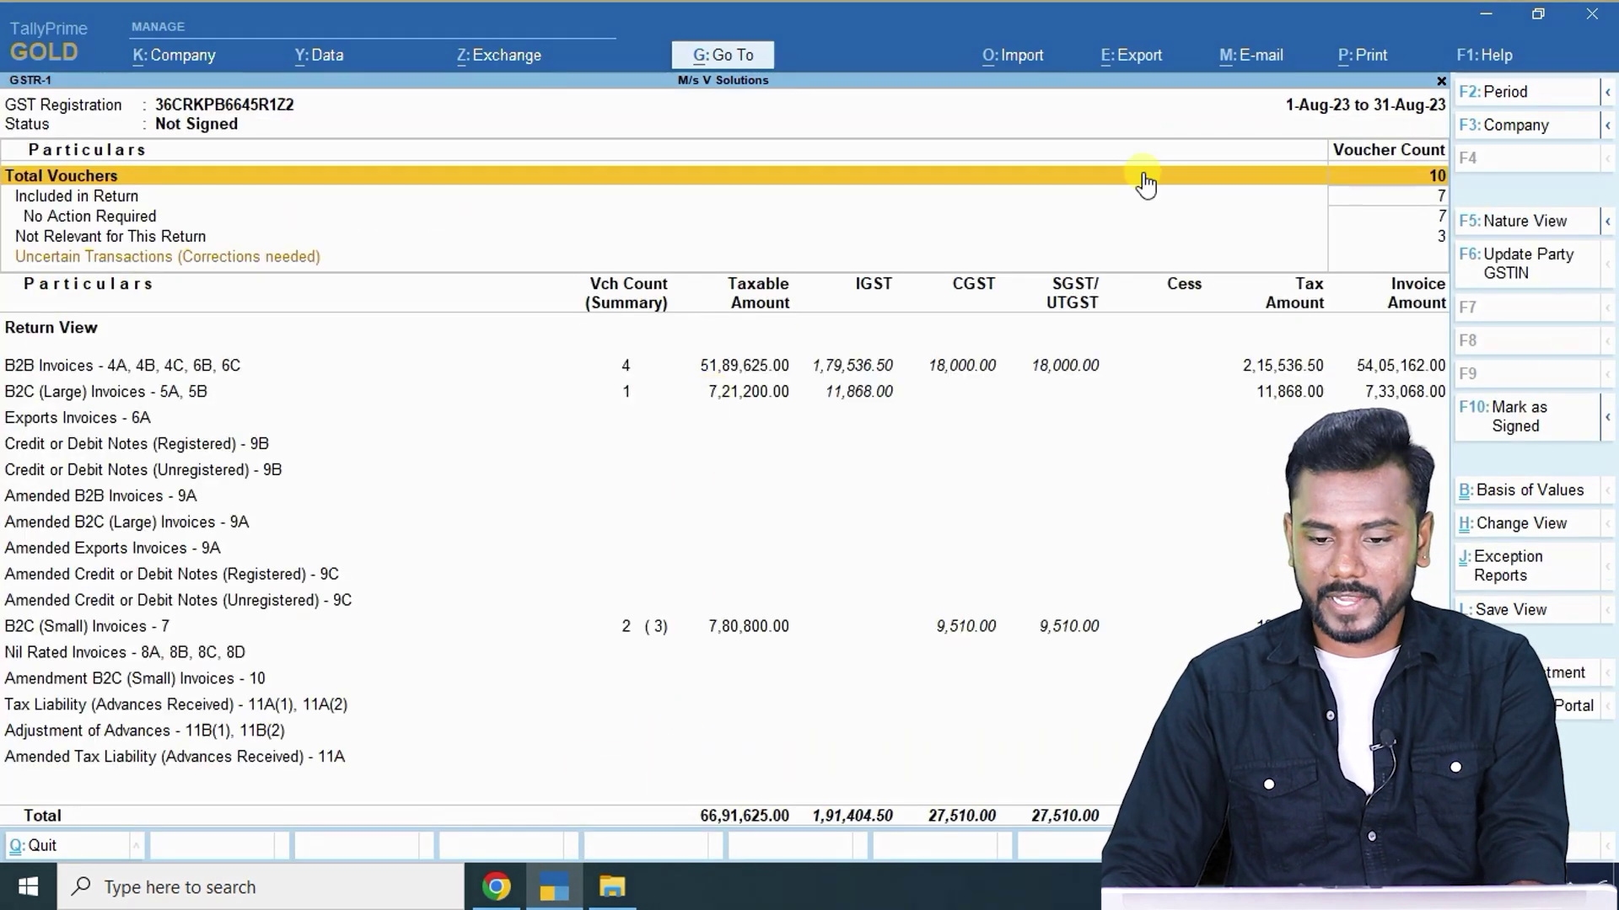
click(1149, 59)
key(Down)
key(Down)
key(Down)
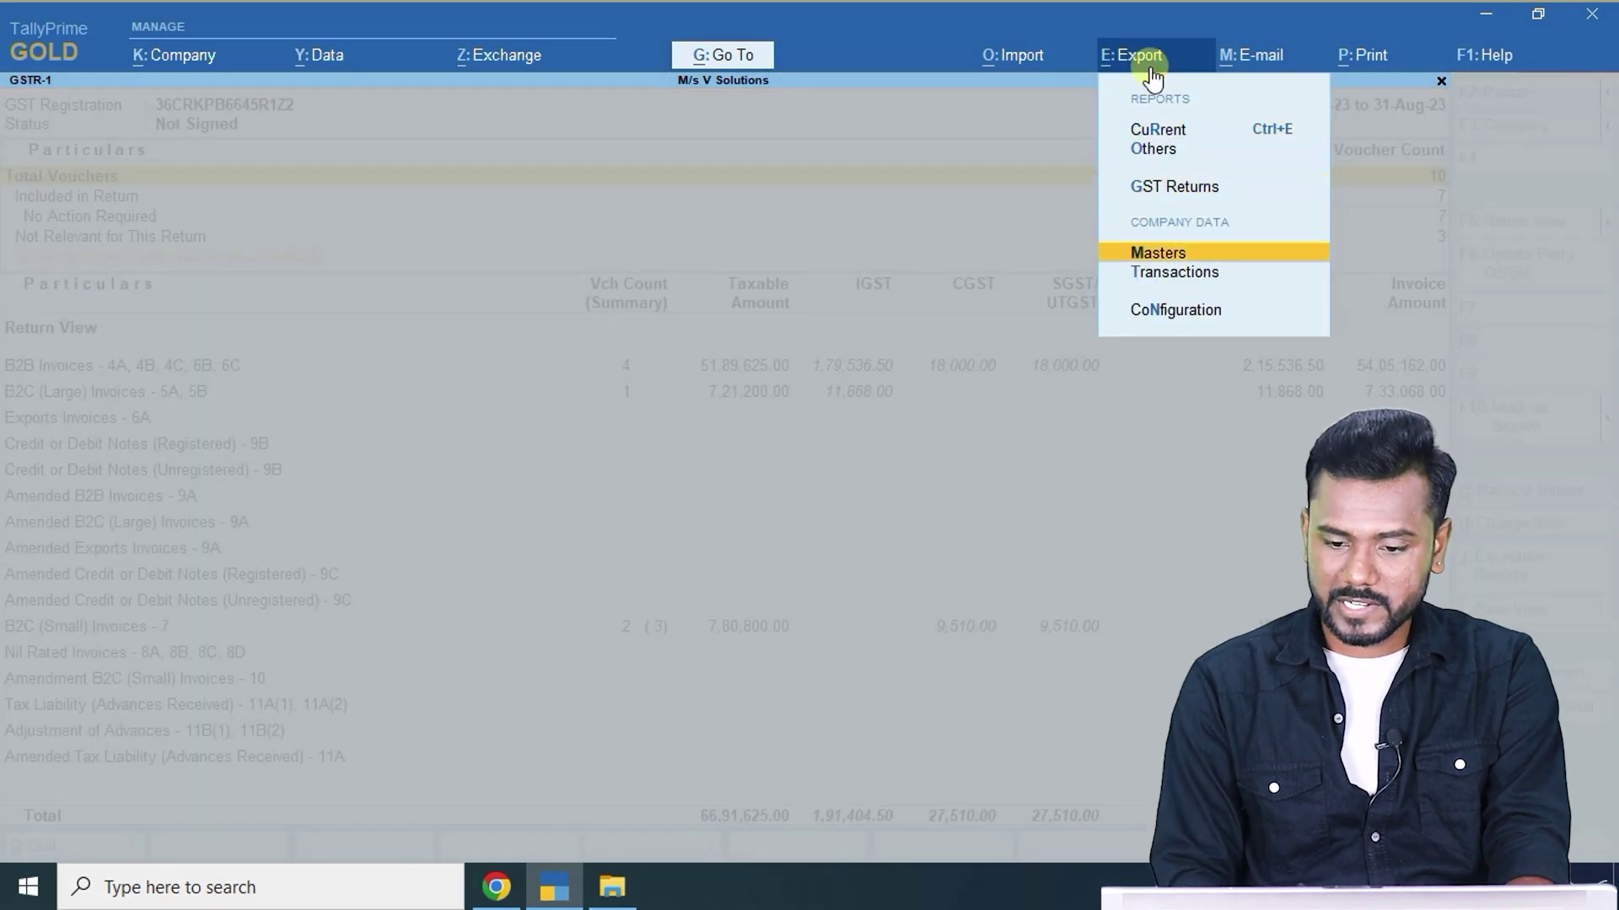
key(Up)
key(Return)
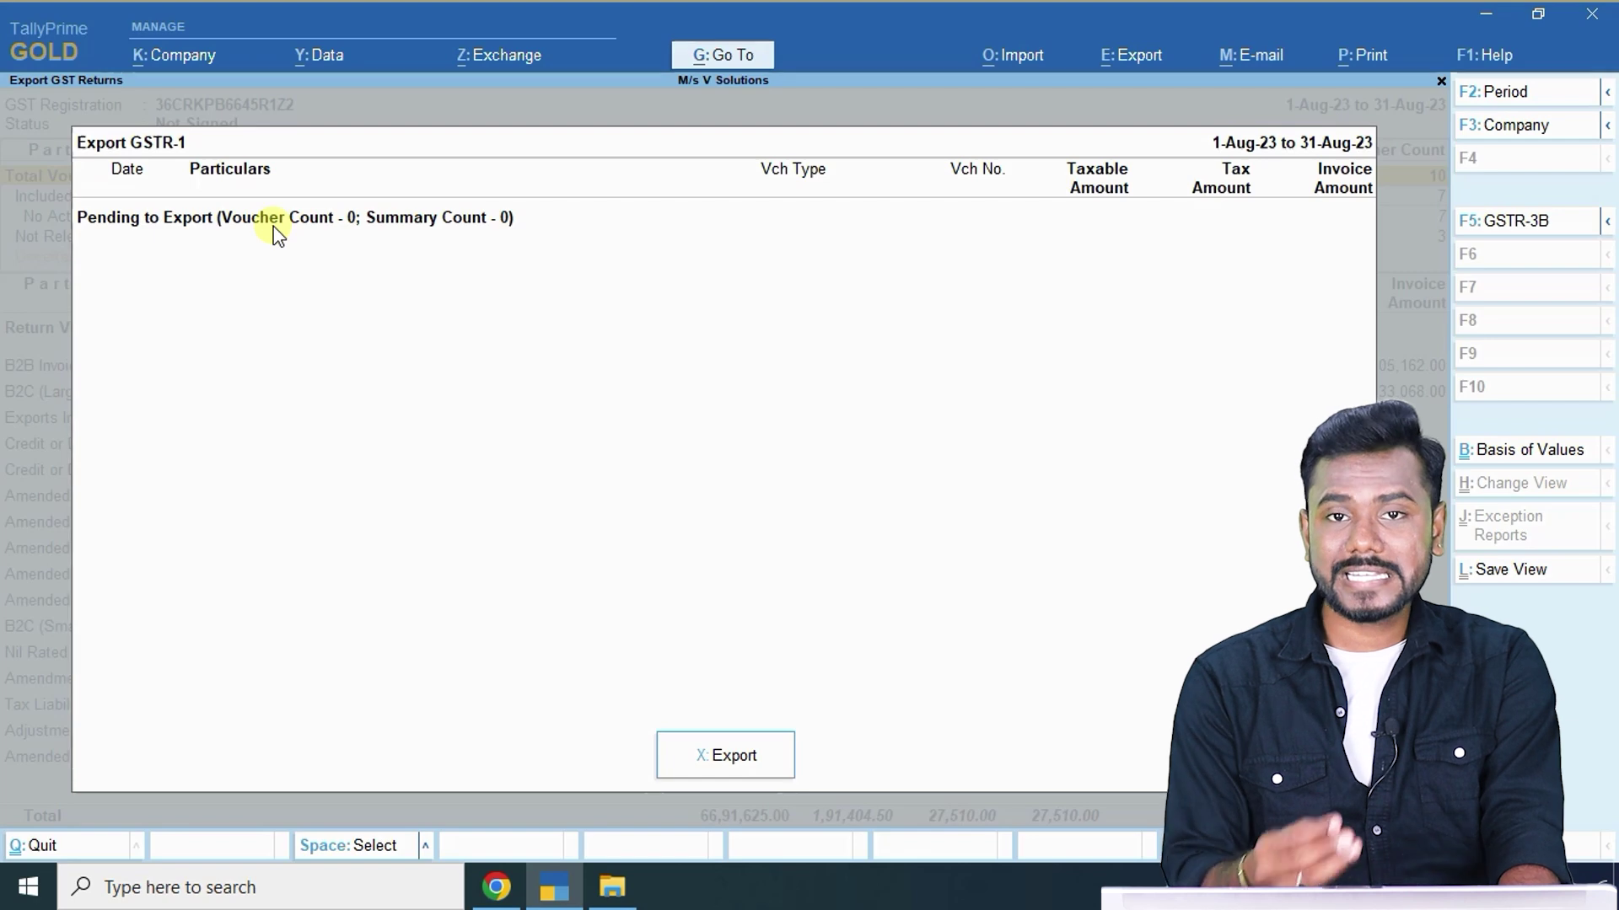
key(Escape)
Step: Drill into the B2B Invoices summary listing four party GSTINs
key(Down)
key(Down)
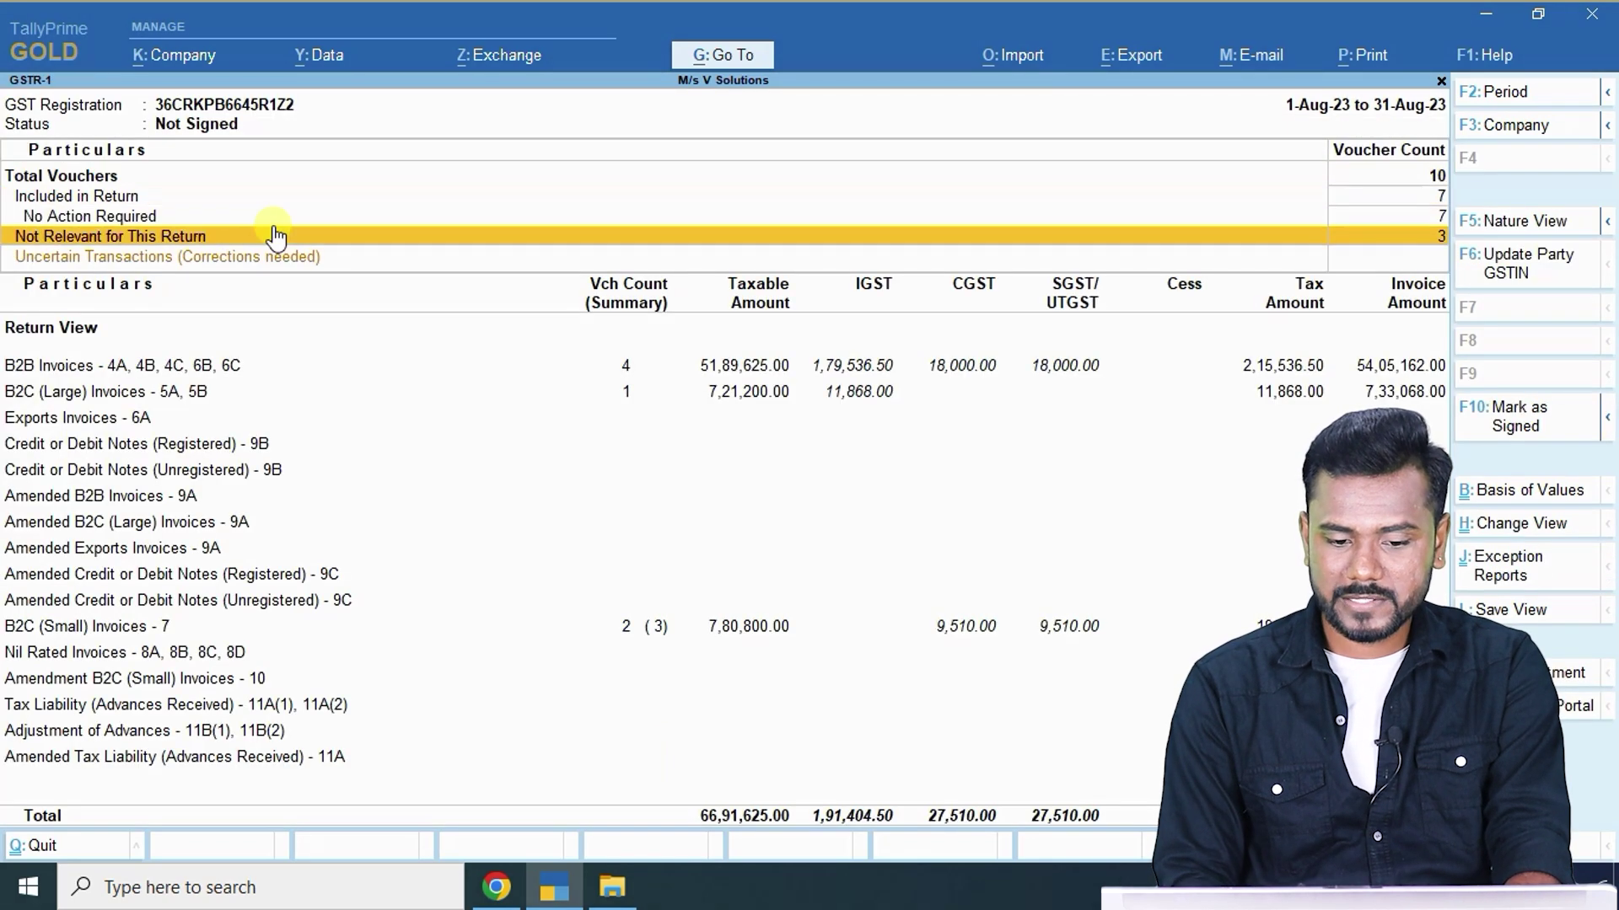
key(Down)
key(Down)
key(Return)
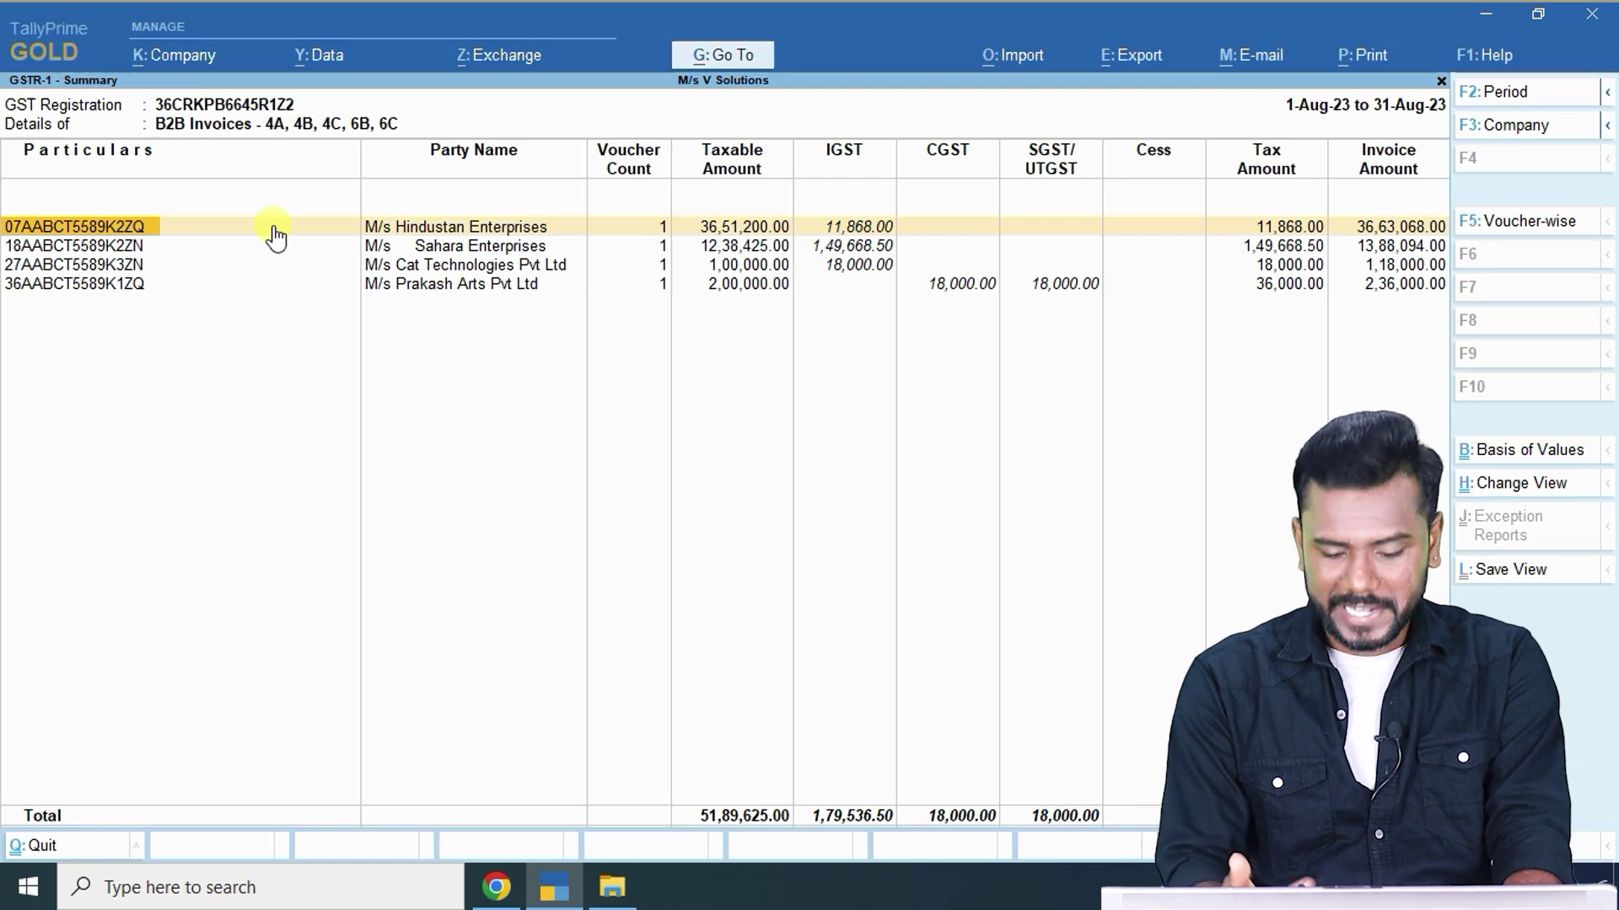
Step: Change the GST status of Hindustan Enterprises' B2B voucher
click(276, 232)
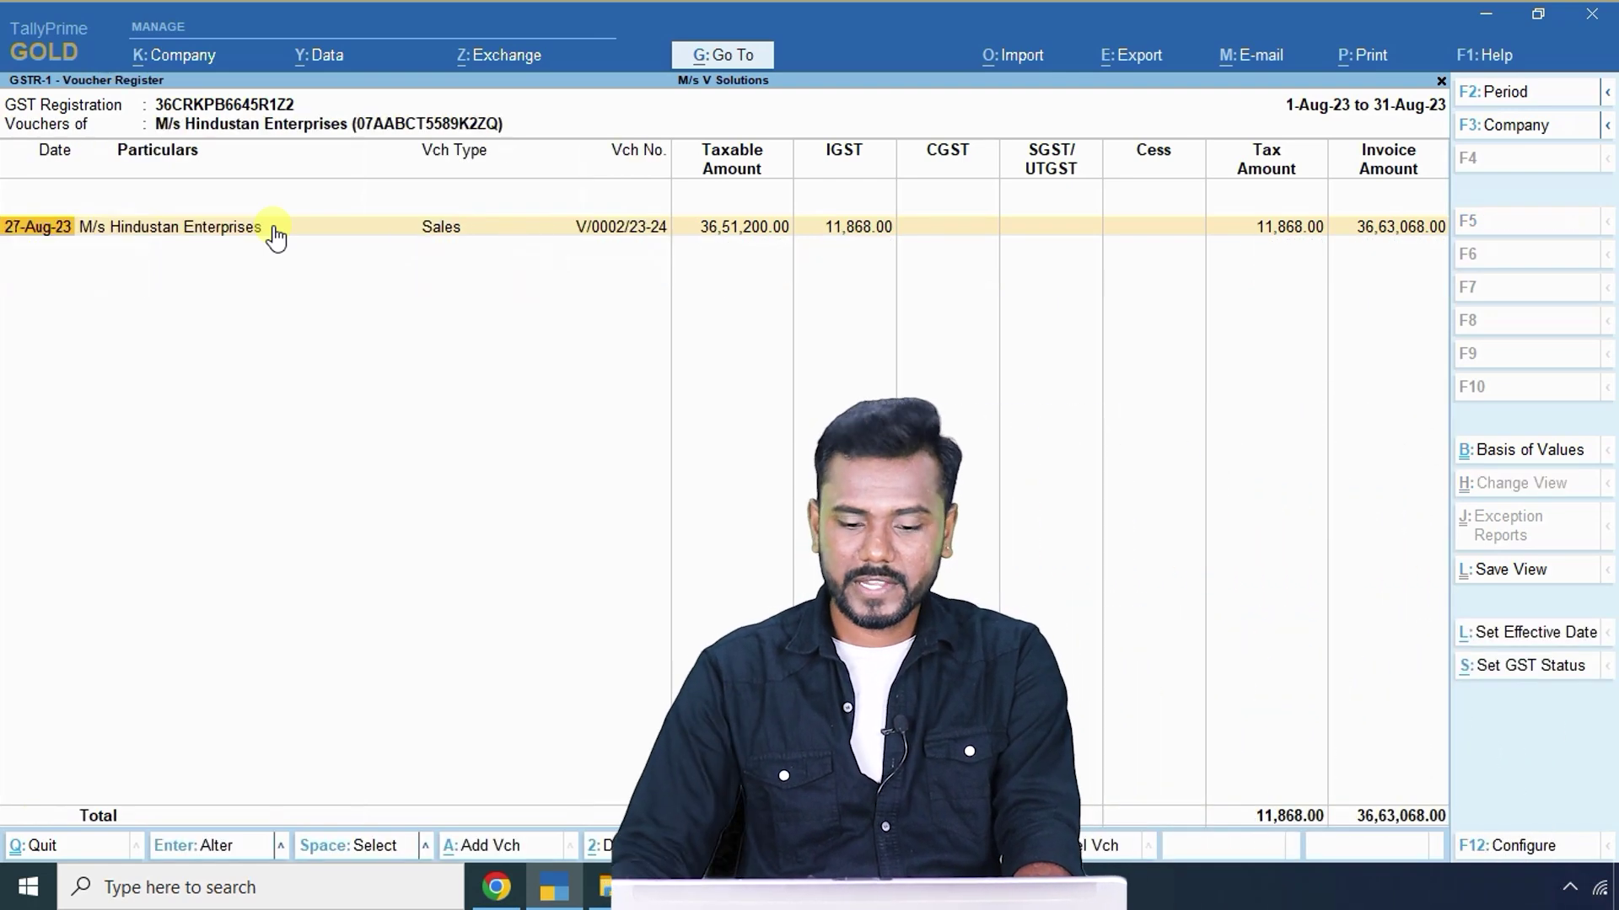
click(1534, 675)
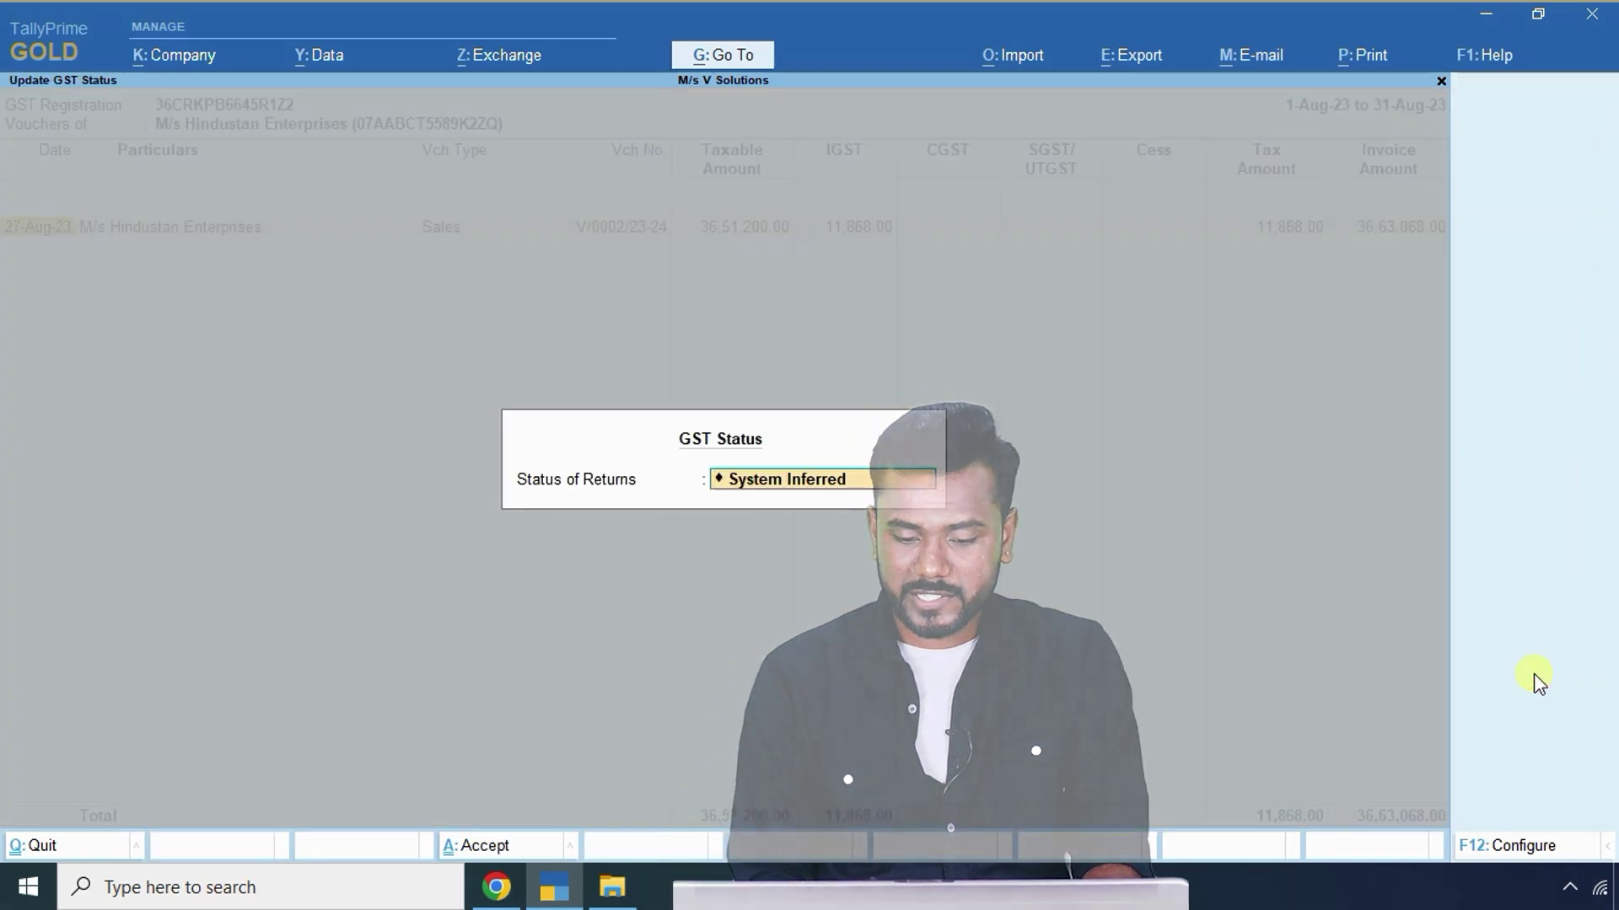
key(BackSpace)
key(Down)
key(Down)
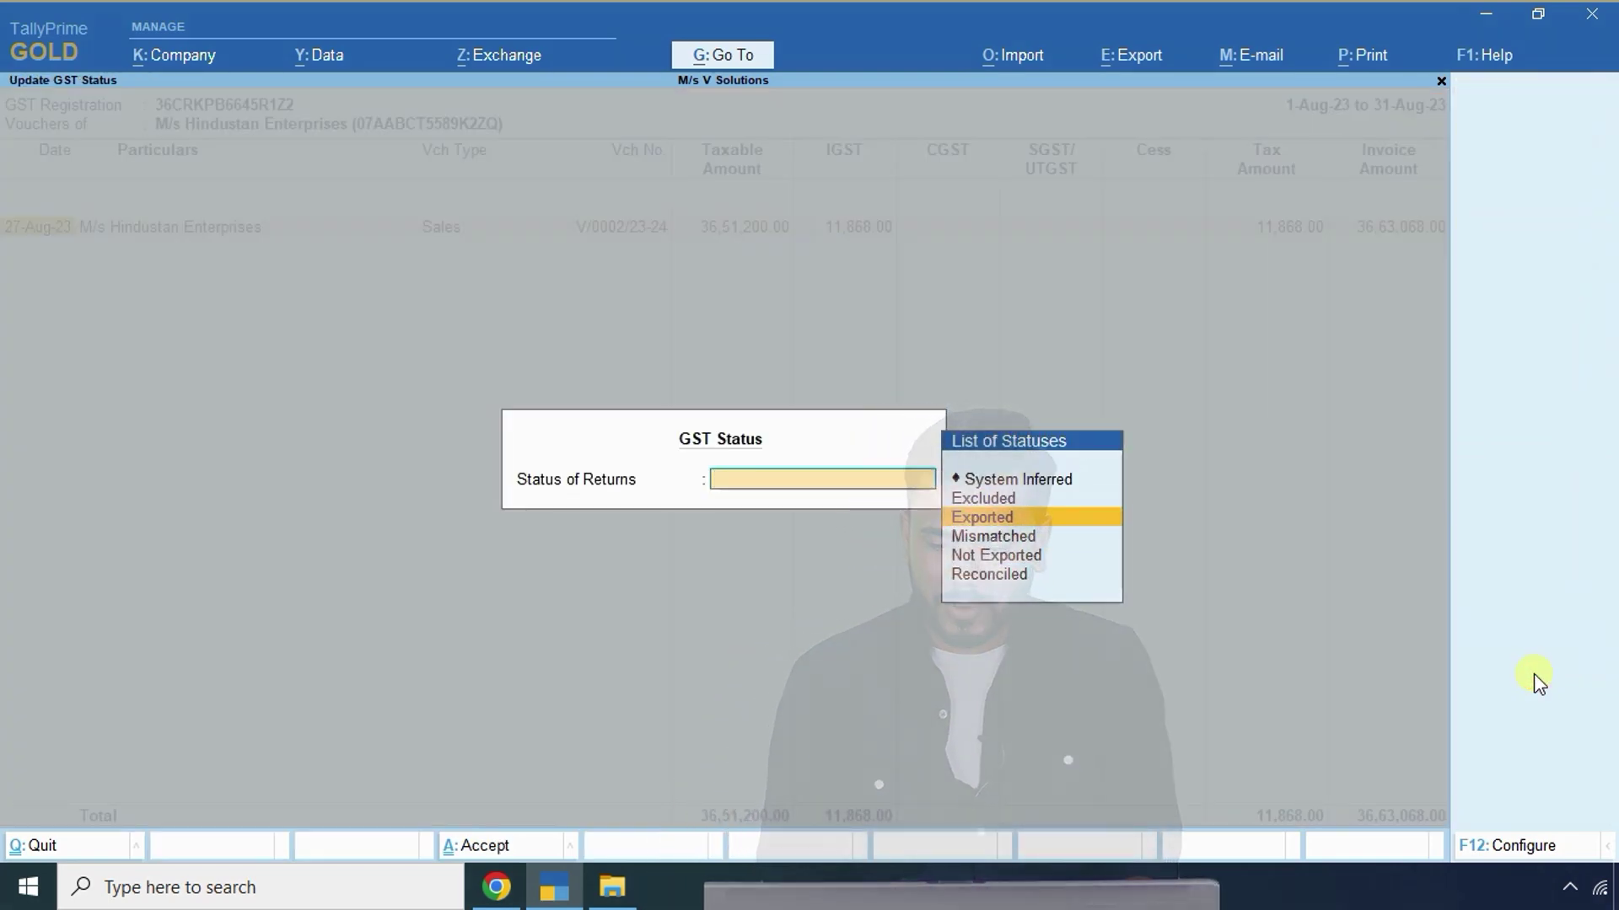
key(Return)
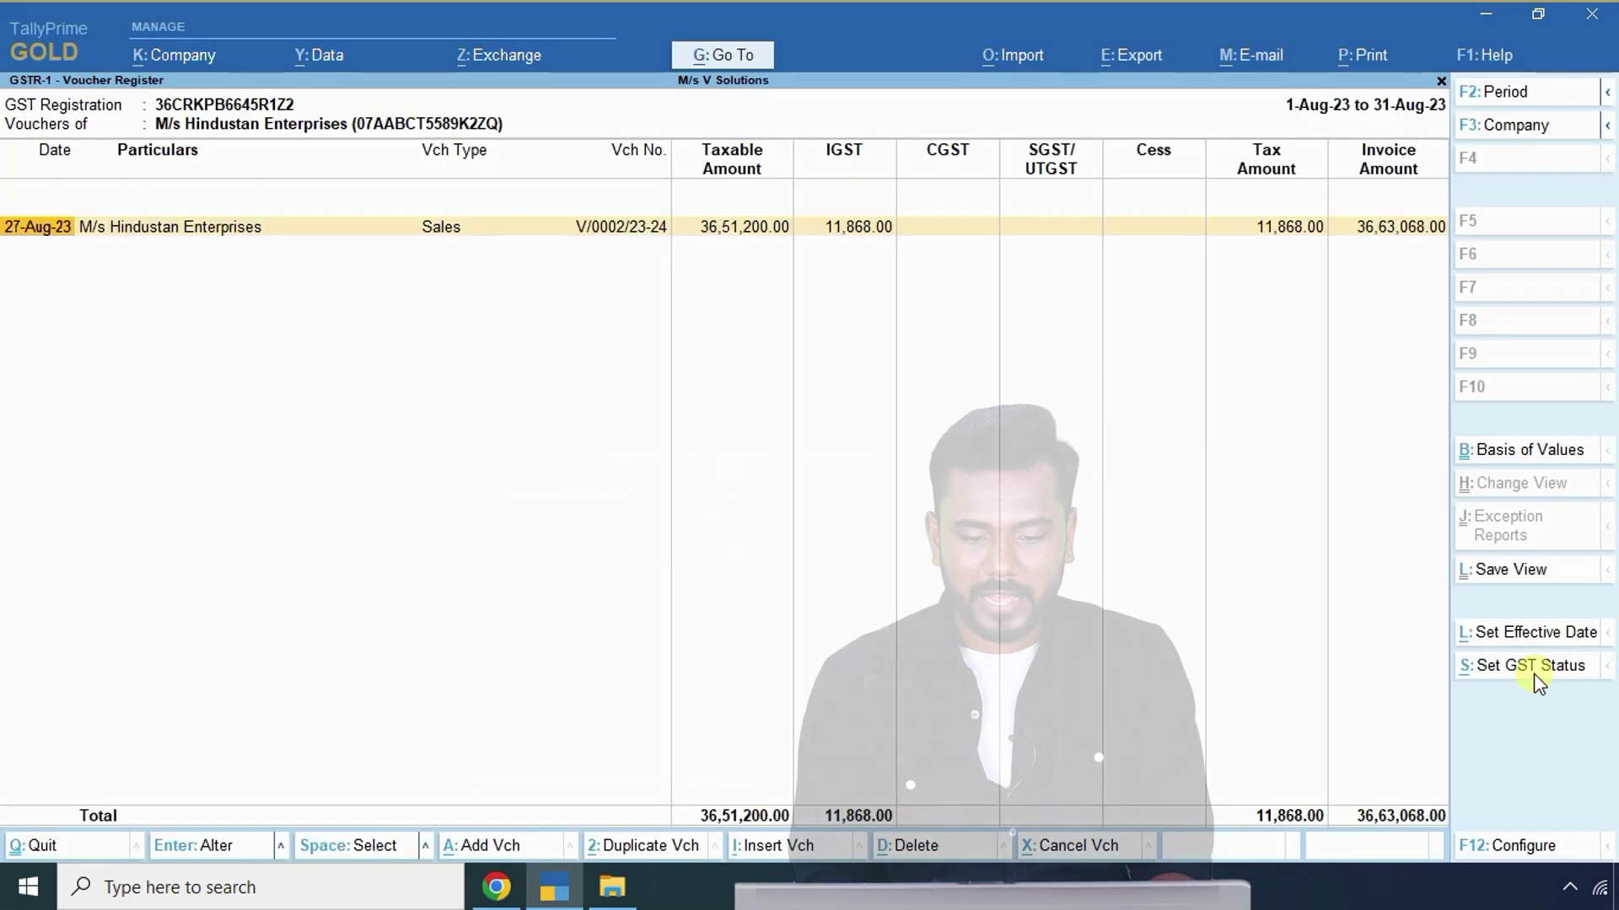
key(Escape)
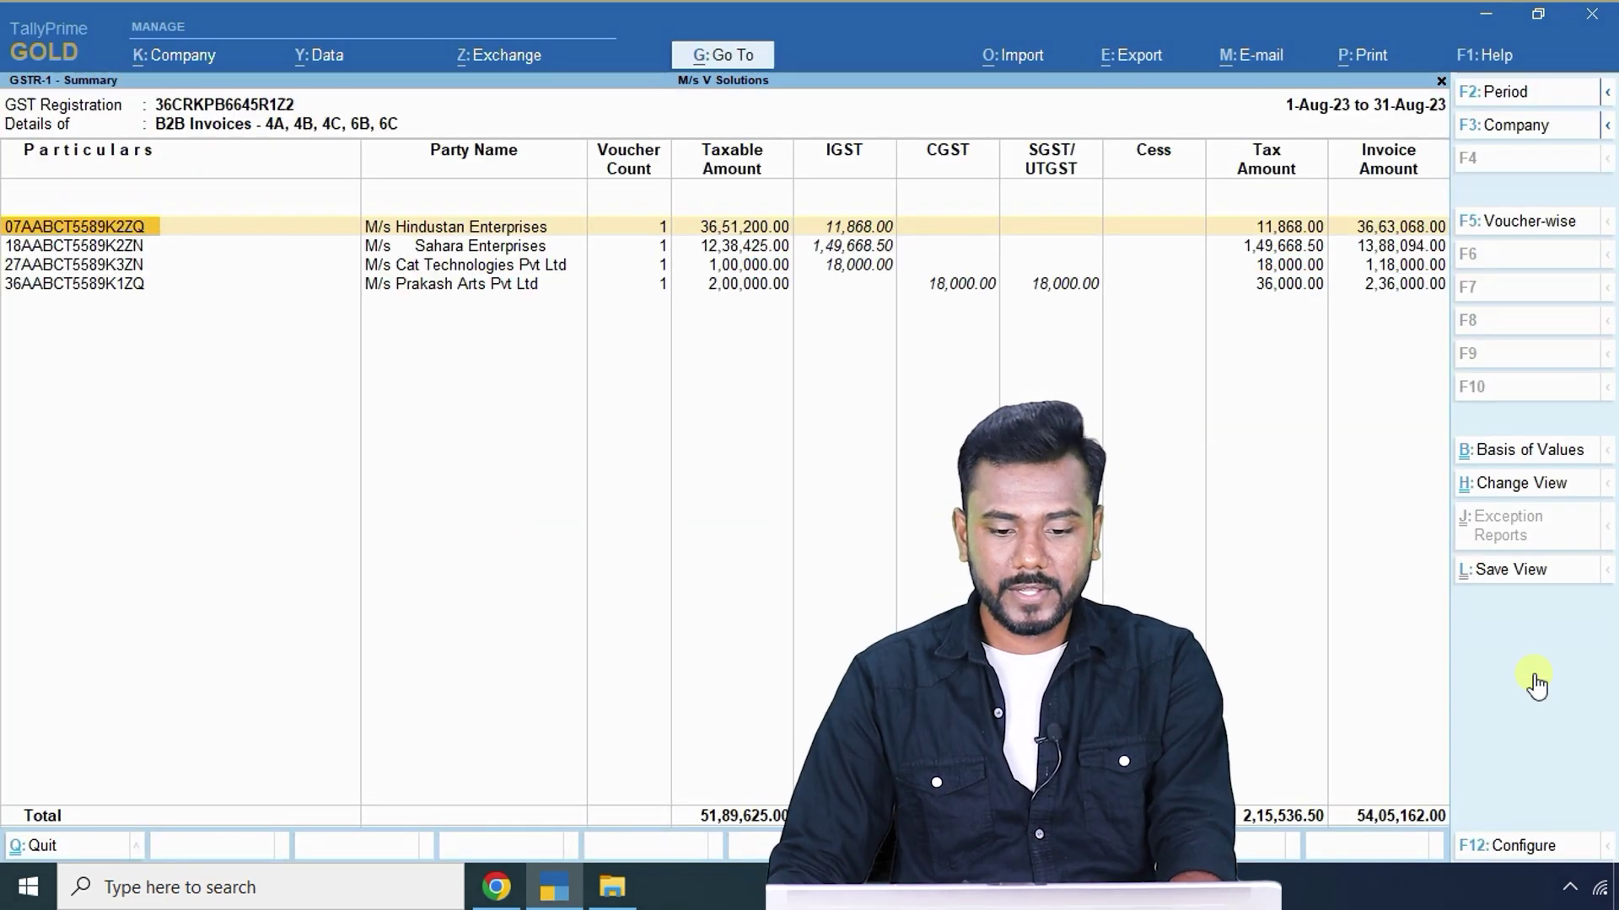
Step: Set Sahara Enterprises' voucher GST status to Mismatch and return to the GSTR-1 view
key(Down)
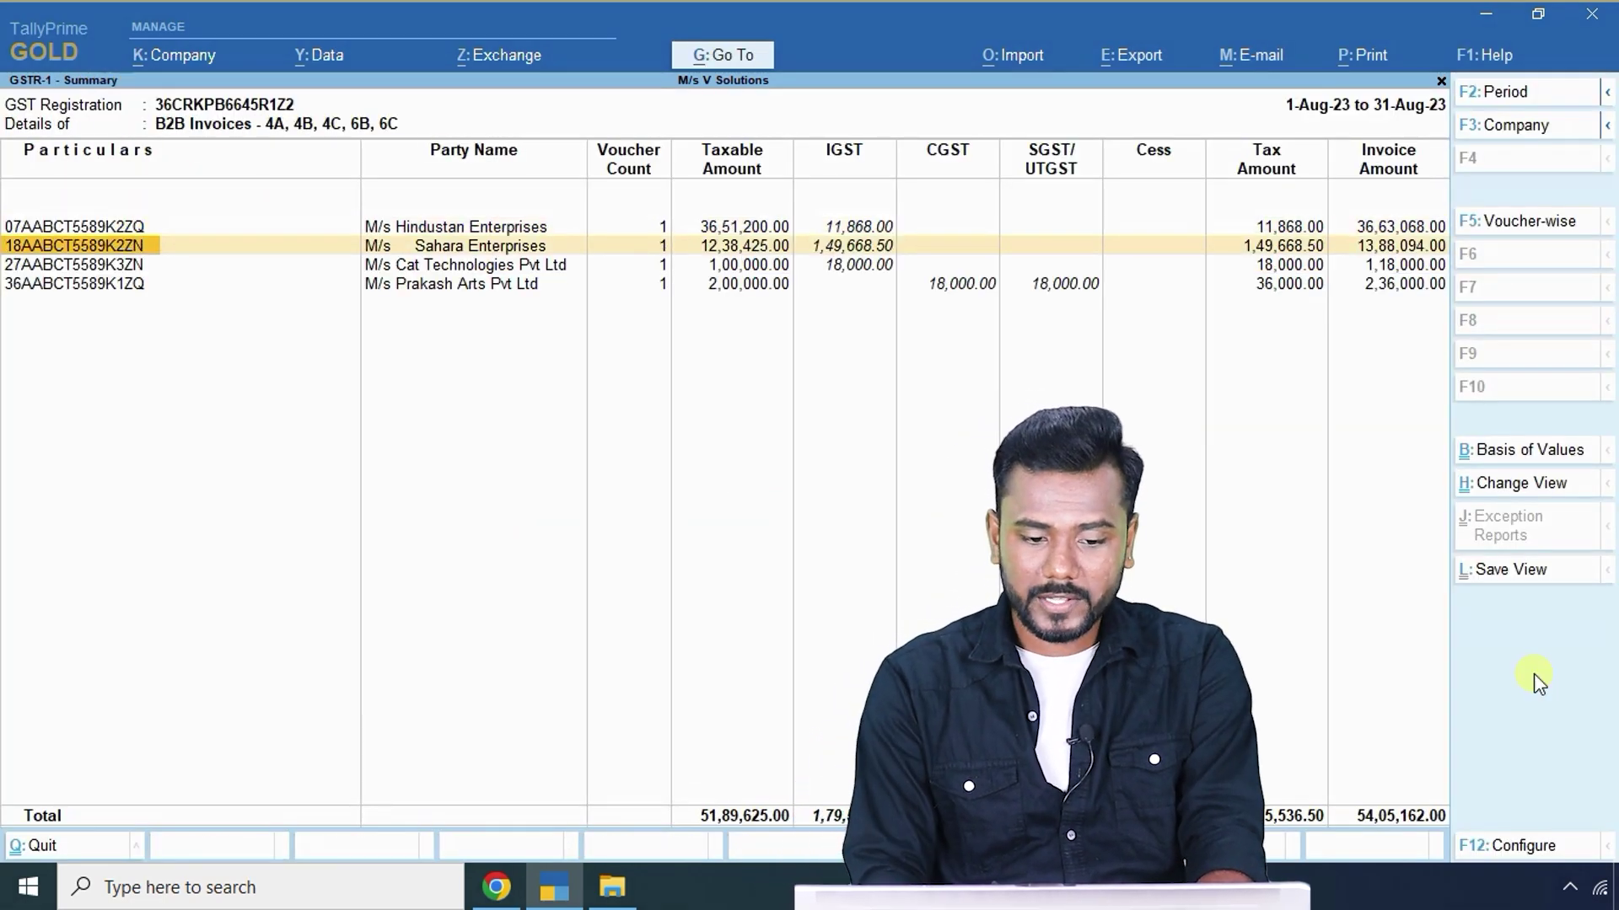
key(Return)
key(Return)
key(Escape)
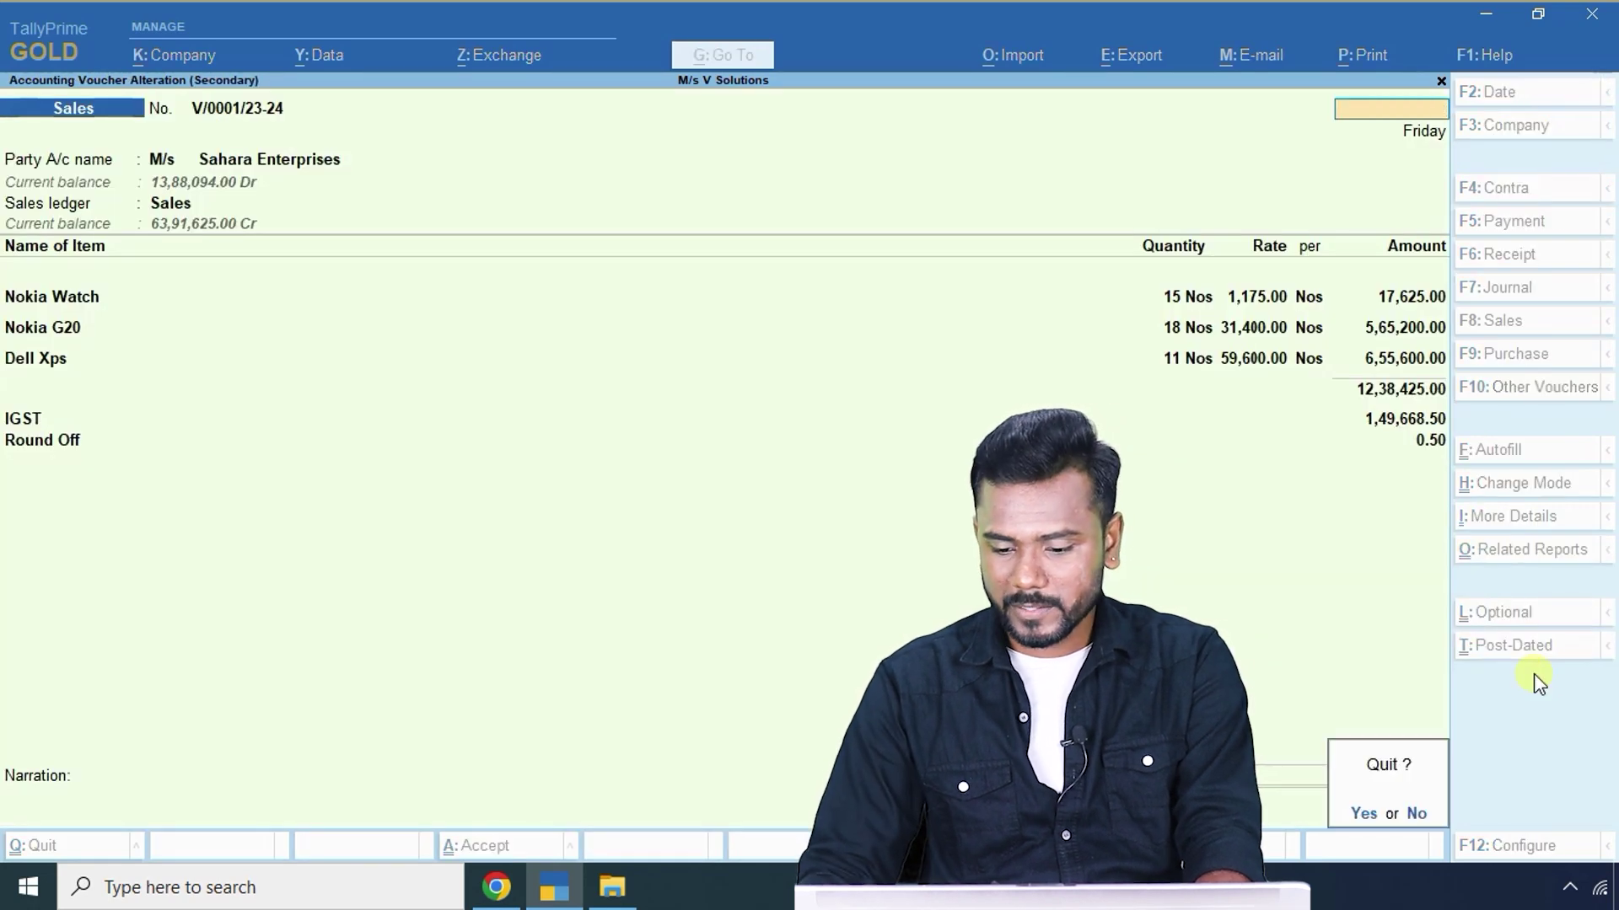
key(y)
click(1536, 666)
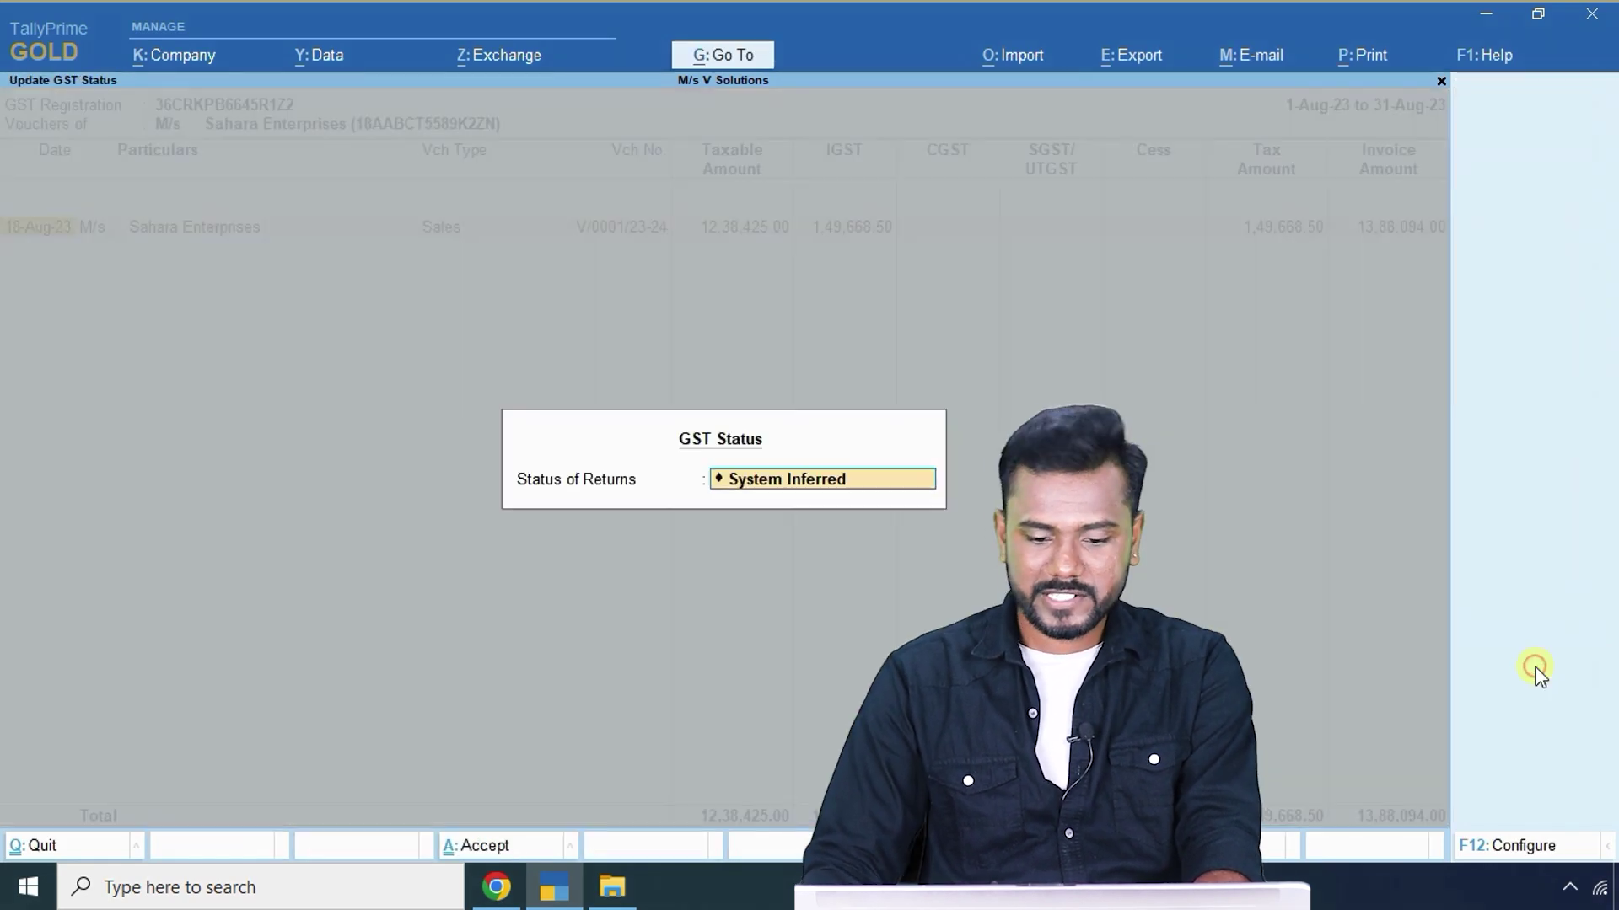
key(Down)
key(Down)
key(Down)
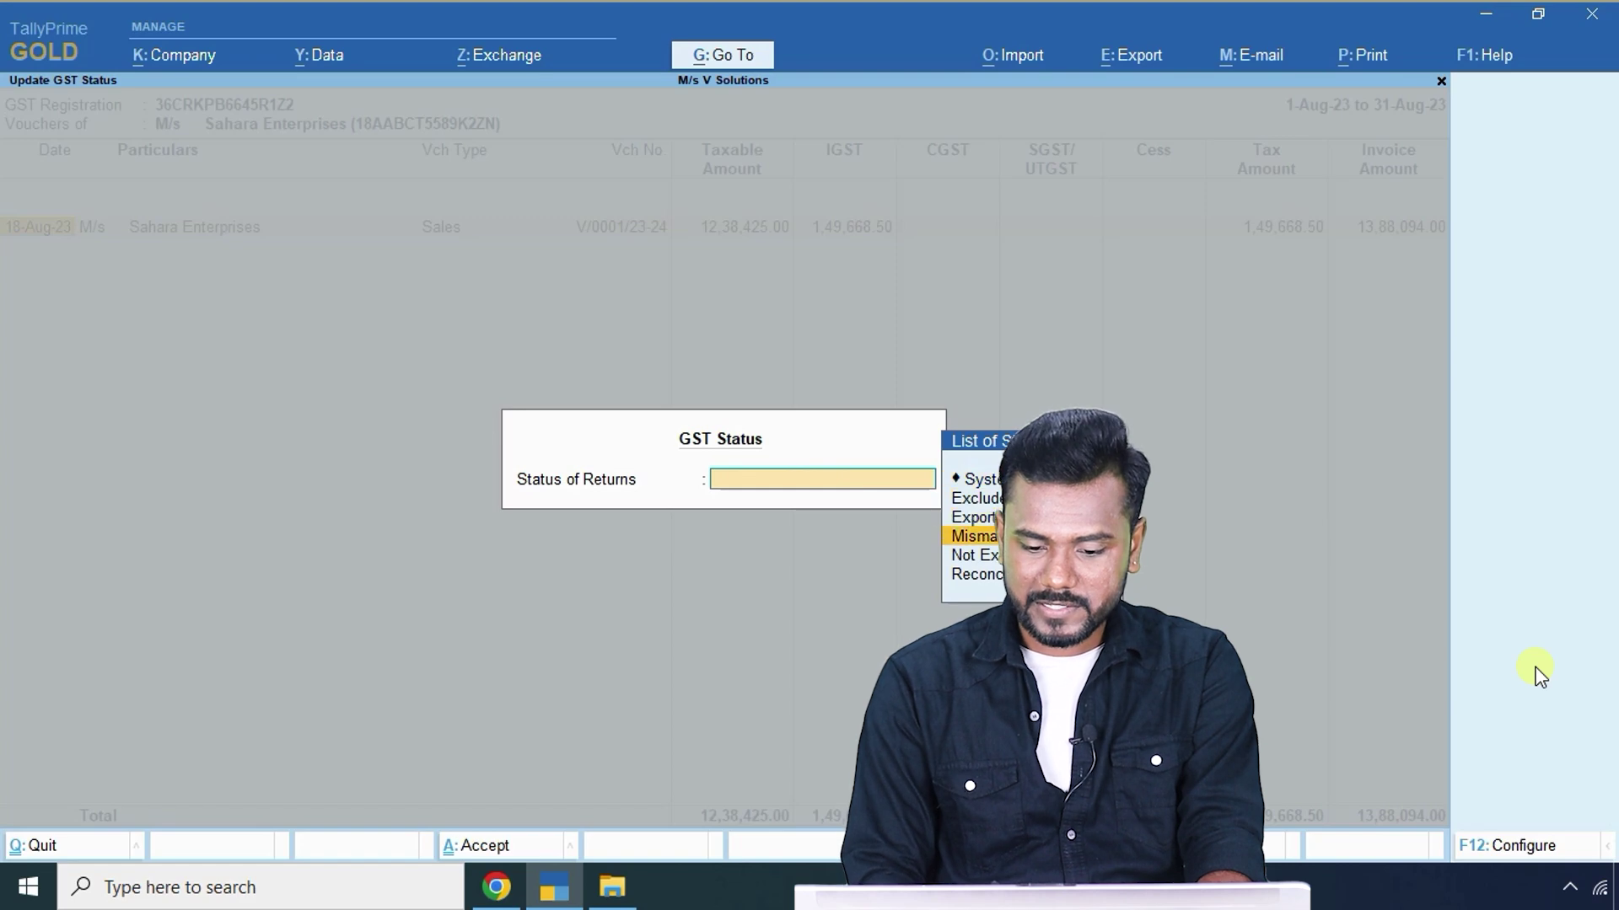
key(Return)
key(Escape)
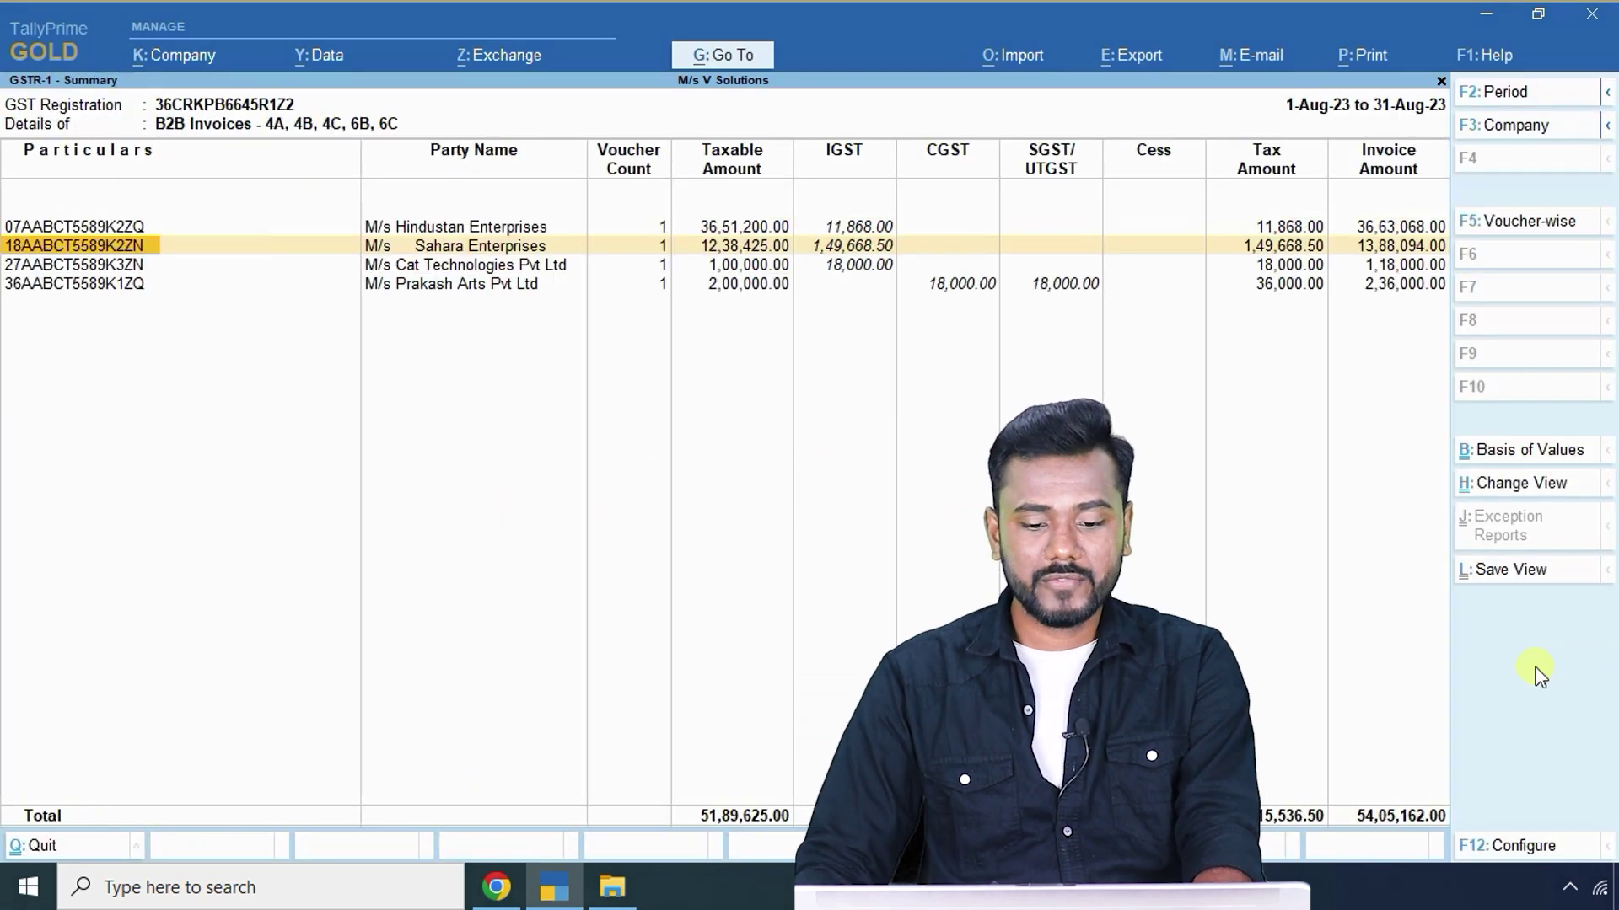
key(Escape)
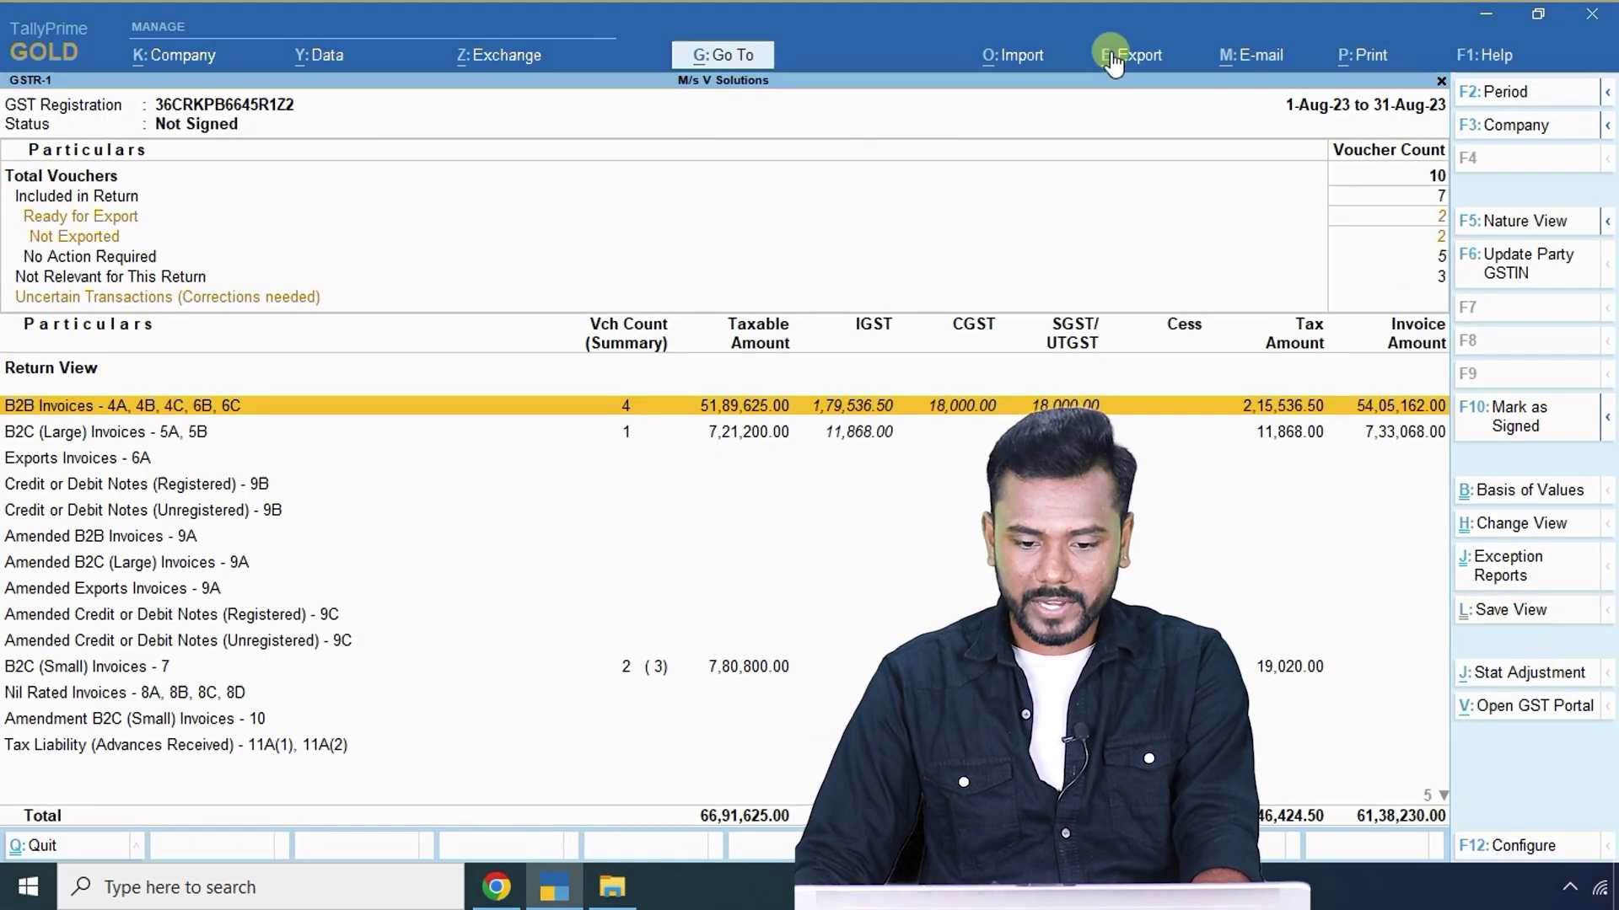
Step: Review the GSTR-1 vouchers pending export and the Not Exported list
click(1110, 52)
key(Down)
key(Down)
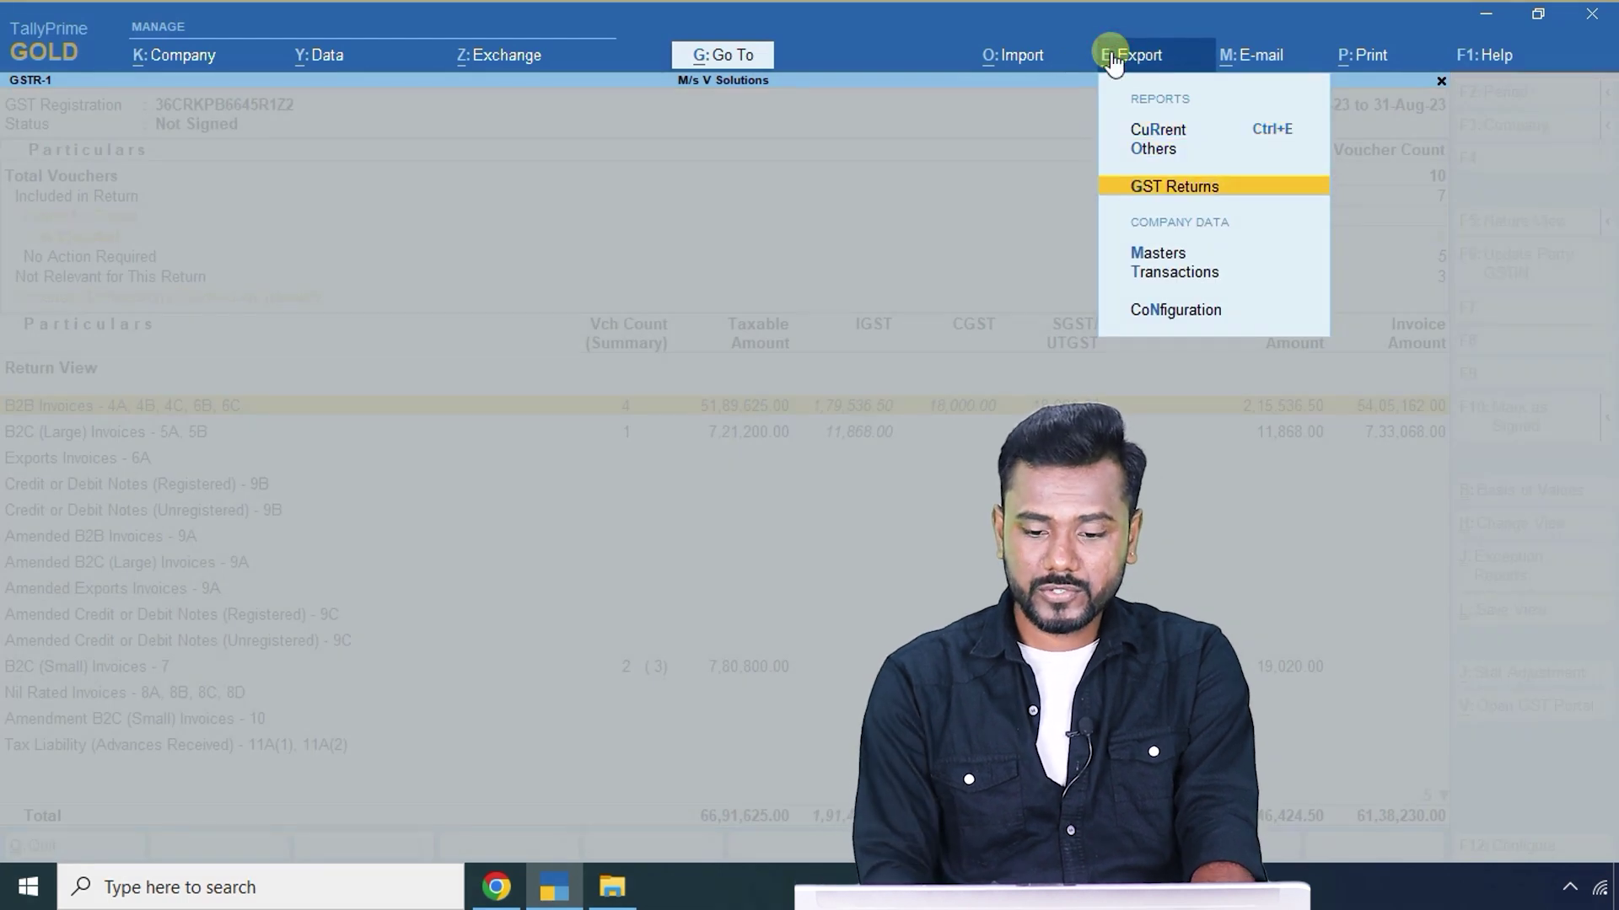
key(Return)
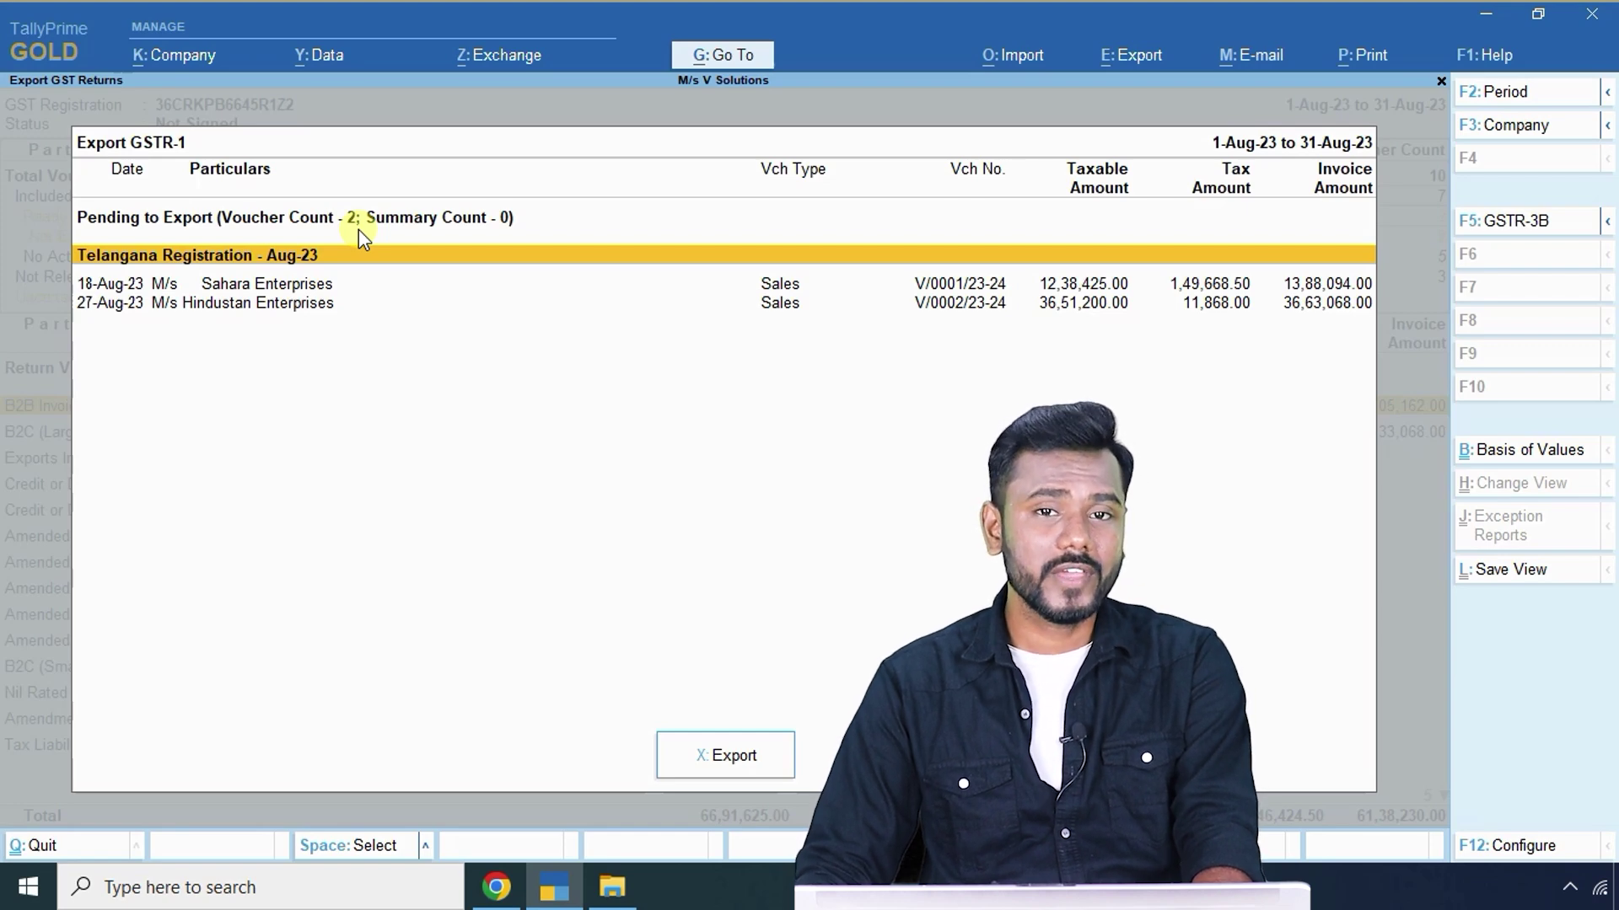
key(Escape)
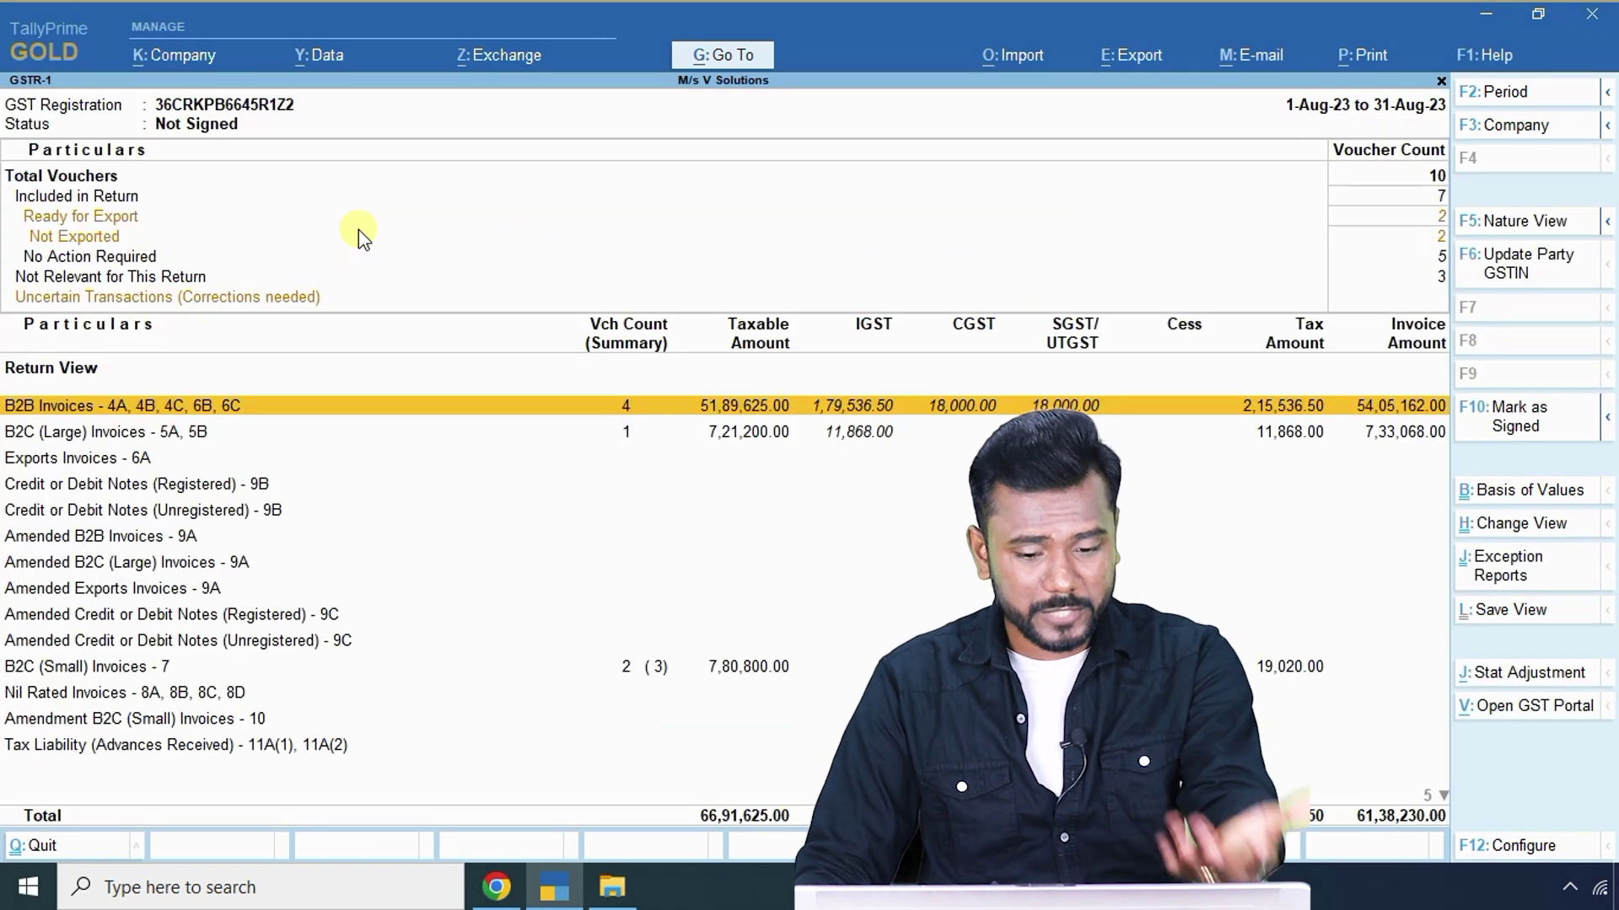
double_click(357, 233)
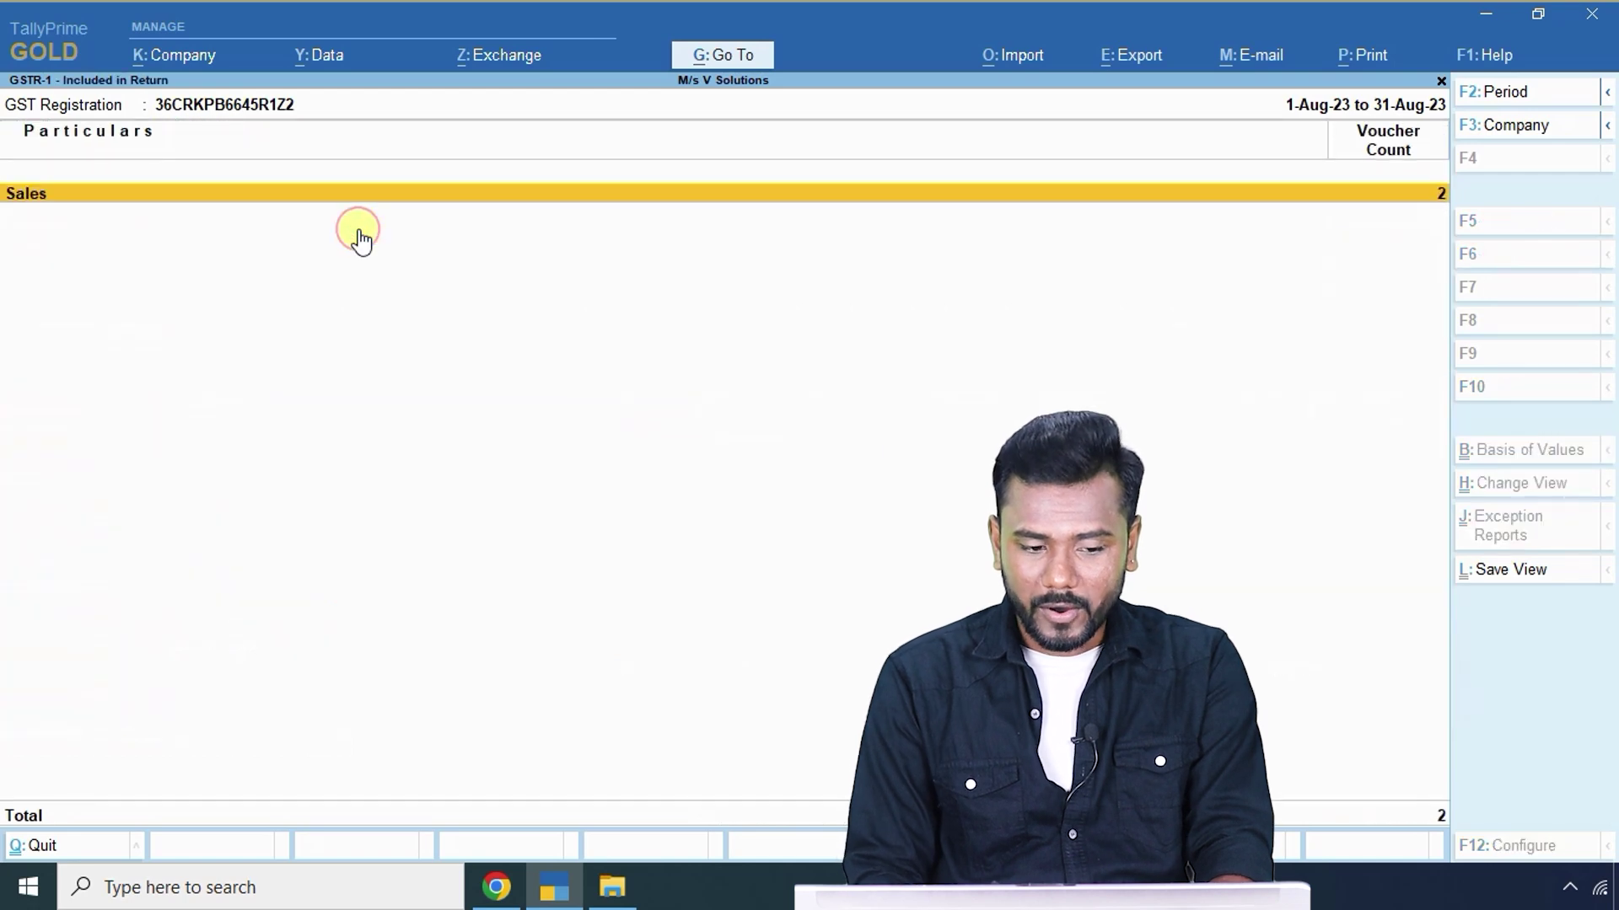
key(Escape)
Step: Open the GST Status dialog for the National Enterprises B2C (Large) invoice
key(Down)
key(Down)
key(Down)
key(Down)
key(Down)
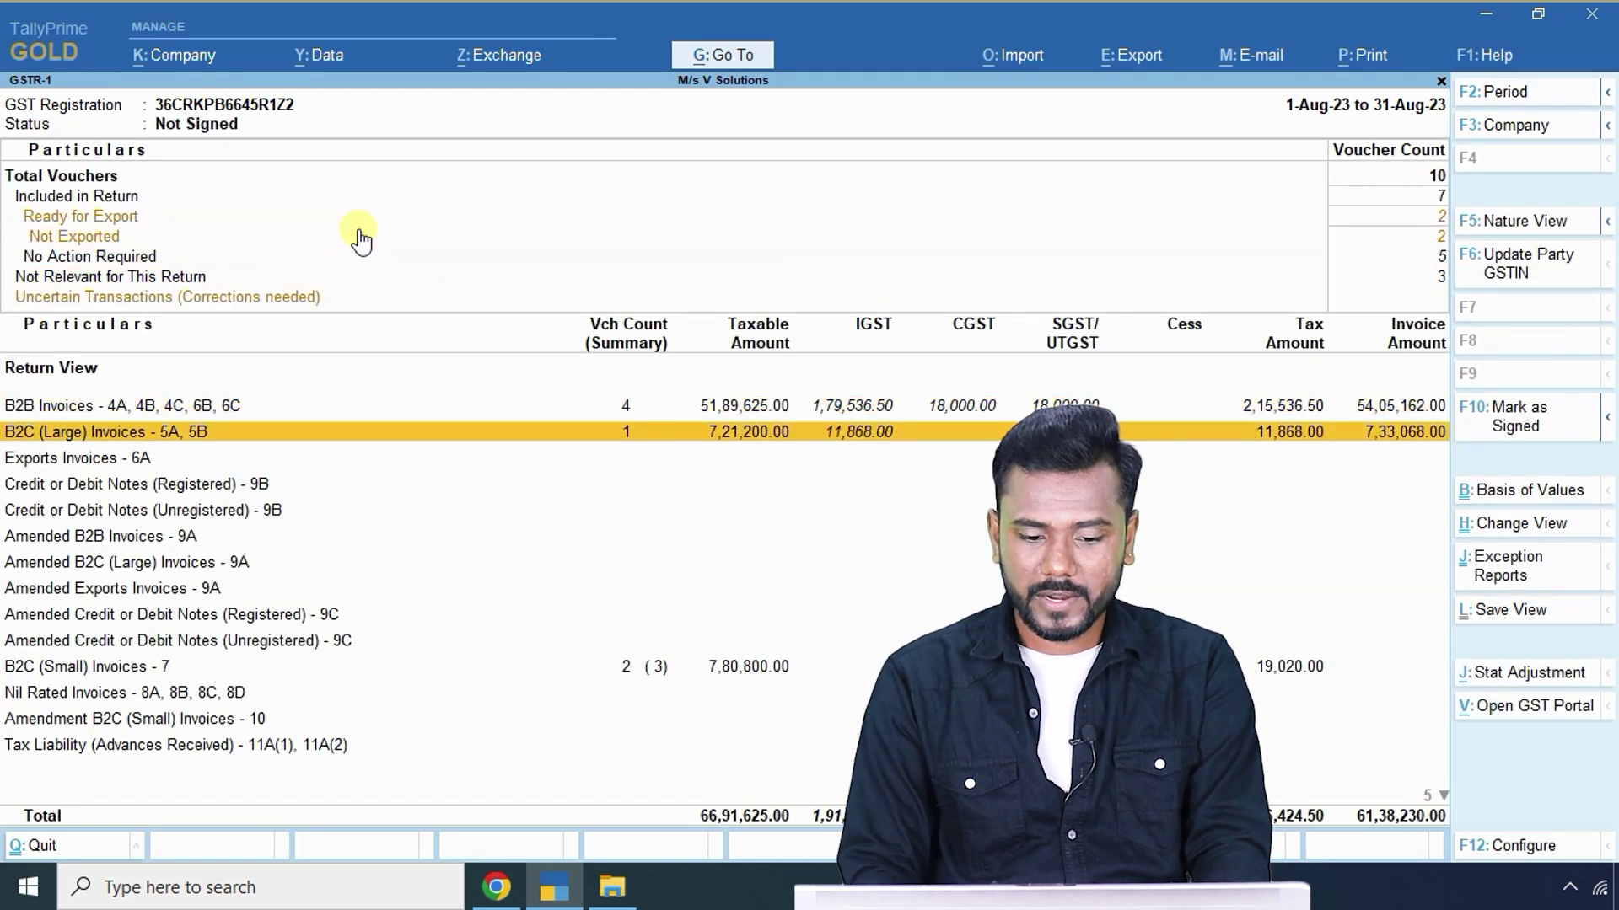
key(Return)
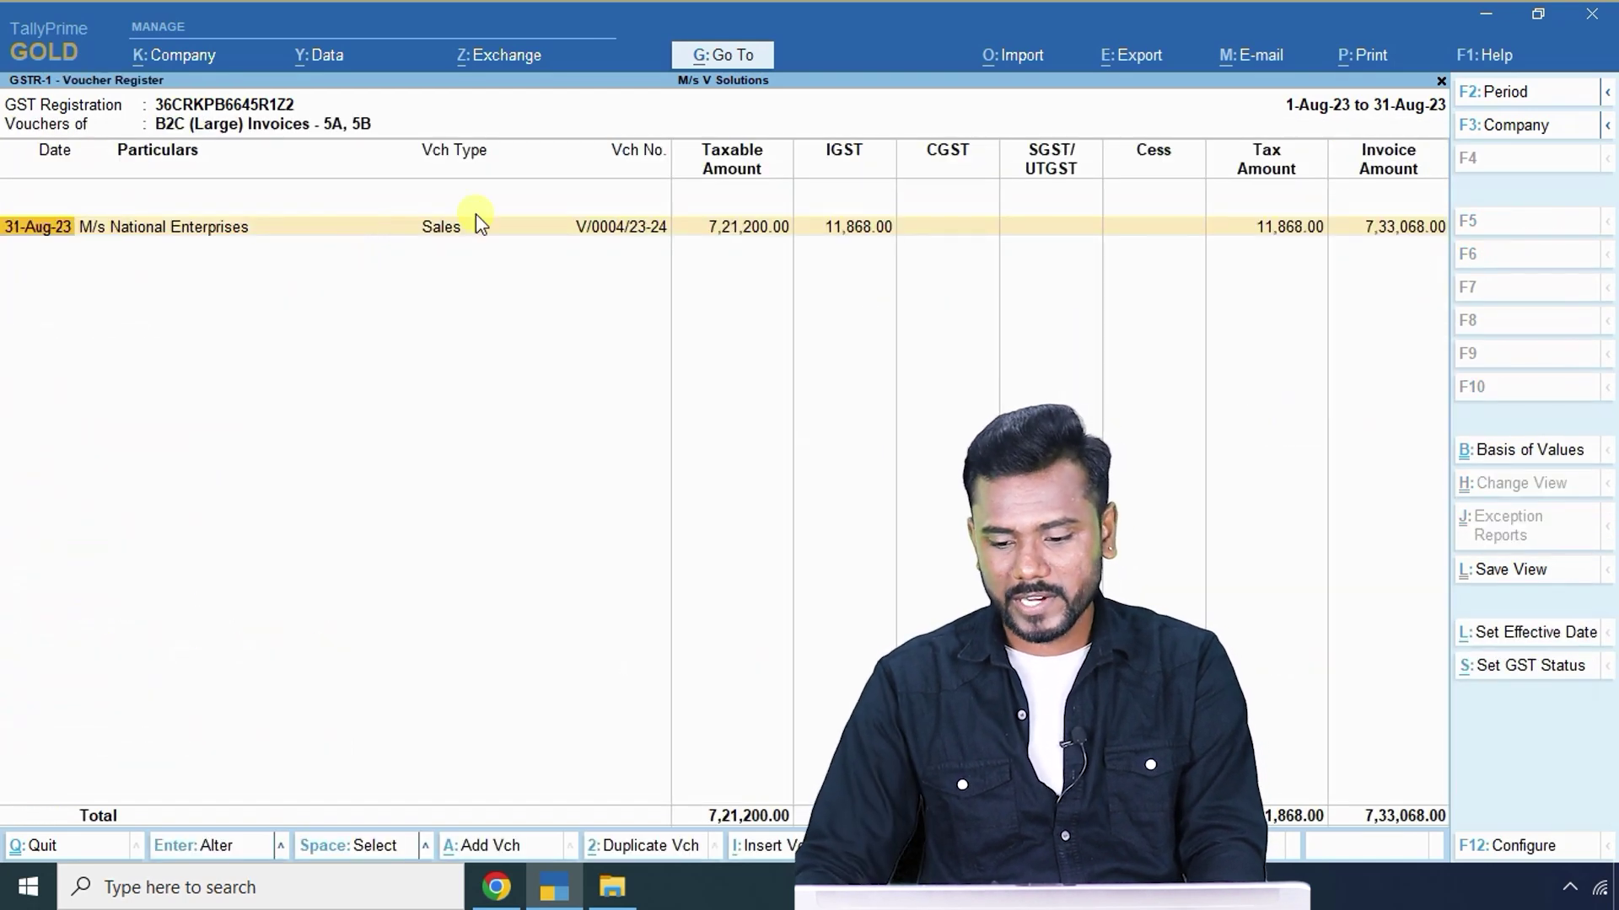
click(1559, 673)
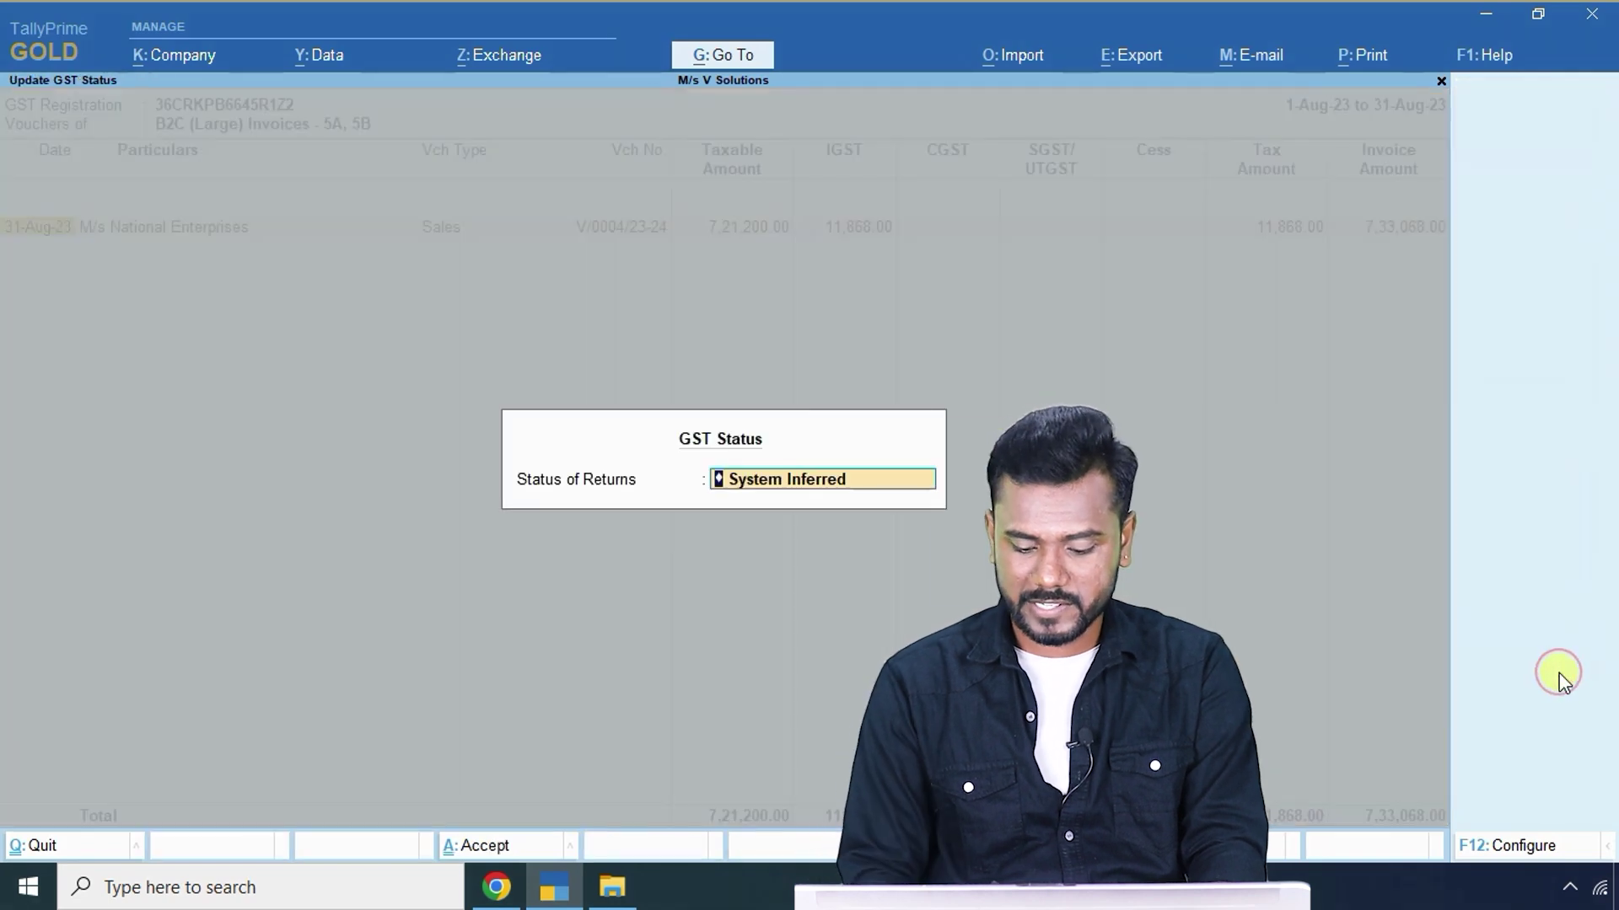
key(Down)
key(Down)
key(Down)
key(Down)
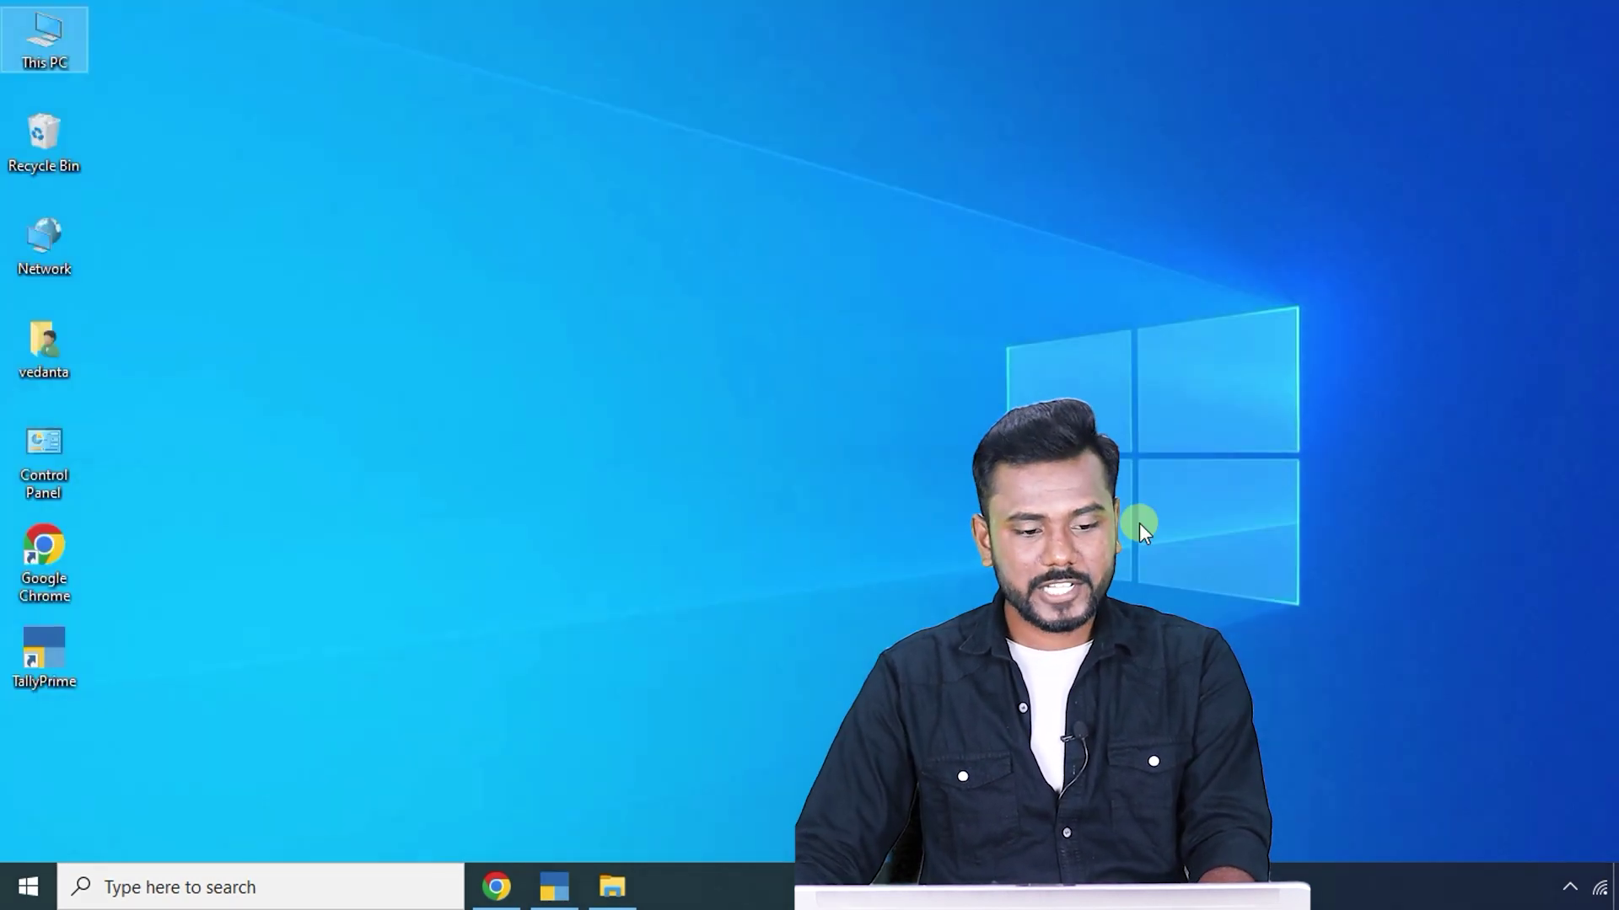
Step: Recheck the JSON in E:\TallyPrime Reports, then bring up the filing notes at Step-6
click(68, 29)
double_click(67, 28)
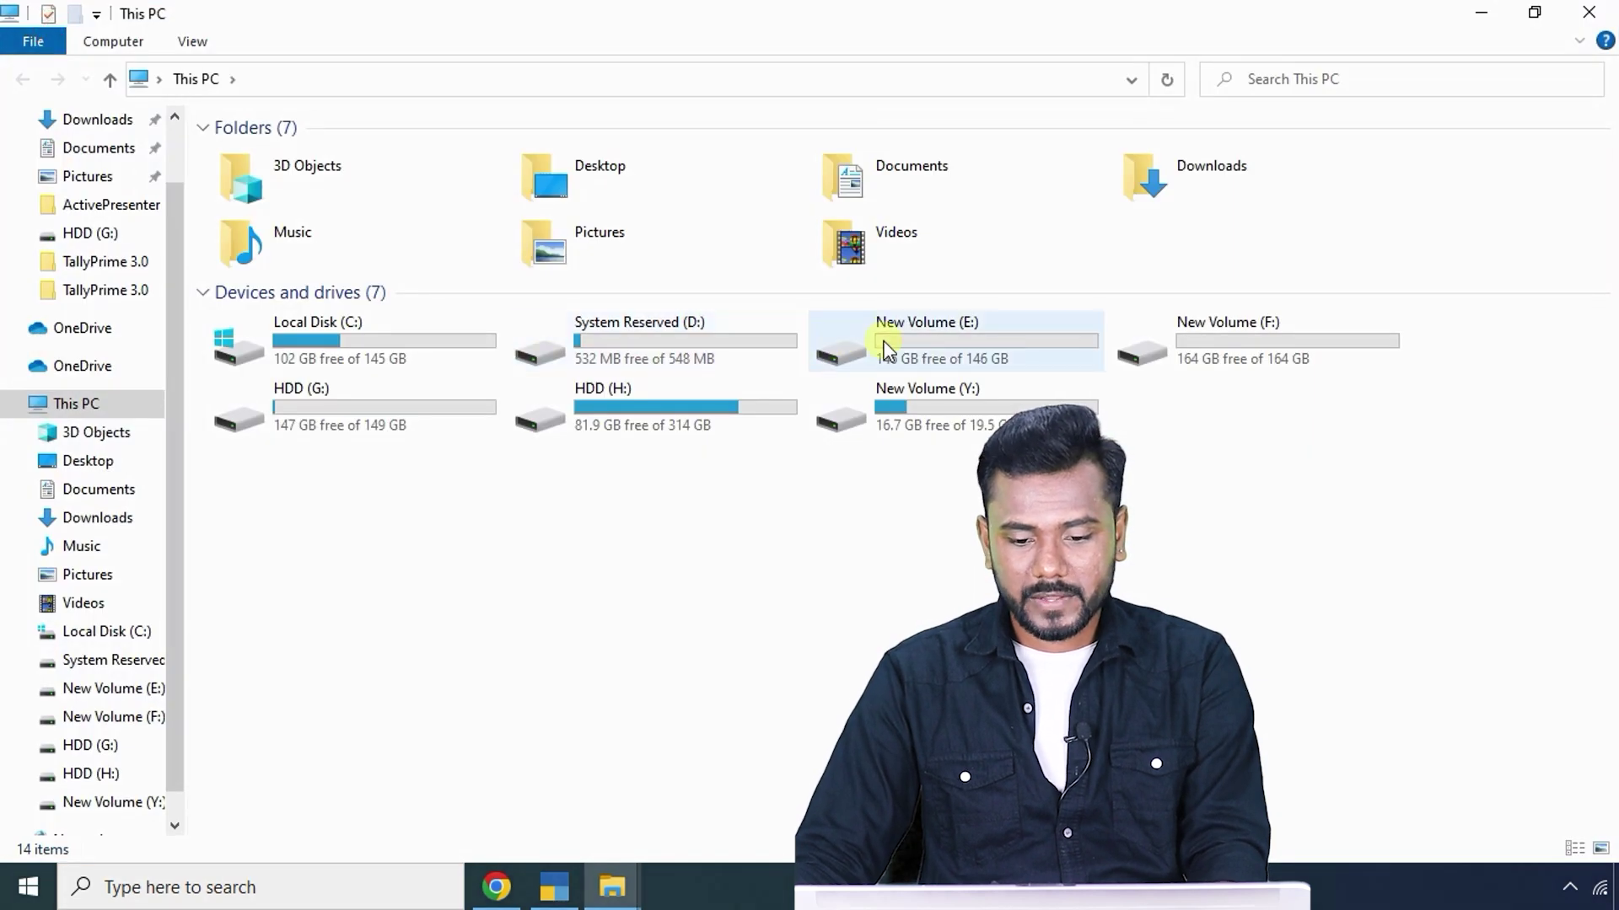
double_click(874, 340)
double_click(376, 181)
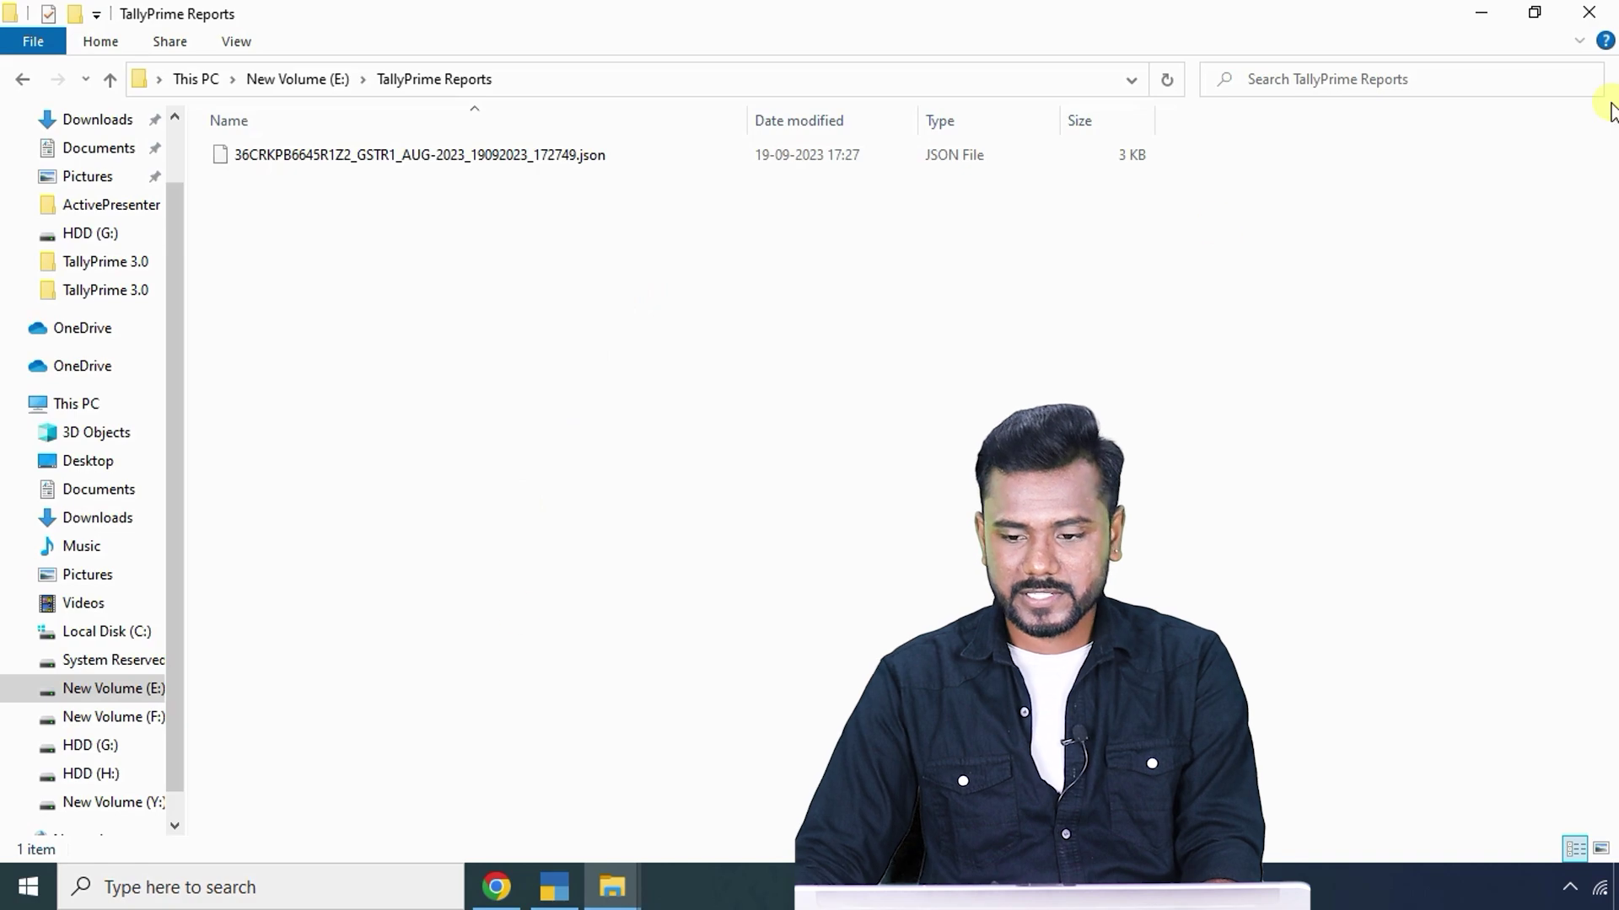
click(1589, 12)
click(495, 887)
scroll(419, 501, down, 4)
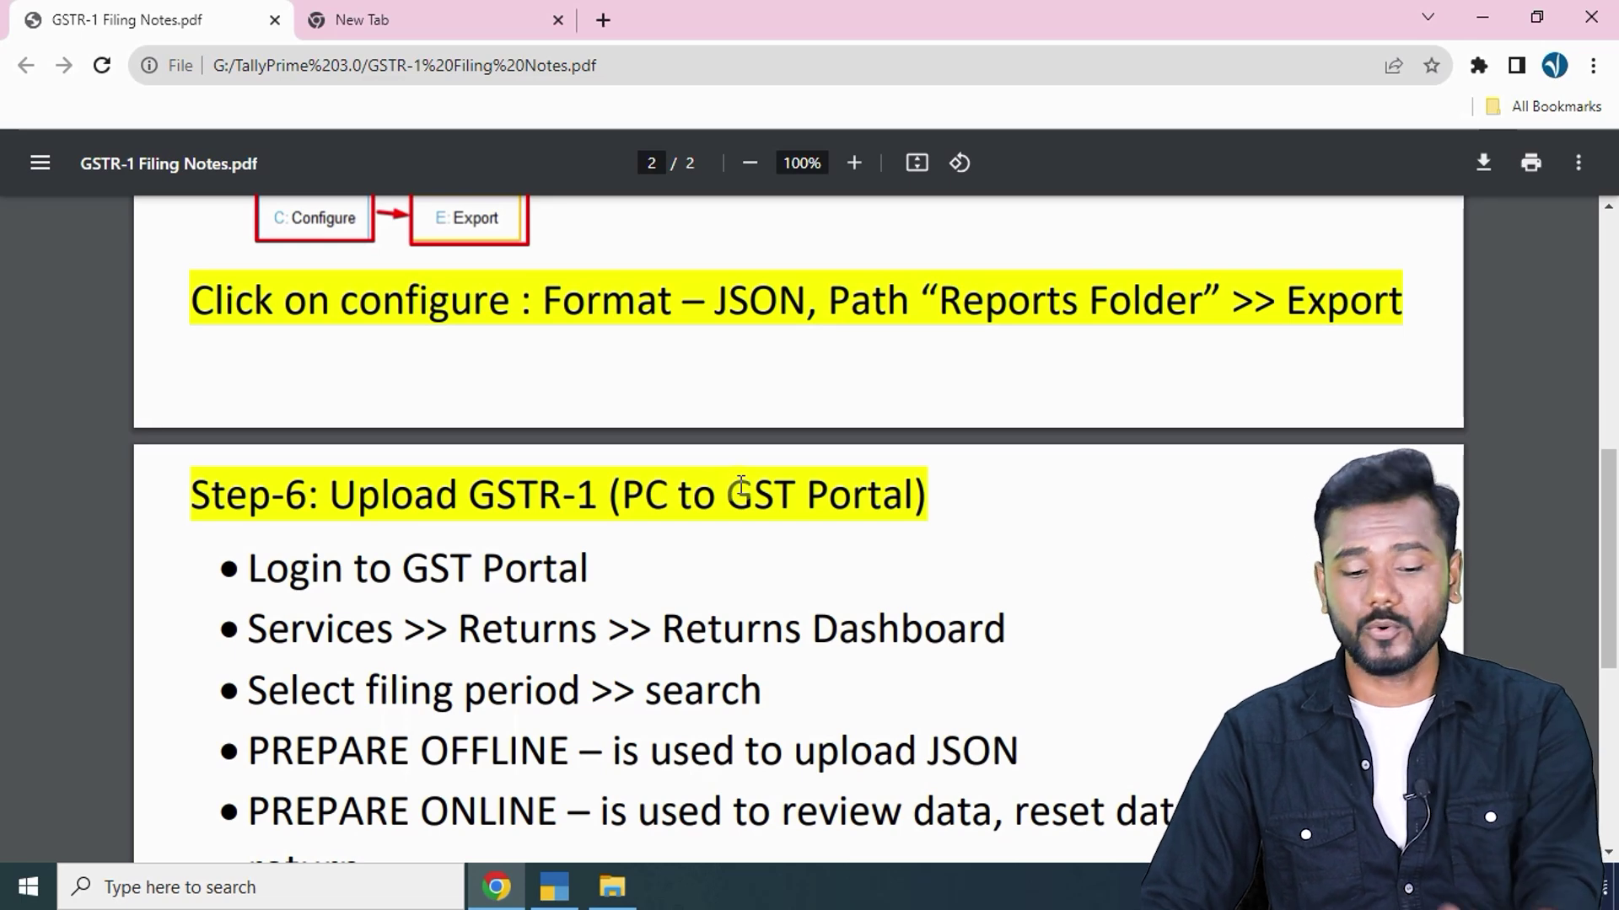
drag(257, 576, 588, 572)
key(ctrl+Tab)
click(372, 56)
text(w)
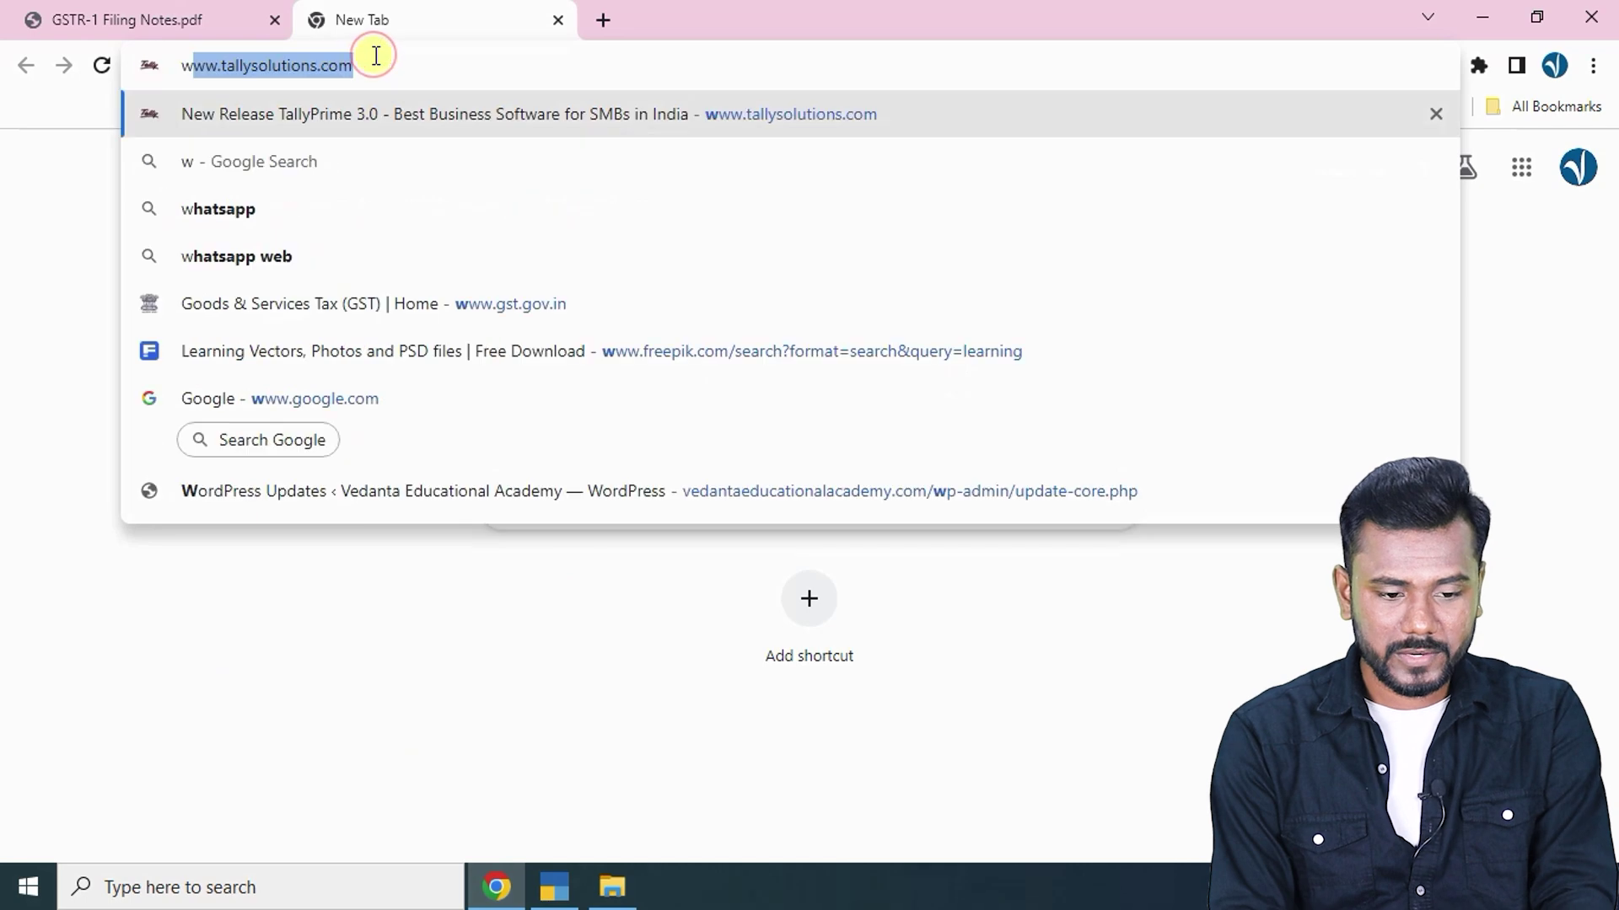
text(ww.gs)
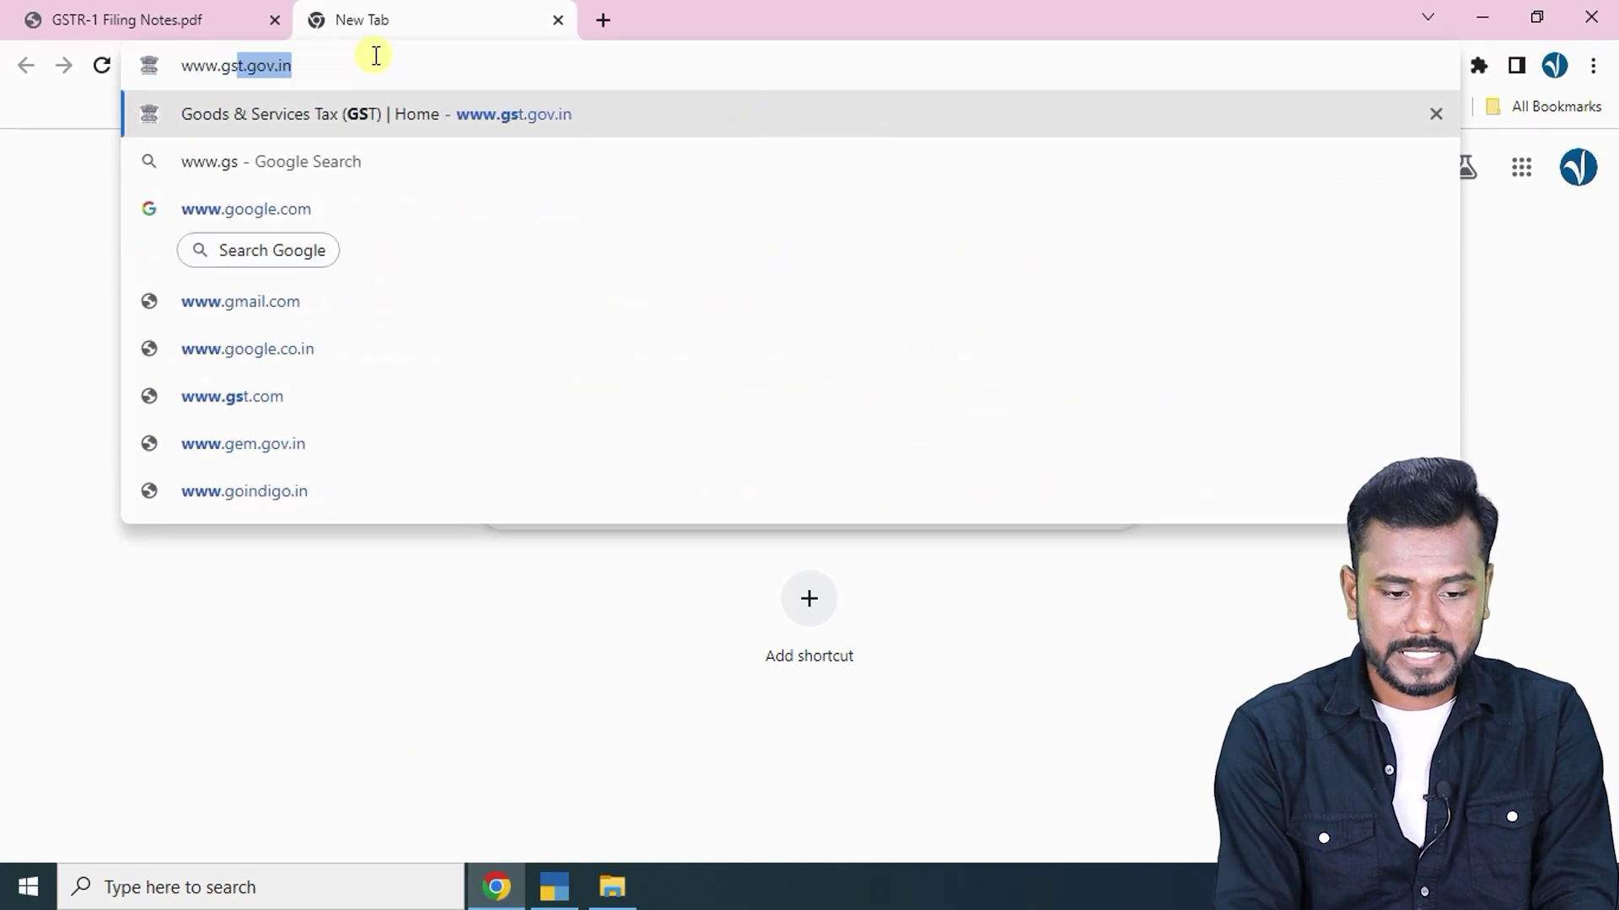
key(Return)
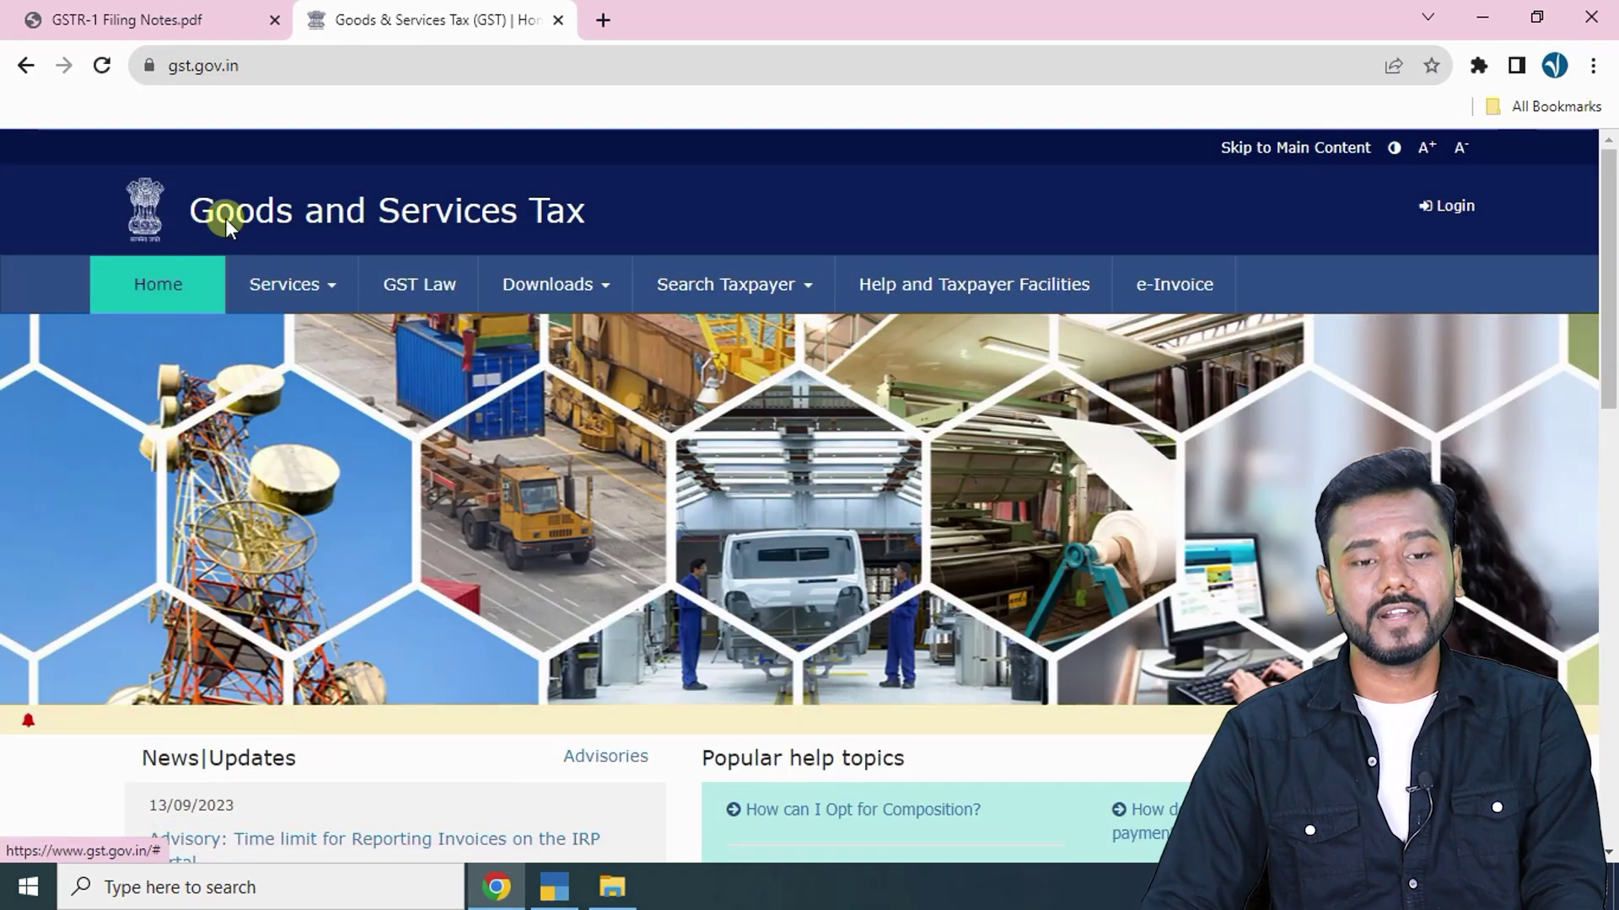
Step: Log in with the saved username and password plus the captcha code
click(1450, 208)
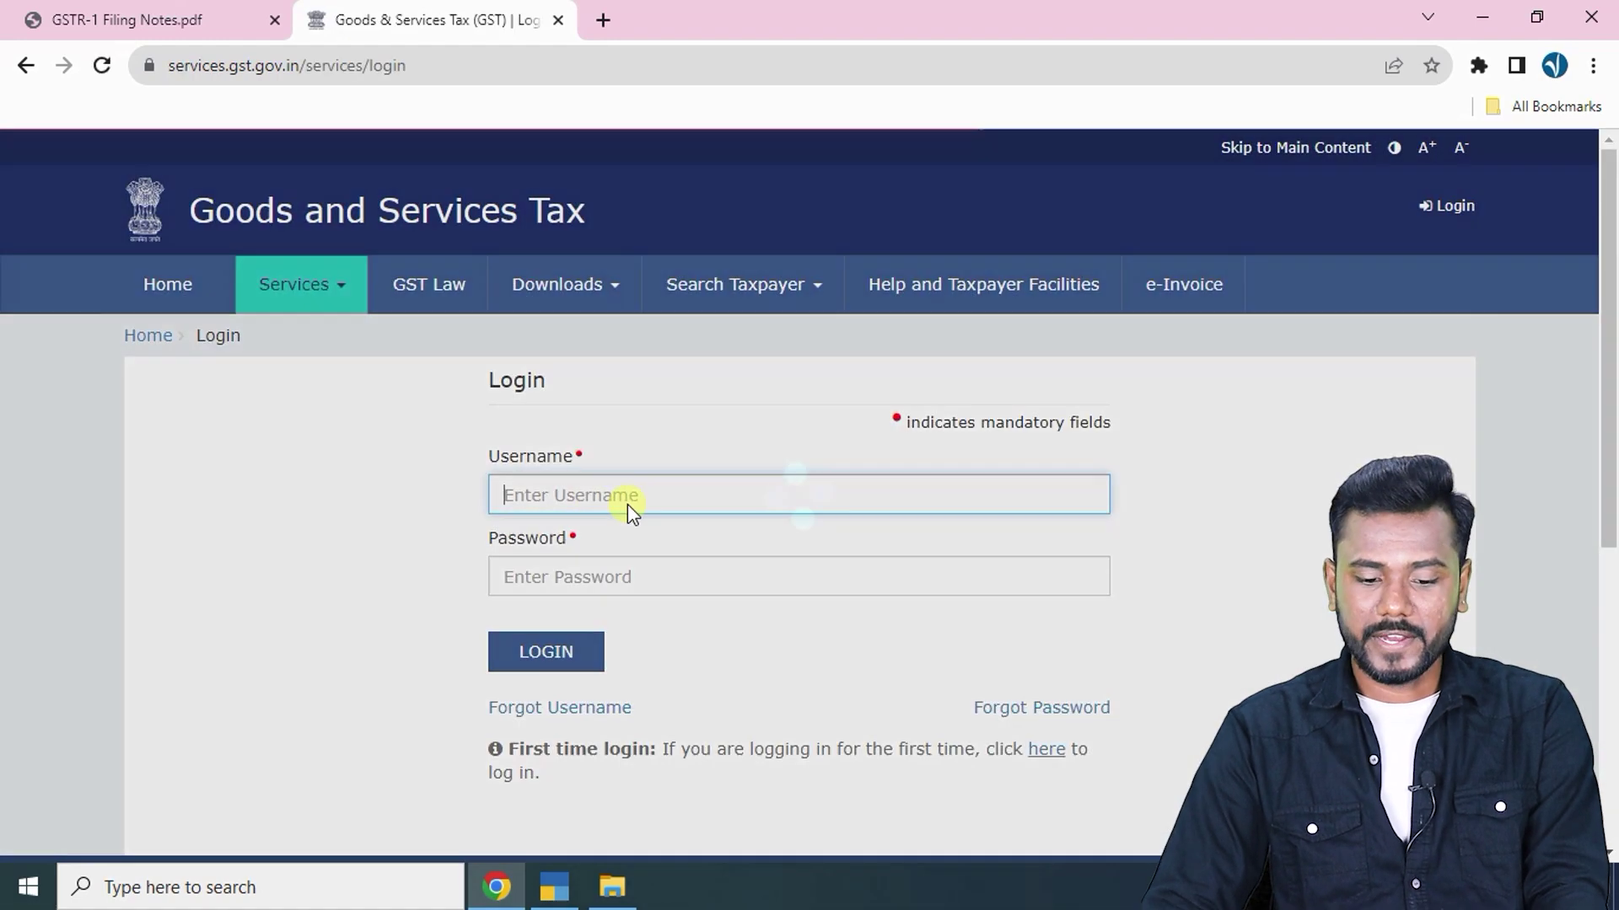
click(650, 494)
click(558, 650)
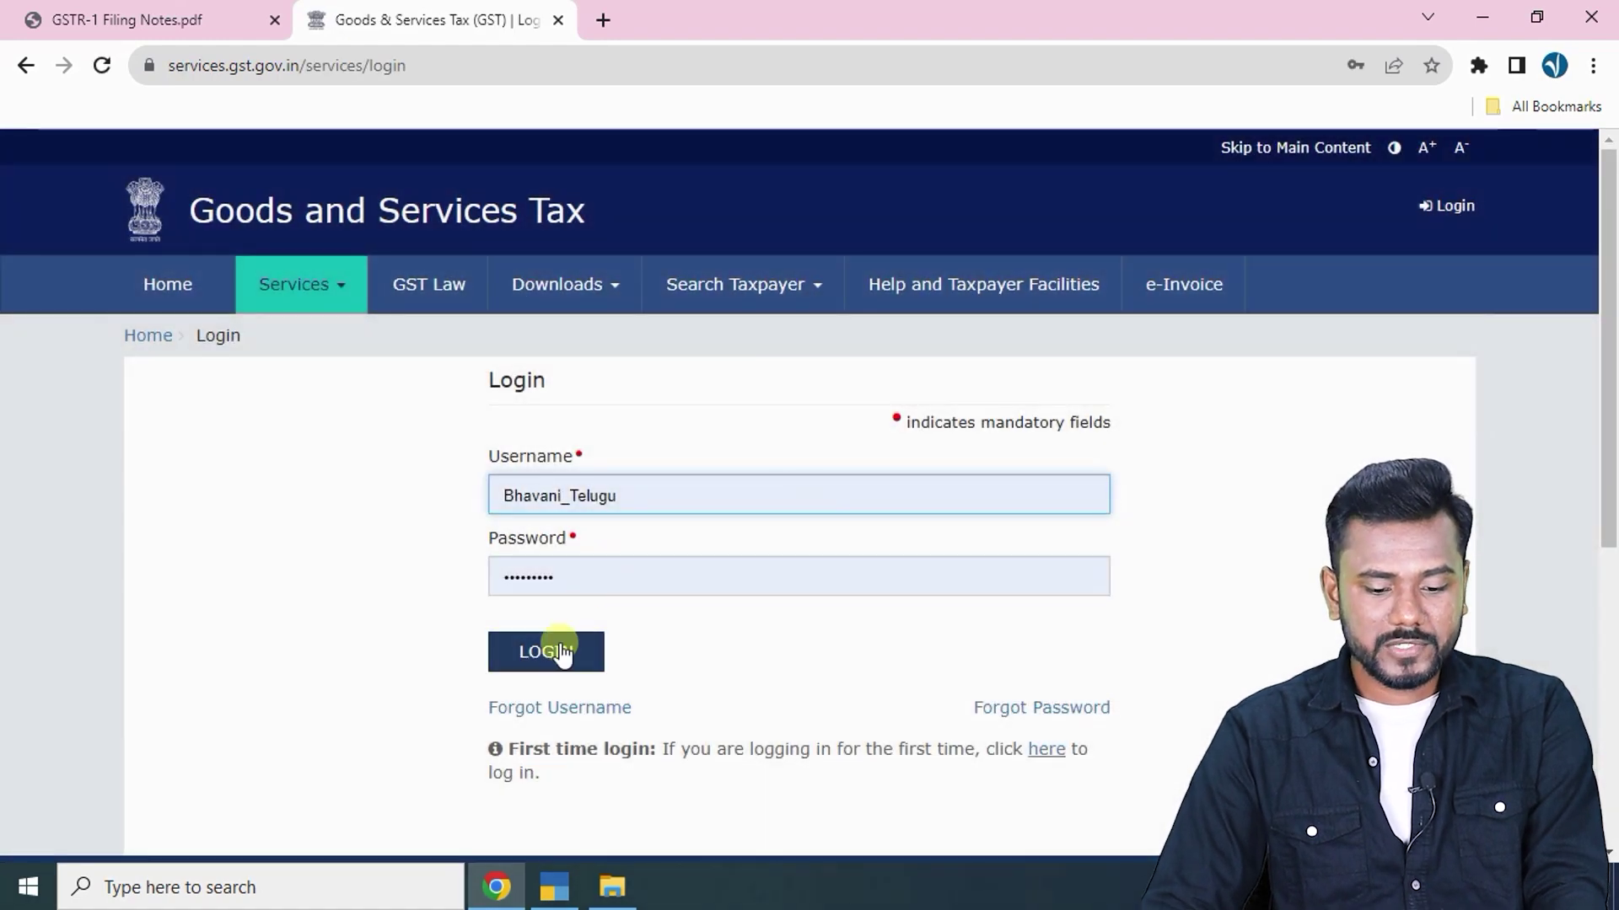
click(559, 644)
key(Return)
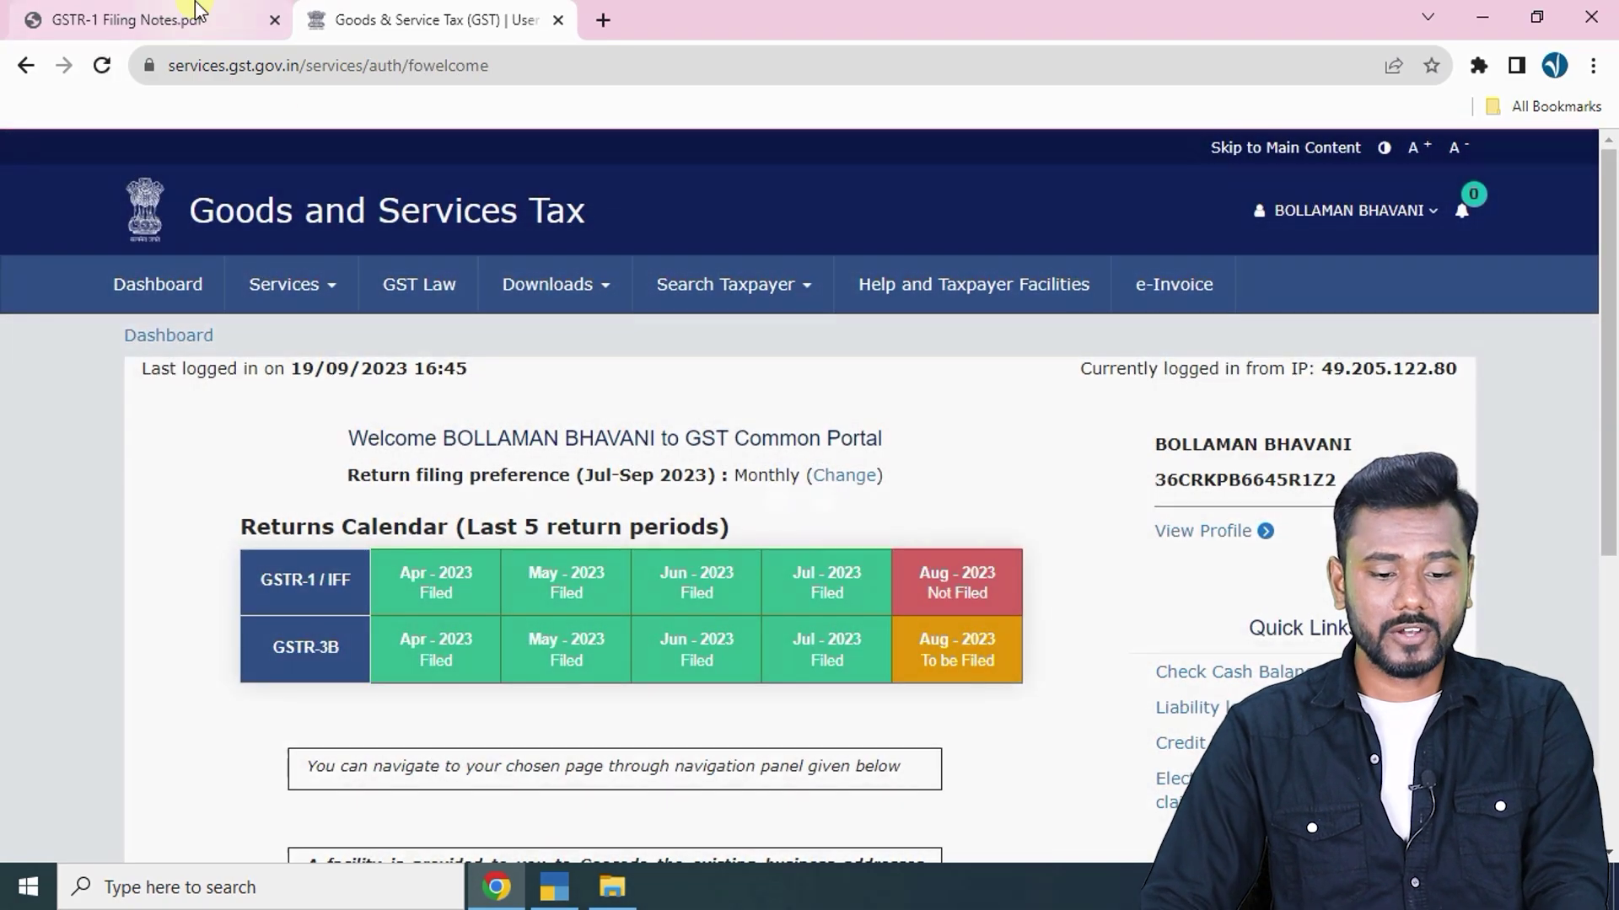
Step: Look up the Returns Dashboard path in the GSTR-1 filing notes
click(194, 9)
scroll(295, 540, down, 2)
drag(248, 506, 1005, 510)
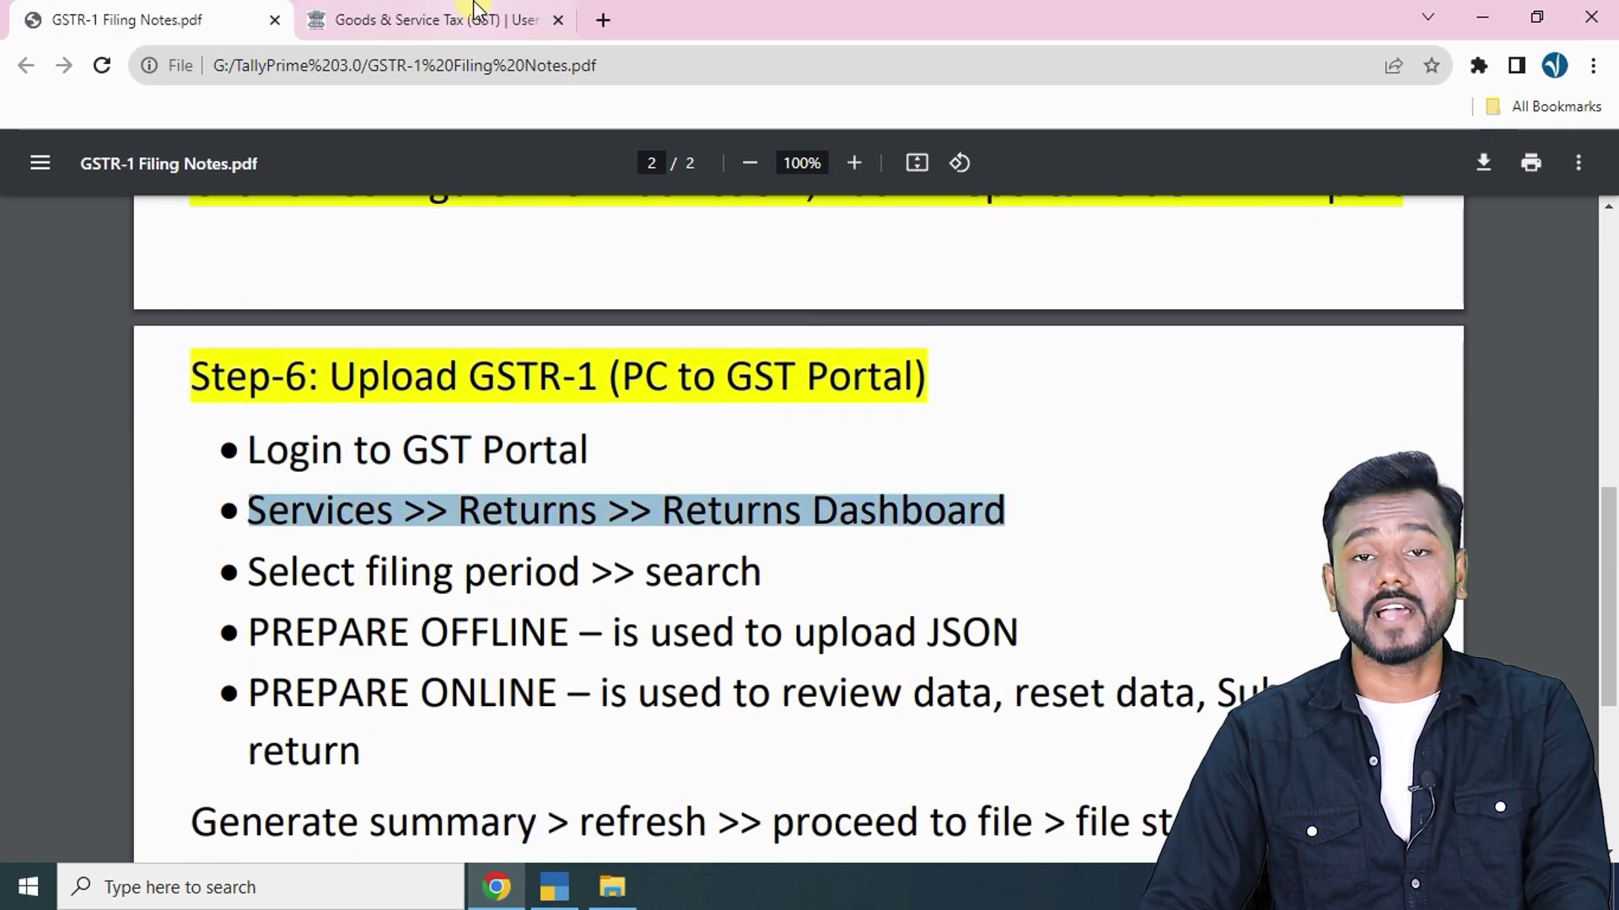
click(476, 11)
Step: Open Services > Returns > Returns Dashboard and search the August 2023-24 returns
click(312, 286)
mouse_move(271, 358)
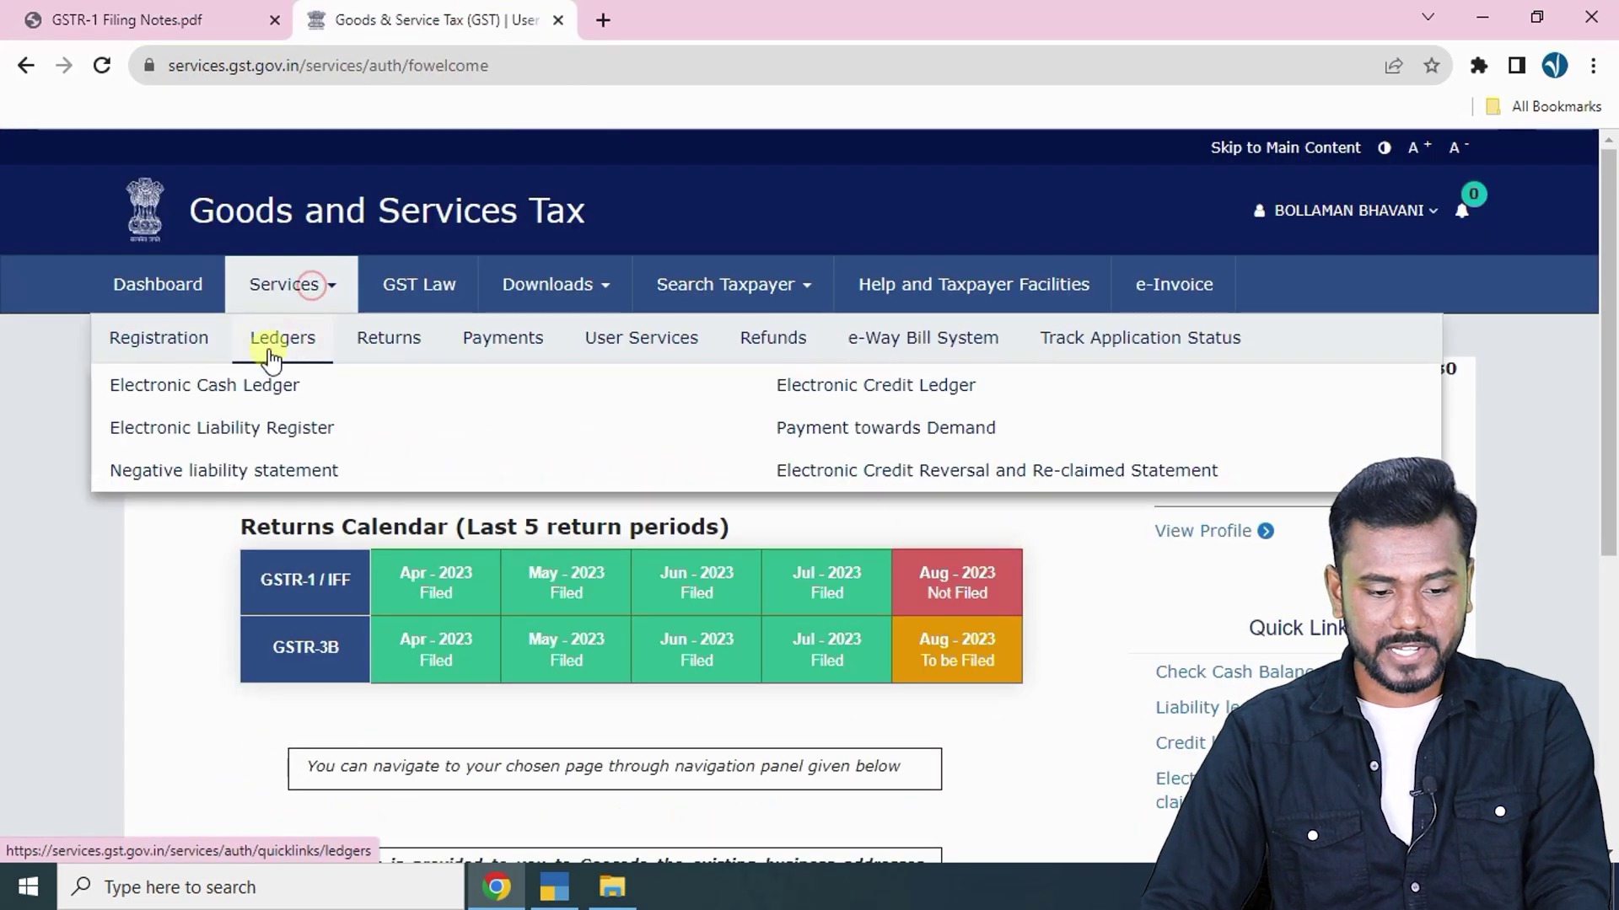
mouse_move(387, 360)
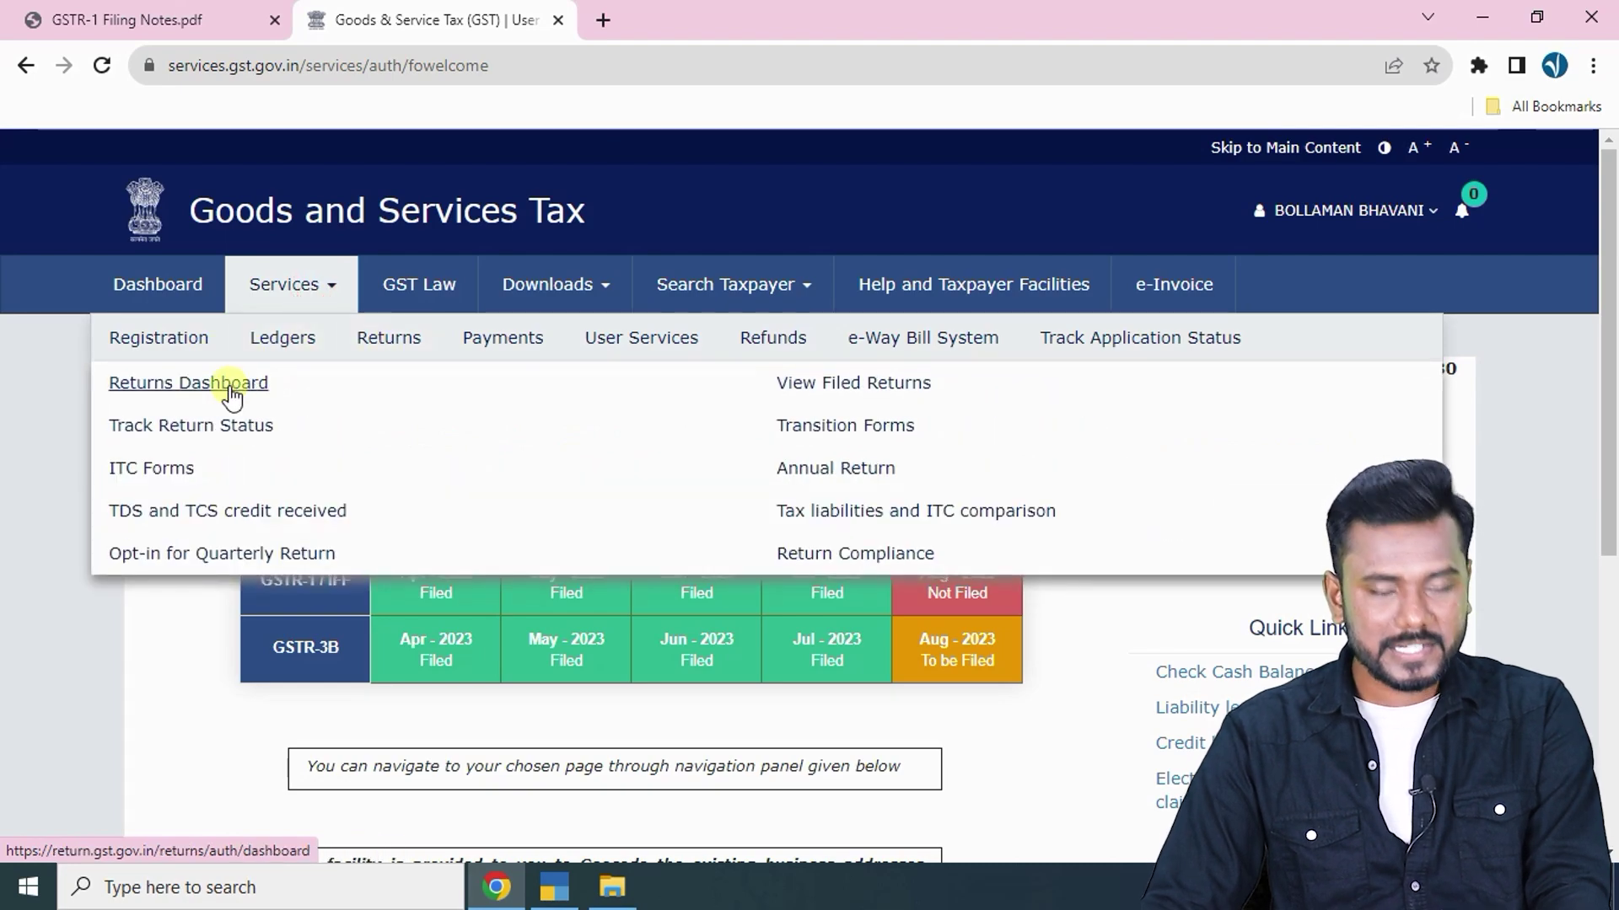
click(231, 389)
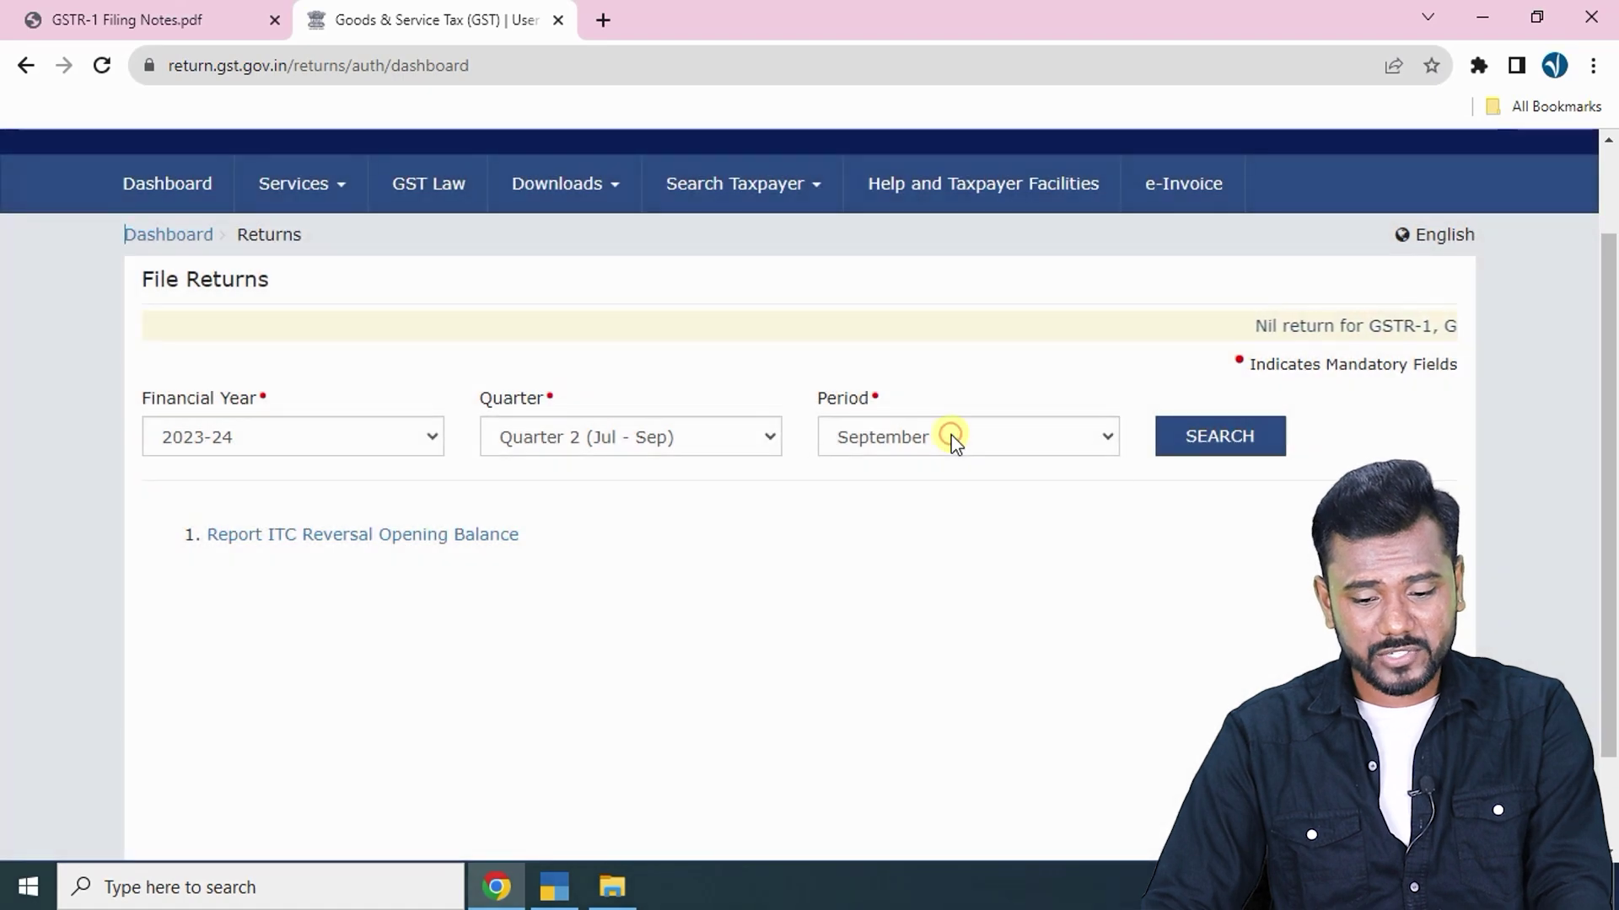
click(953, 438)
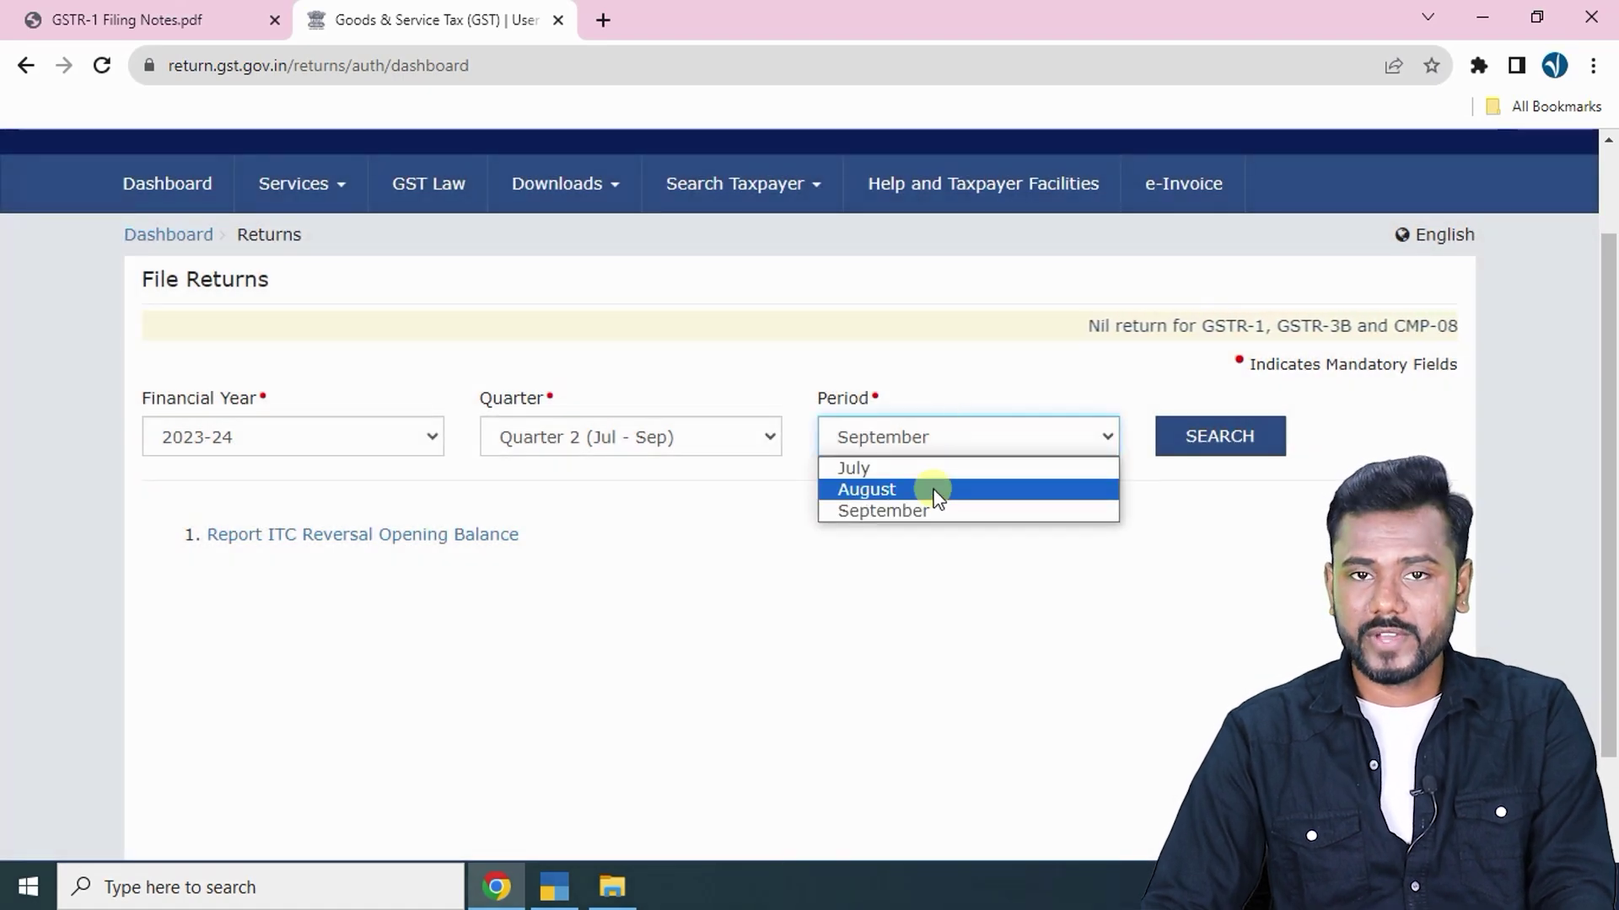
click(935, 492)
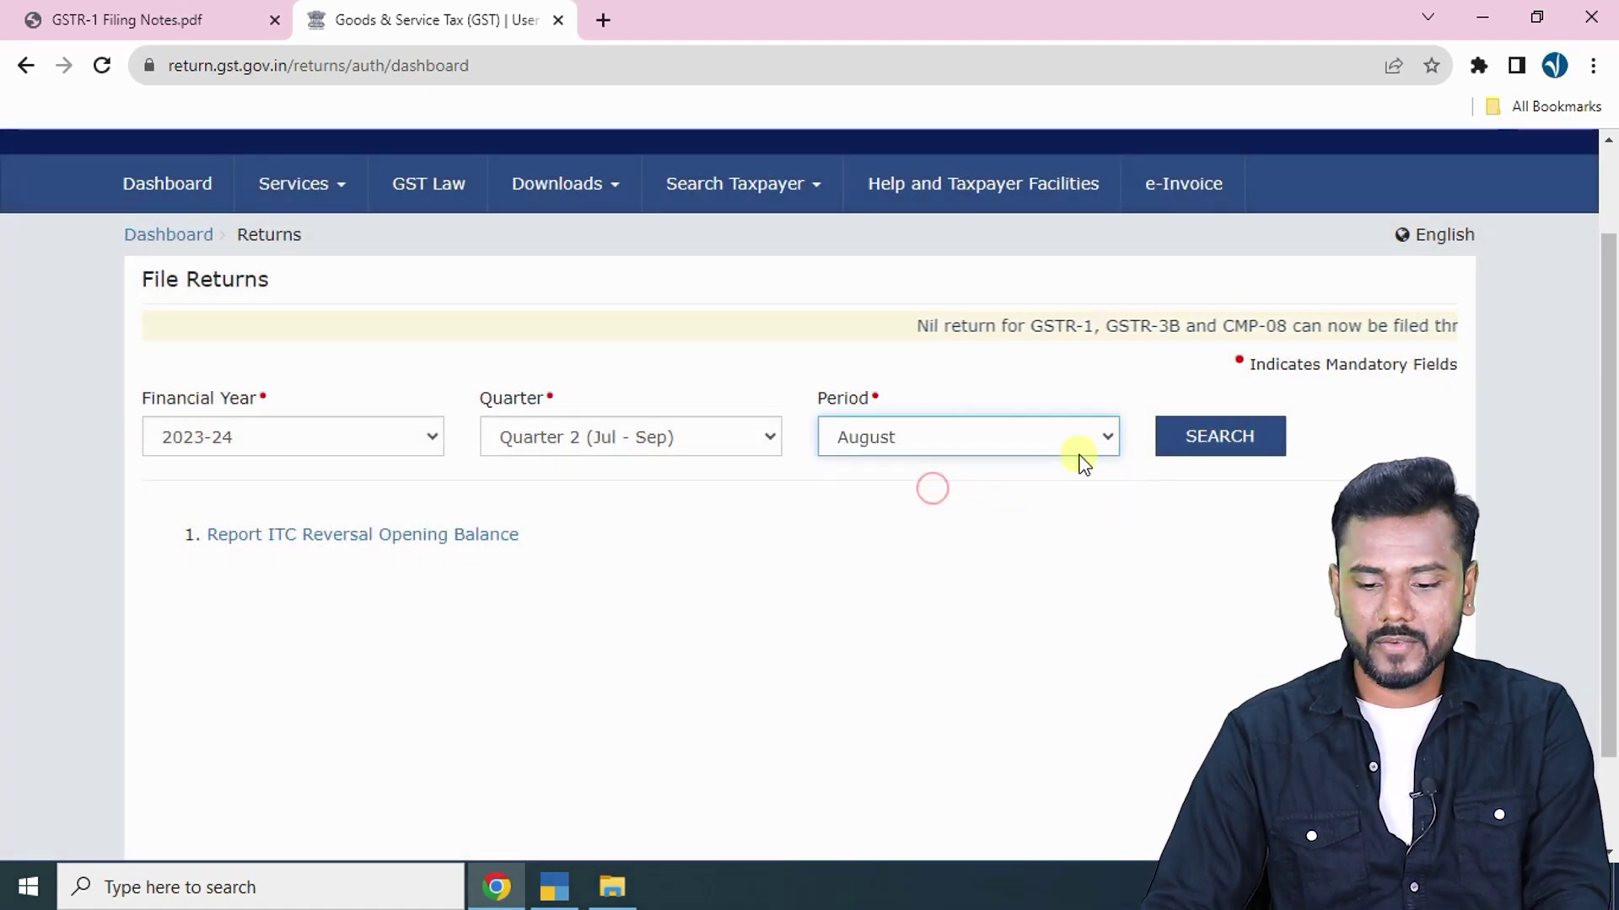
click(1194, 444)
scroll(1192, 435, down, 4)
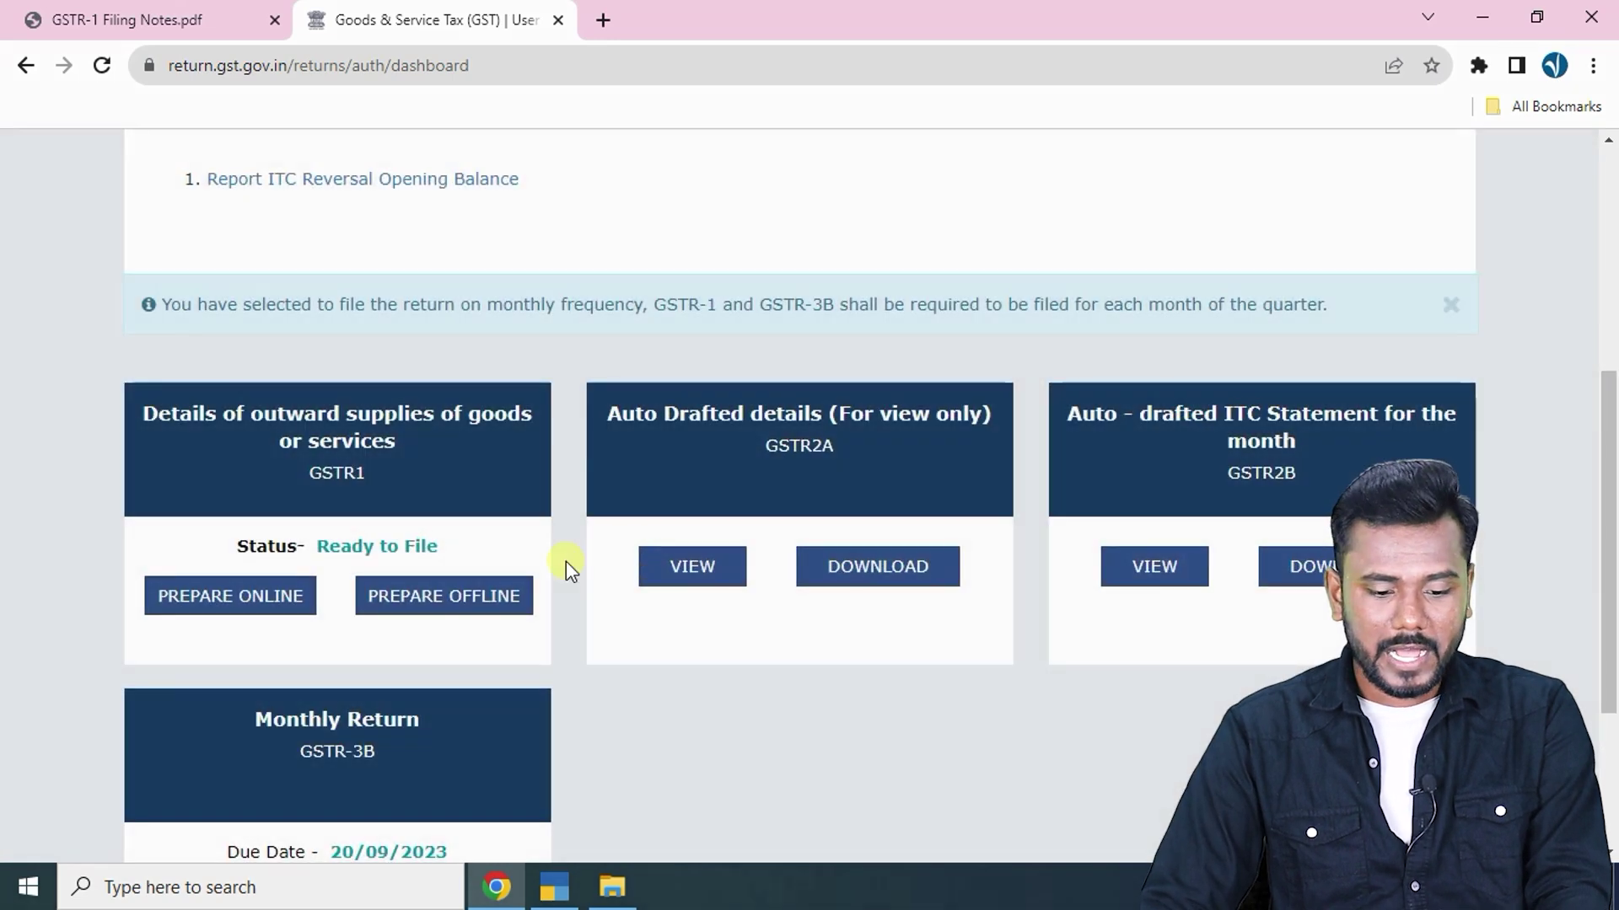
Step: Open Prepare Online for GSTR-1 and reset the saved August records
click(251, 613)
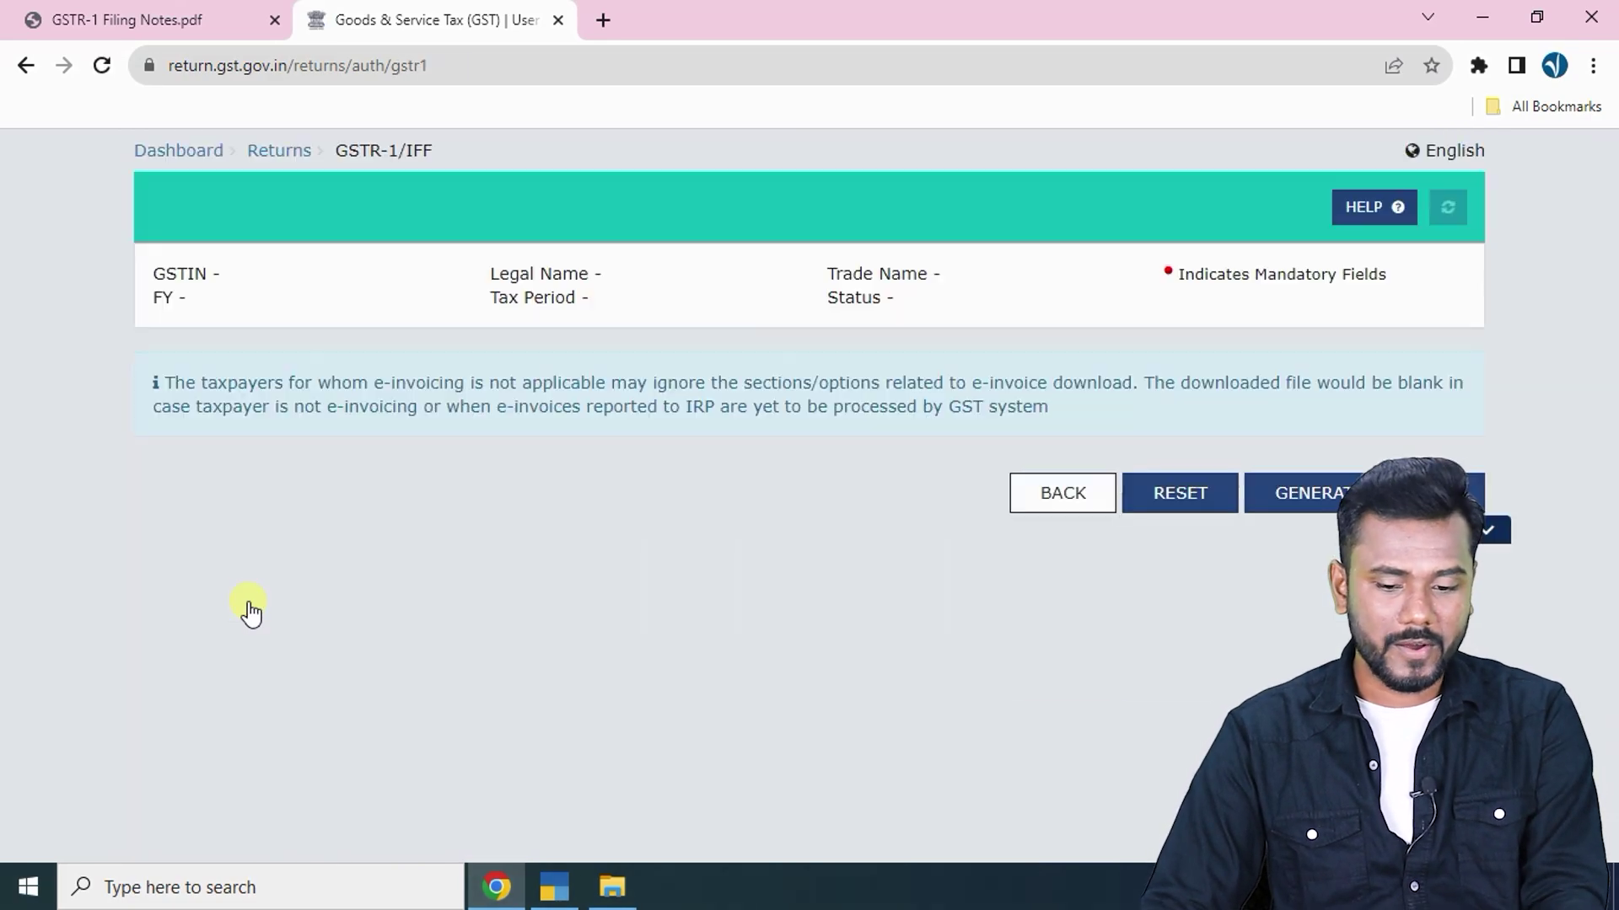
scroll(317, 533, down, 4)
scroll(317, 518, down, 6)
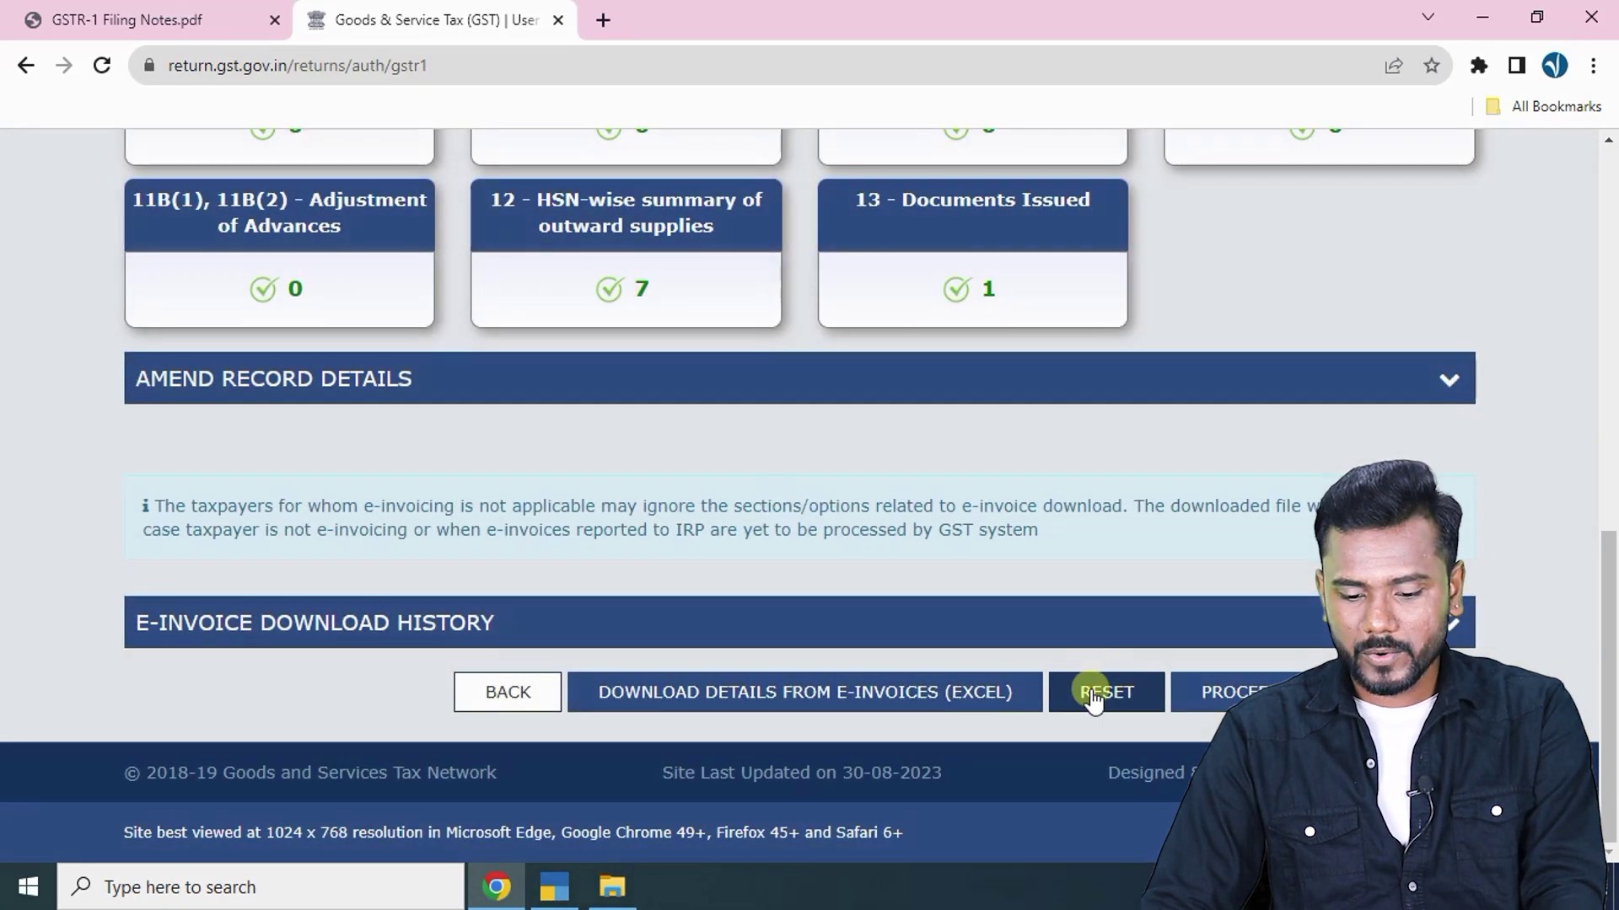
click(1092, 693)
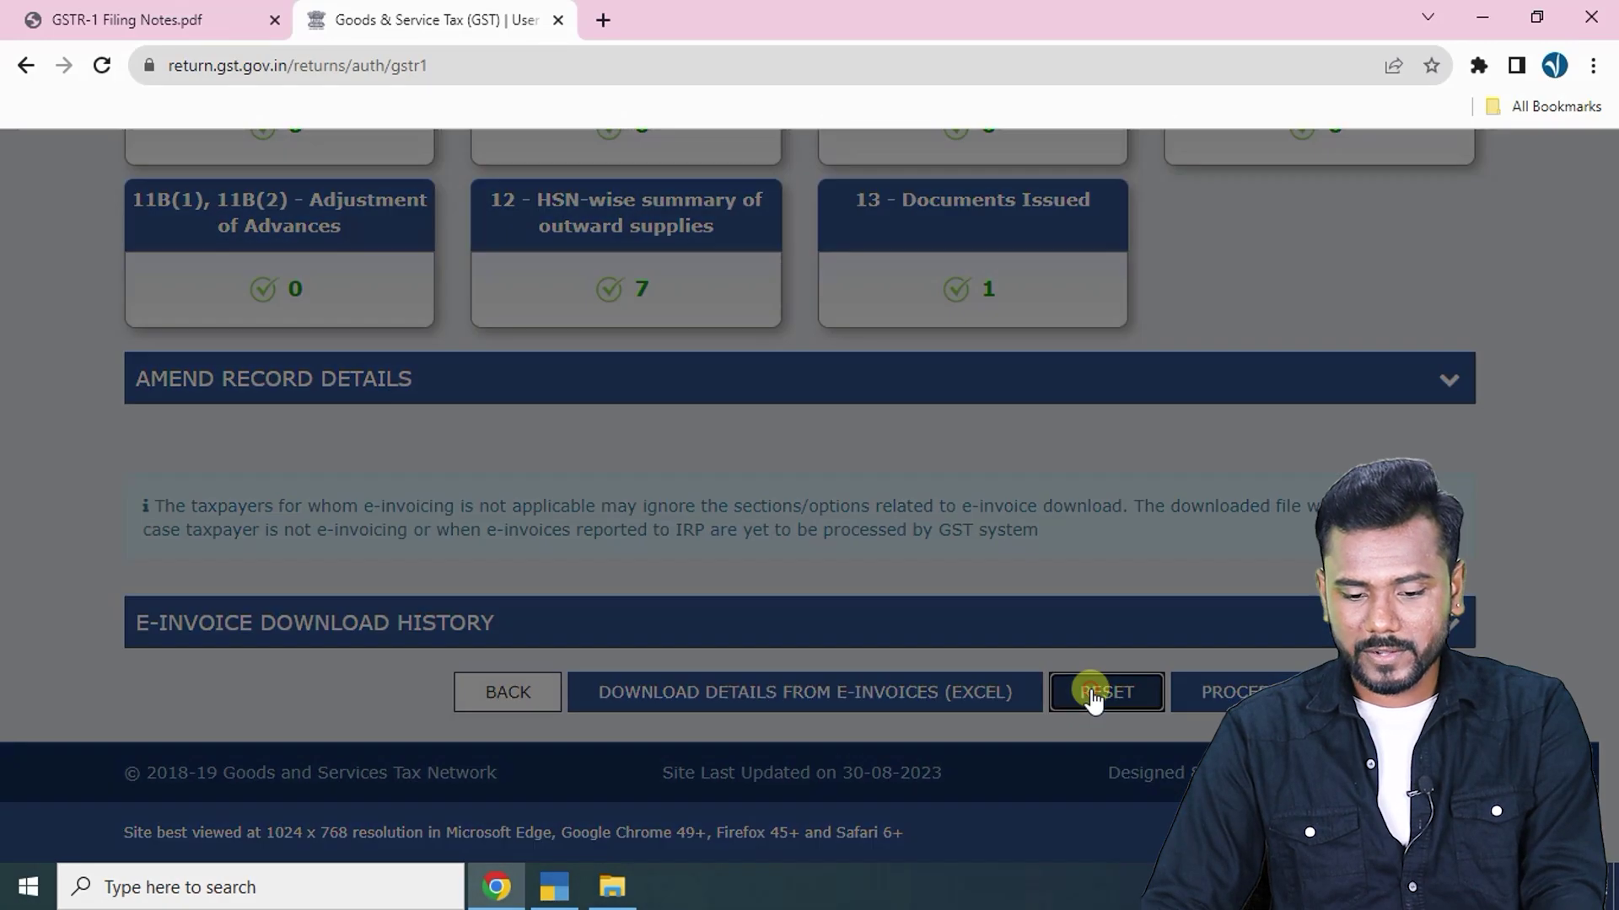
click(846, 457)
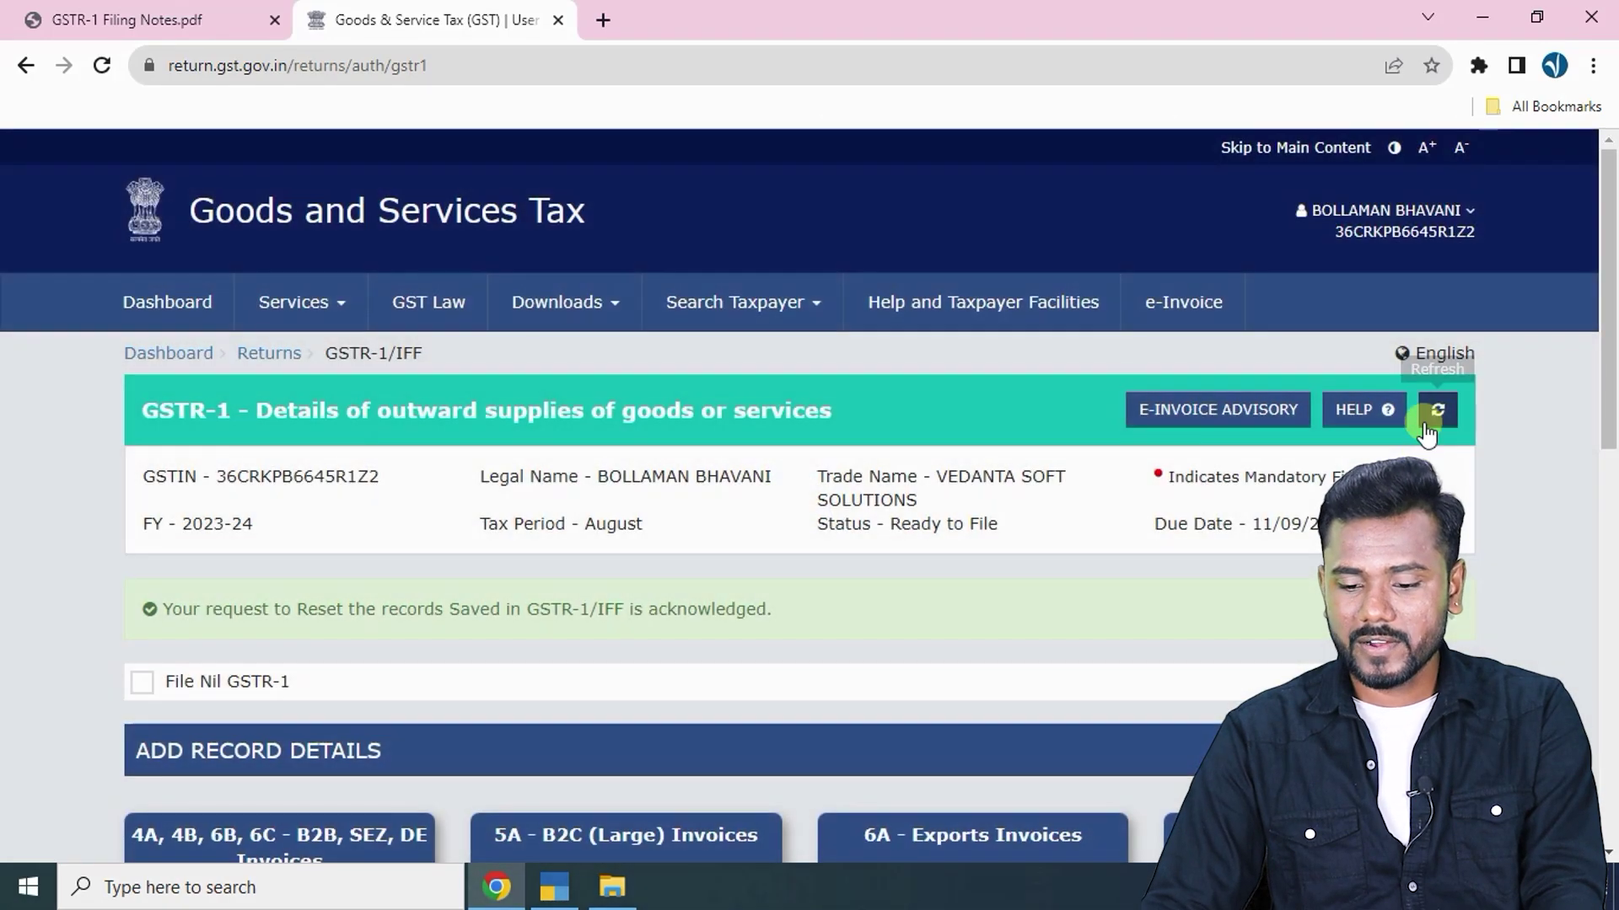
Step: Refresh to confirm every section shows 0 and Not Filed, then go back
click(1432, 414)
scroll(876, 424, down, 4)
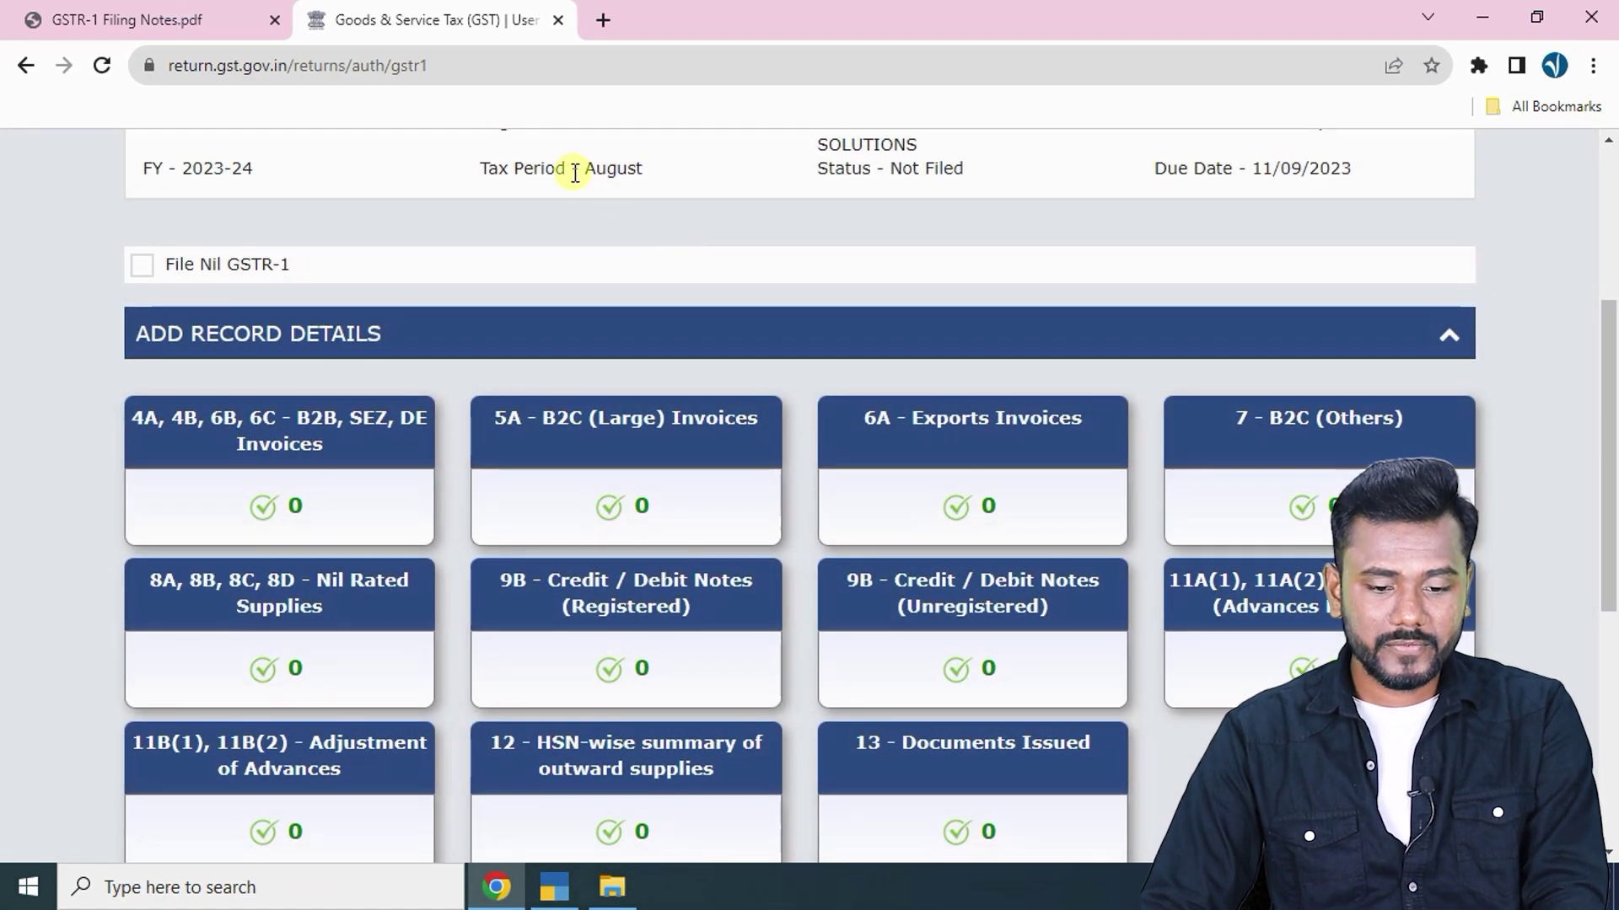
drag(575, 173, 641, 169)
scroll(413, 472, down, 4)
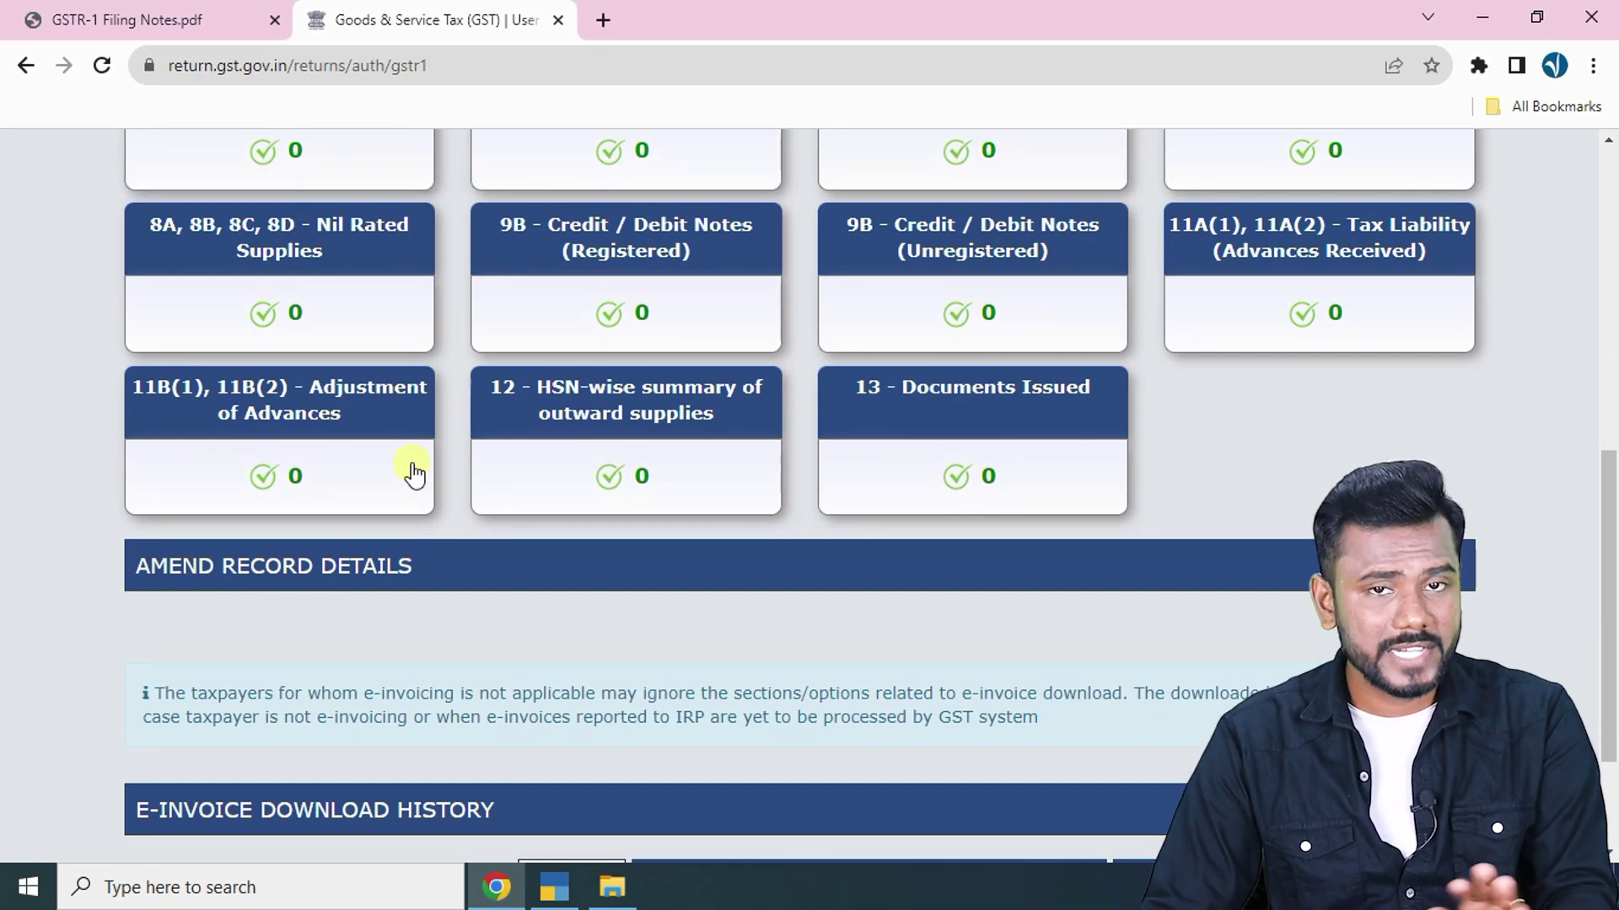
scroll(415, 495, down, 2)
click(578, 707)
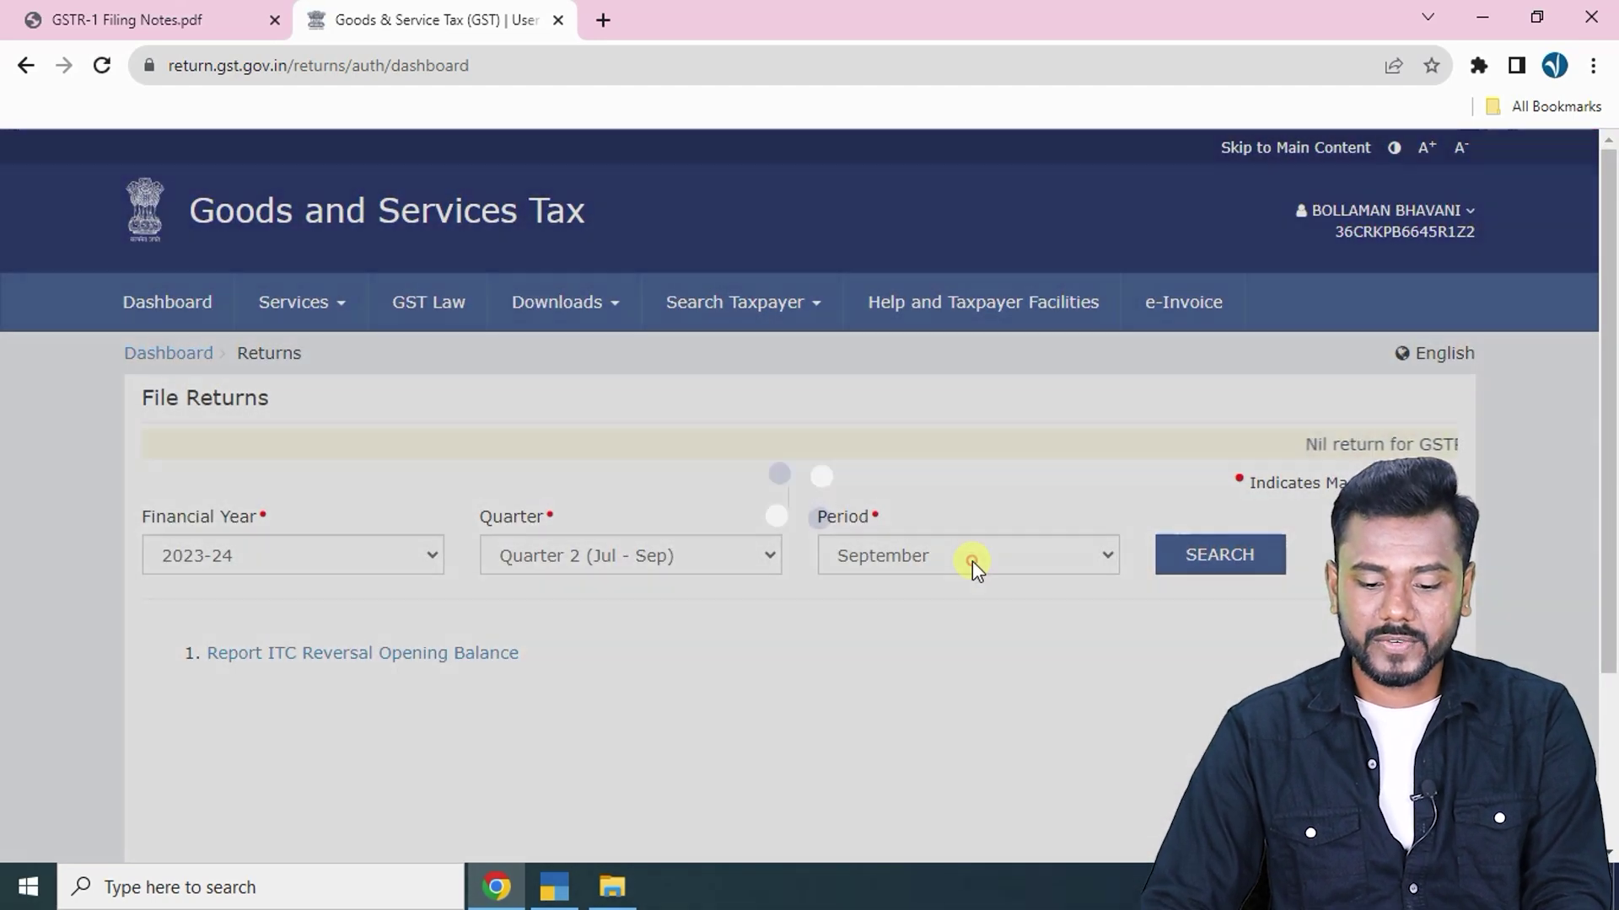
Step: Search August returns, showing GSTR1 due 11/09/2023 and GSTR-3B due 20/09/2023
click(972, 560)
click(956, 606)
click(1188, 557)
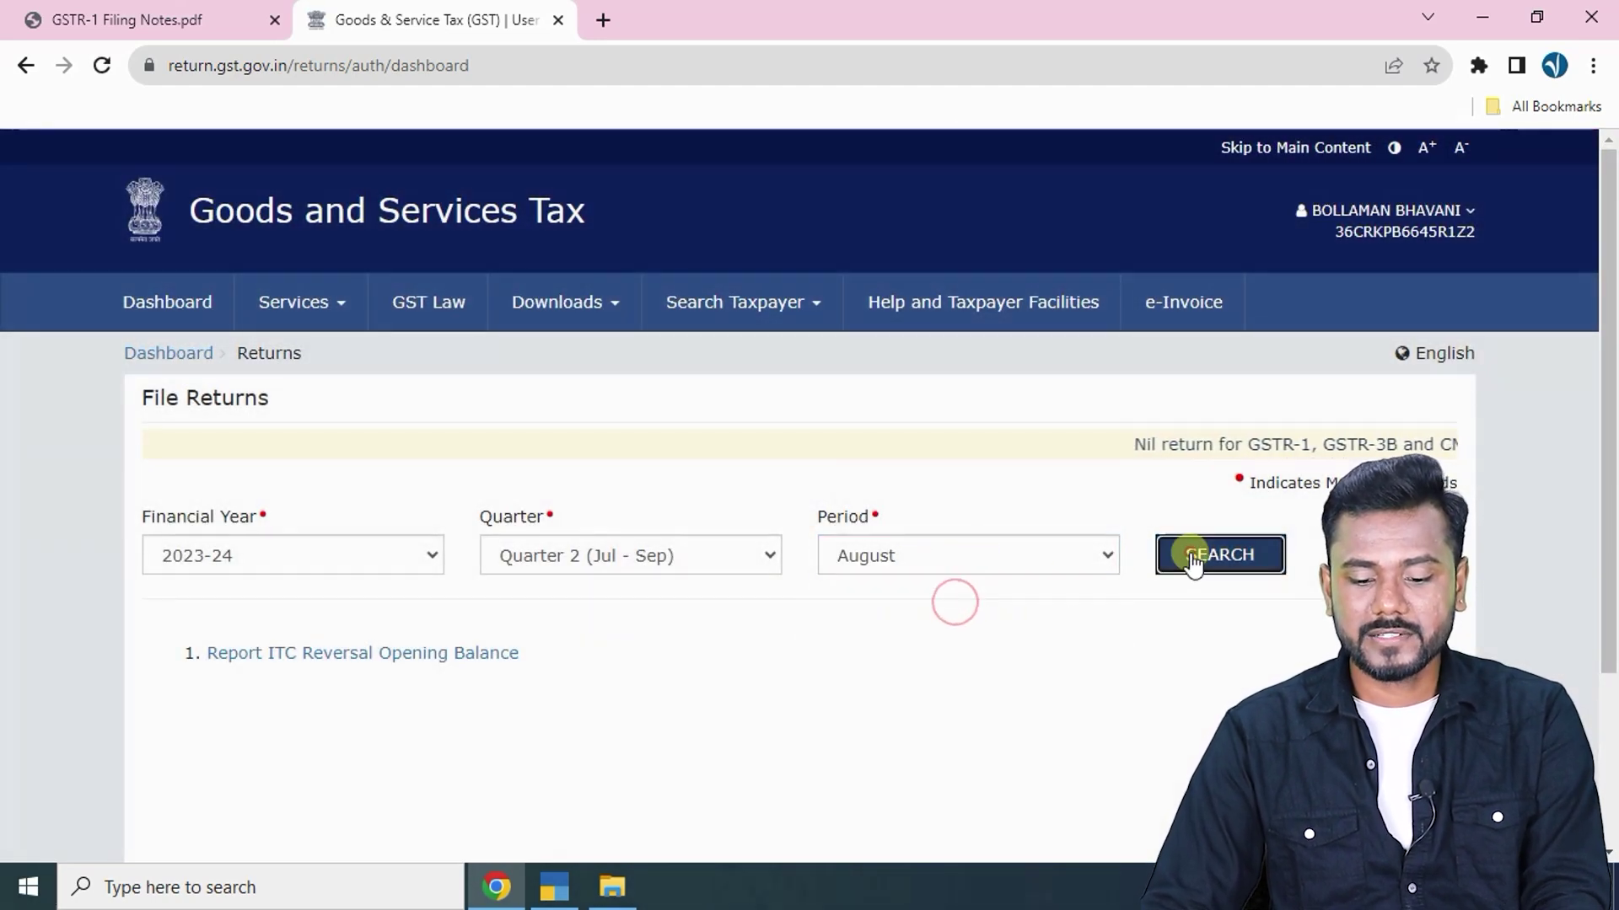
scroll(666, 517, down, 4)
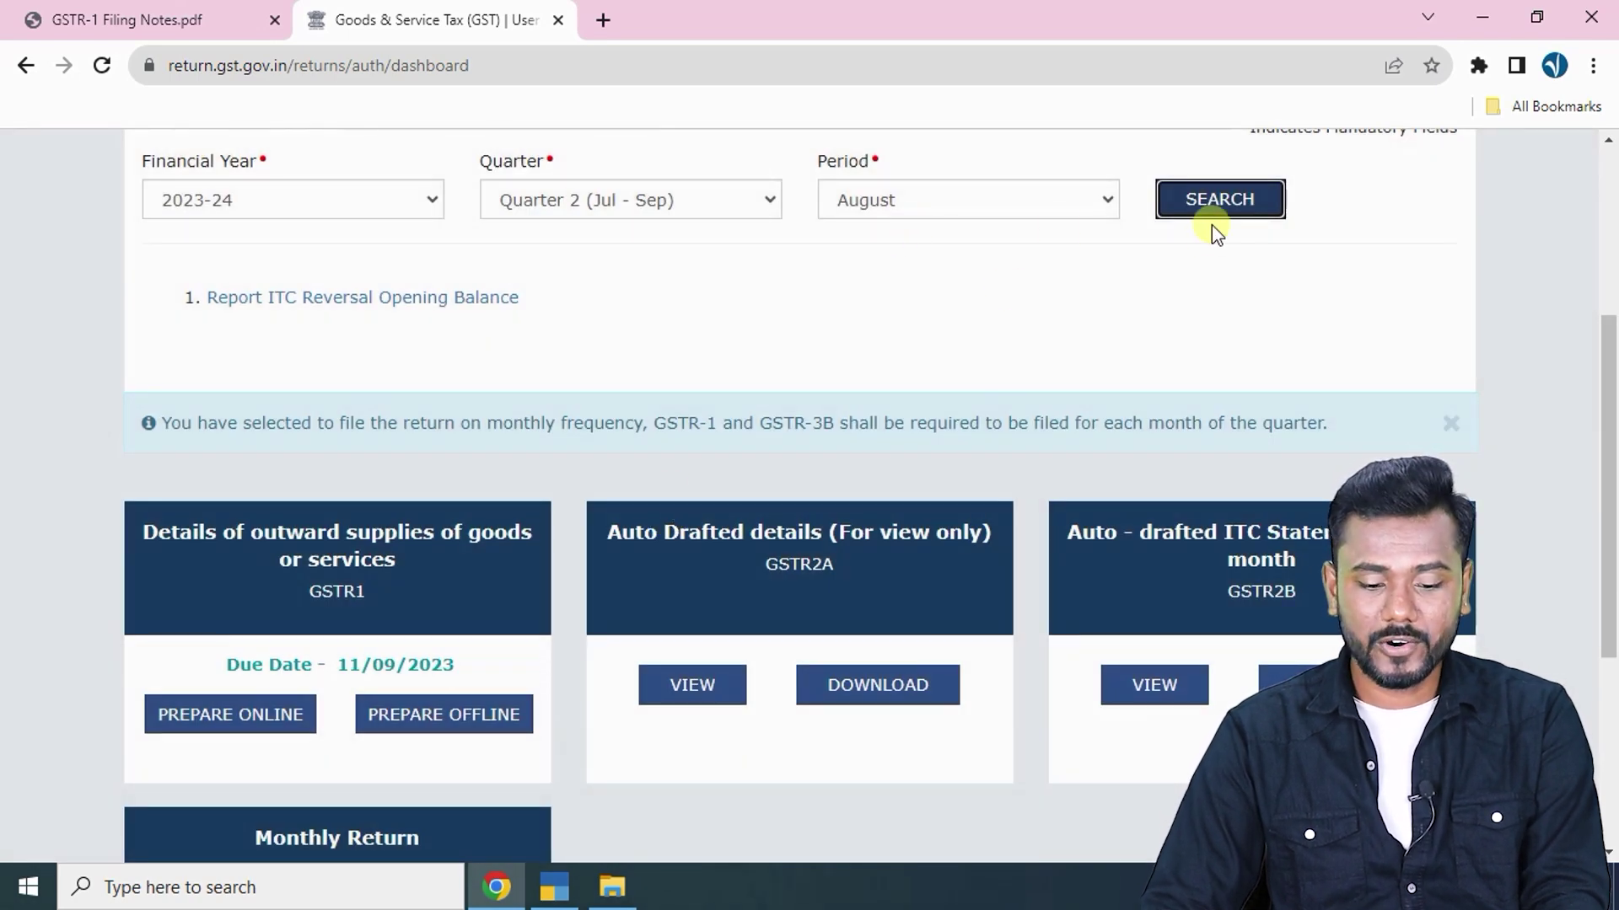
scroll(759, 238, down, 2)
Step: Review the notes on offline JSON upload versus online preparation, then return to the portal
click(143, 17)
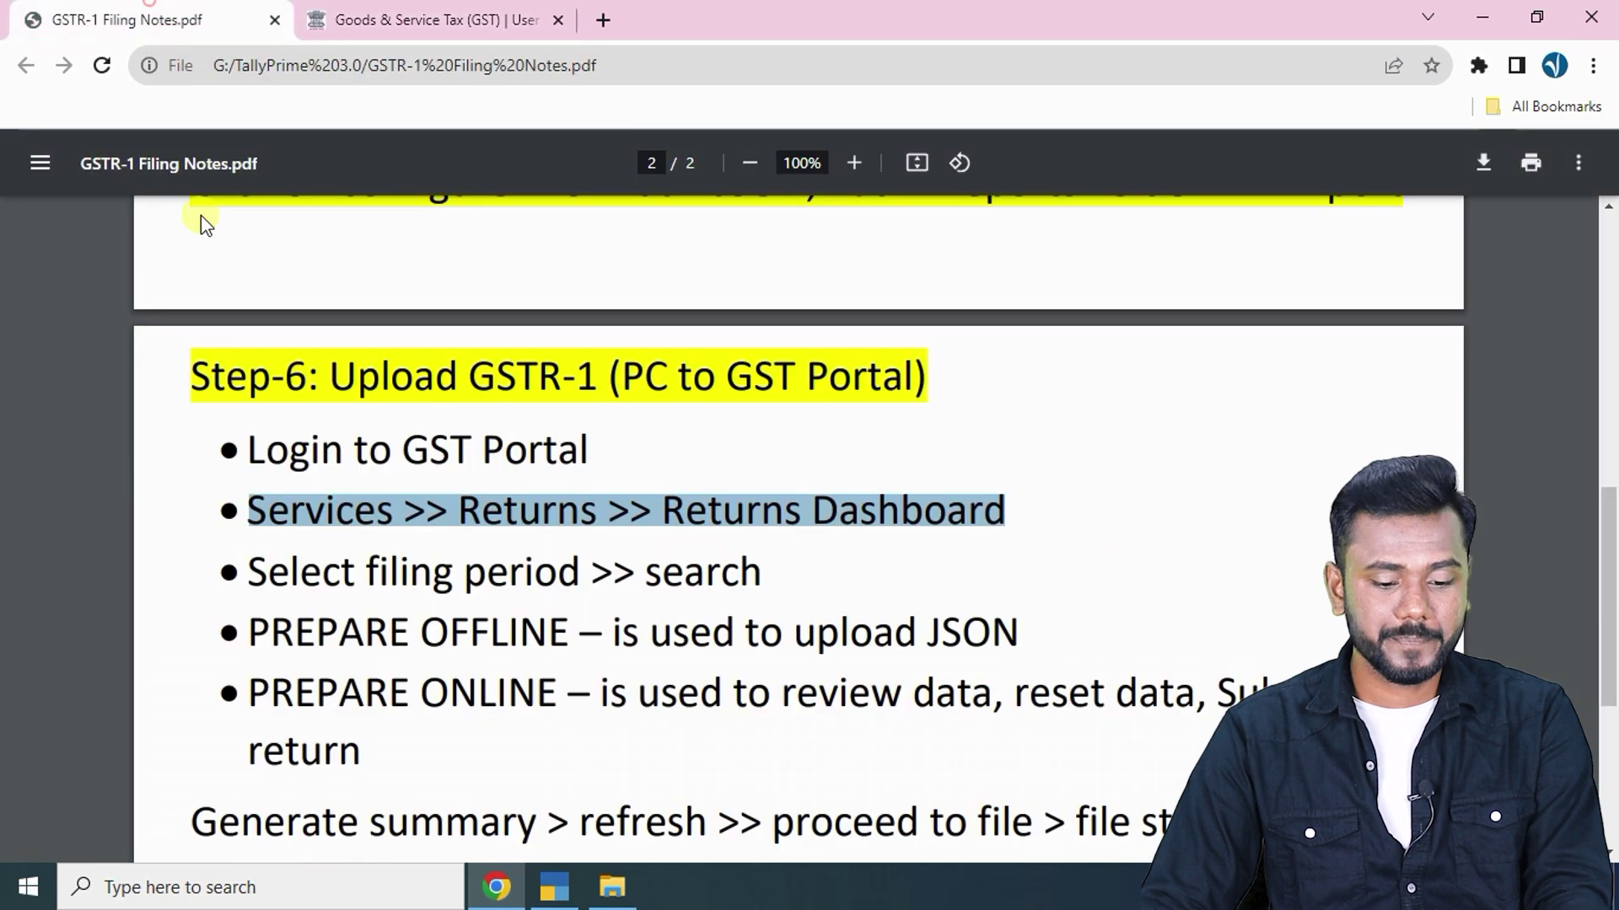
drag(276, 633, 517, 634)
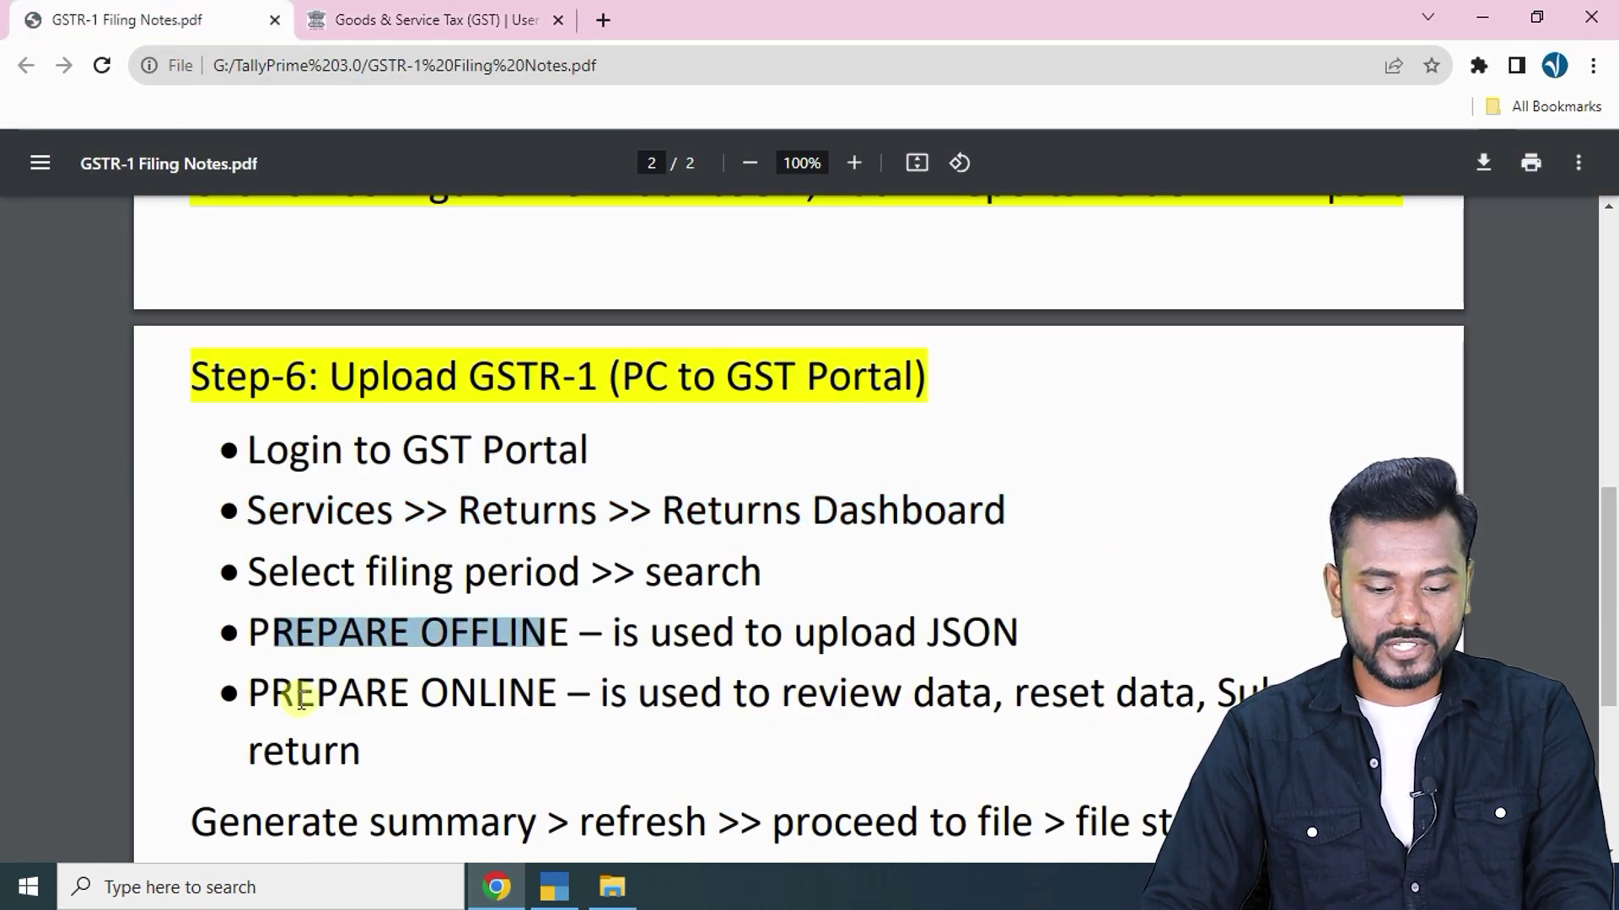
drag(292, 698, 476, 693)
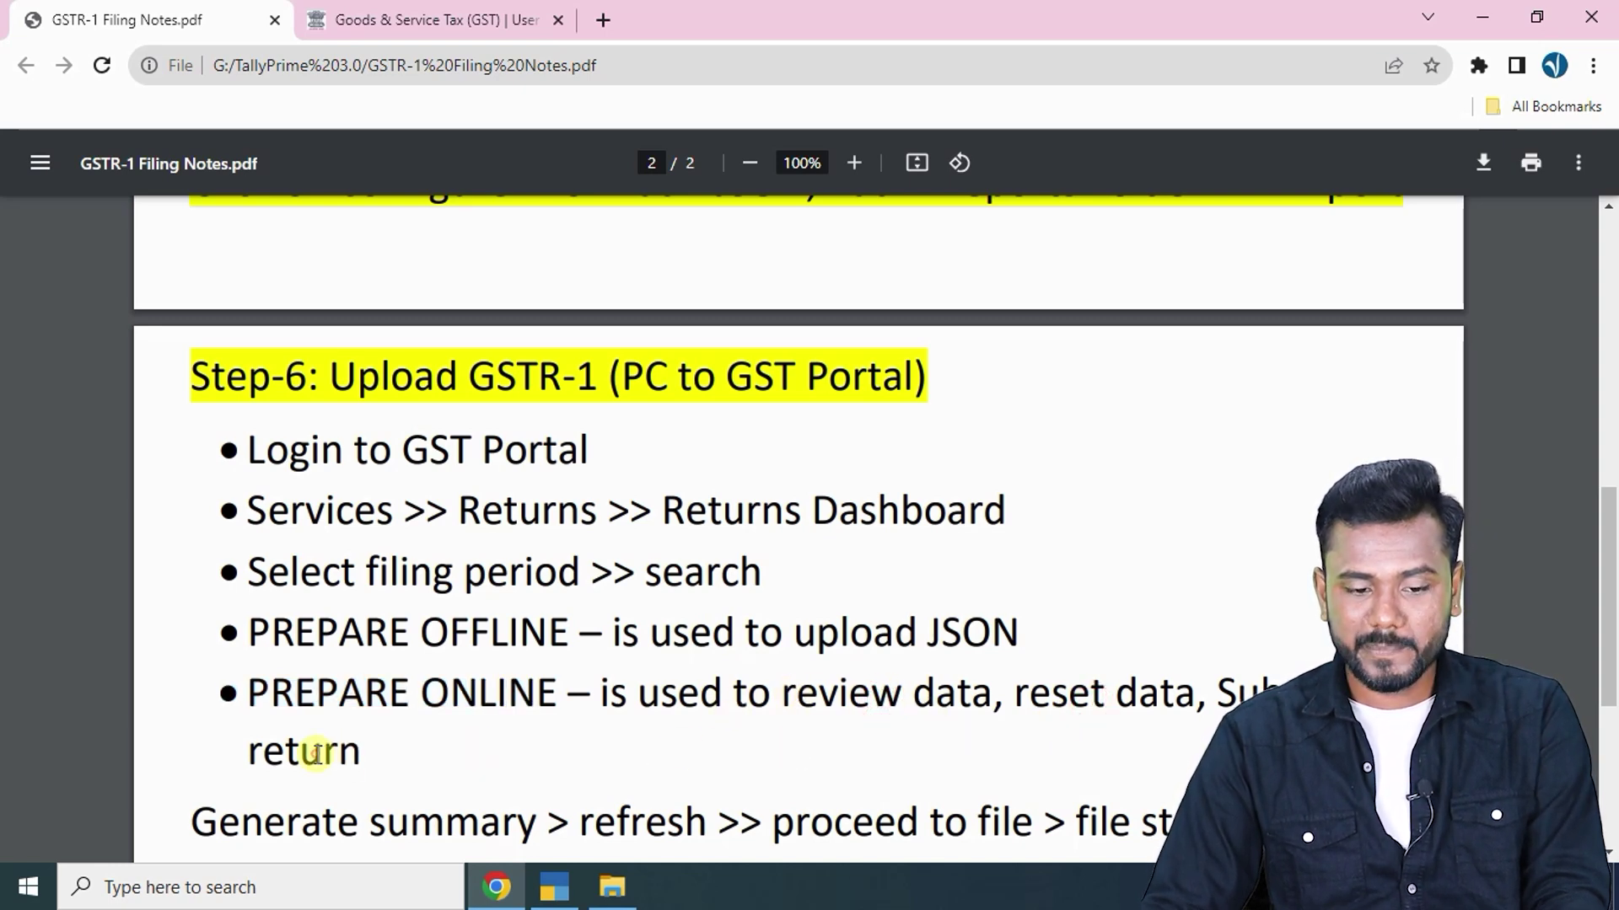
click(399, 10)
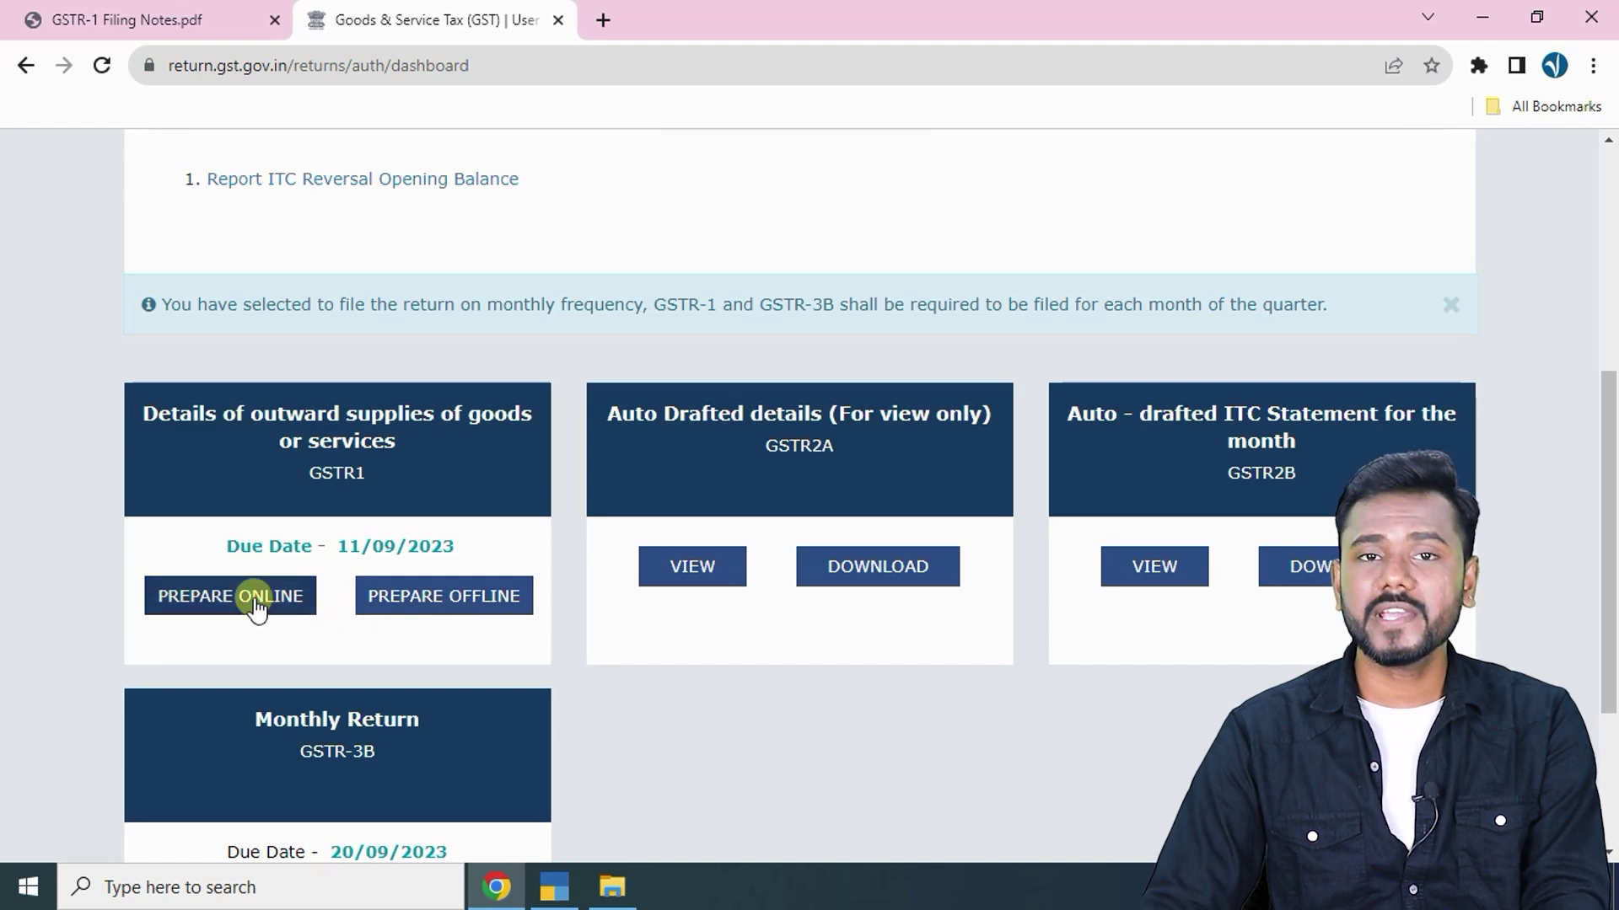
Step: Upload the GSTR-1 AUG-2023 JSON from E:\TallyPrime Reports via Prepare Offline
click(431, 598)
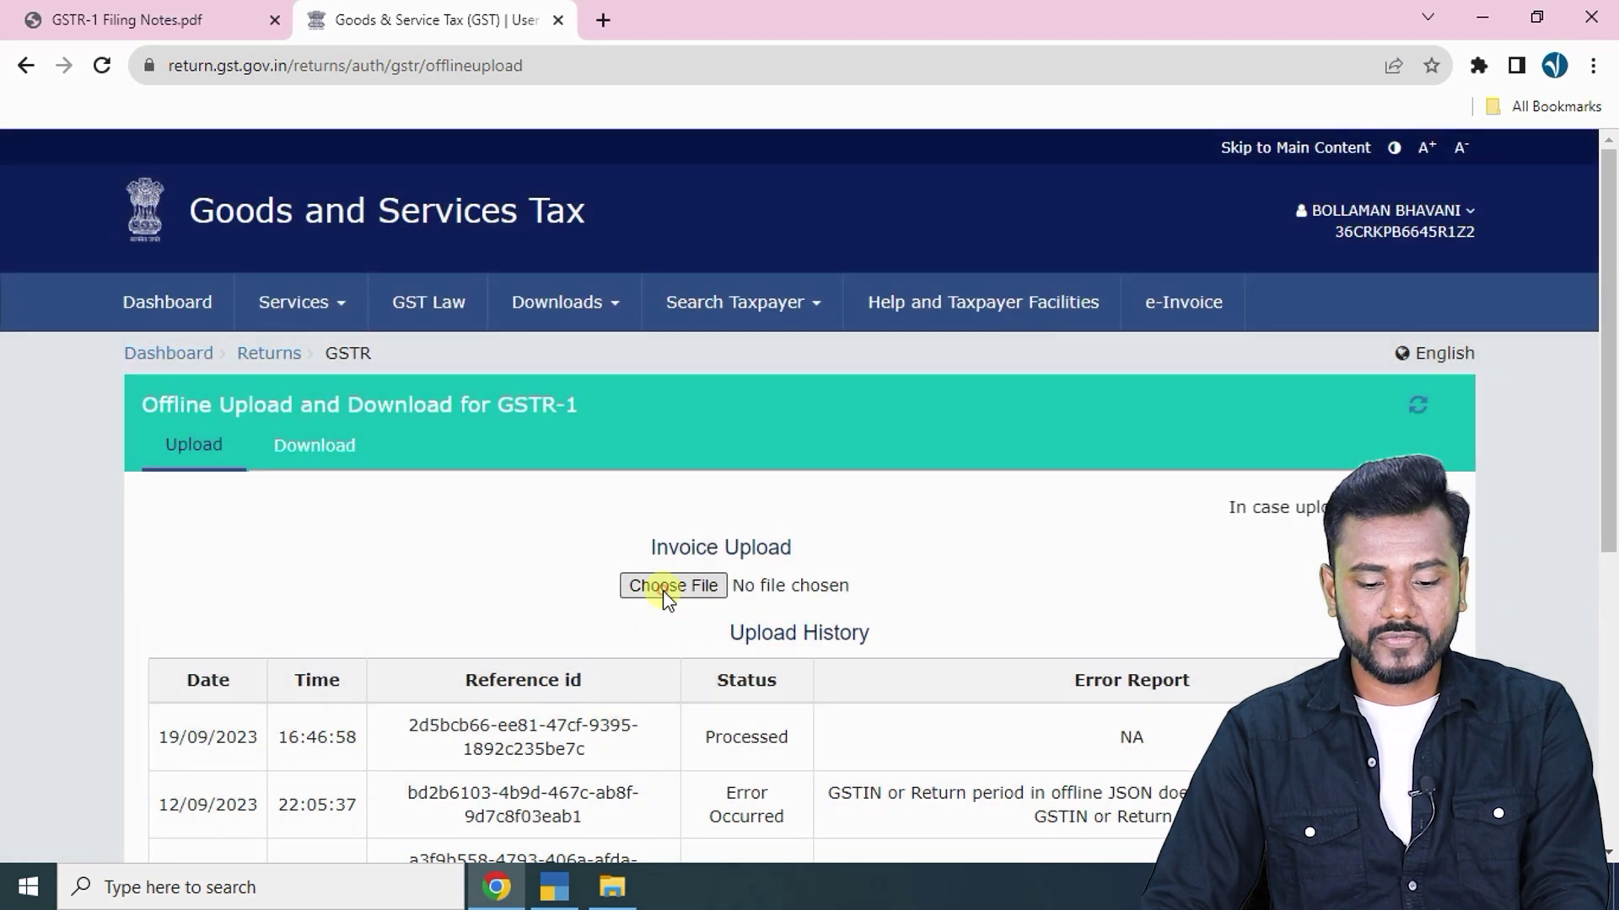
click(663, 589)
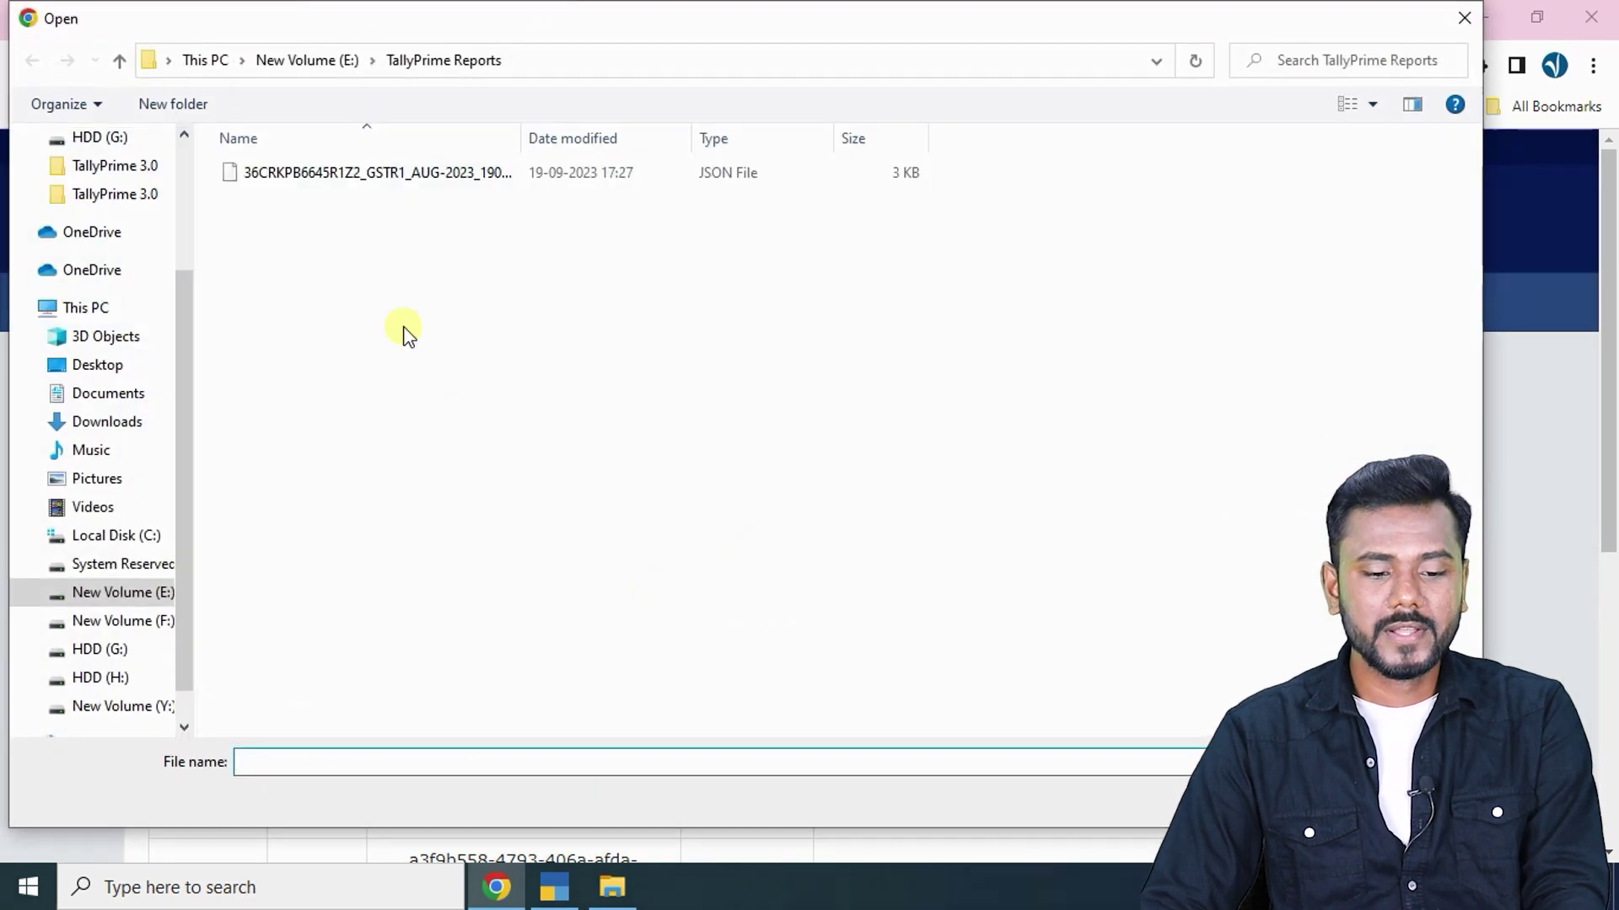
click(86, 307)
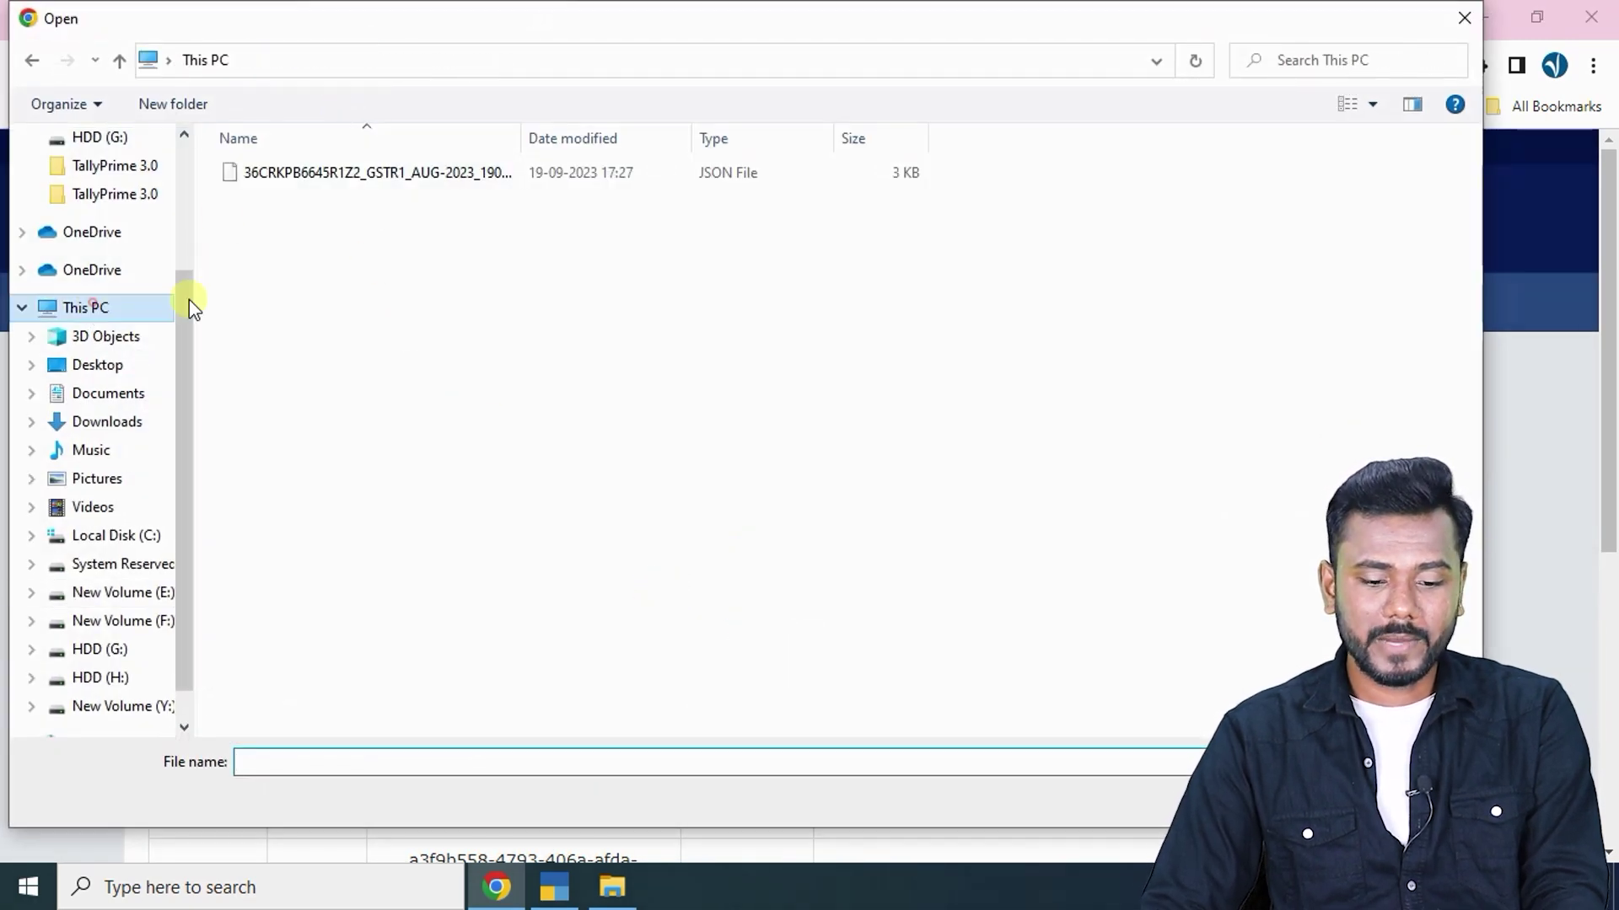
double_click(919, 353)
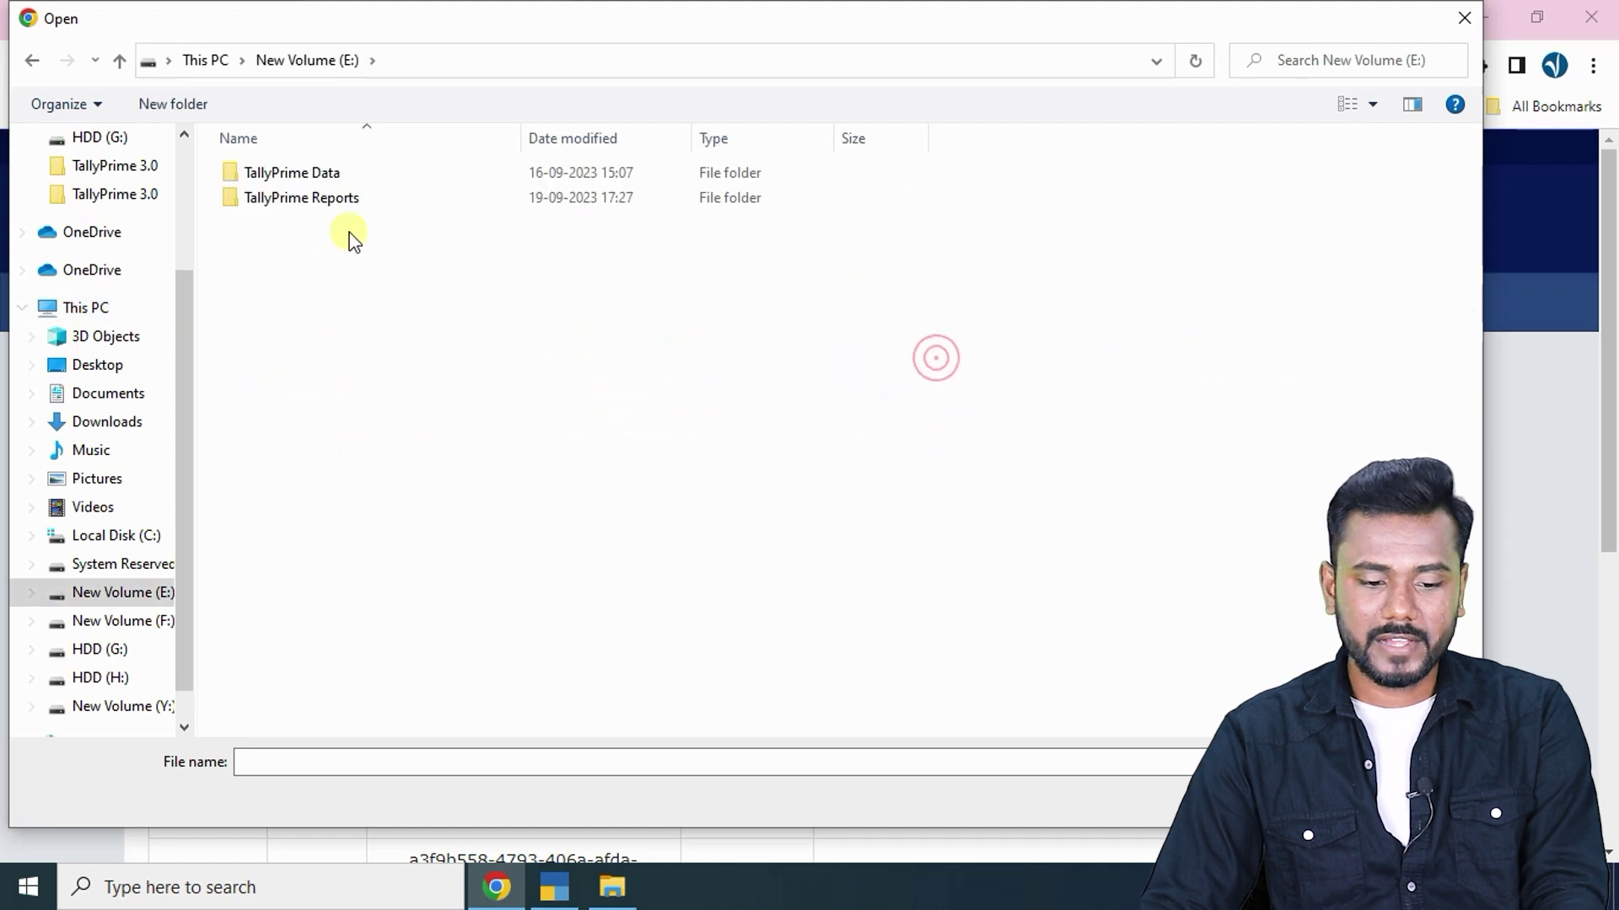
double_click(332, 198)
click(517, 172)
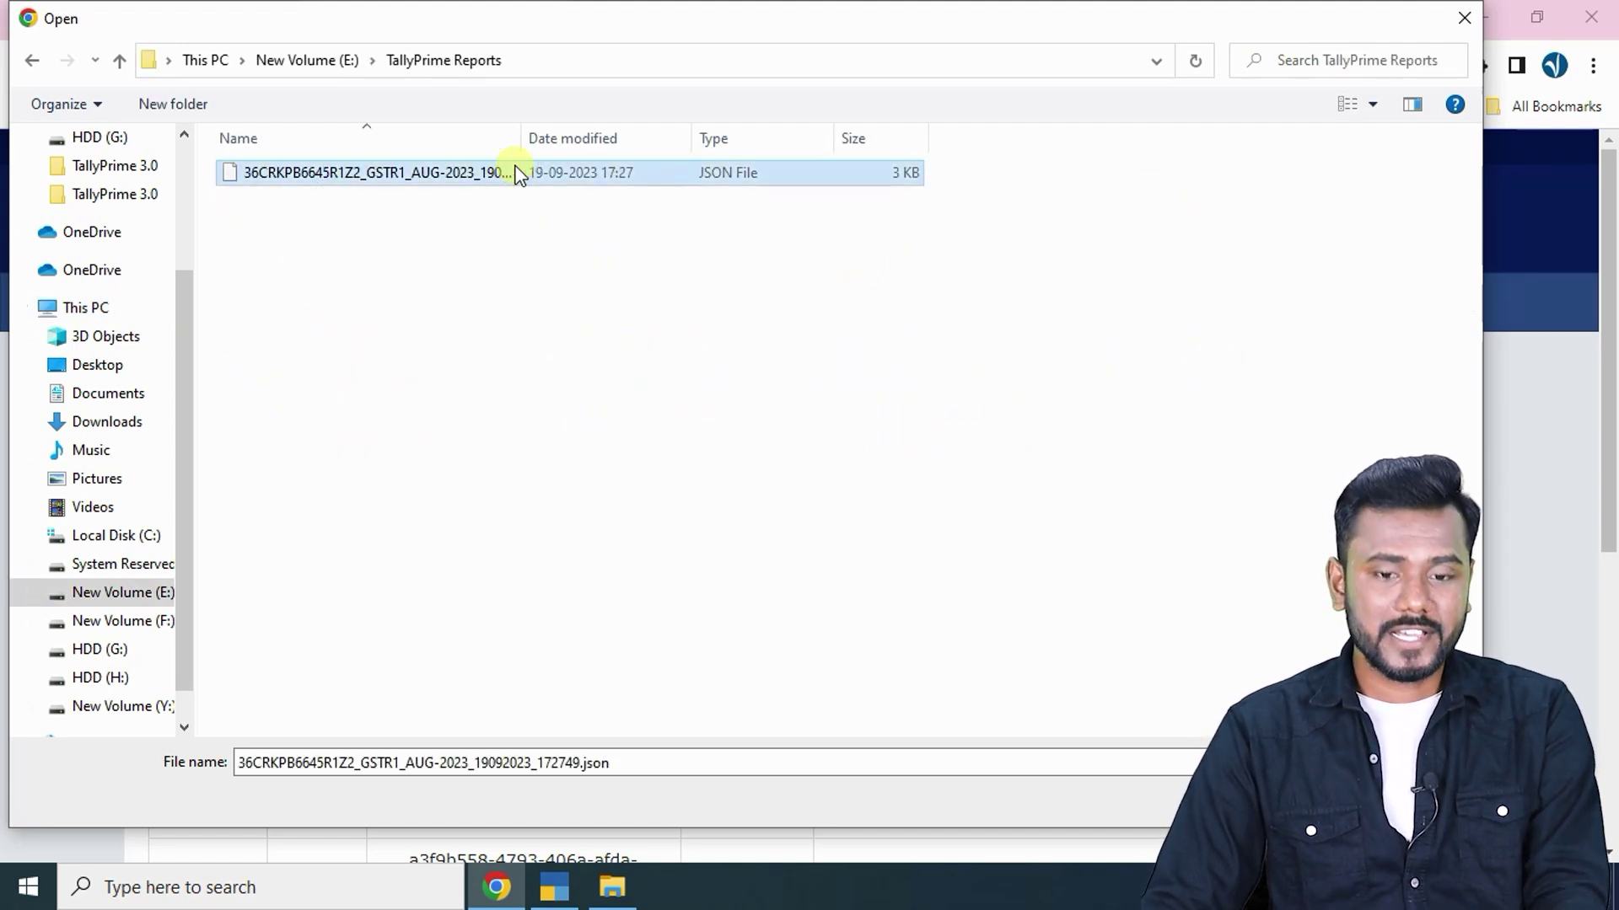
key(Return)
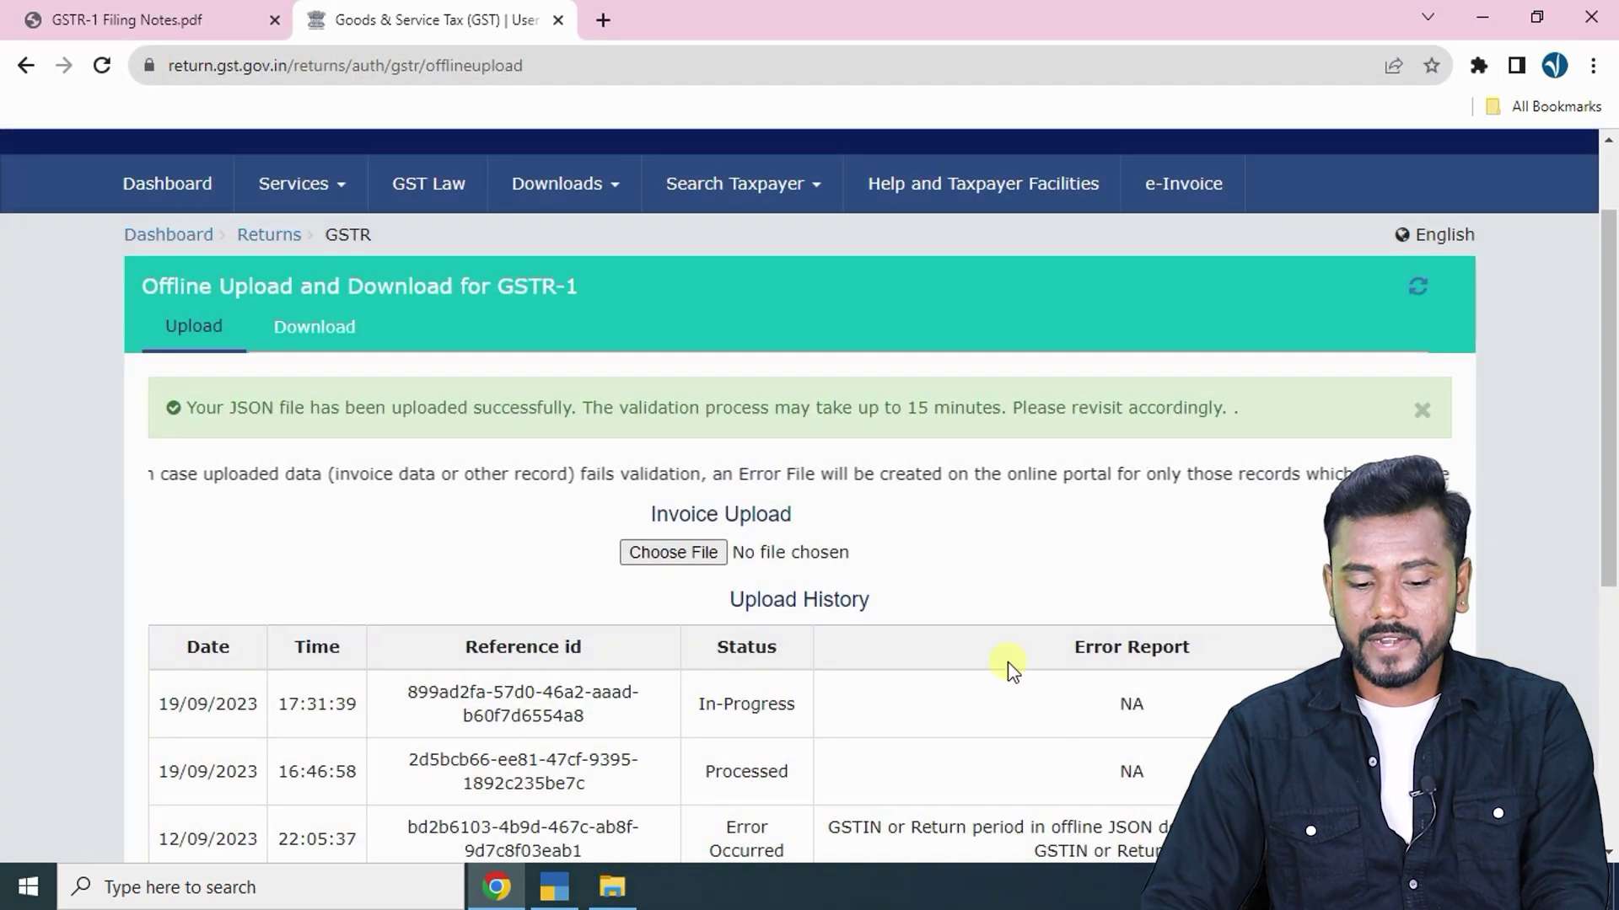
drag(703, 707, 800, 704)
Step: Refresh the upload history and confirm the 17:31:39 upload shows Processed with error report NA
click(1417, 287)
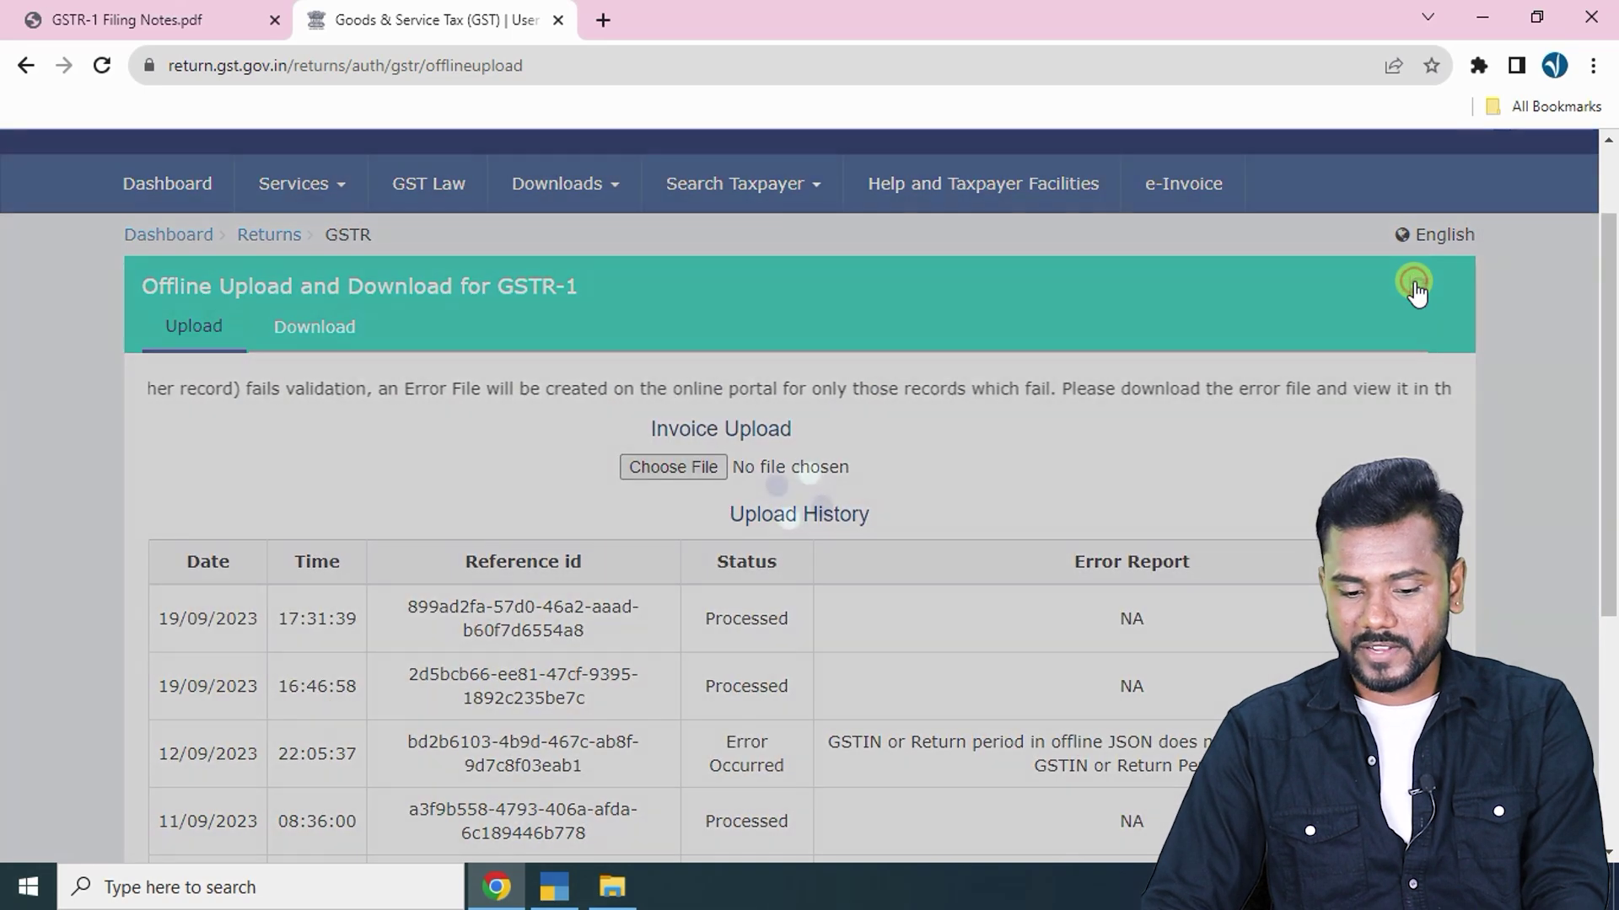
scroll(1050, 546, down, 4)
drag(707, 381, 799, 381)
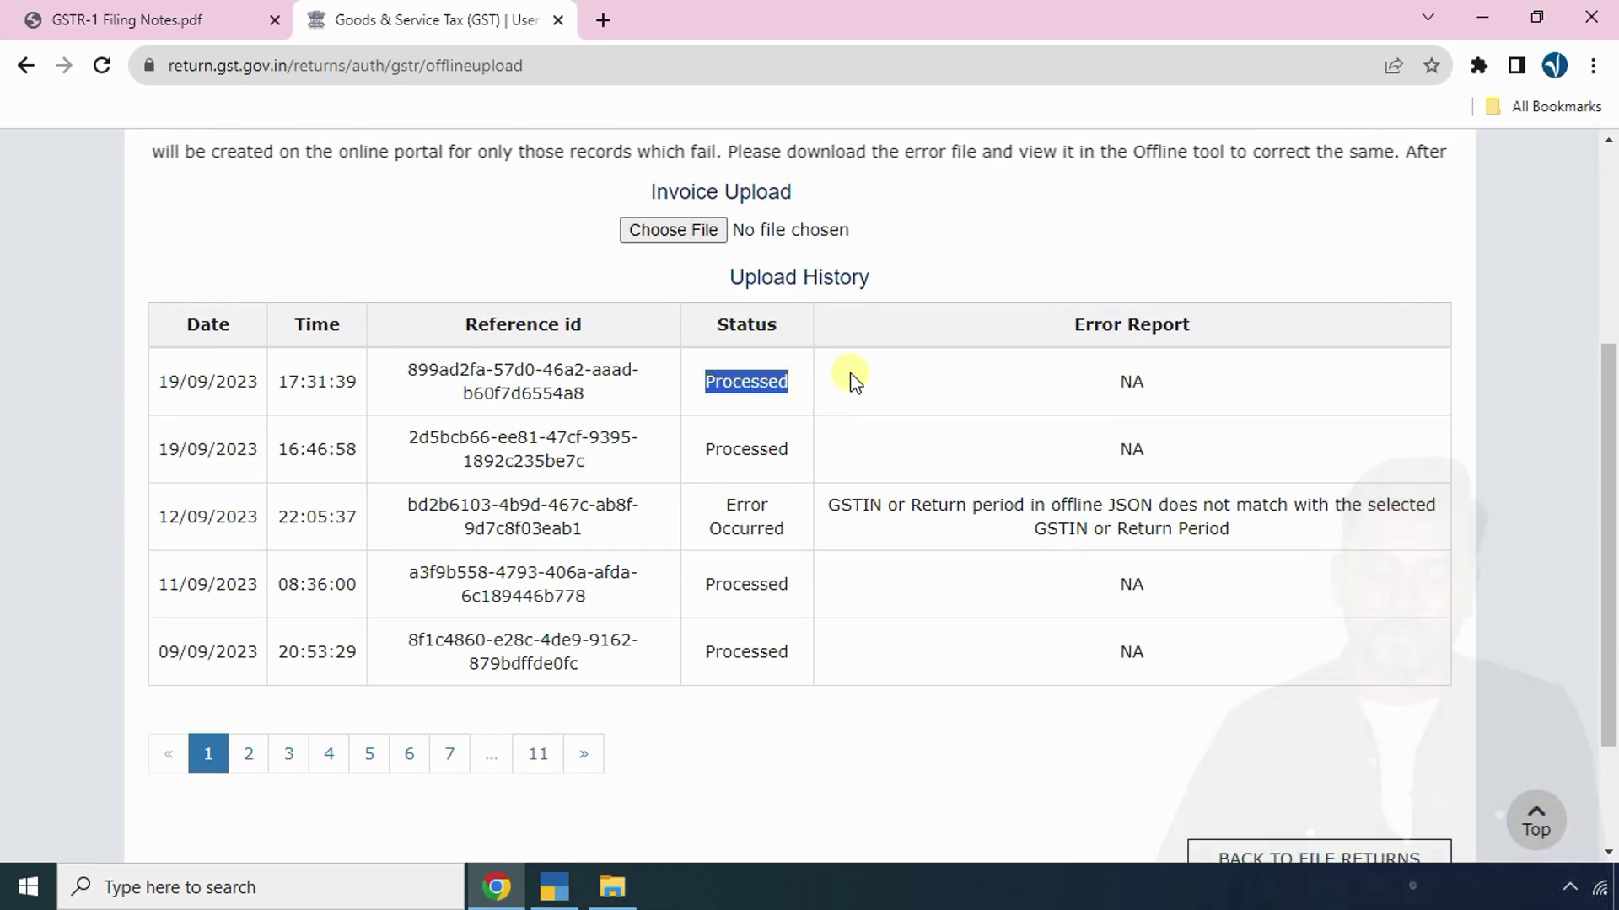
drag(1107, 392, 1247, 405)
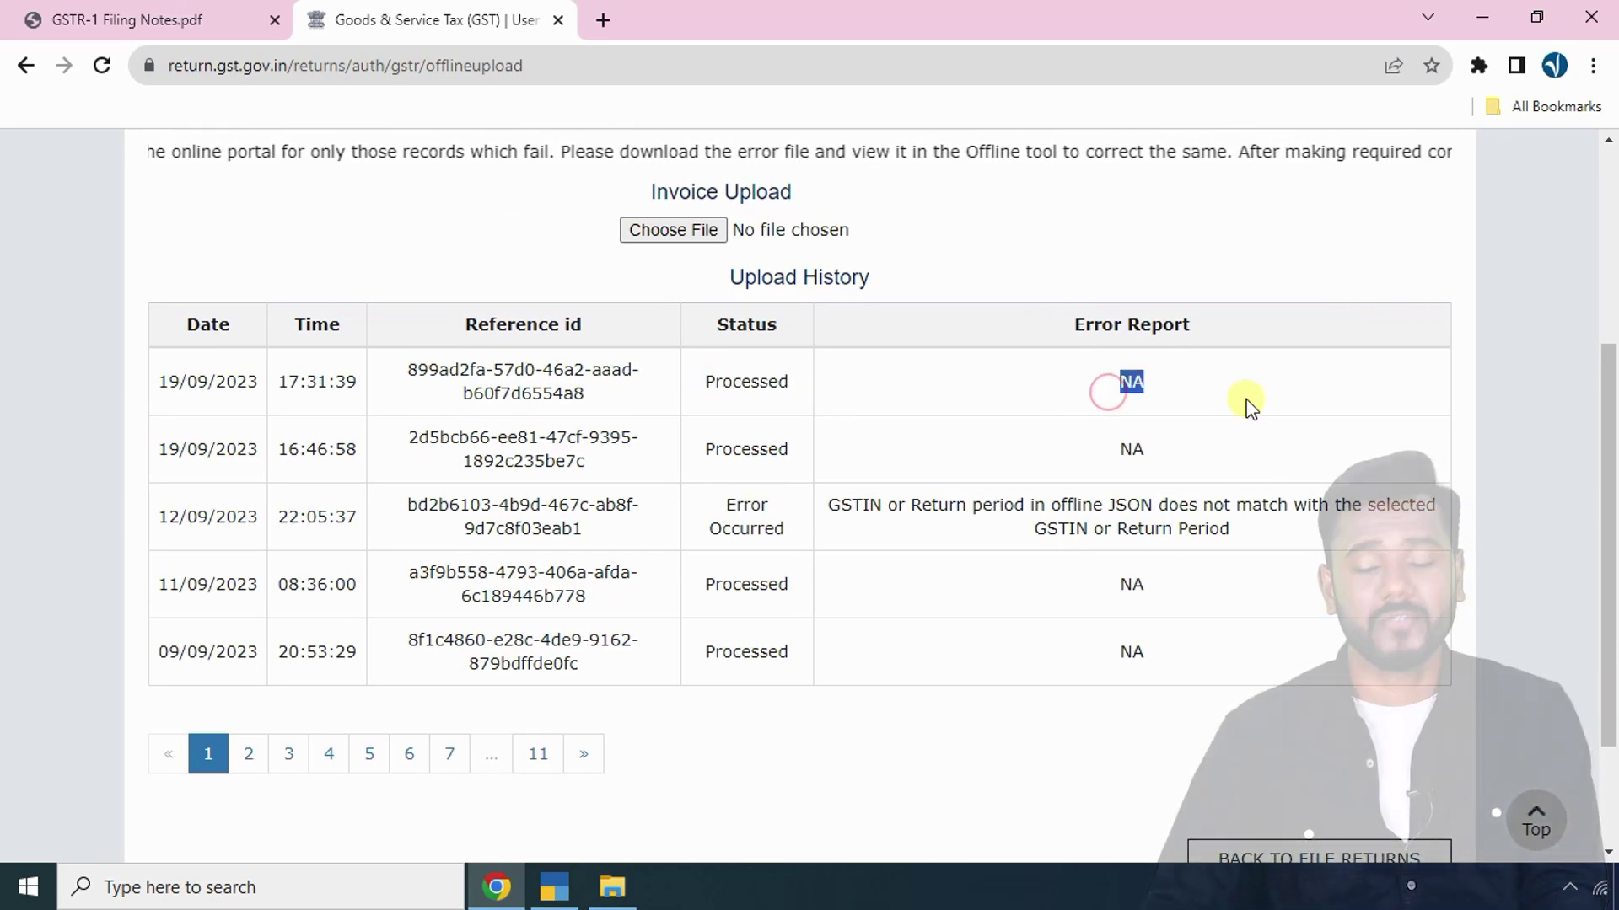
scroll(1249, 407, down, 2)
Step: Search returns for August 2023-24 and review the uploaded GSTR-1 counts (B2B 4, B2C Large 1, B2C Others 2, HSN 7)
click(1248, 687)
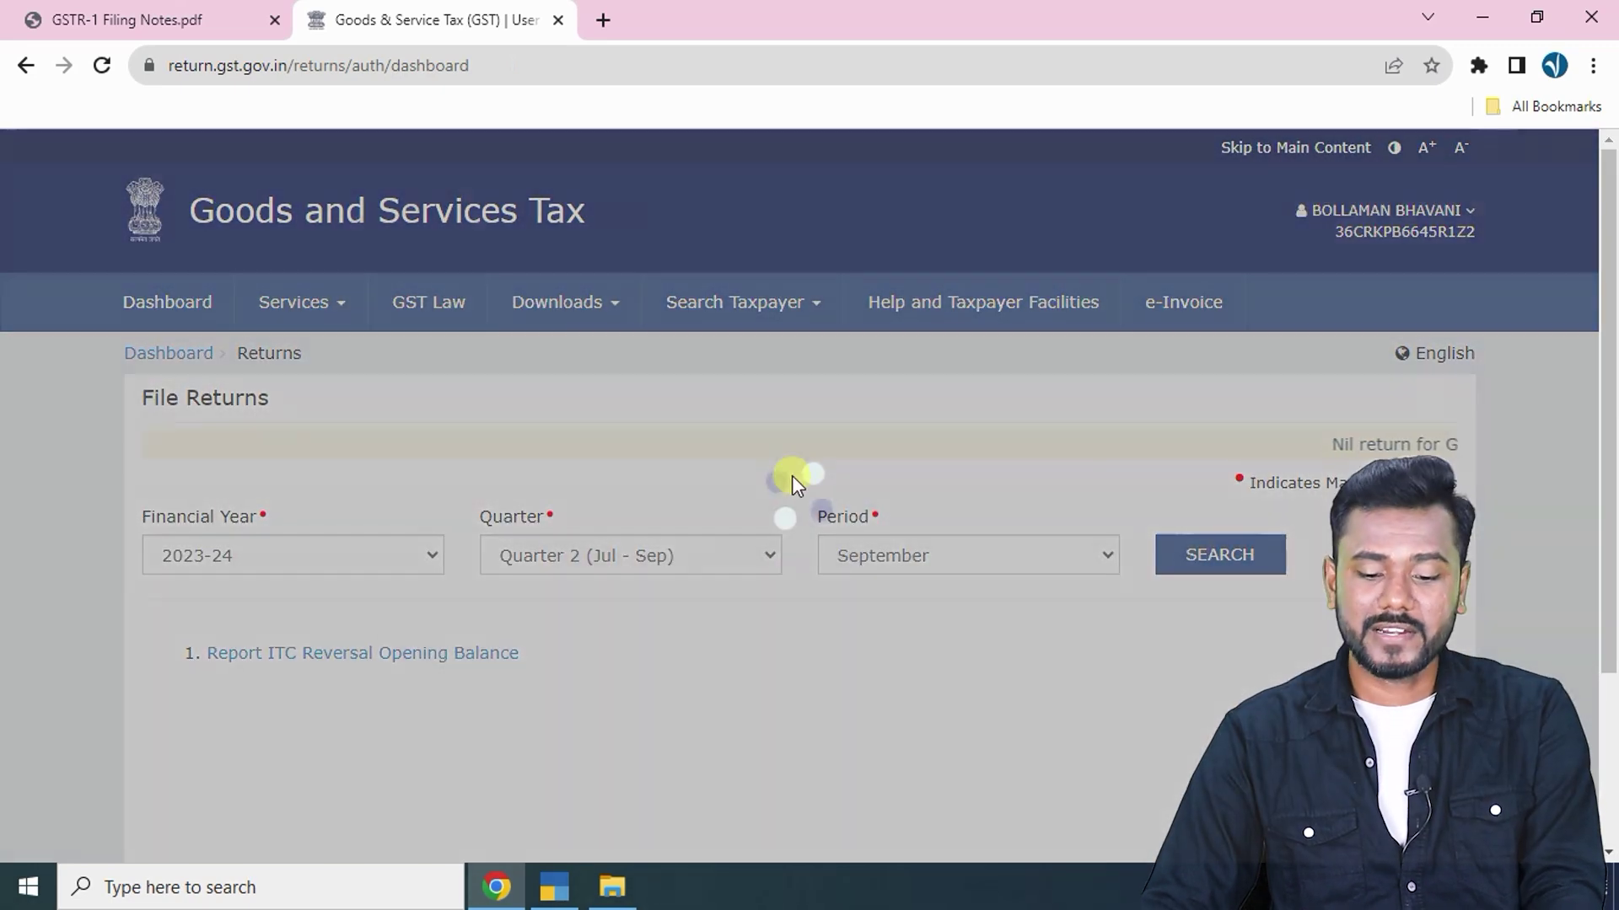
scroll(791, 475, down, 3)
click(981, 323)
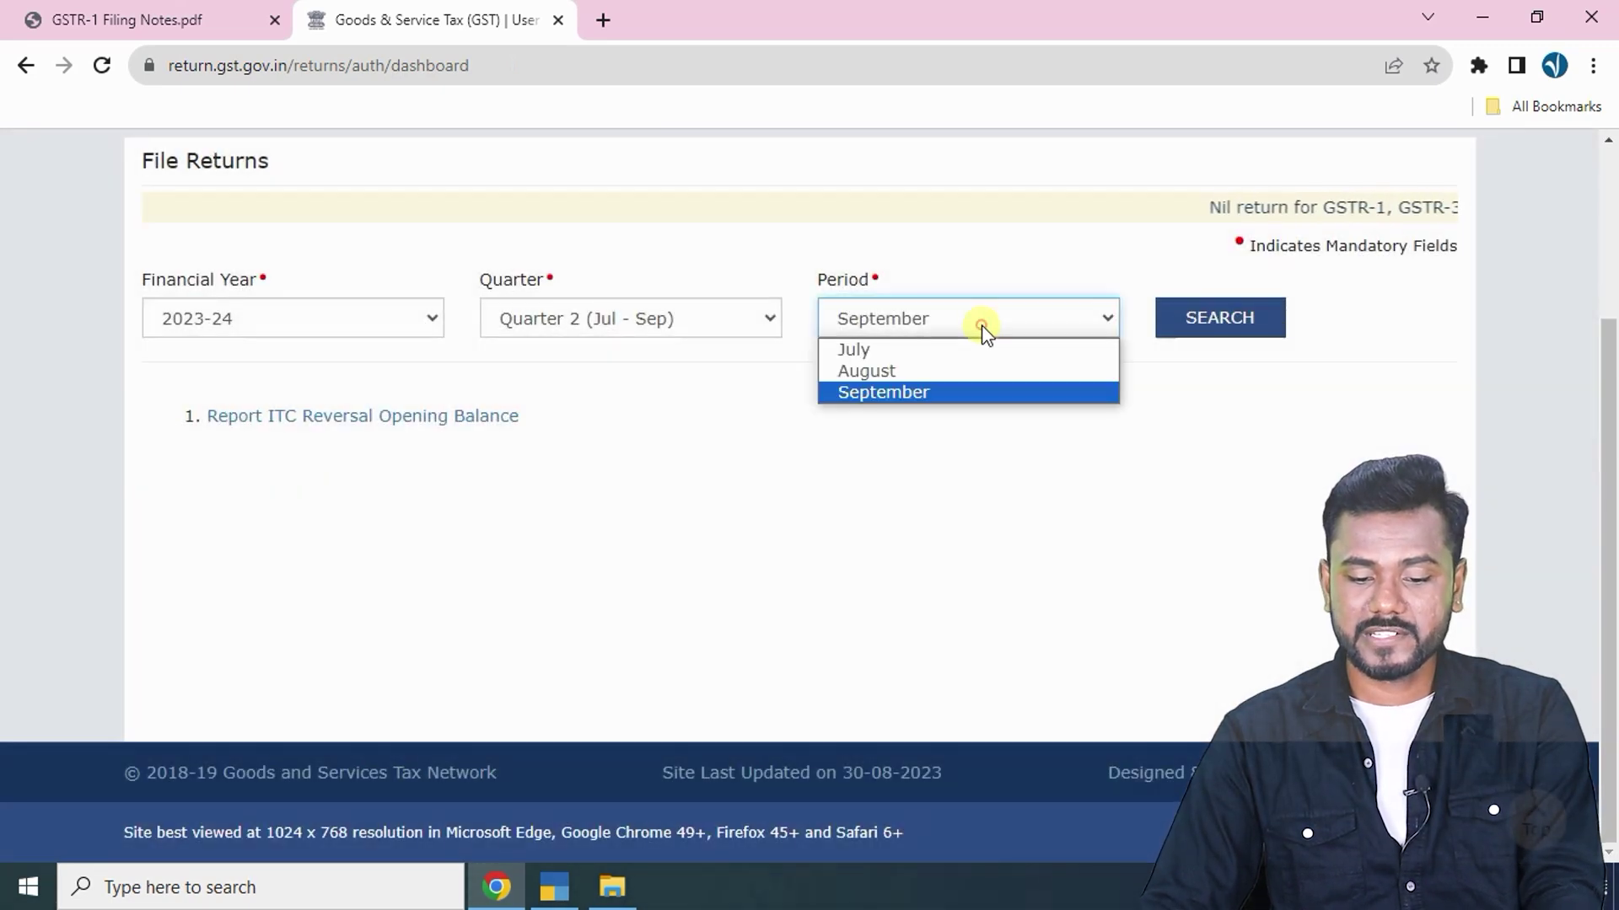
click(949, 372)
click(1192, 329)
scroll(646, 367, down, 4)
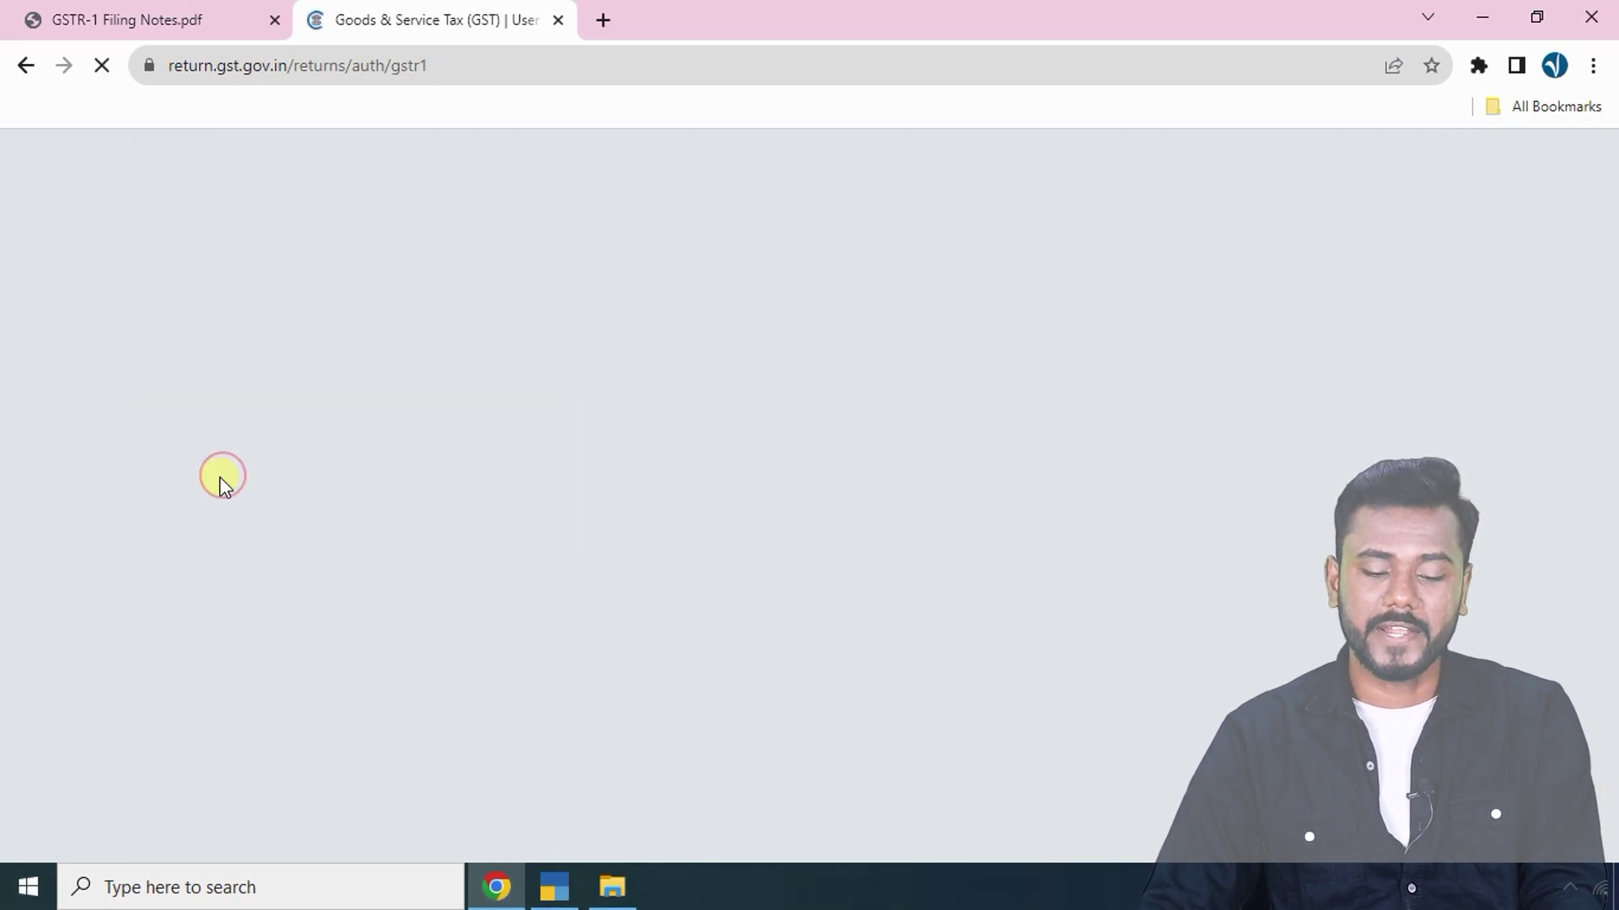
scroll(89, 514, down, 4)
scroll(86, 510, down, 3)
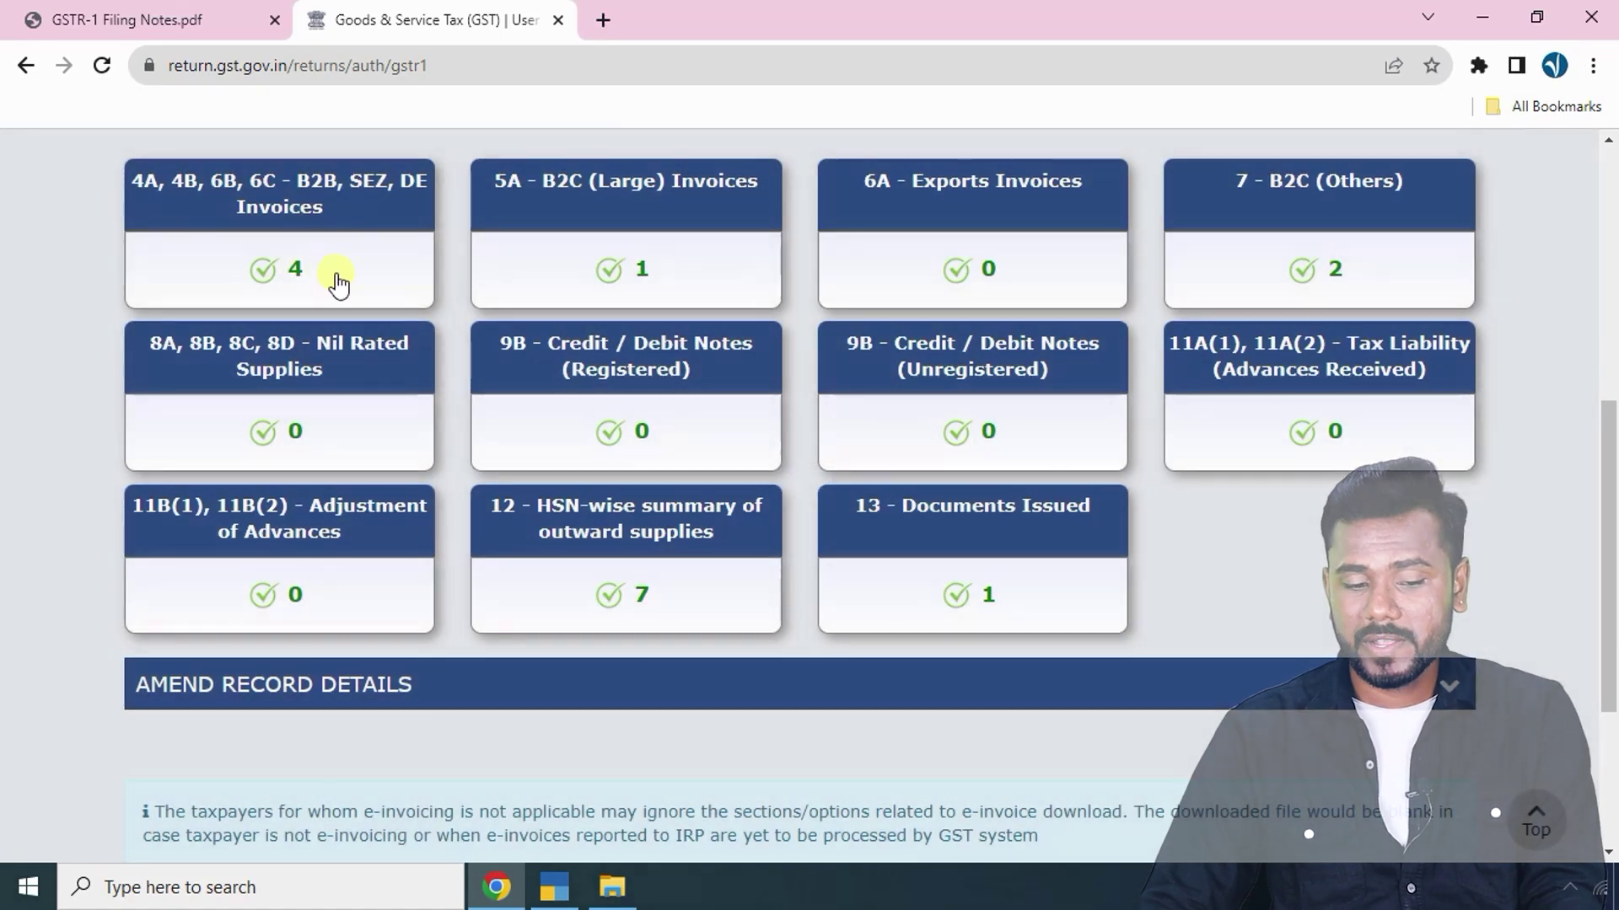
click(324, 269)
scroll(1162, 534, down, 1)
scroll(1162, 535, down, 3)
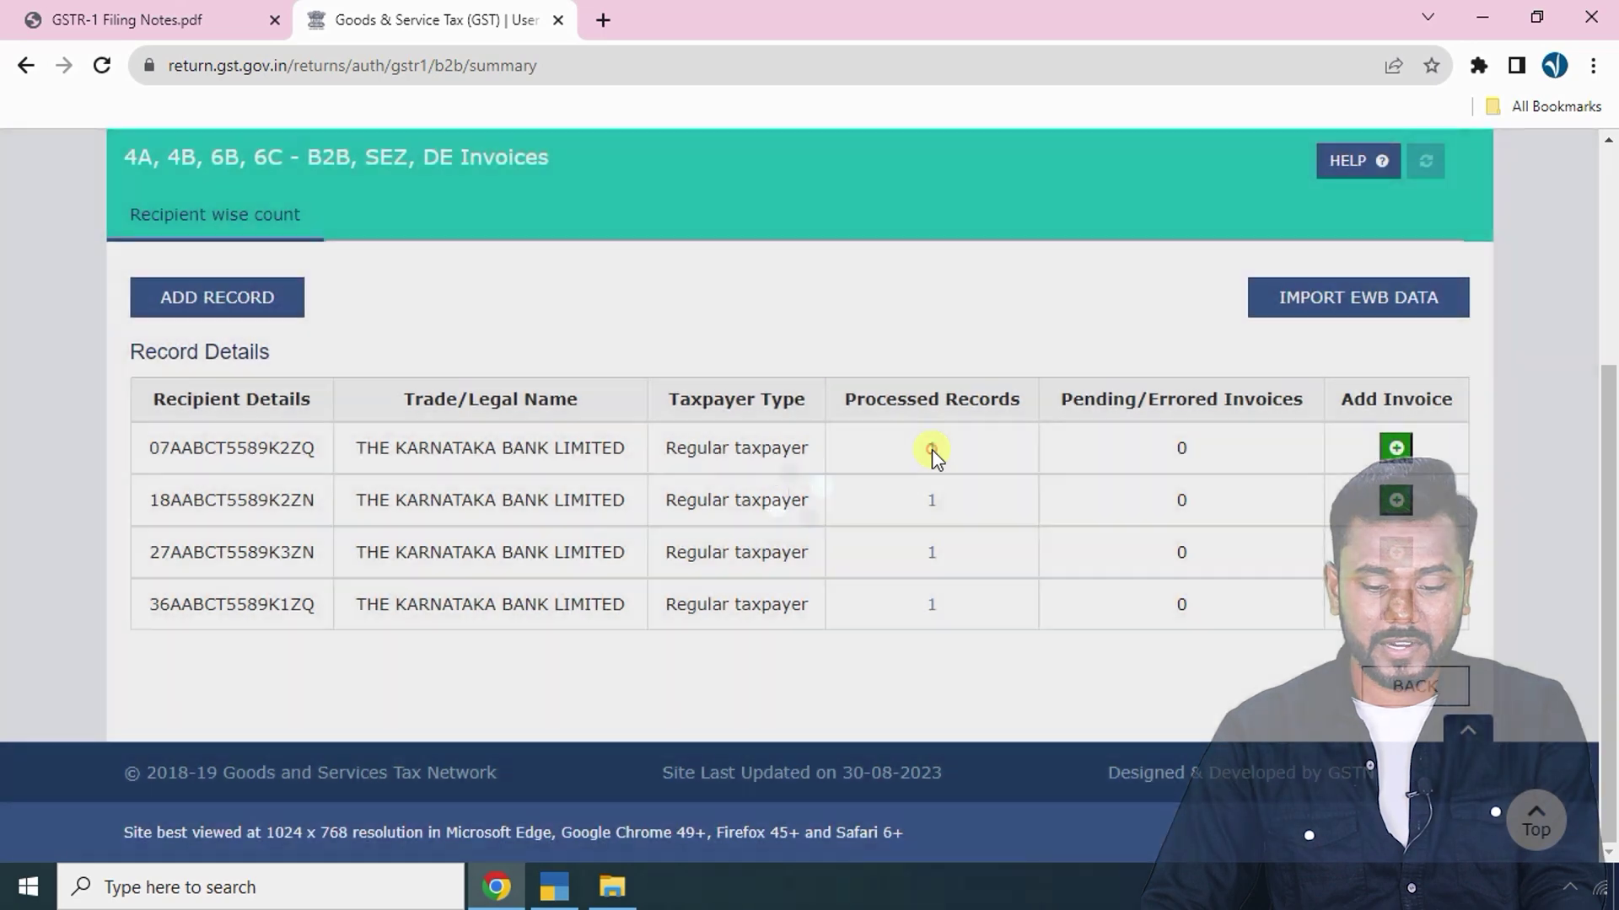
click(931, 449)
scroll(170, 621, down, 2)
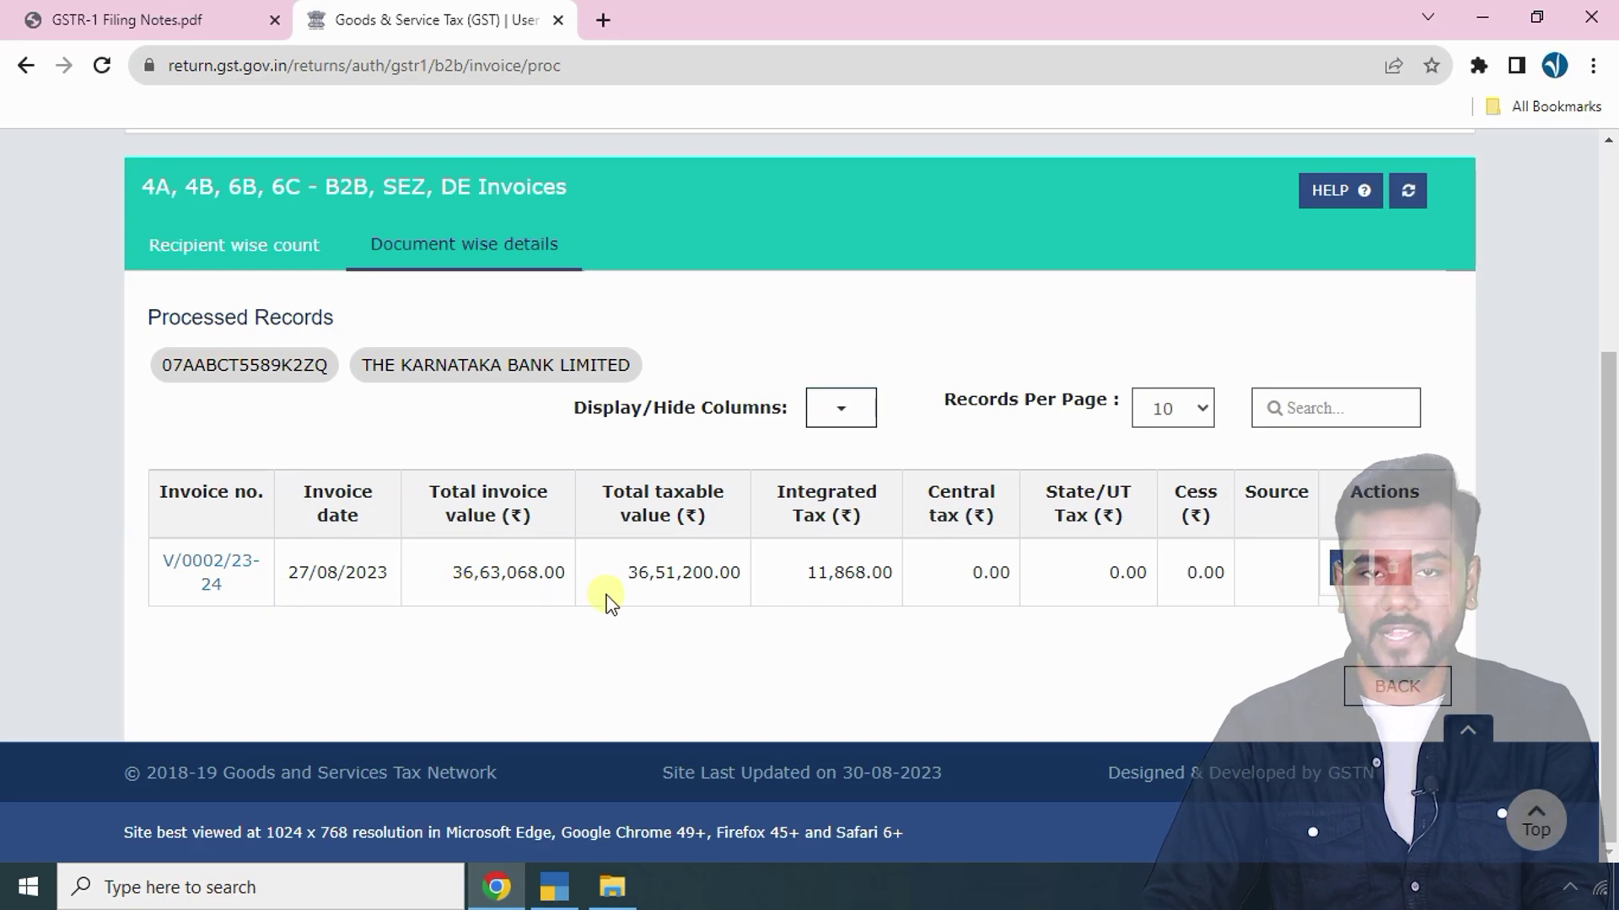
click(1400, 696)
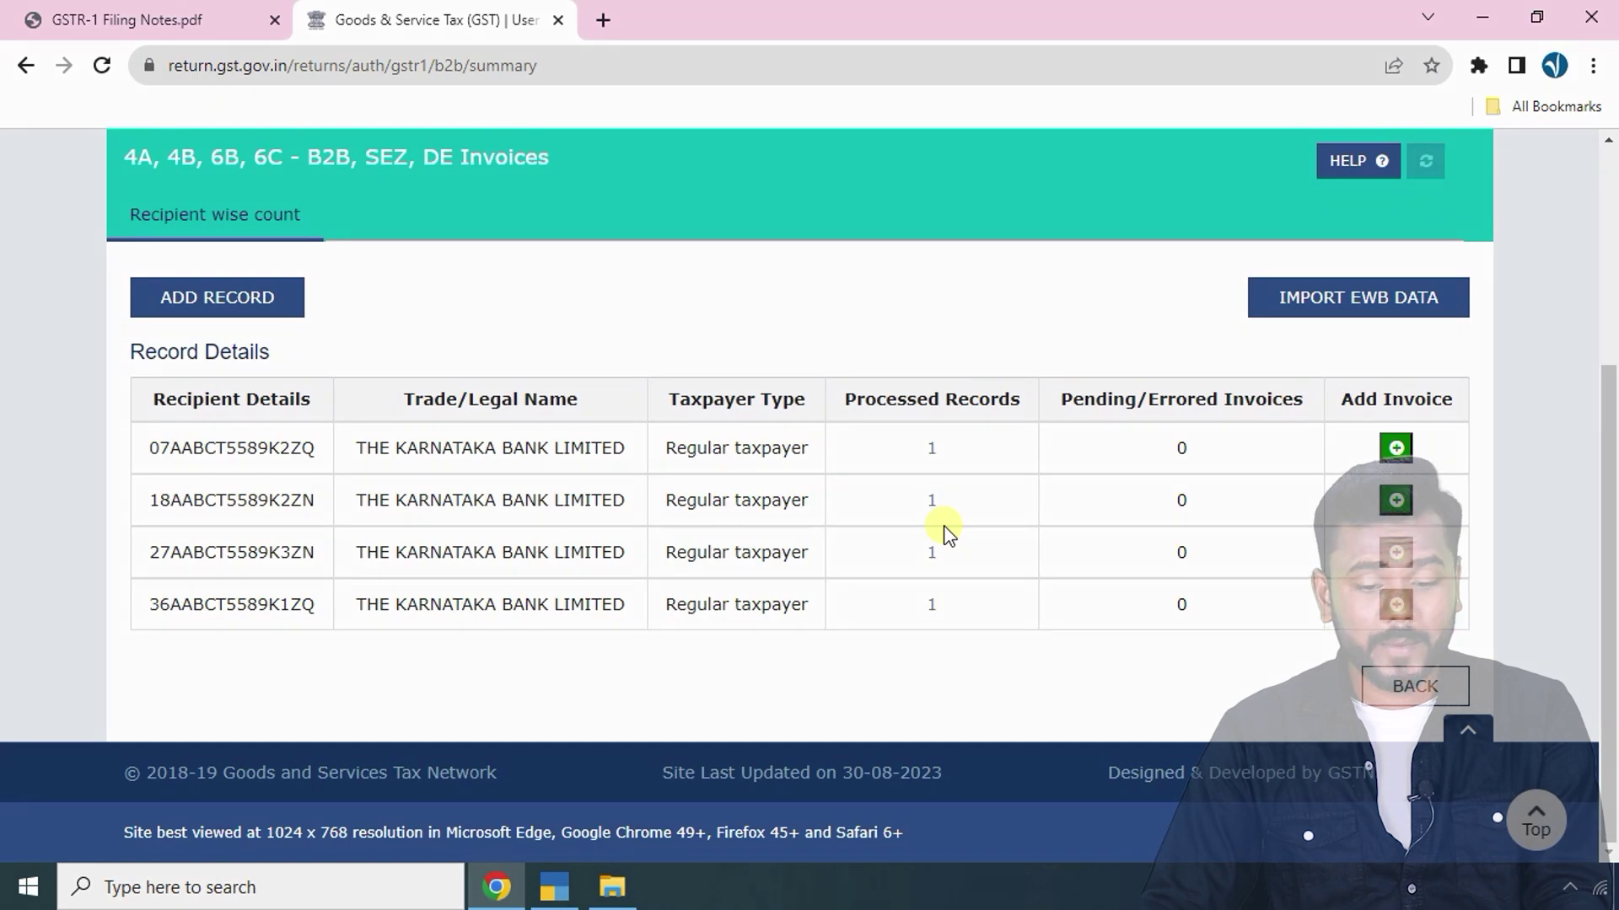
click(1391, 686)
scroll(1024, 464, down, 8)
scroll(699, 380, up, 3)
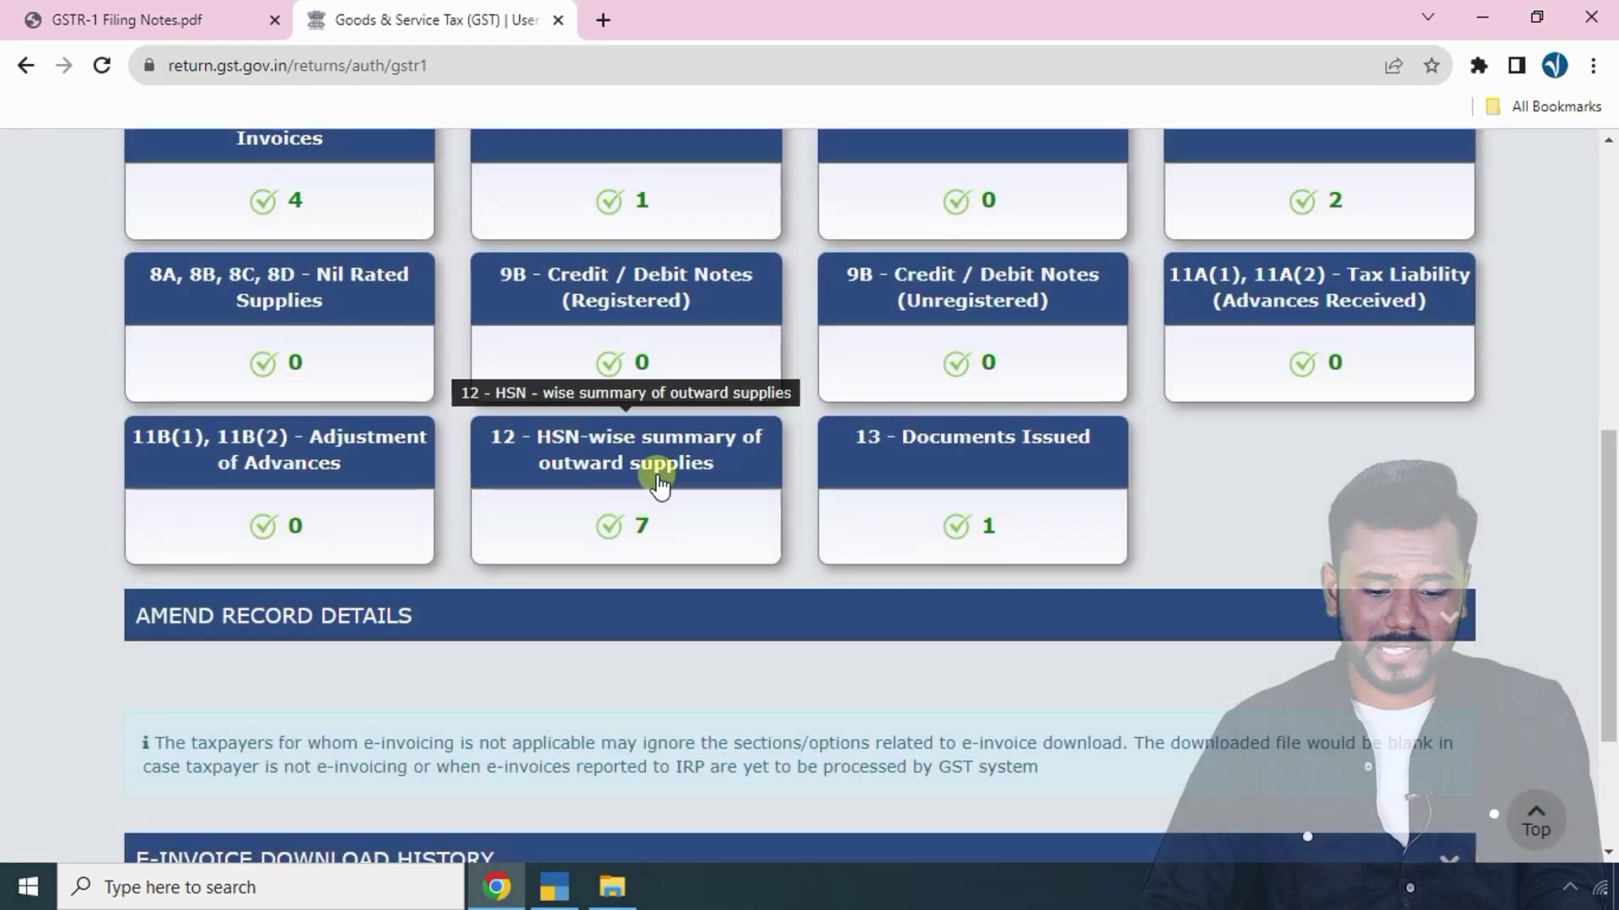
click(661, 469)
scroll(657, 477, down, 12)
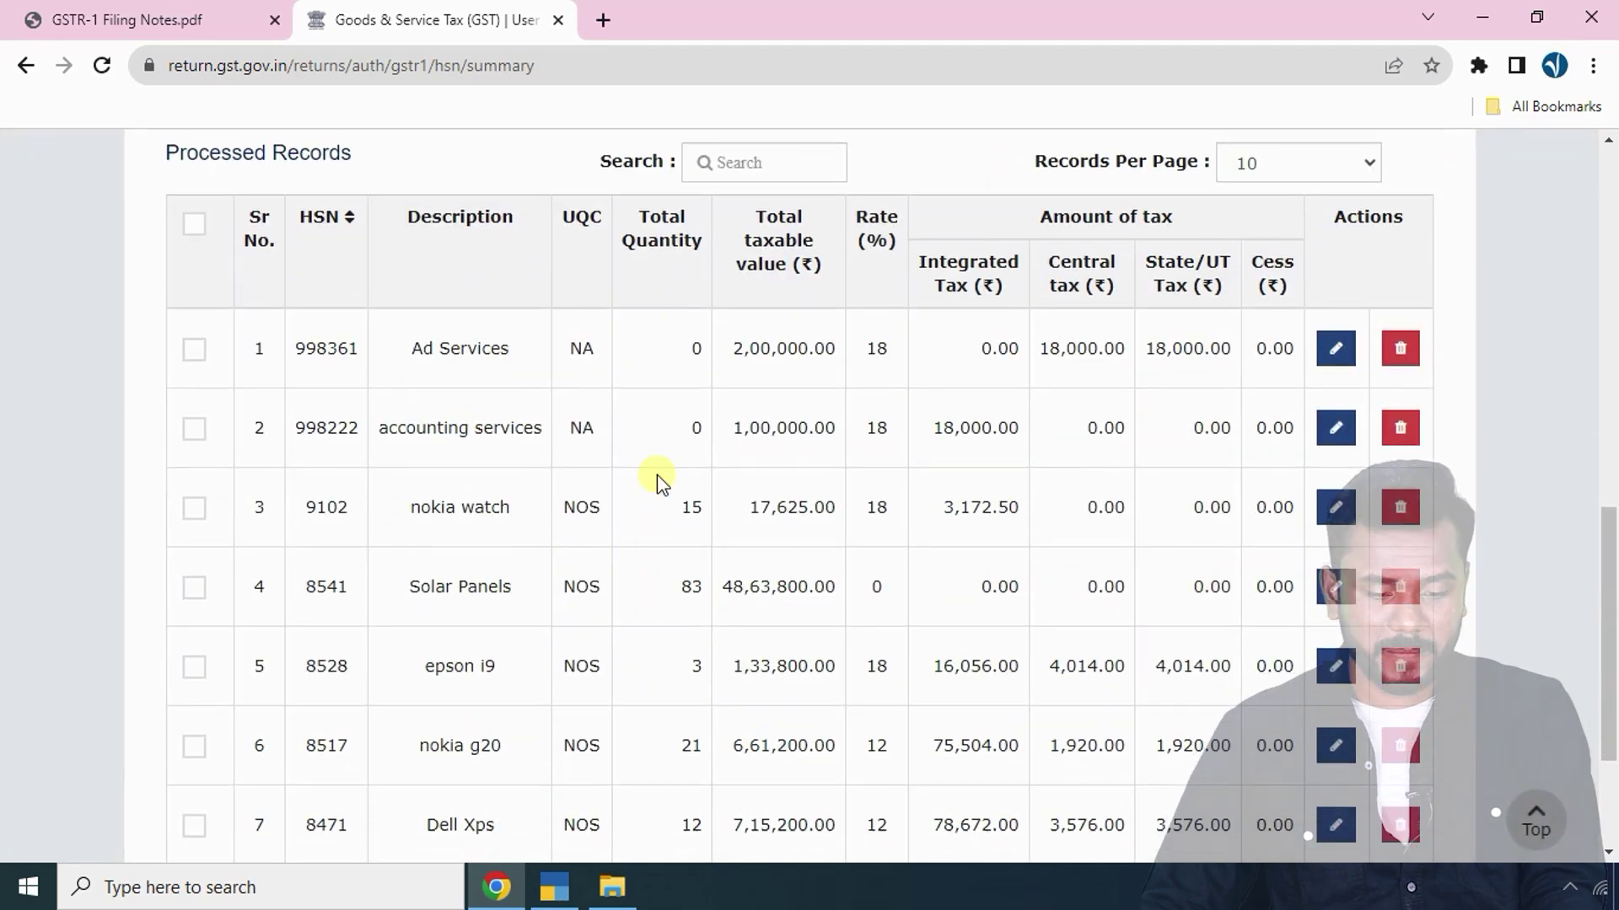
scroll(657, 477, up, 1)
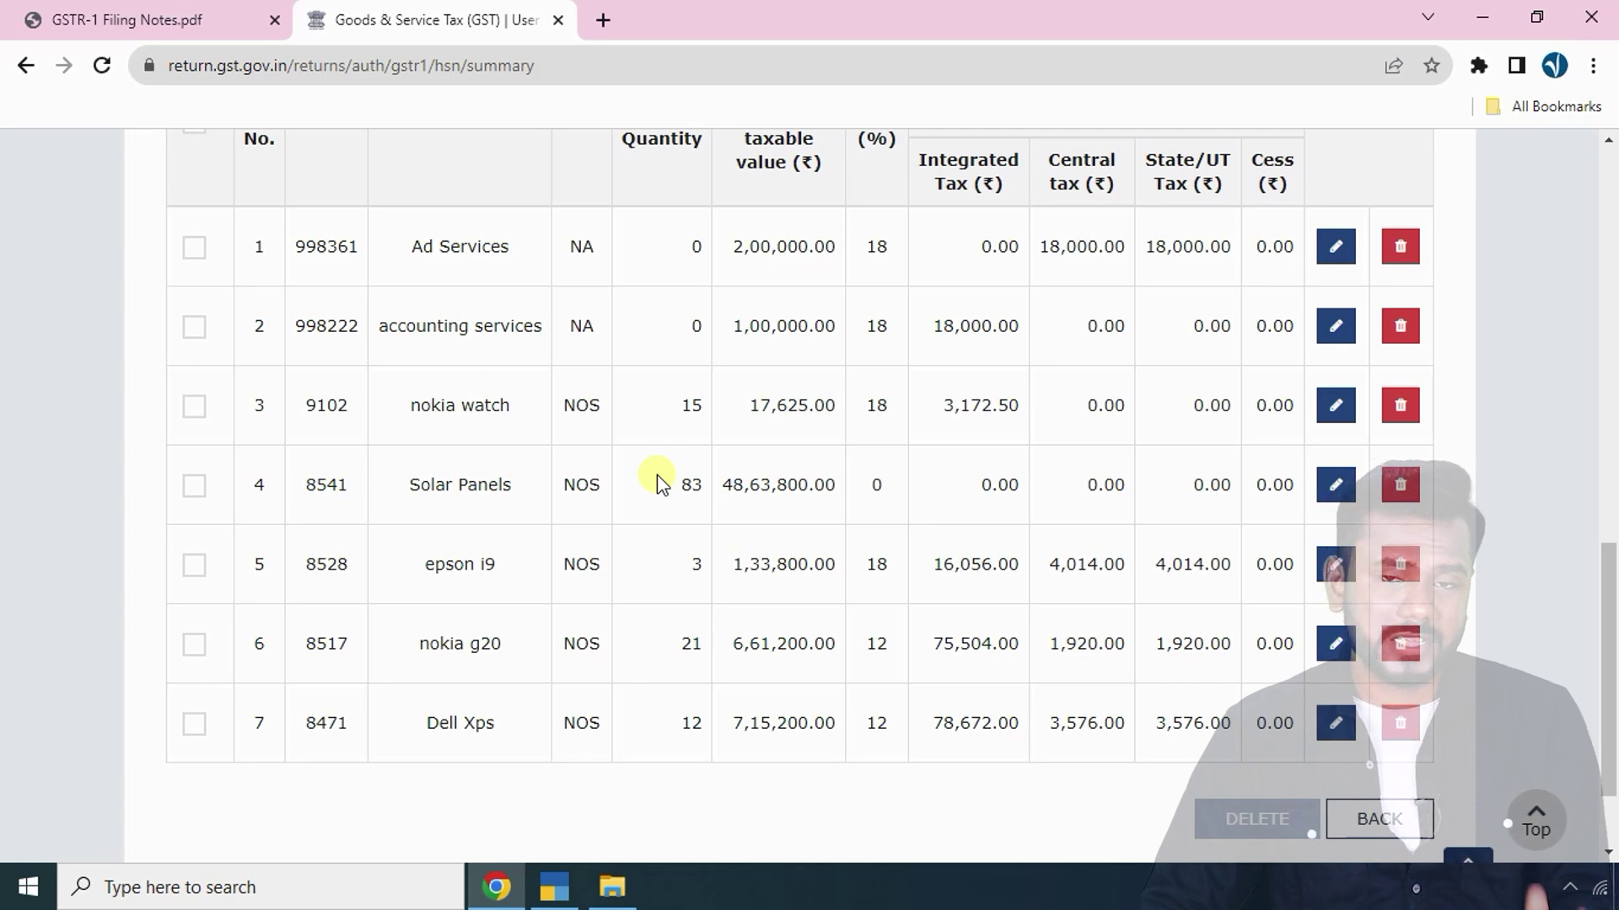
scroll(921, 545, down, 3)
click(1373, 682)
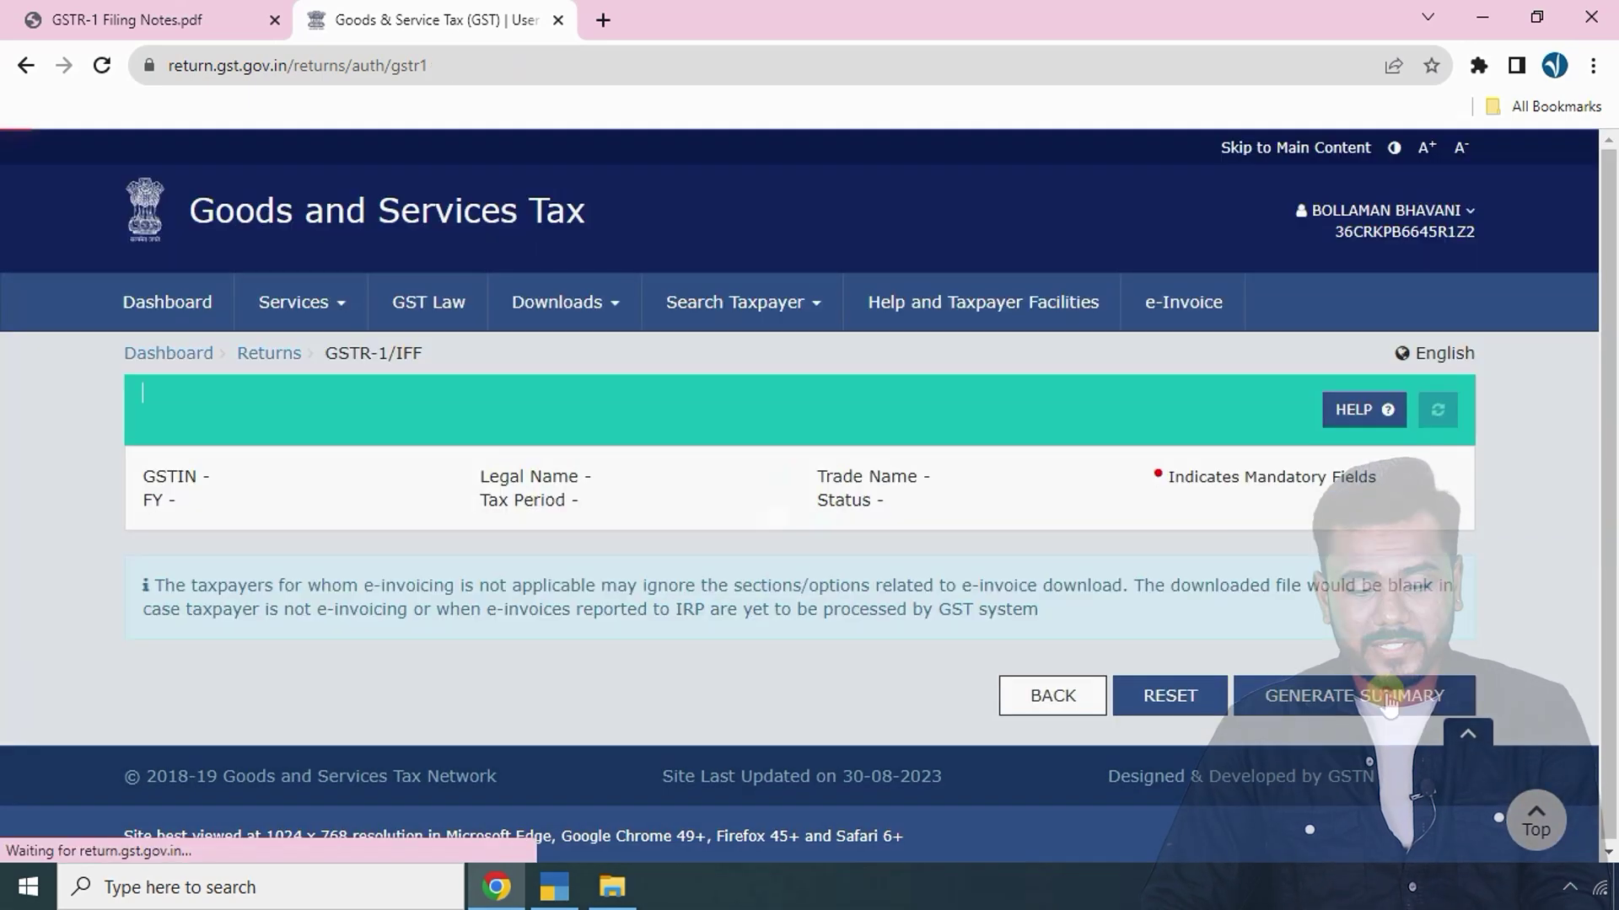
Step: Check the filing notes PDF for the Generate Summary step and the remaining filing sequence
scroll(666, 560, down, 5)
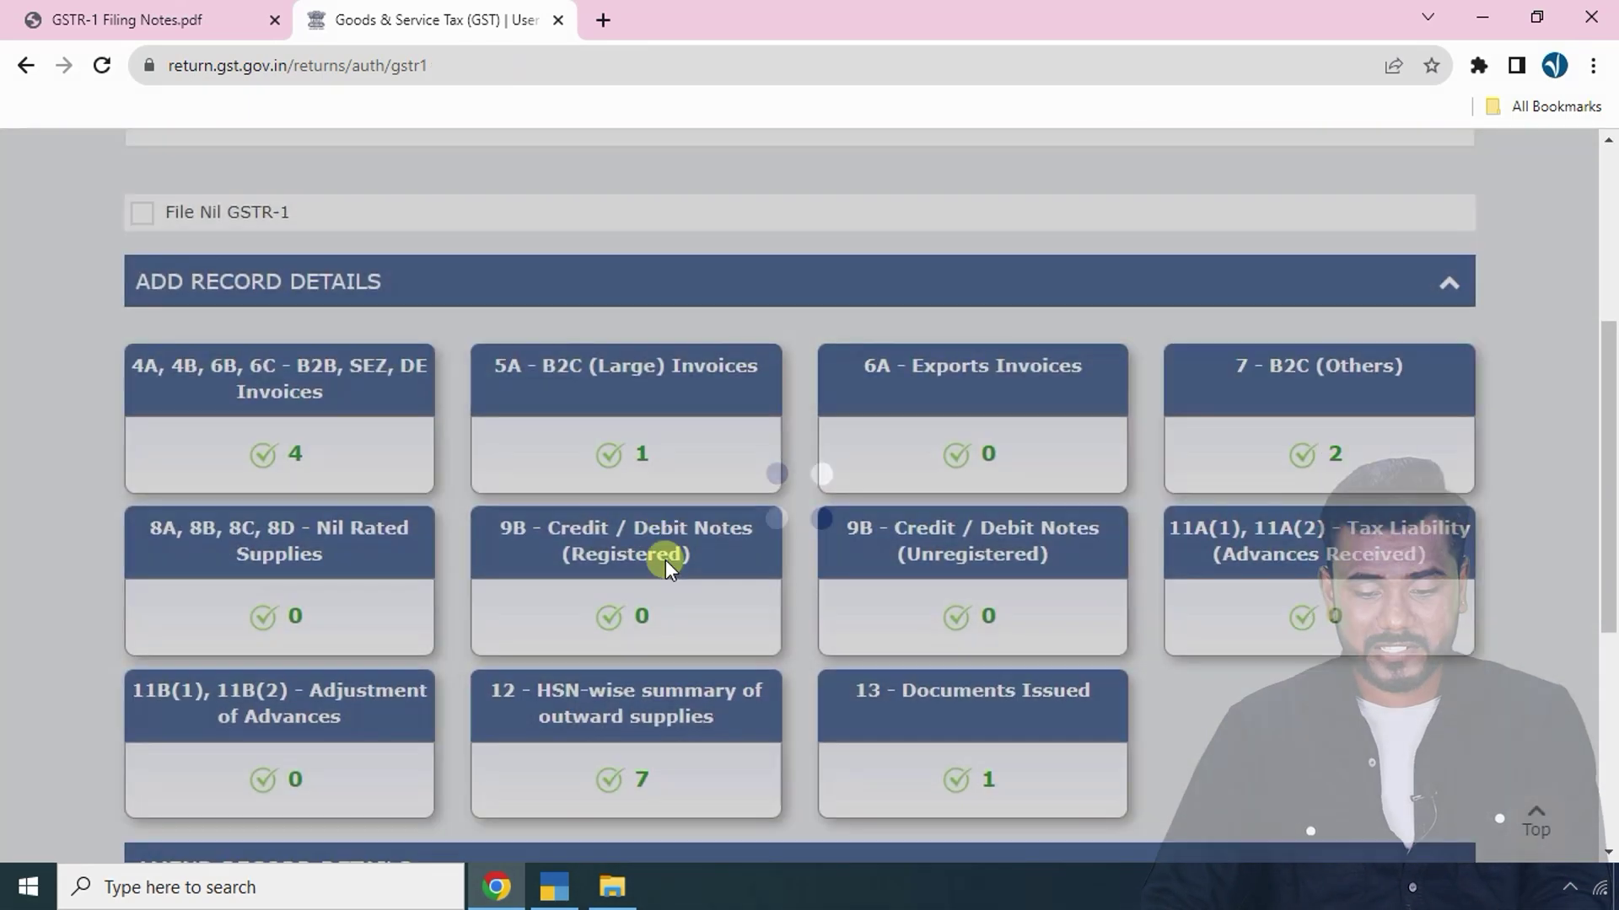
scroll(665, 560, down, 6)
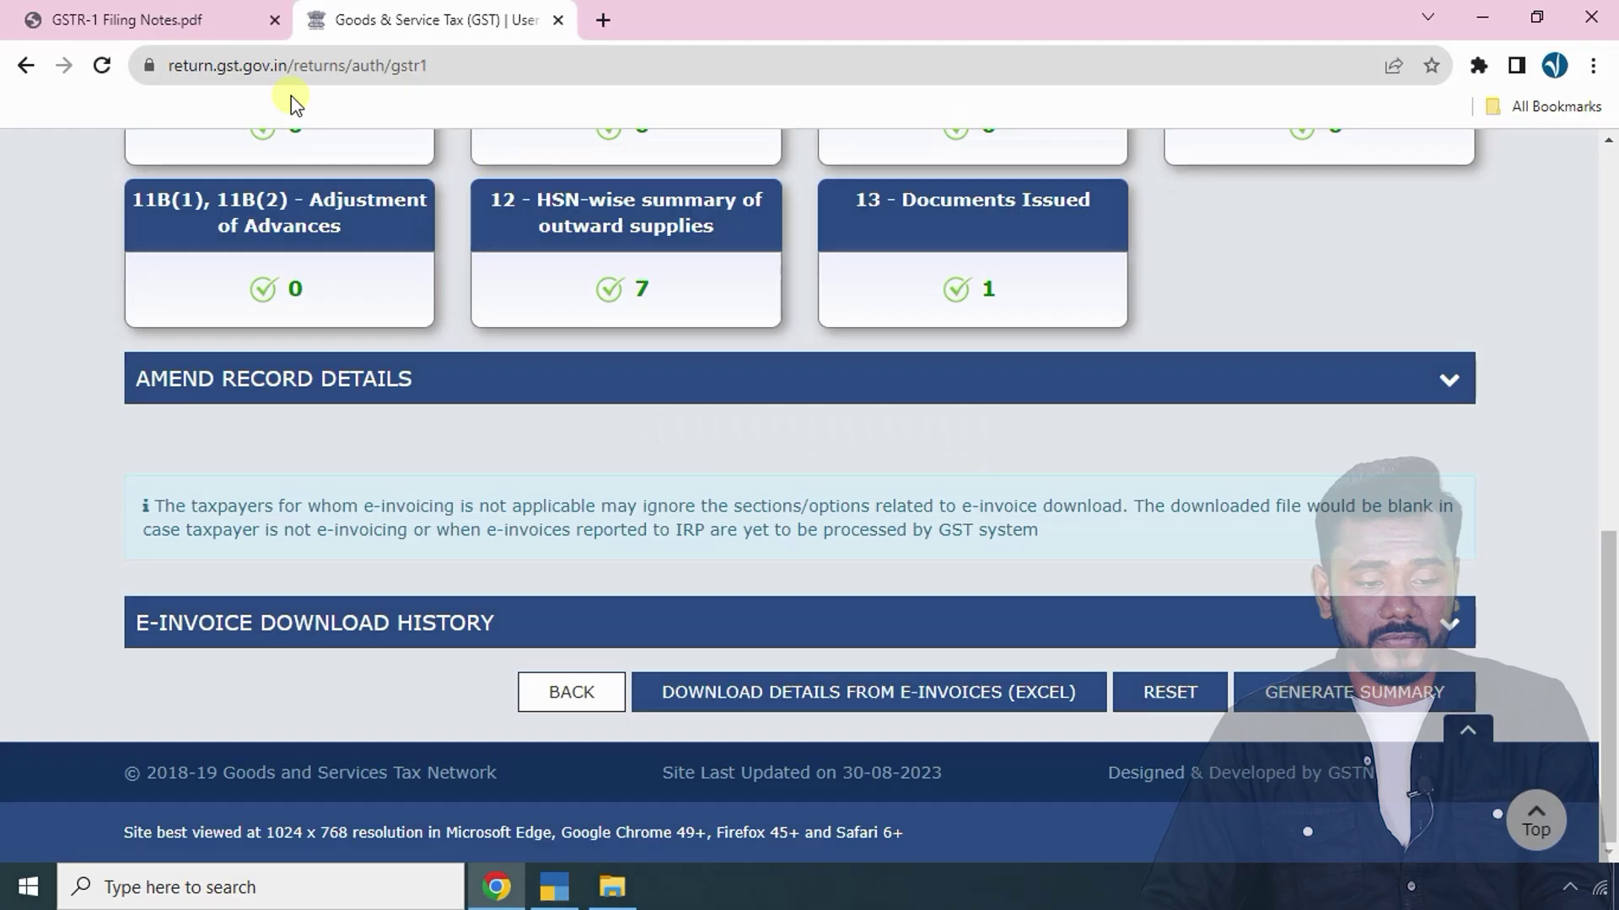
click(132, 18)
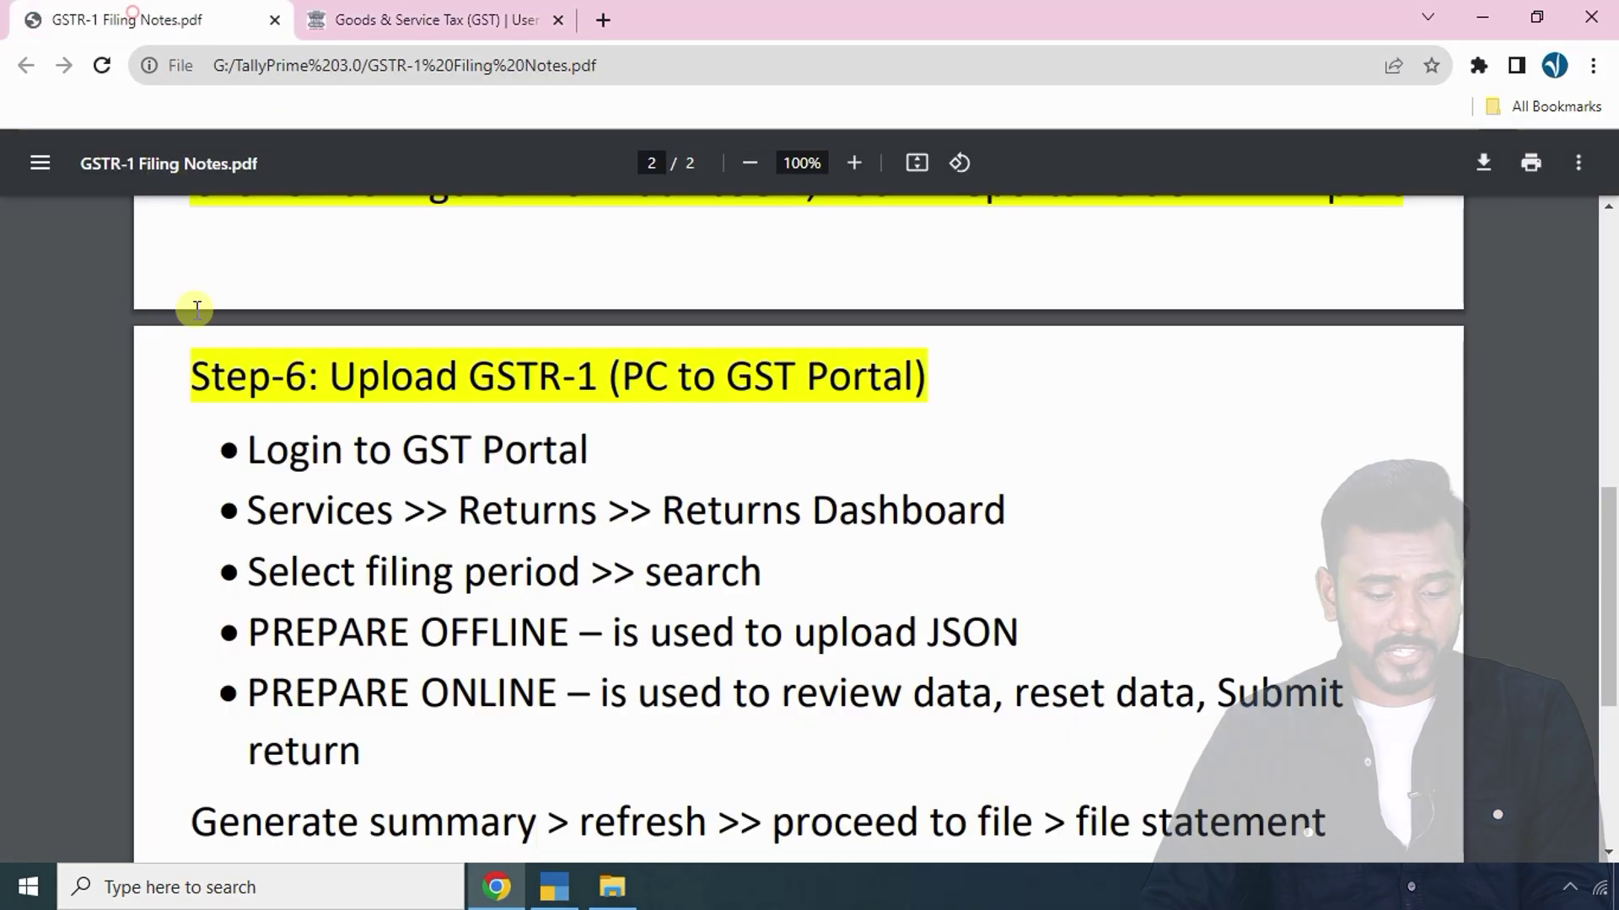
drag(347, 826, 936, 826)
drag(1163, 816, 1303, 824)
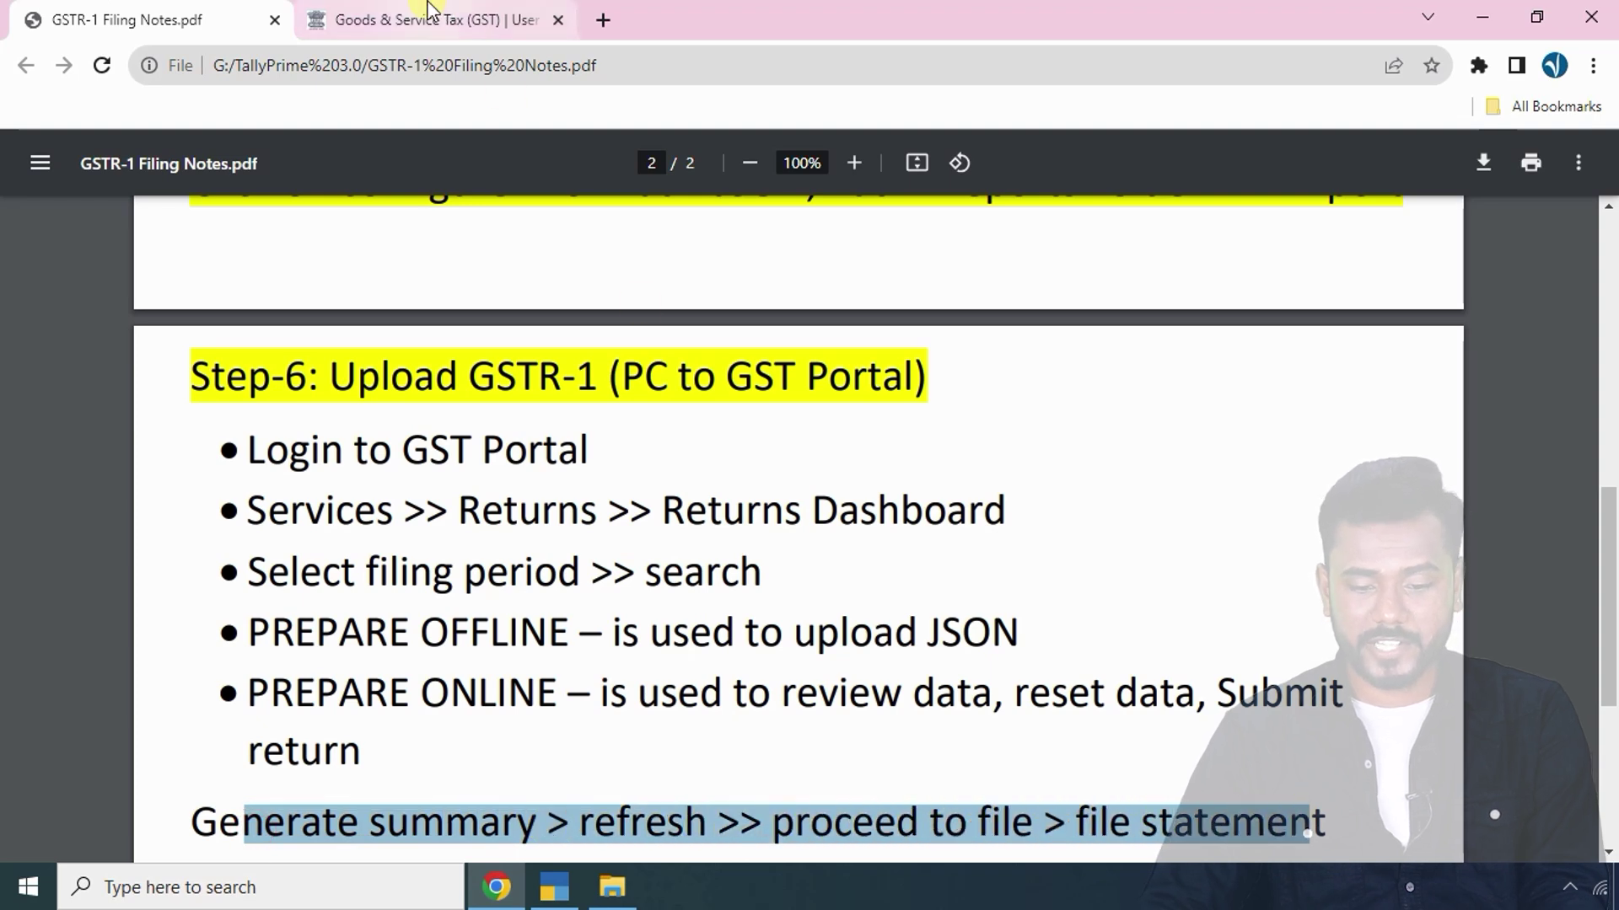
Step: Generate the GSTR-1 summary and refresh until status changes from Not Filed to Ready to File
click(434, 19)
click(1354, 696)
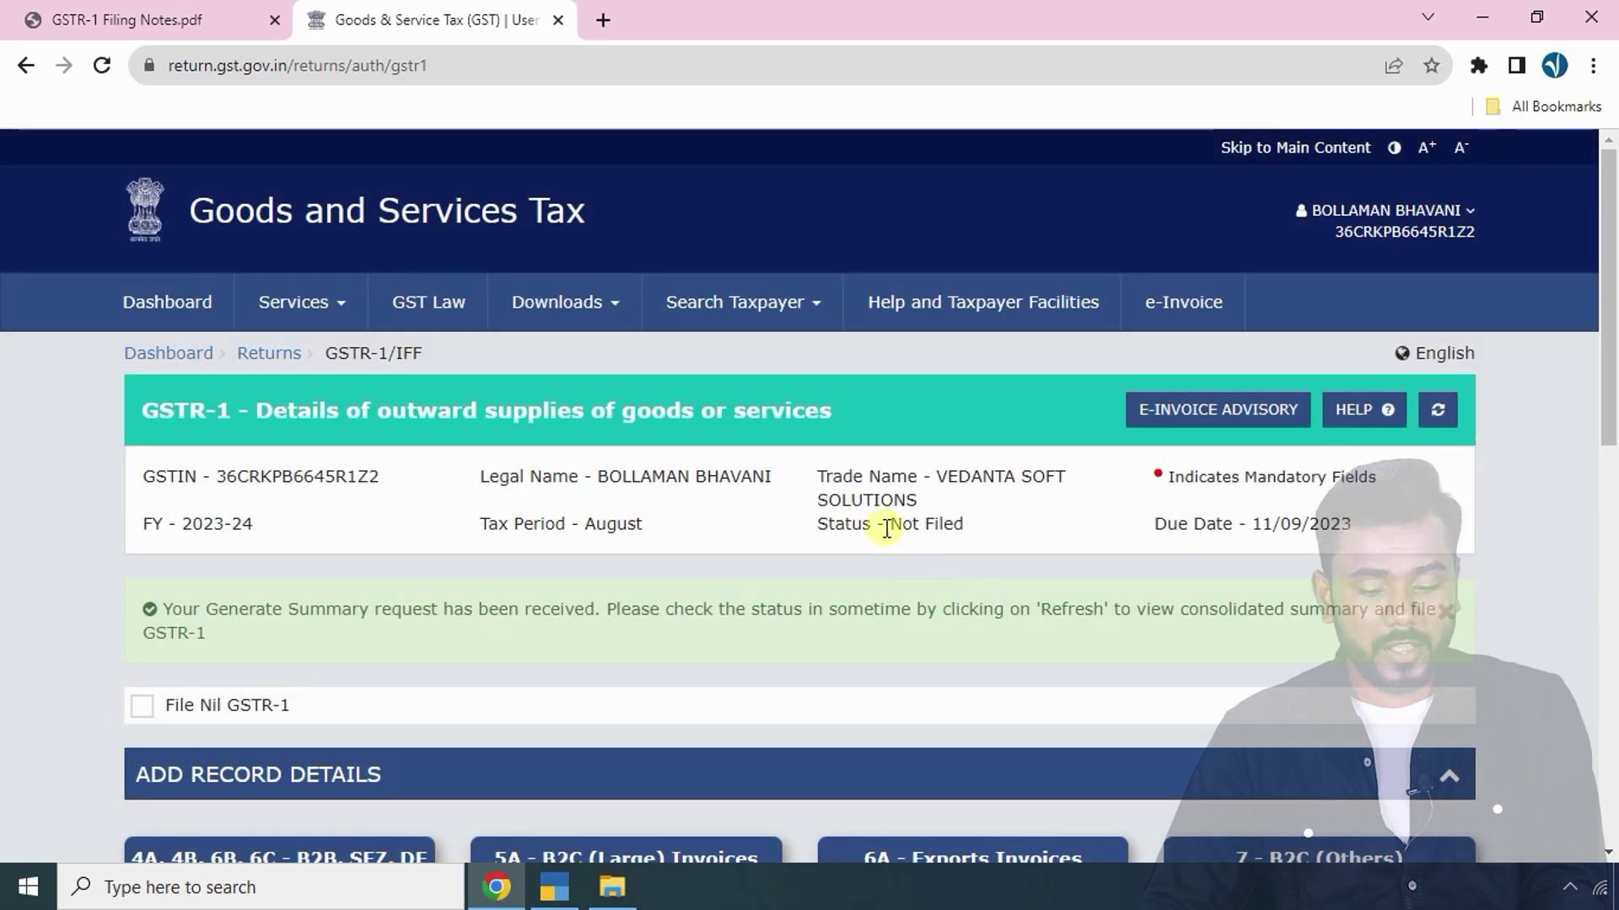
drag(886, 528, 1019, 528)
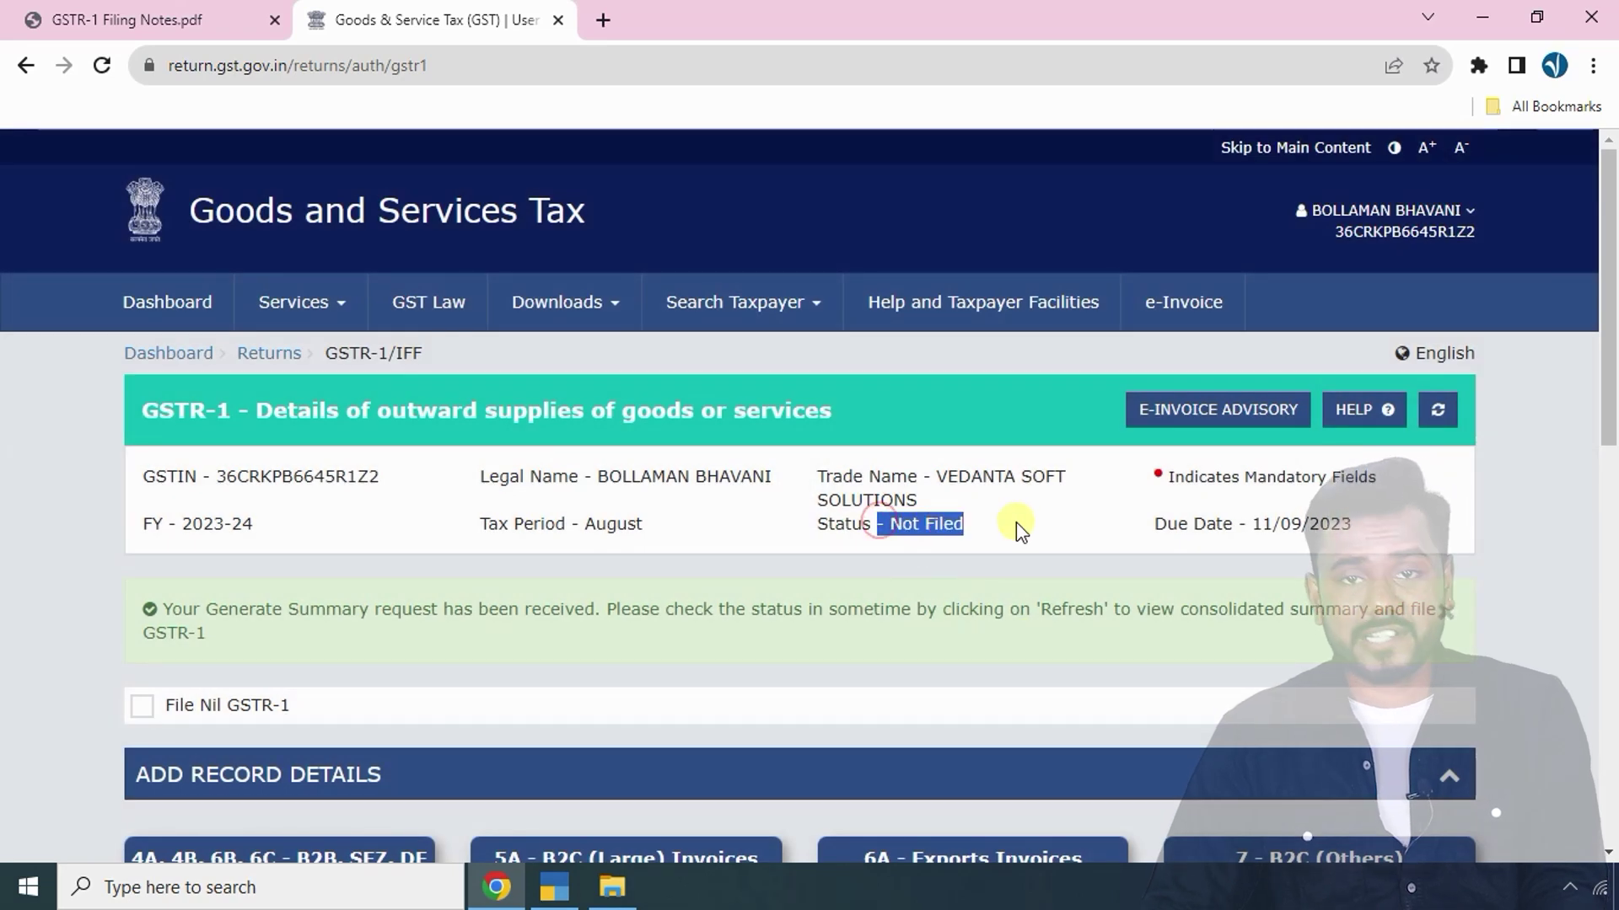
click(1437, 411)
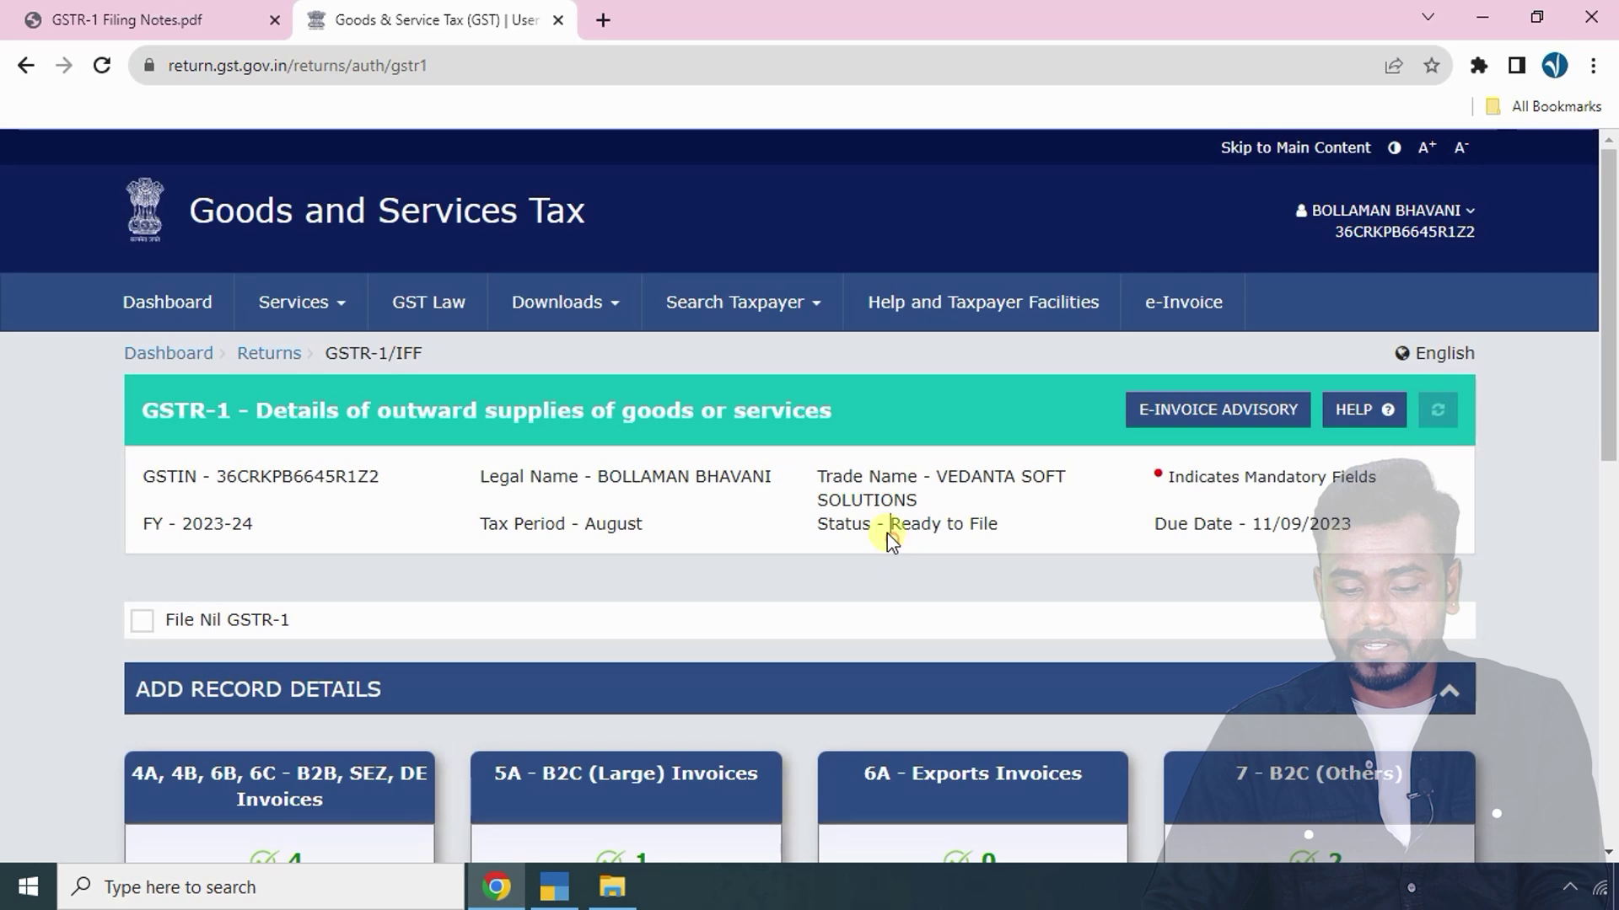
drag(888, 526, 1037, 542)
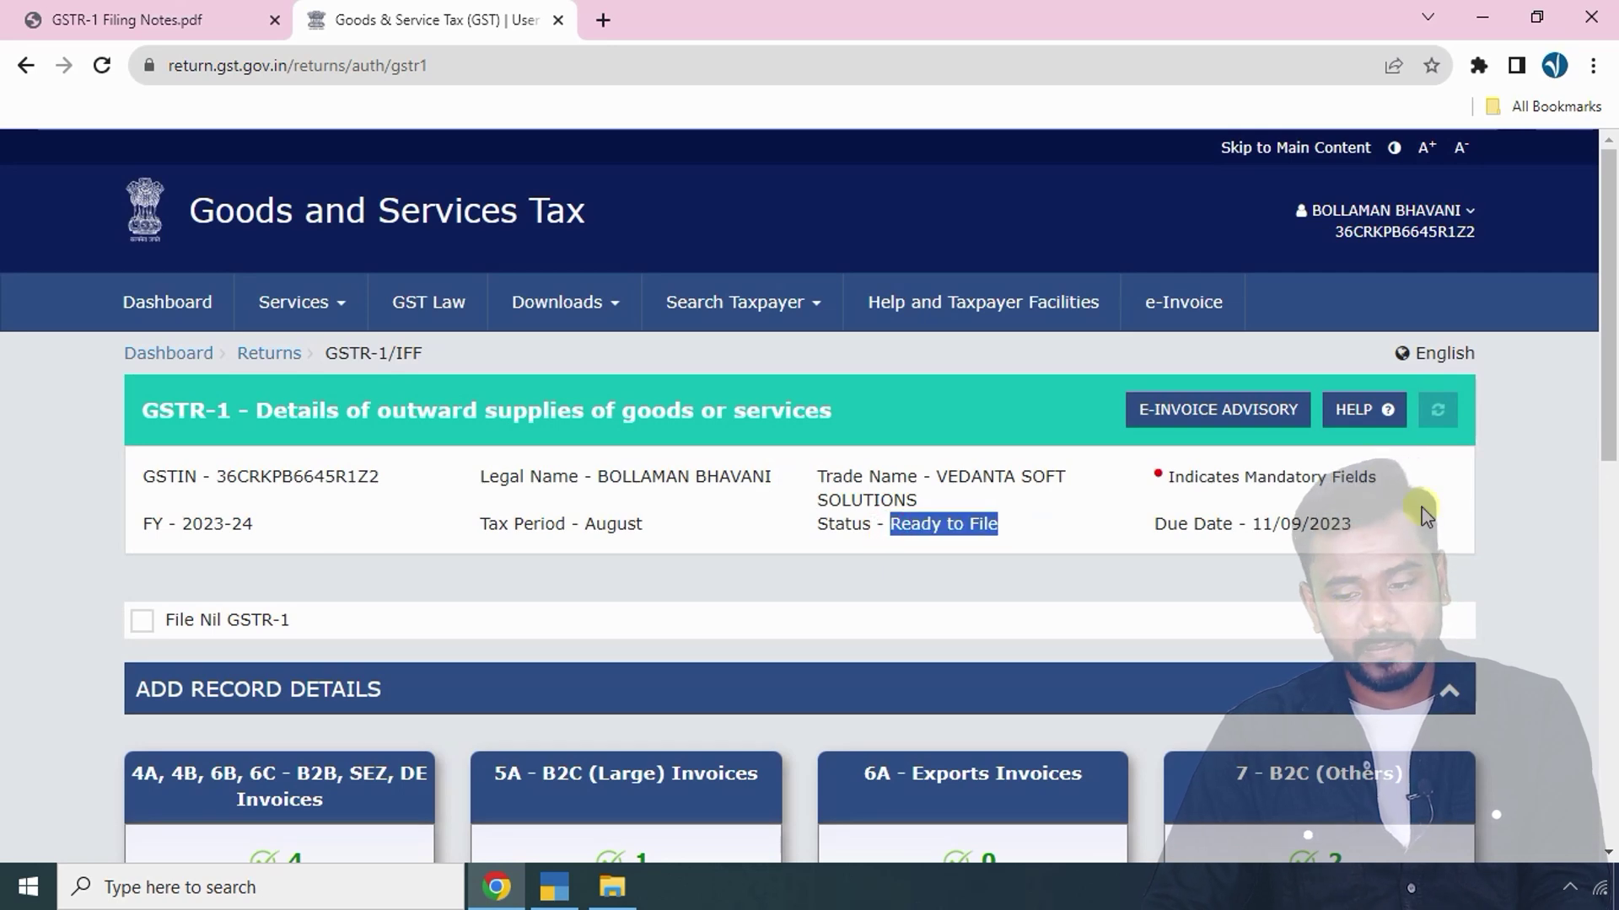
scroll(1456, 436, down, 10)
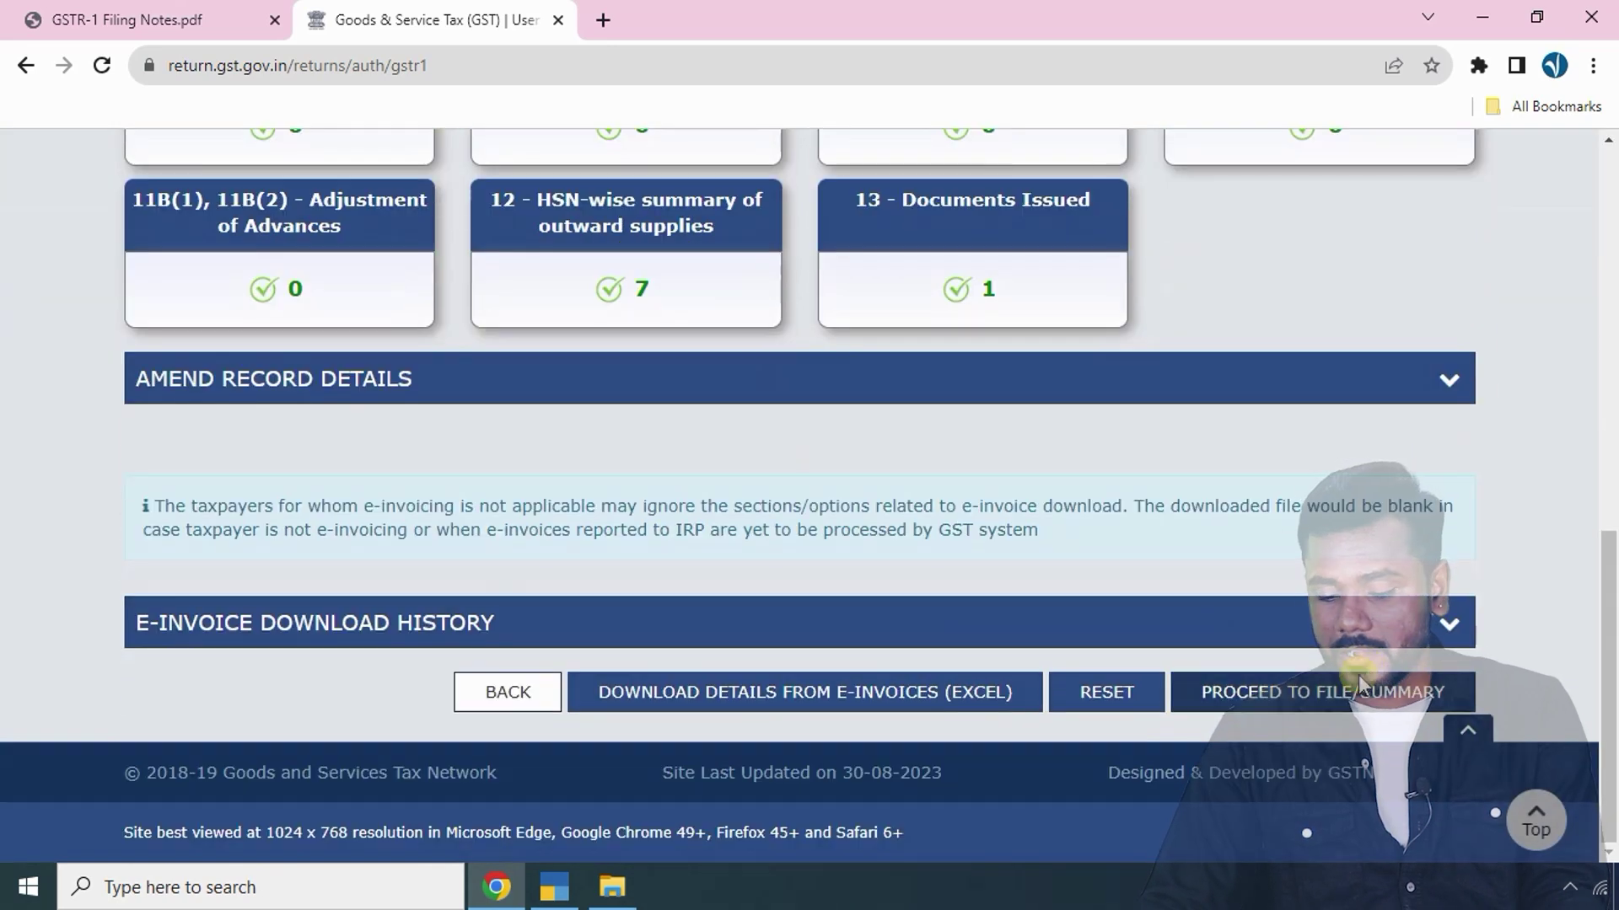
Step: Review the consolidated August GSTR-1 summary, then proceed to File Statement
click(1324, 714)
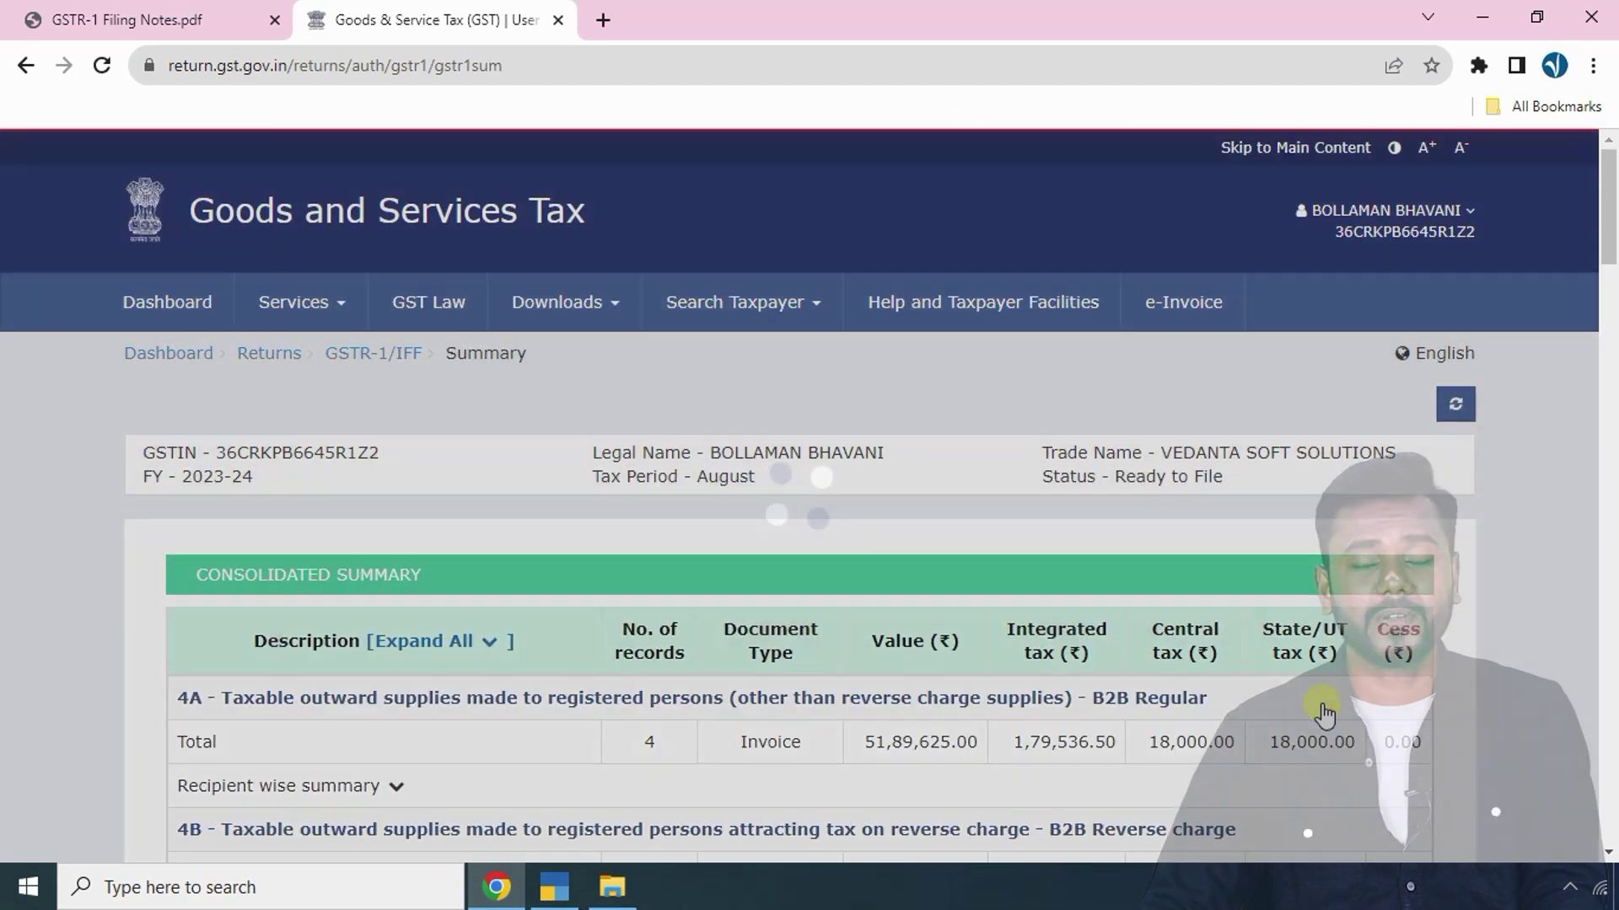
scroll(1201, 658, down, 8)
scroll(1197, 650, down, 20)
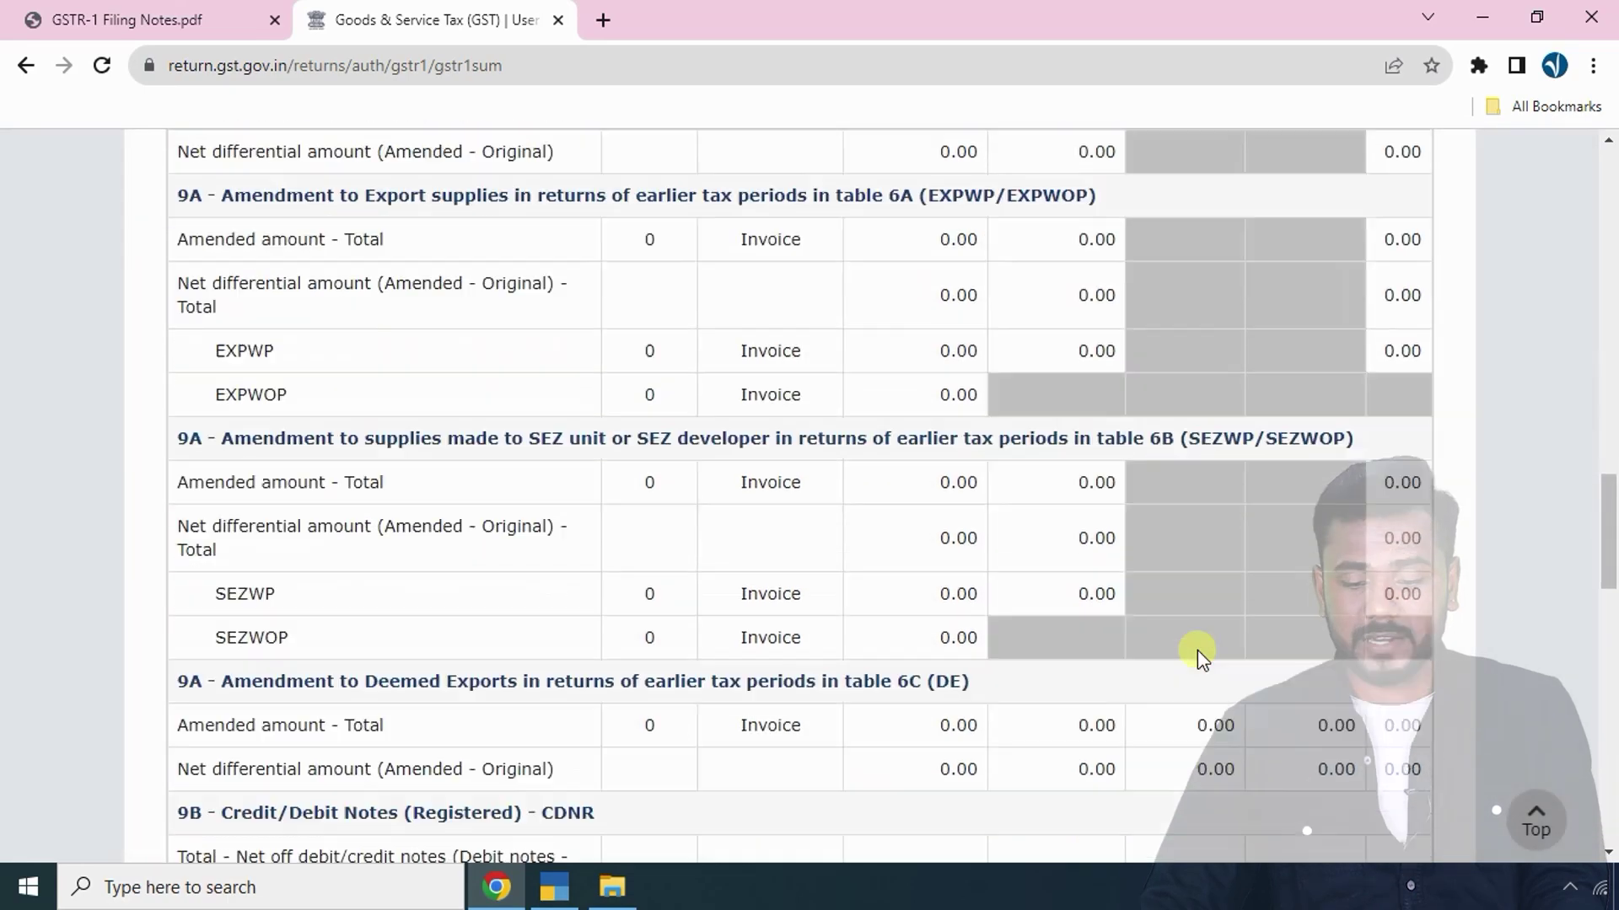
scroll(1519, 607, down, 4)
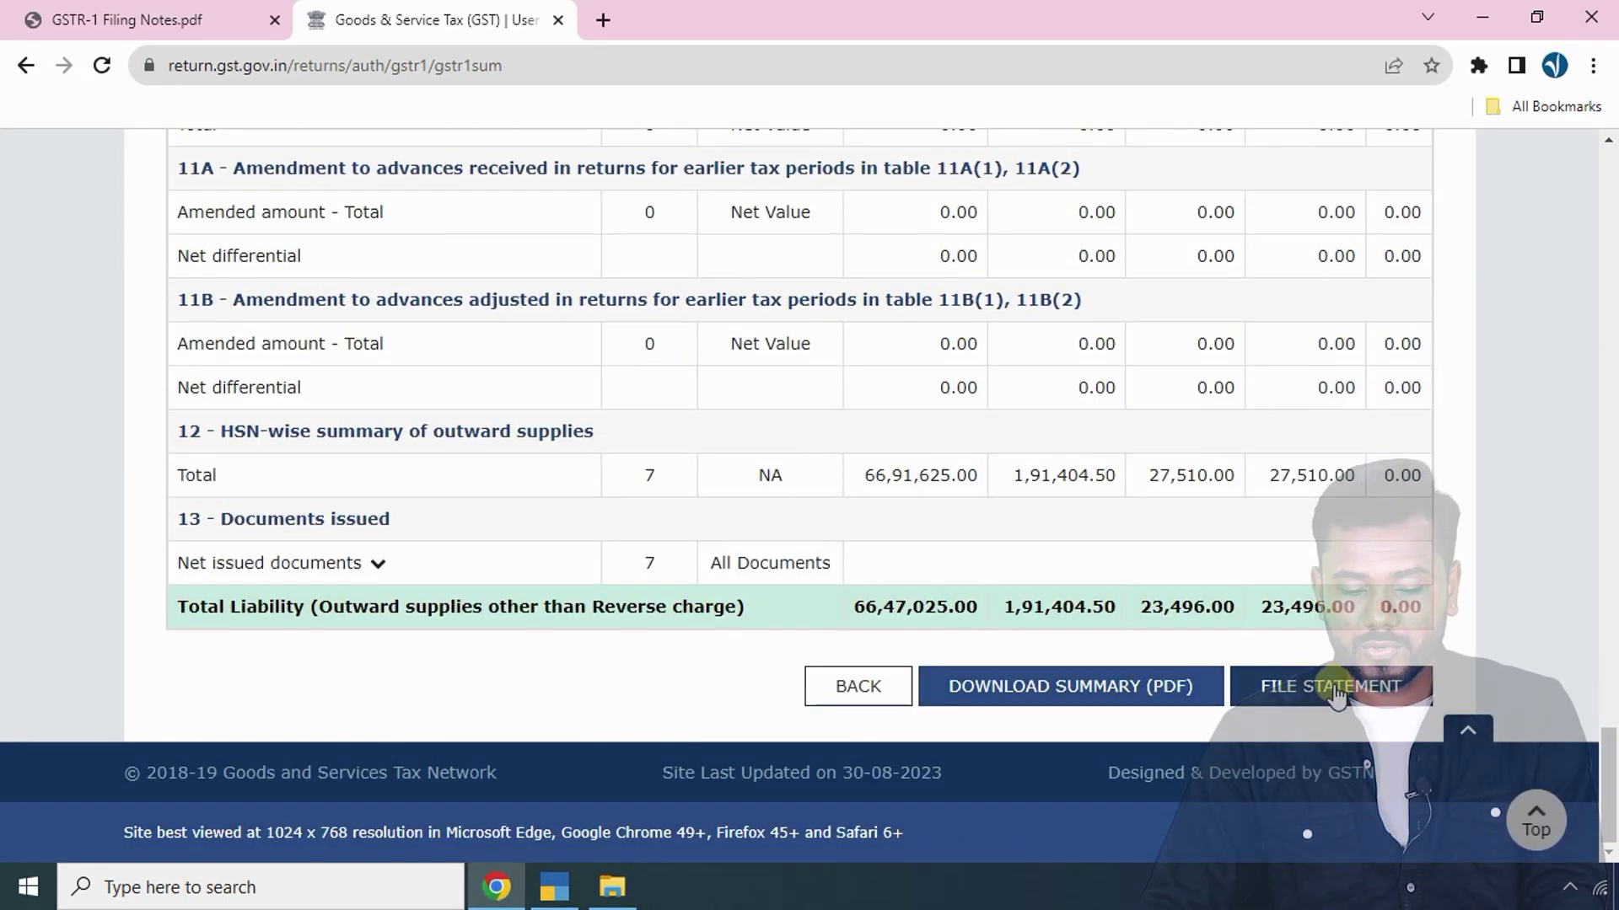
click(1334, 696)
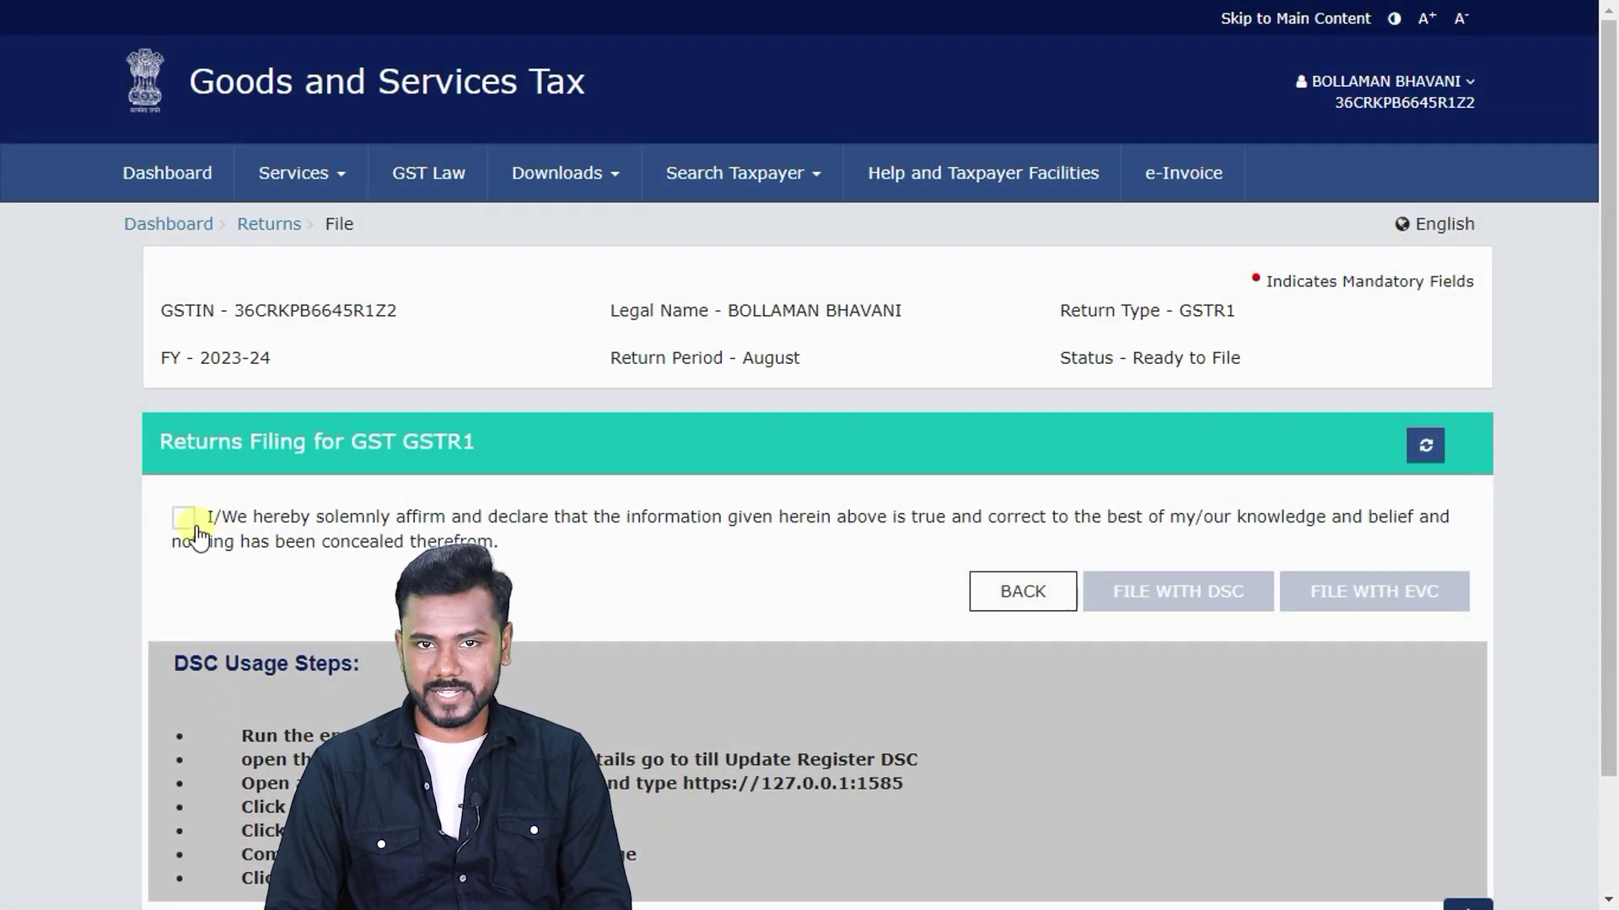
Step: Accept the declaration and select the authorised signatory
click(189, 521)
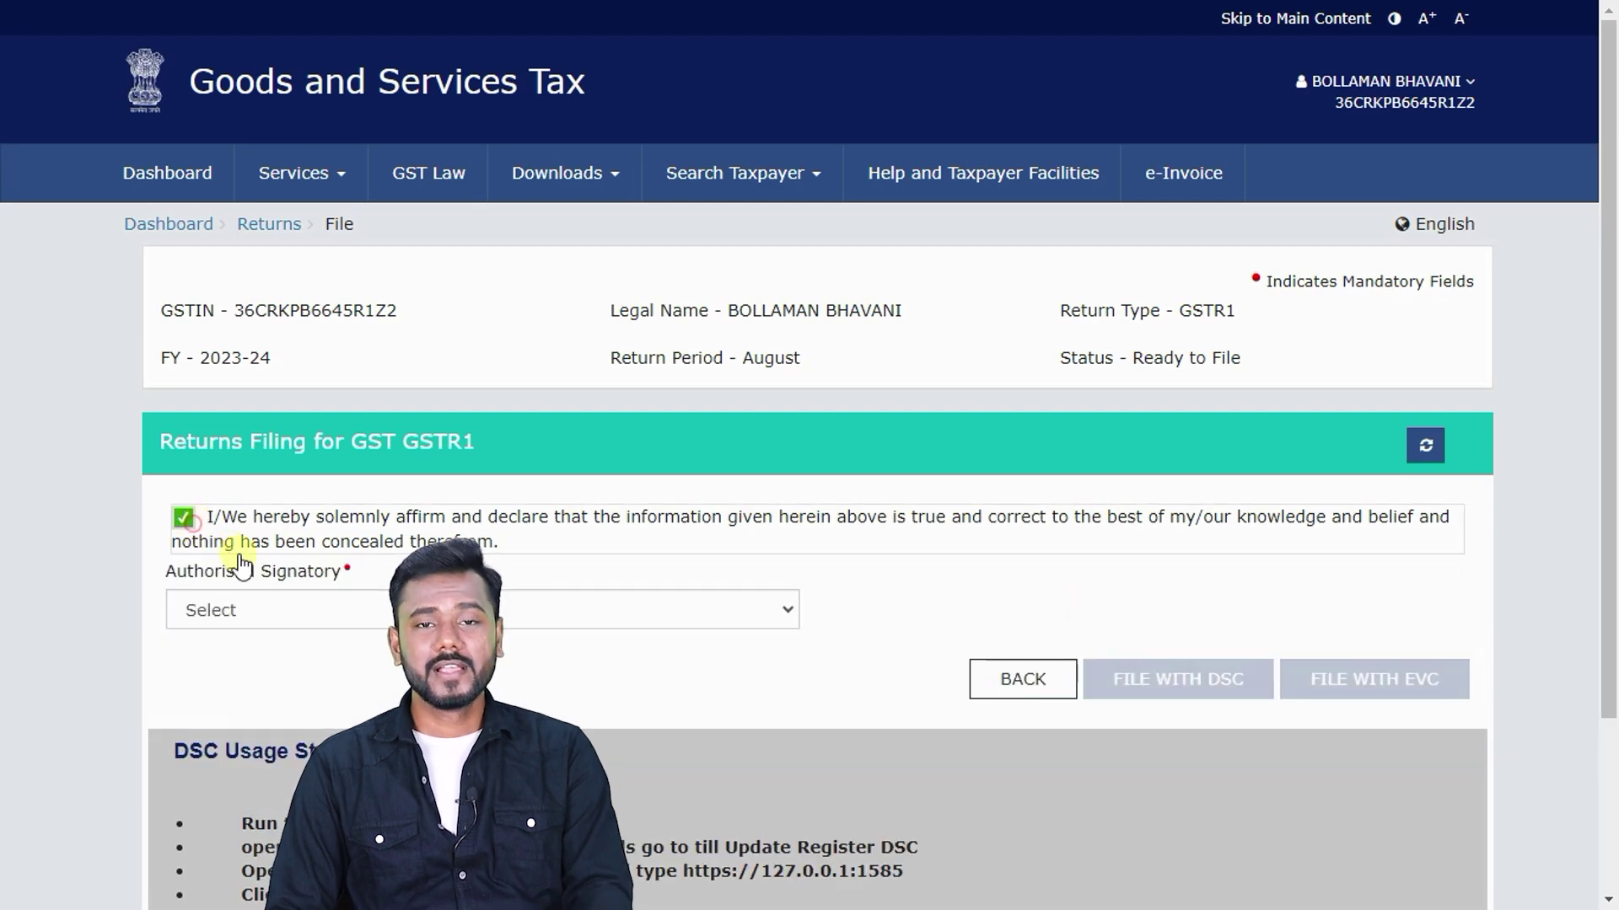
click(277, 598)
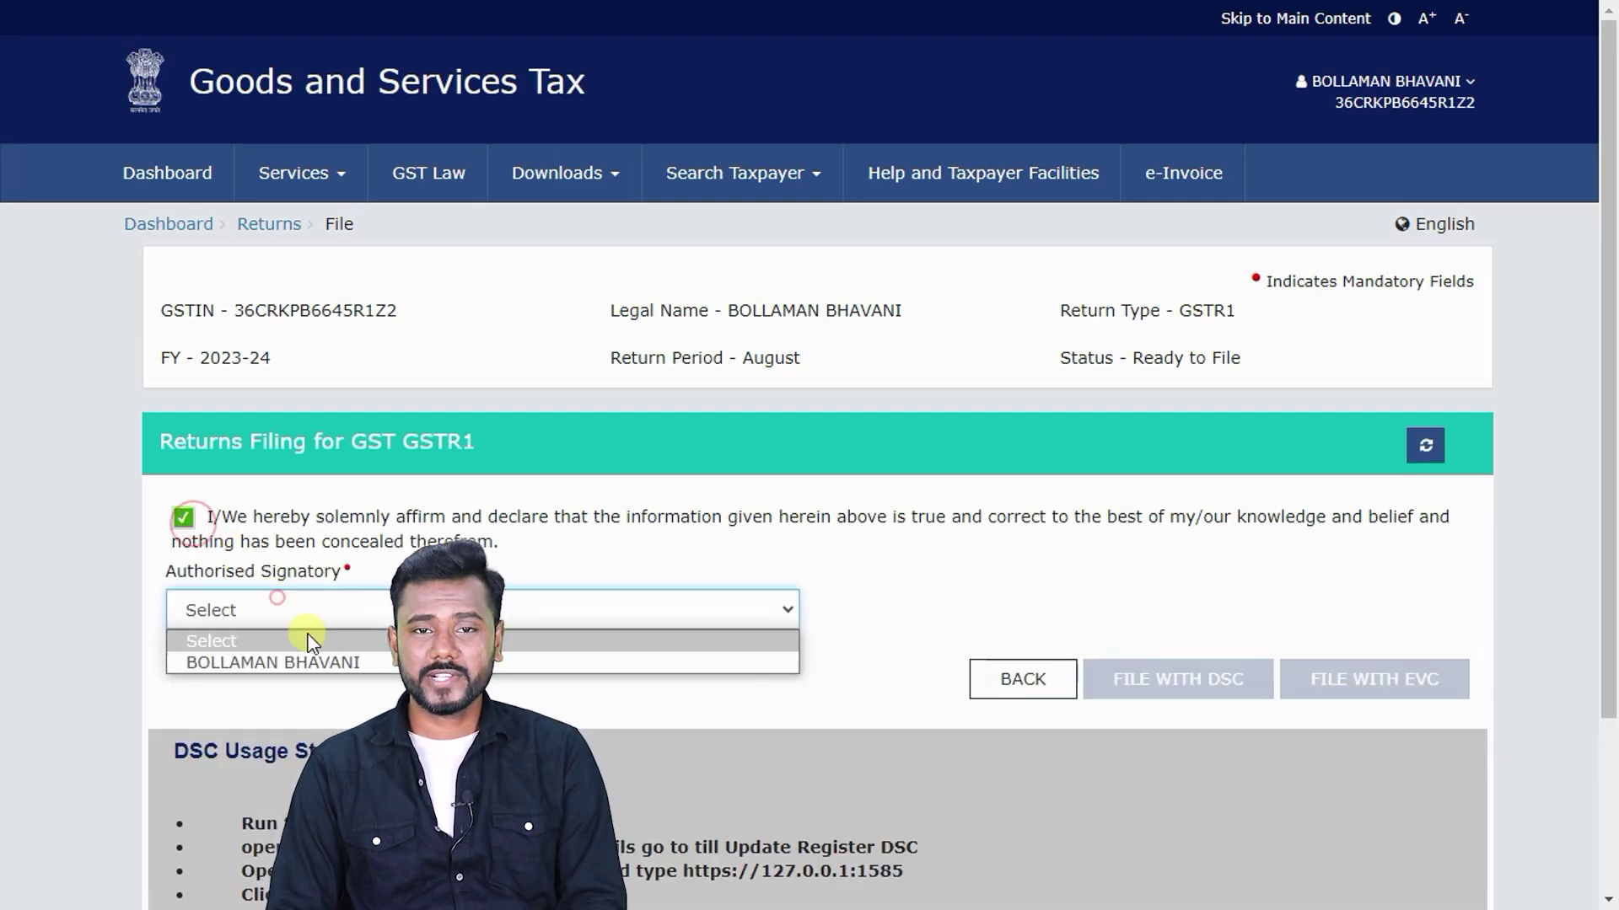
click(325, 663)
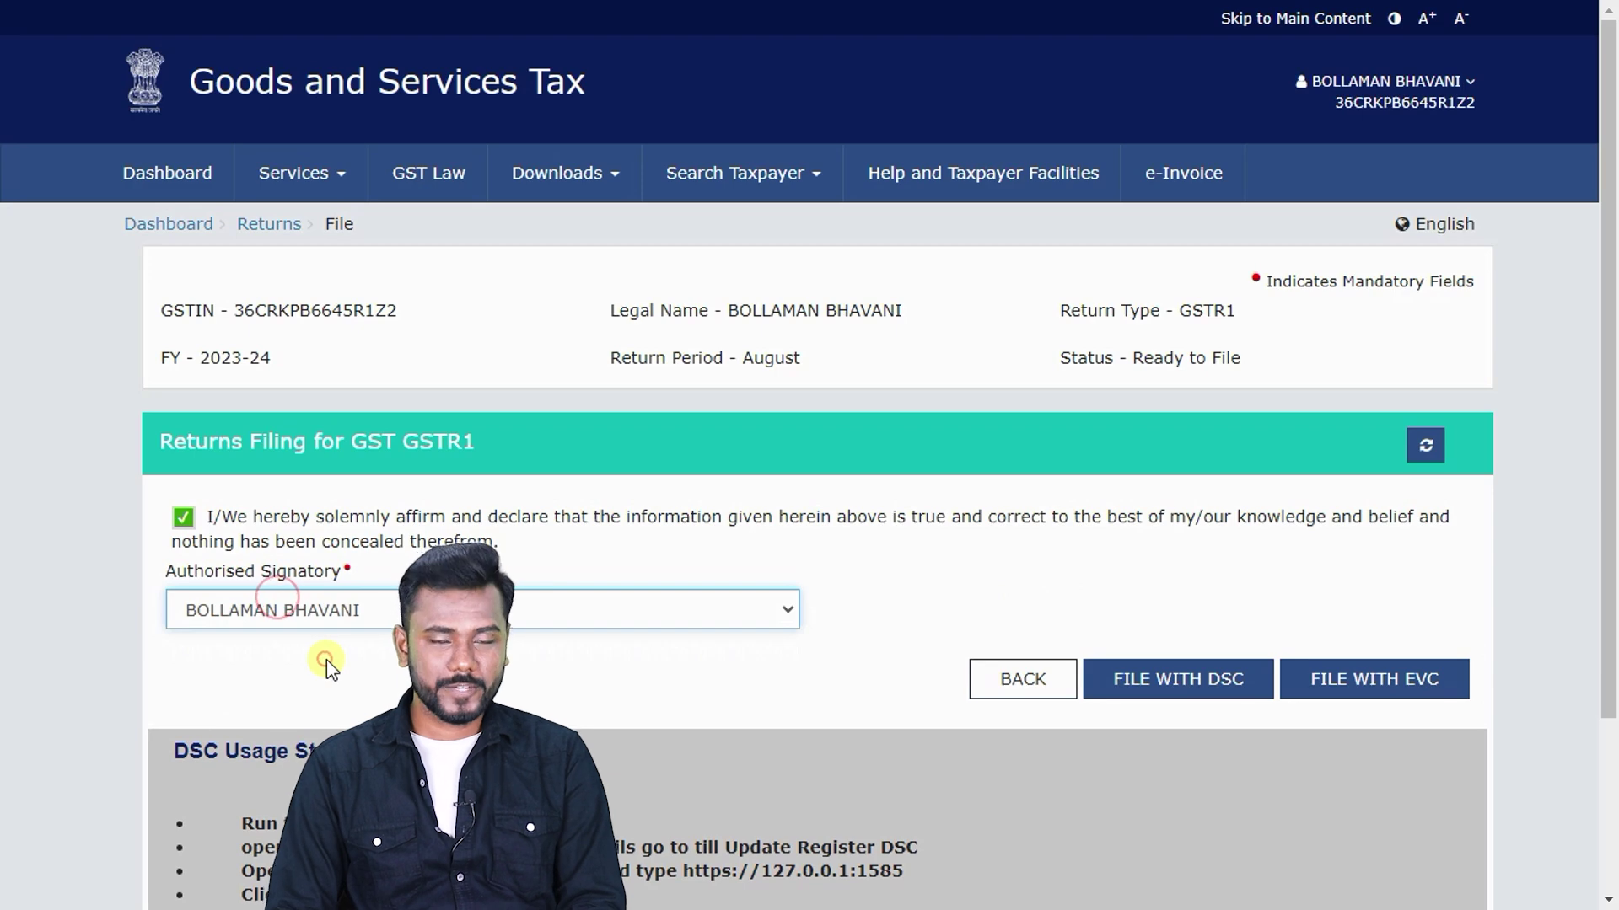
Step: File the return with EVC by entering and verifying the one-time password
click(1355, 679)
click(751, 341)
click(819, 335)
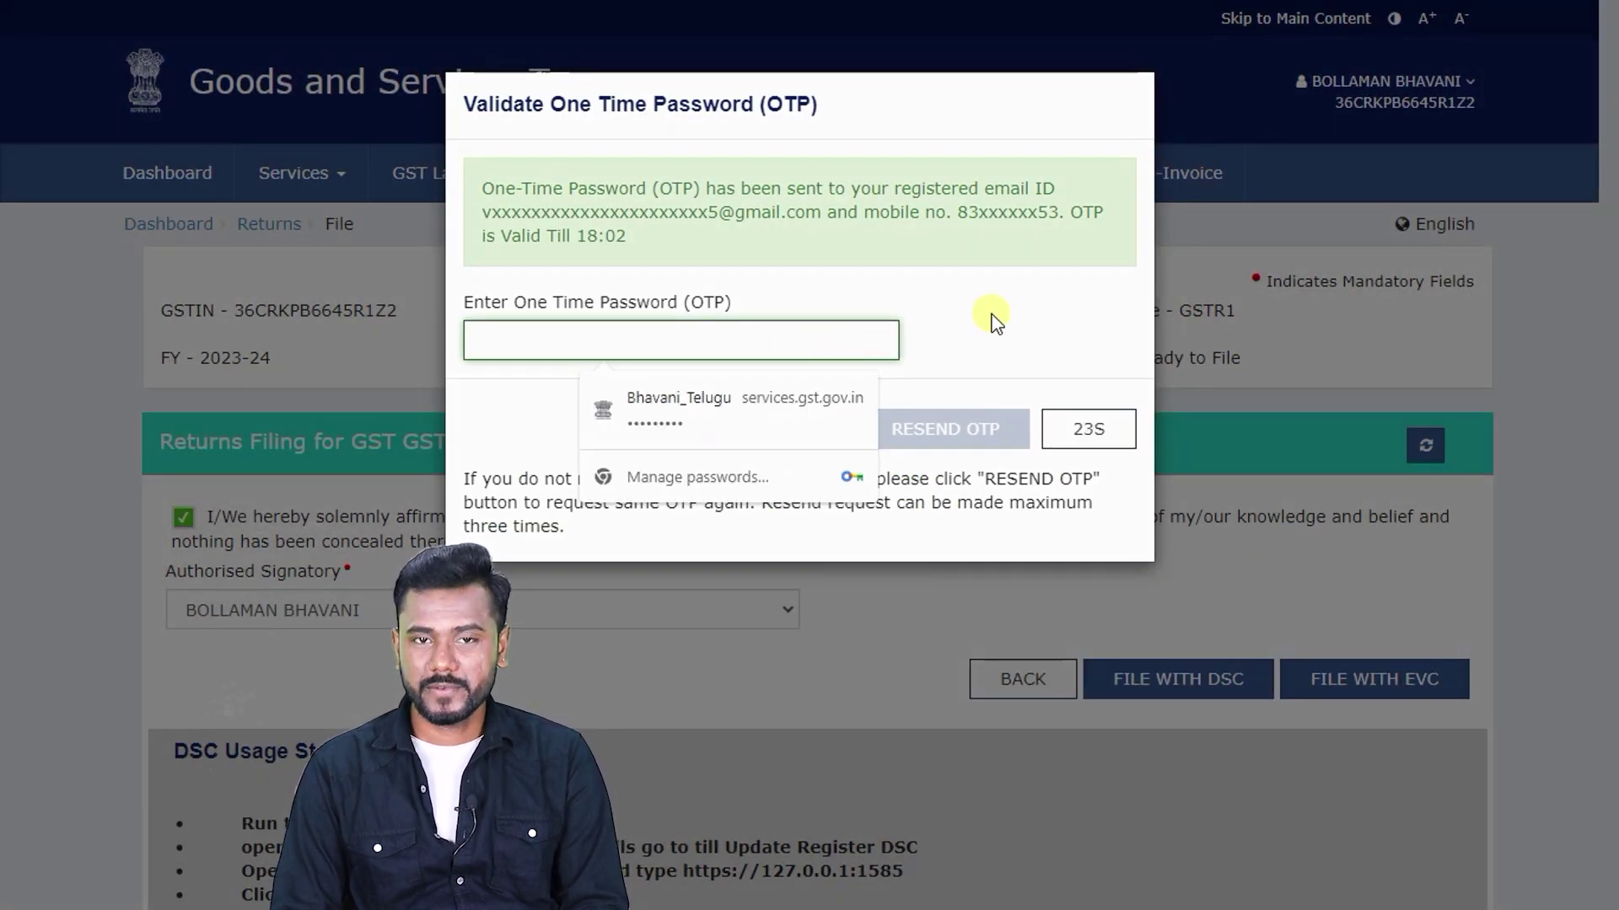
text(••)
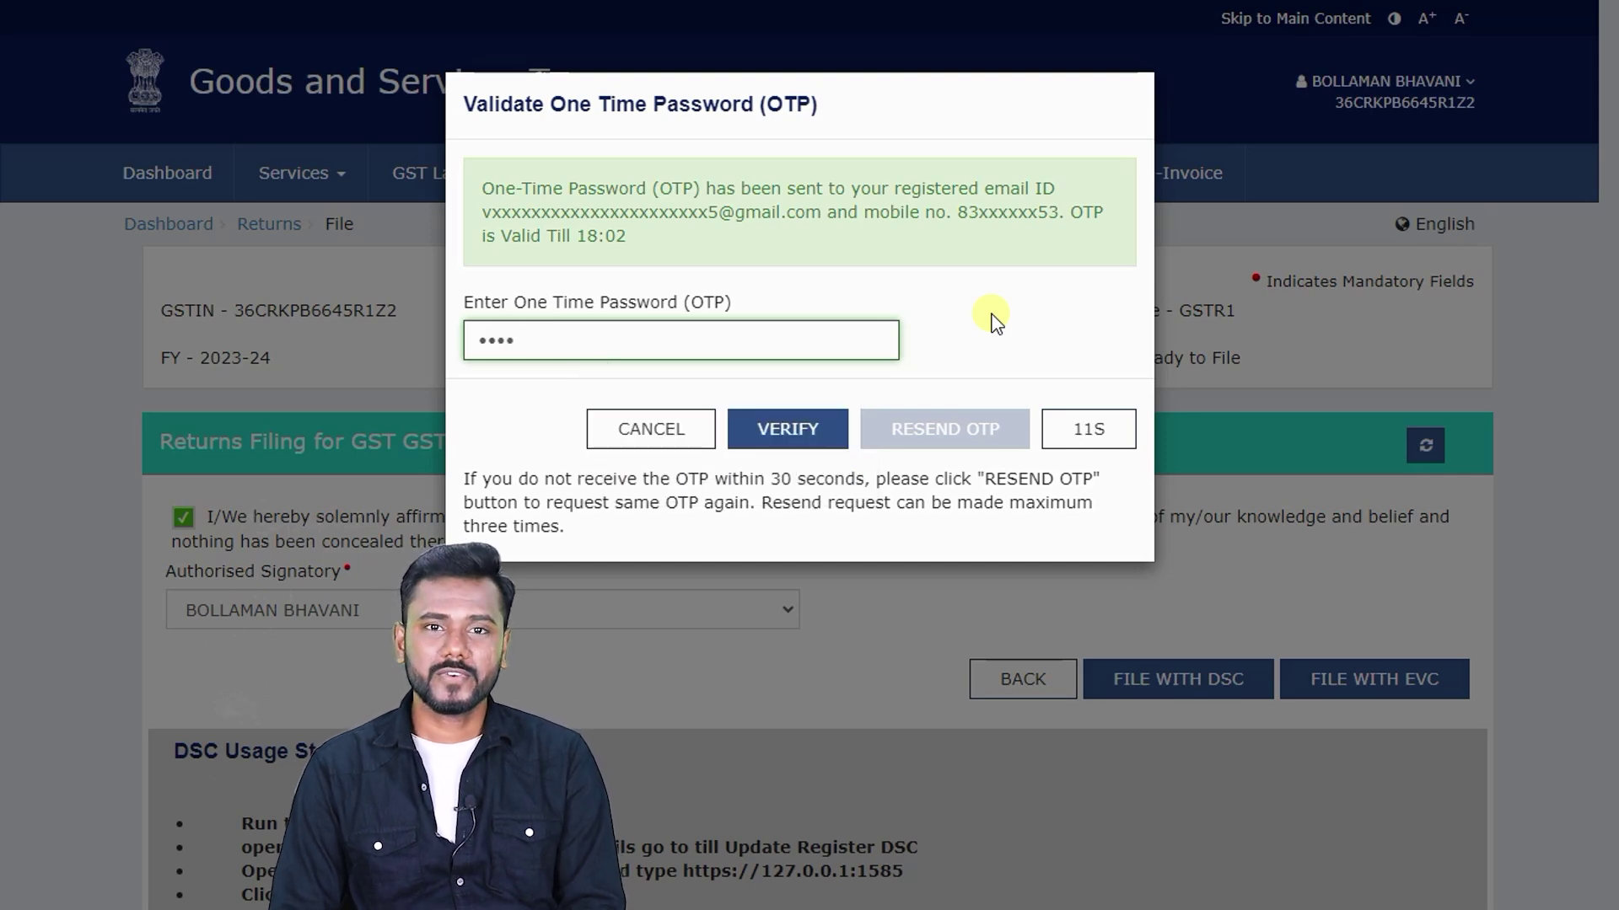
key(Return)
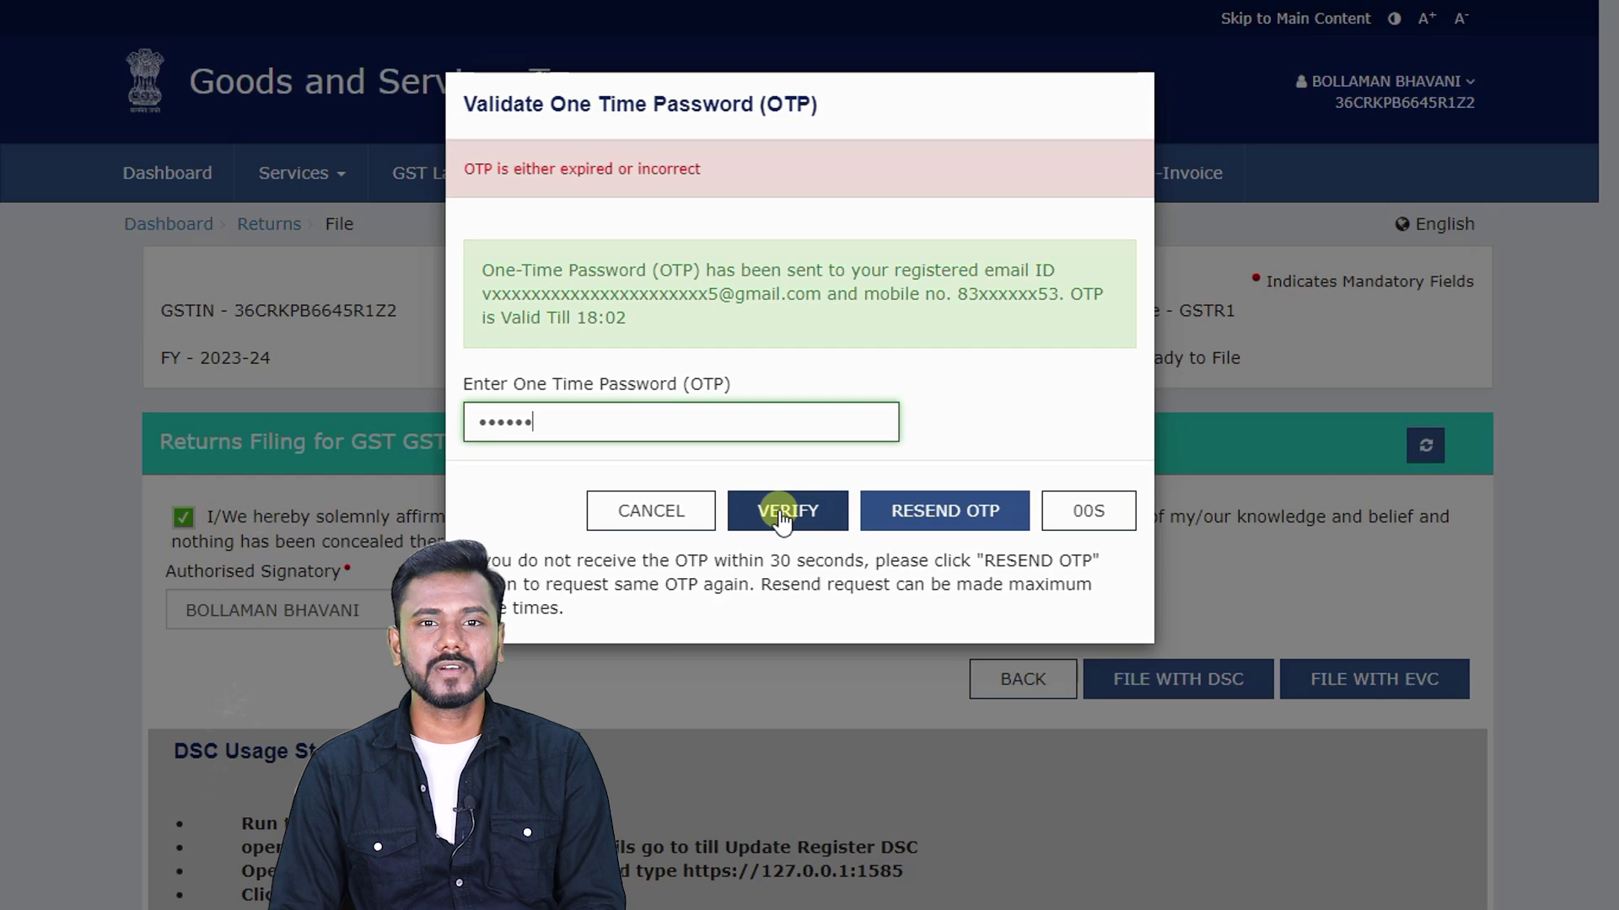
click(783, 515)
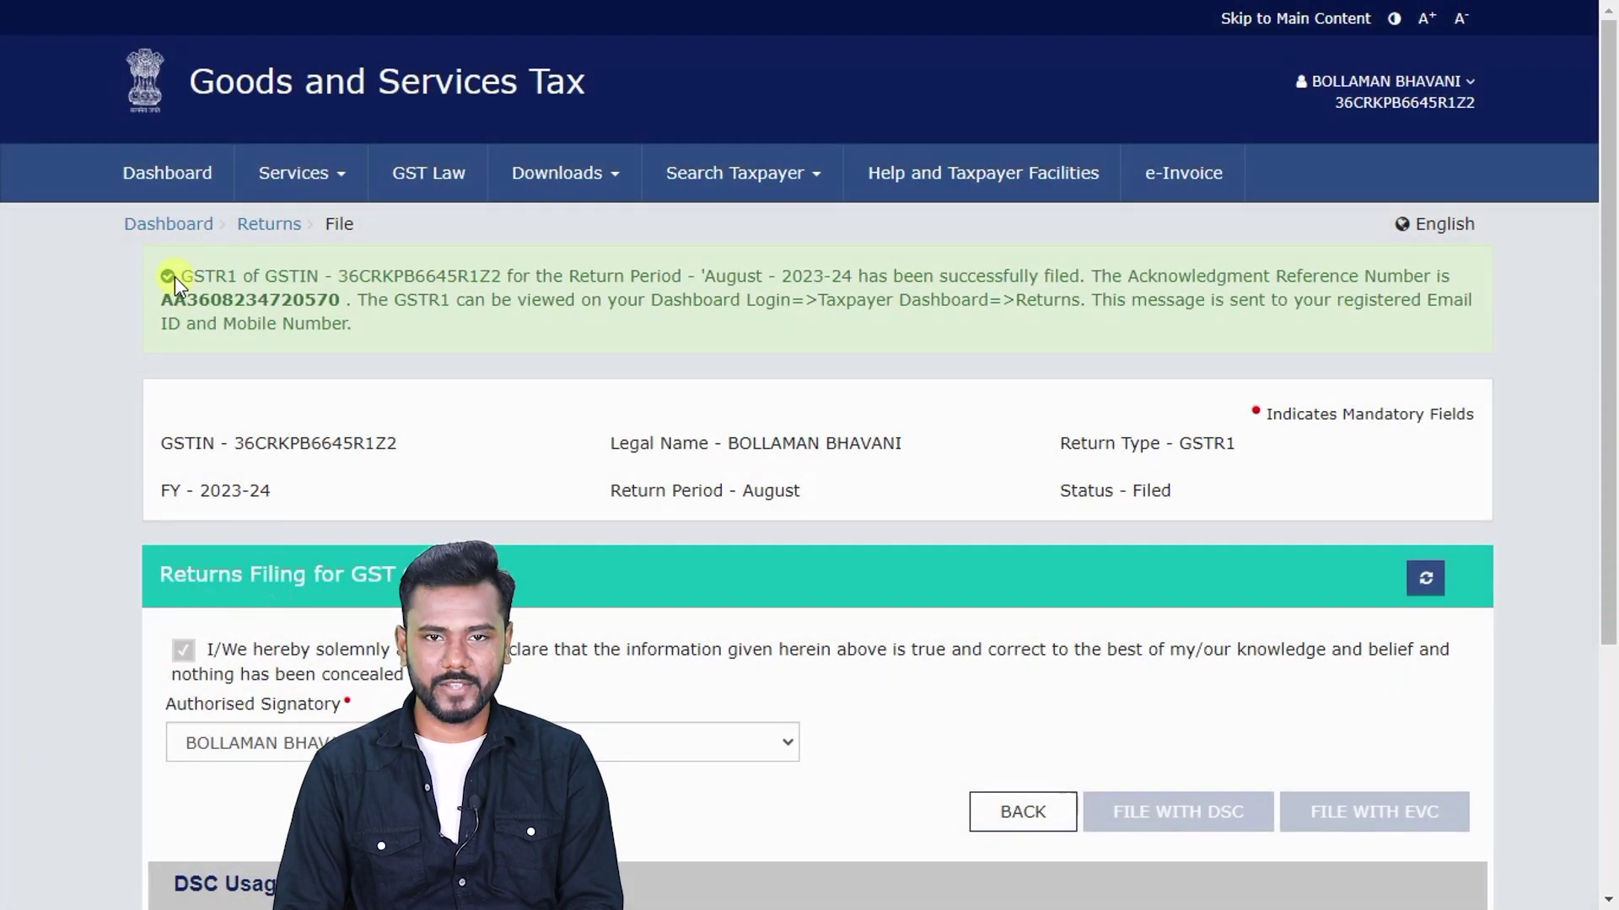
drag(175, 277, 1035, 283)
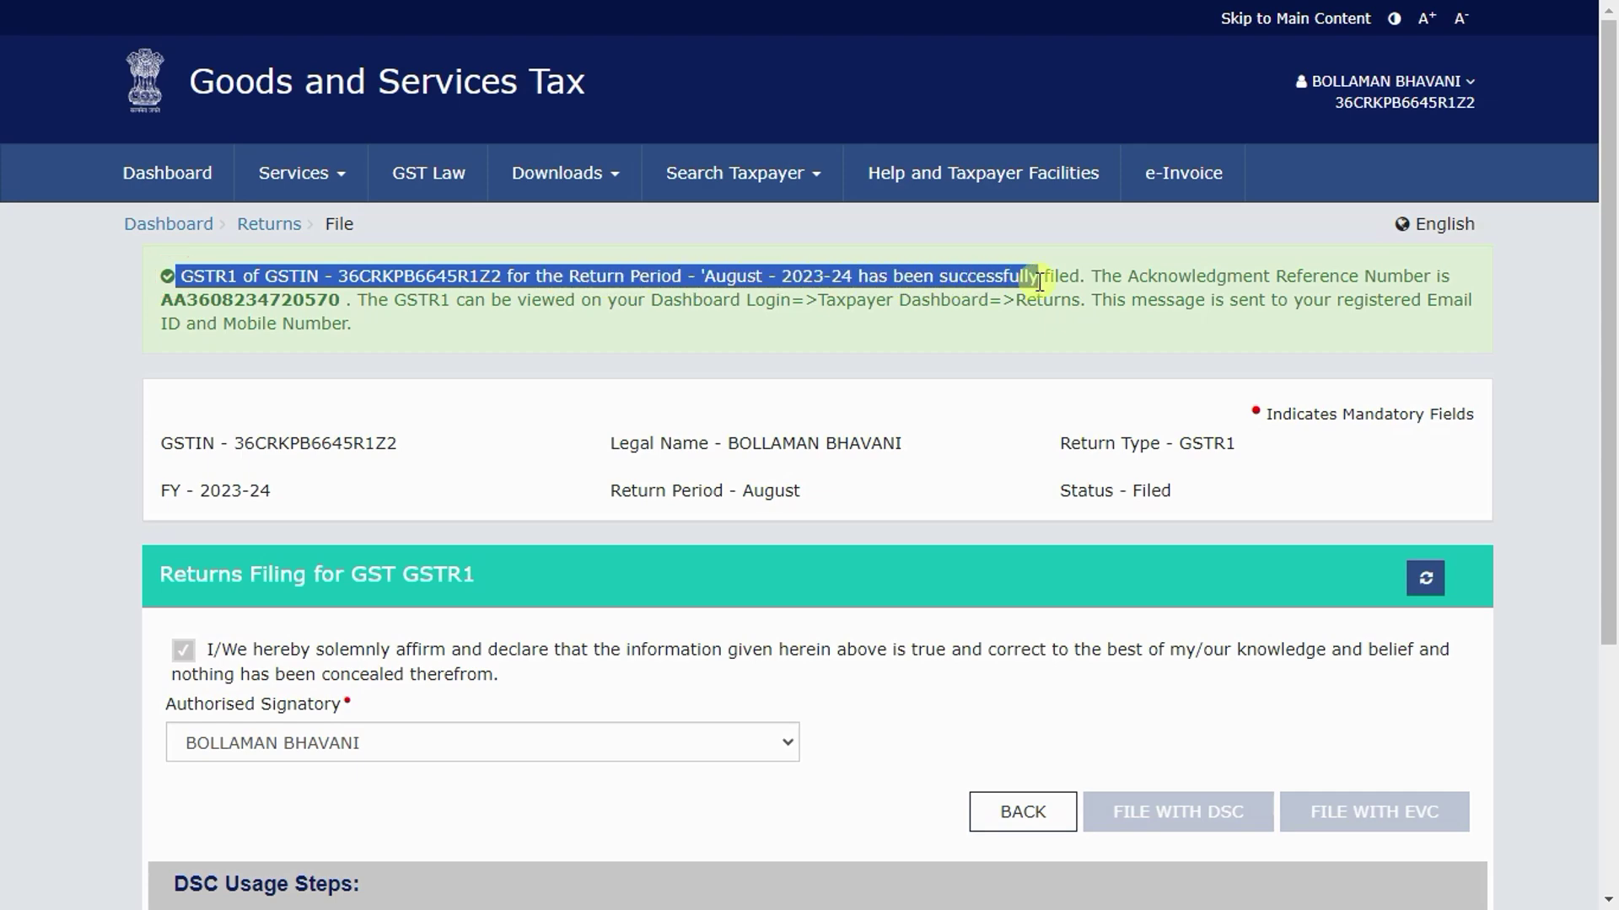